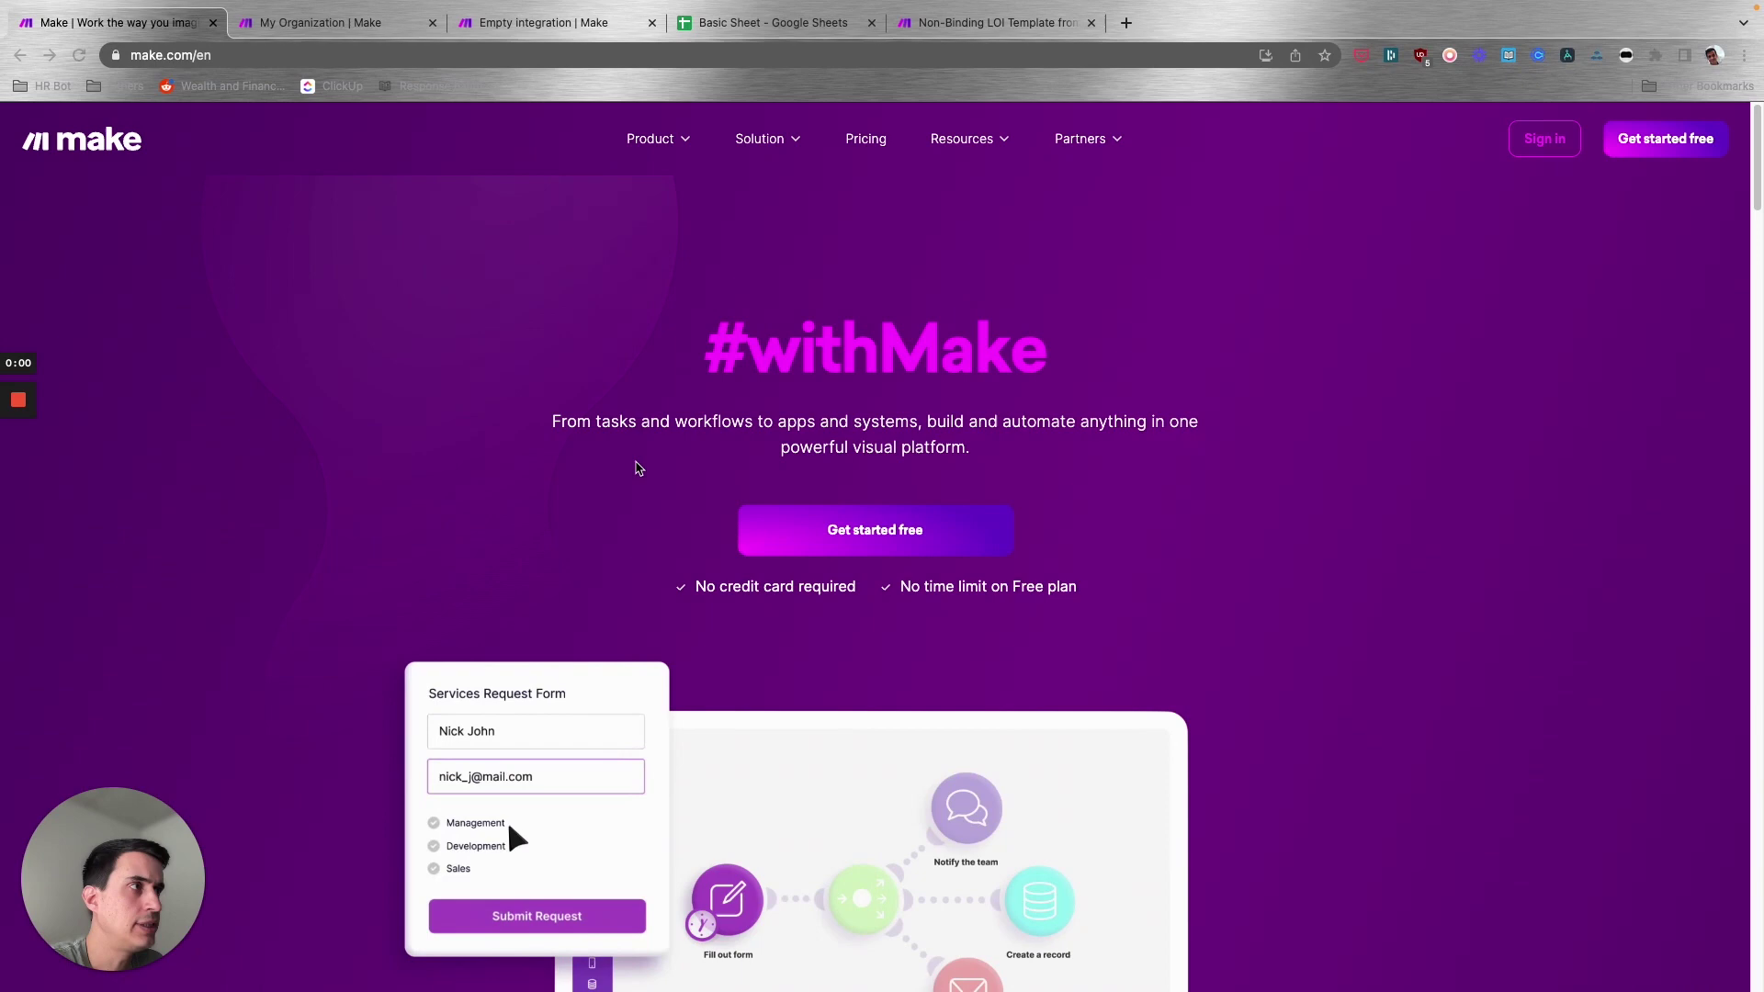
# - Open the My Organization dashboard to view the Core plan's operations usage
pyautogui.scroll(-6, 1323, 543)
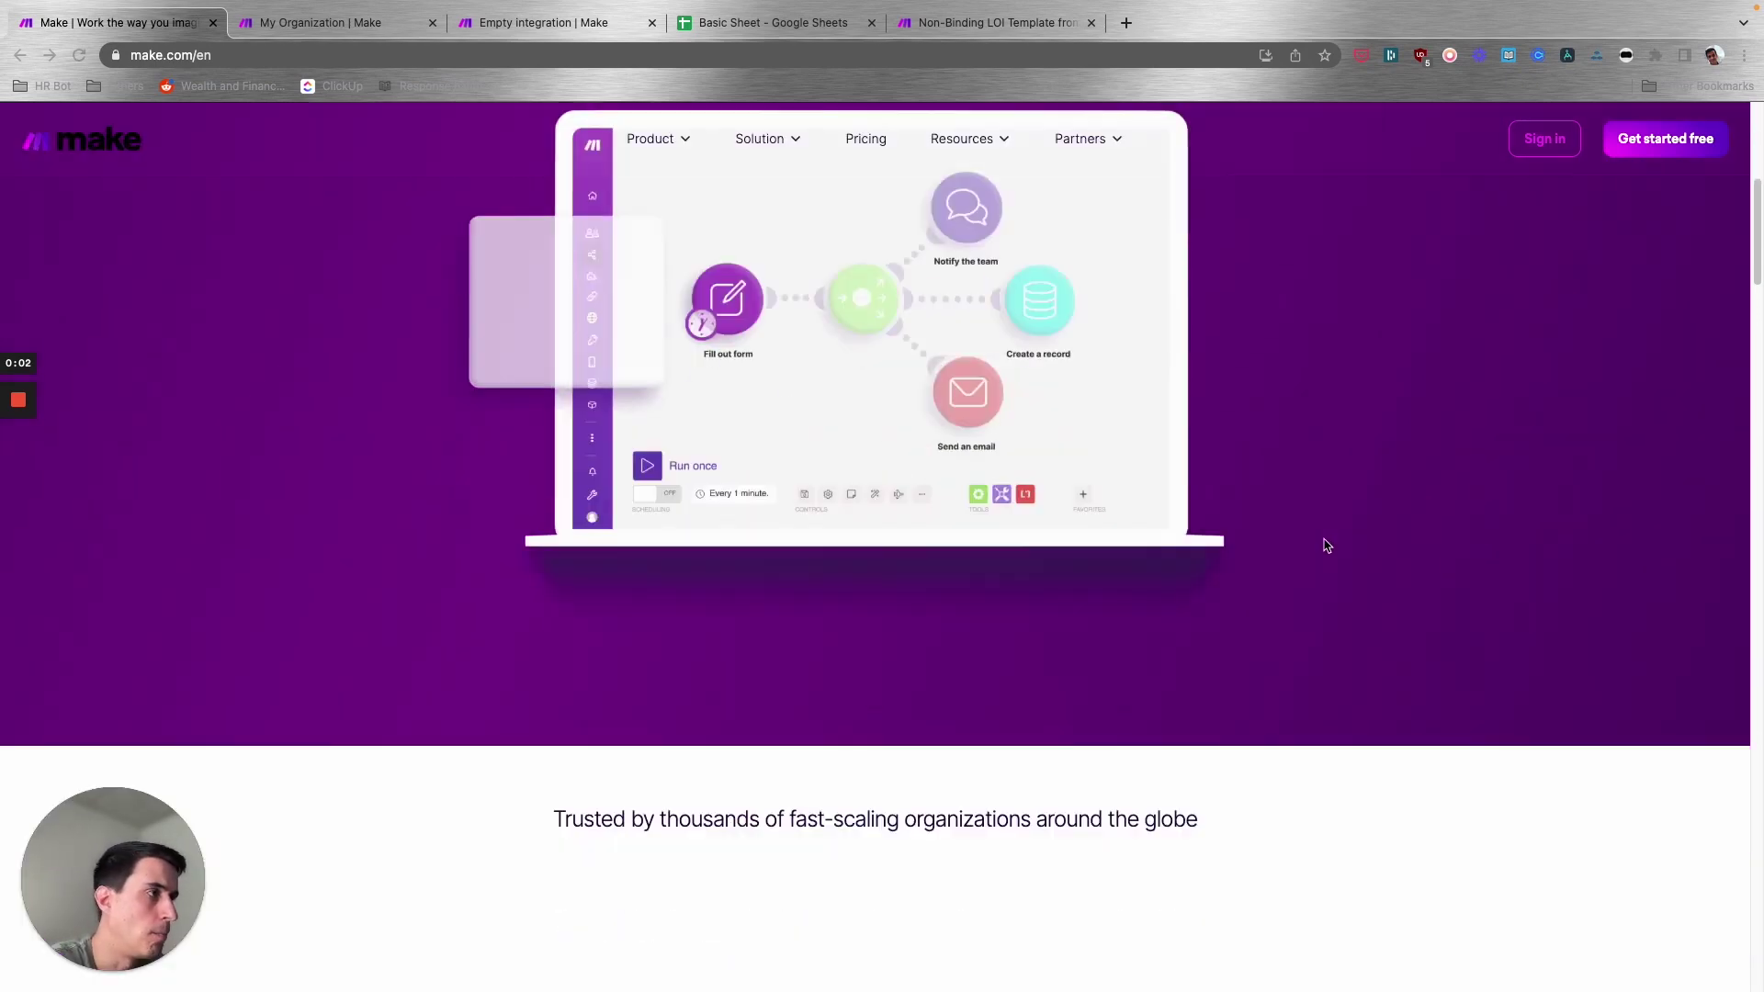
pyautogui.scroll(6, 1323, 543)
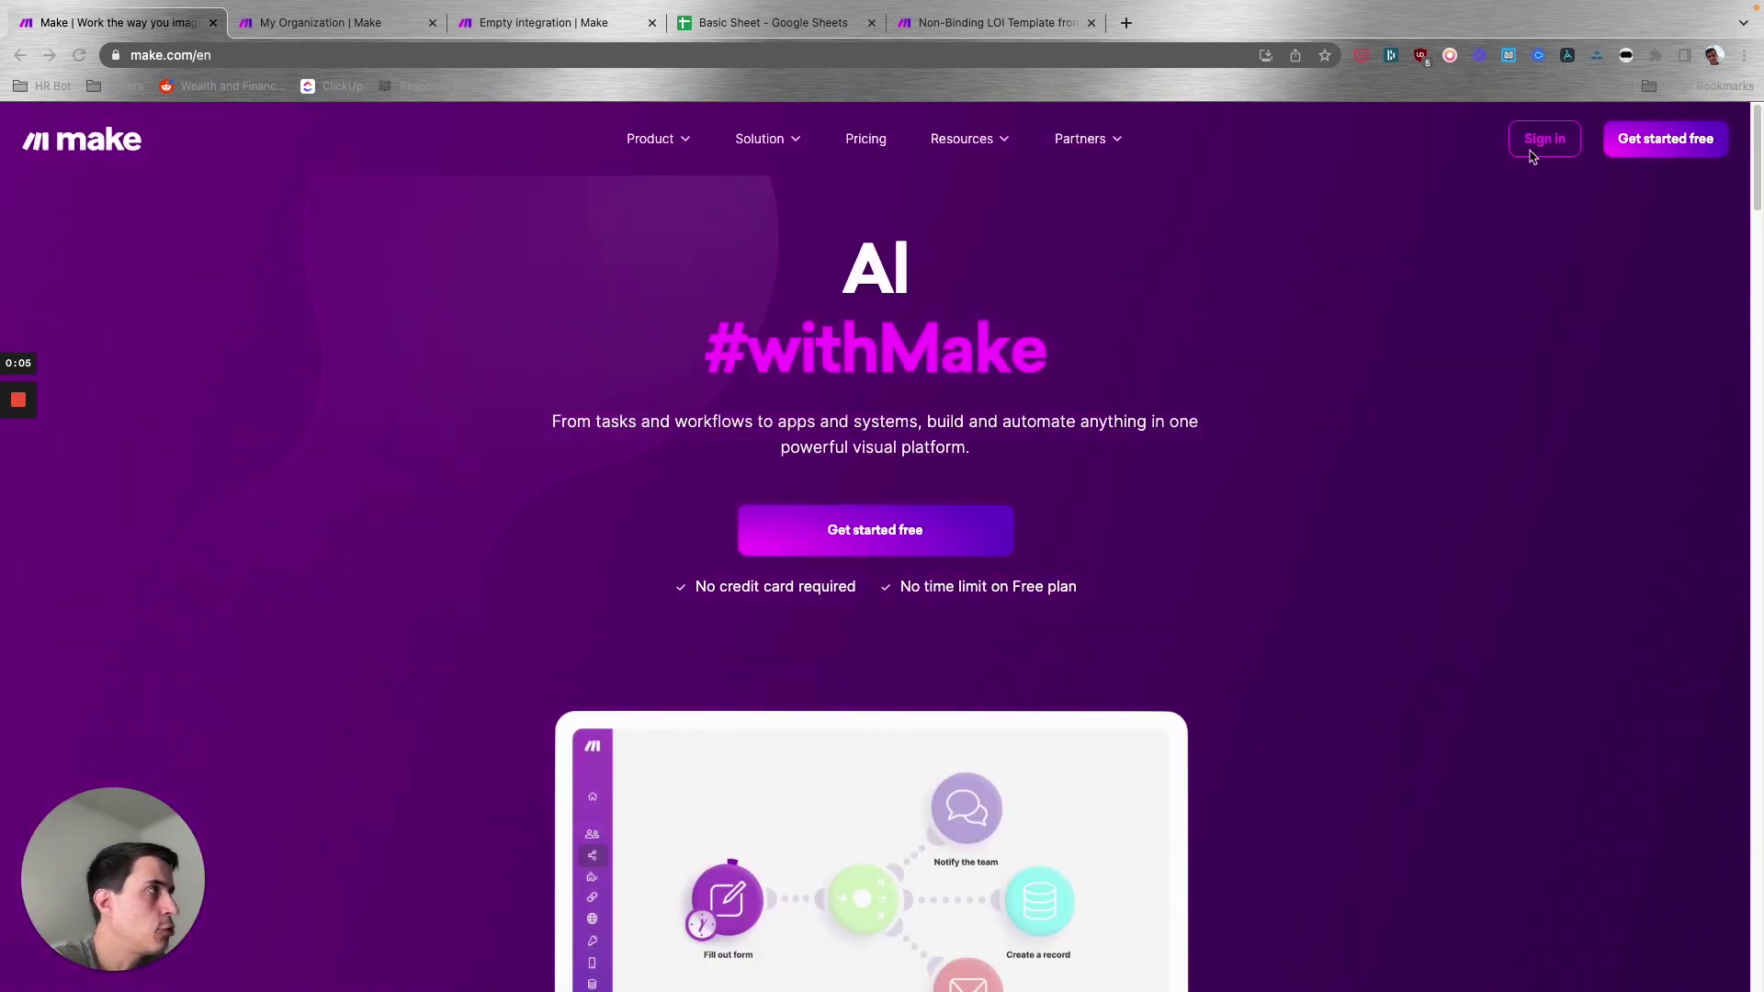
pyautogui.click(341, 31)
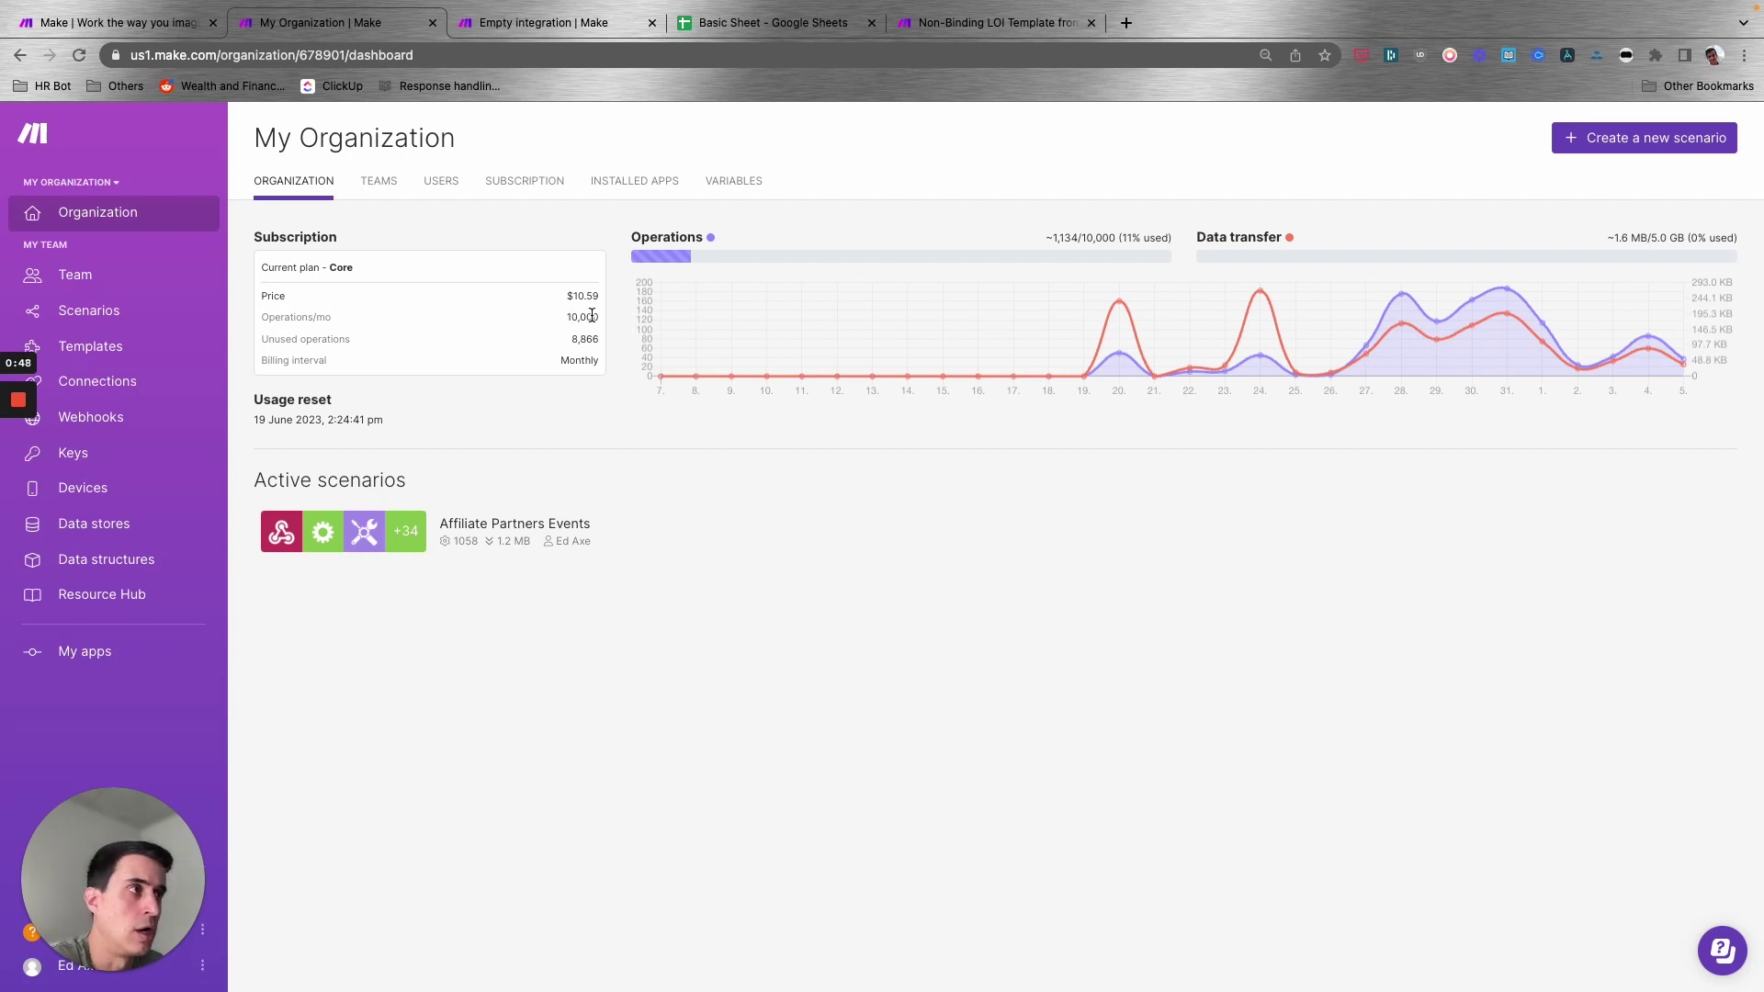
# - Highlight the $10.59 Core plan price, then switch to the Empty integration scenario editor
pyautogui.moveTo(566, 295); pyautogui.dragTo(596, 298)
pyautogui.click(598, 296)
pyautogui.click(597, 297)
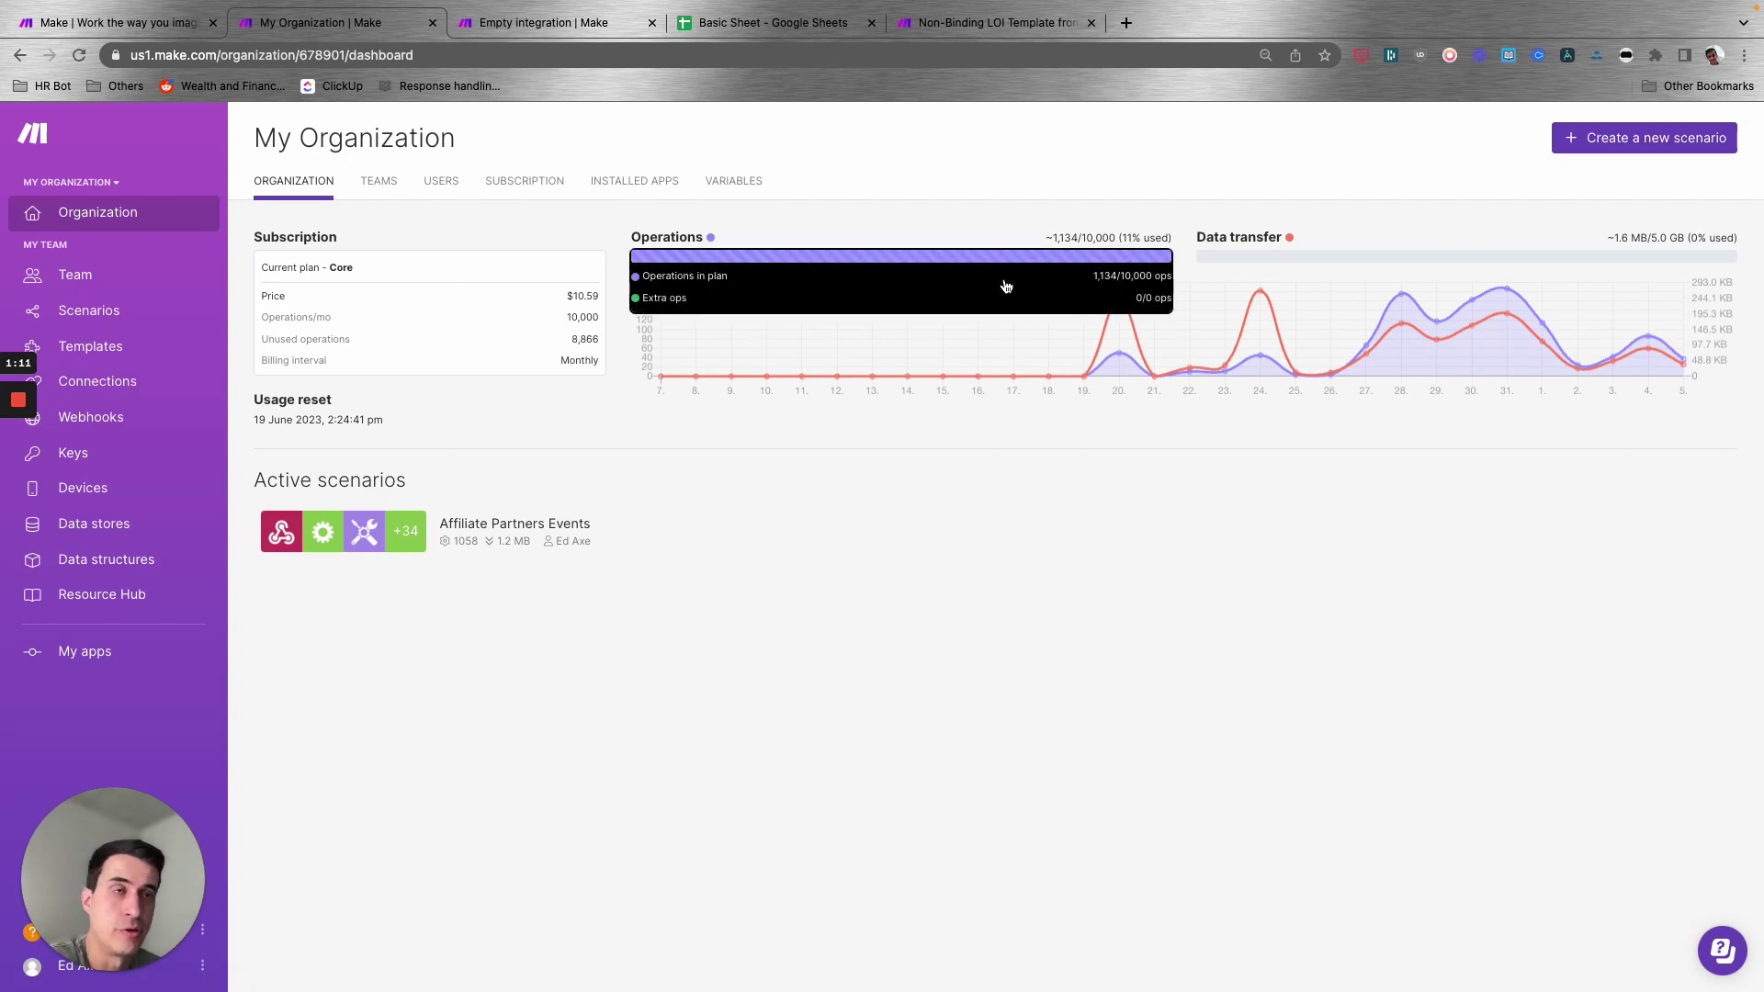
pyautogui.click(574, 22)
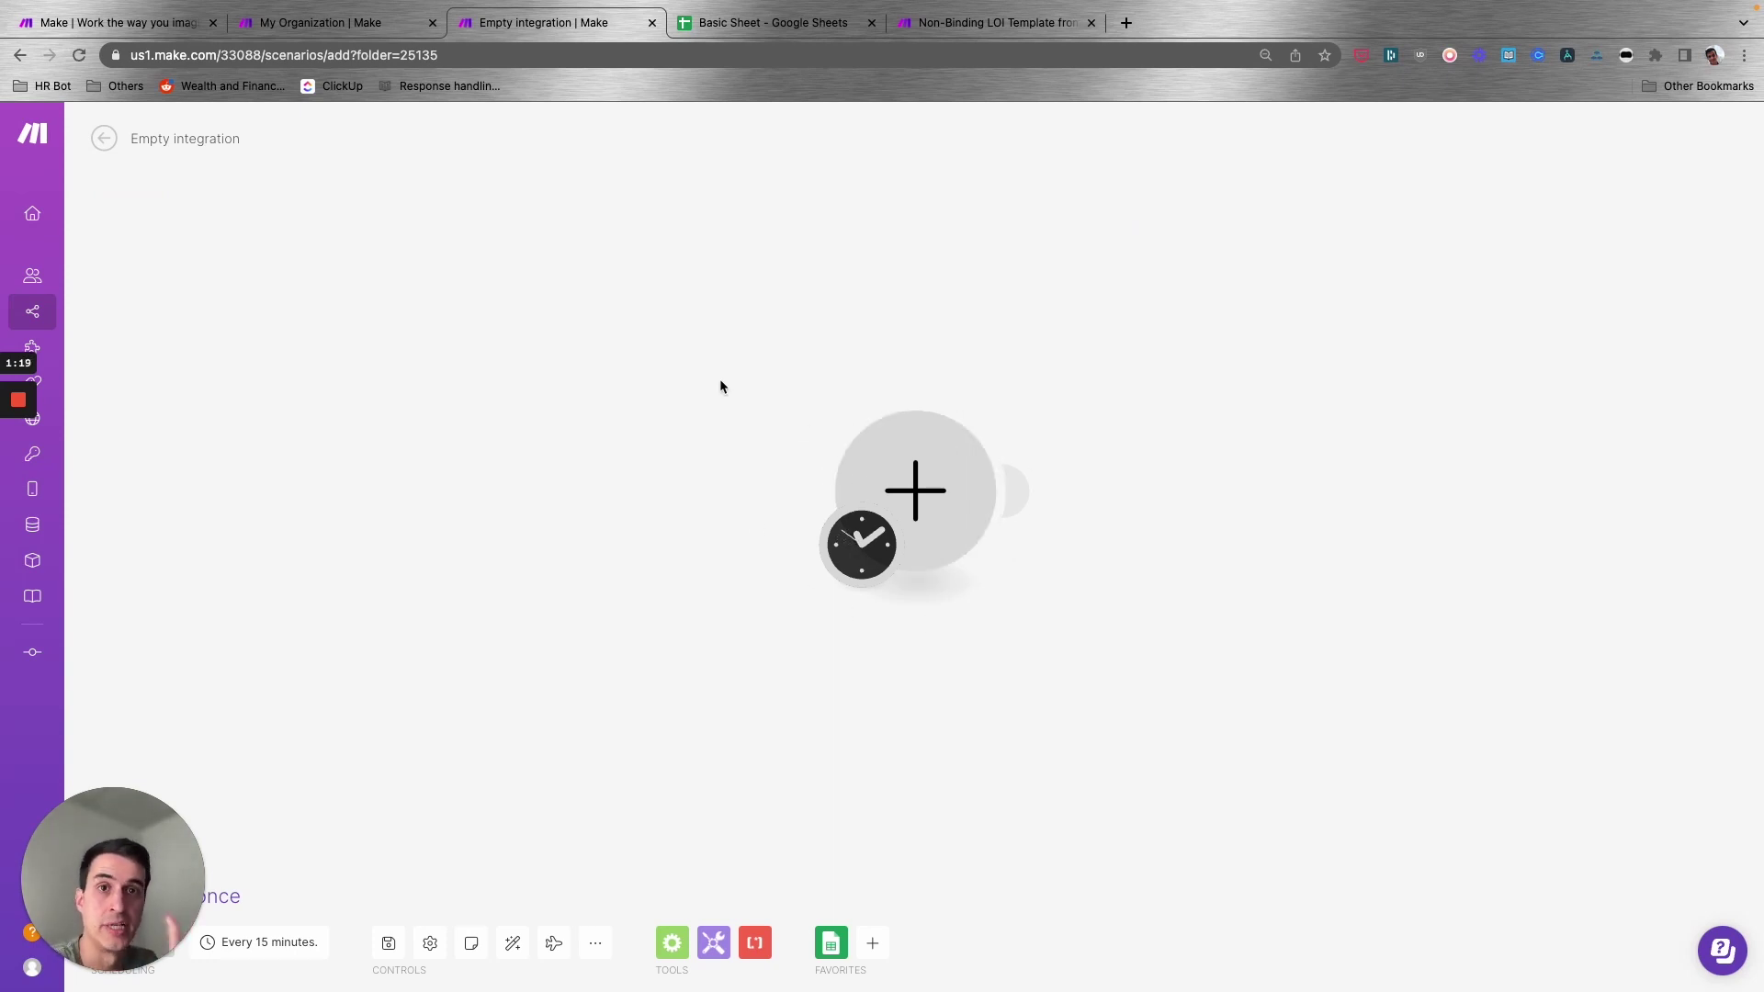
pyautogui.moveTo(136, 855); pyautogui.dragTo(1659, 777)
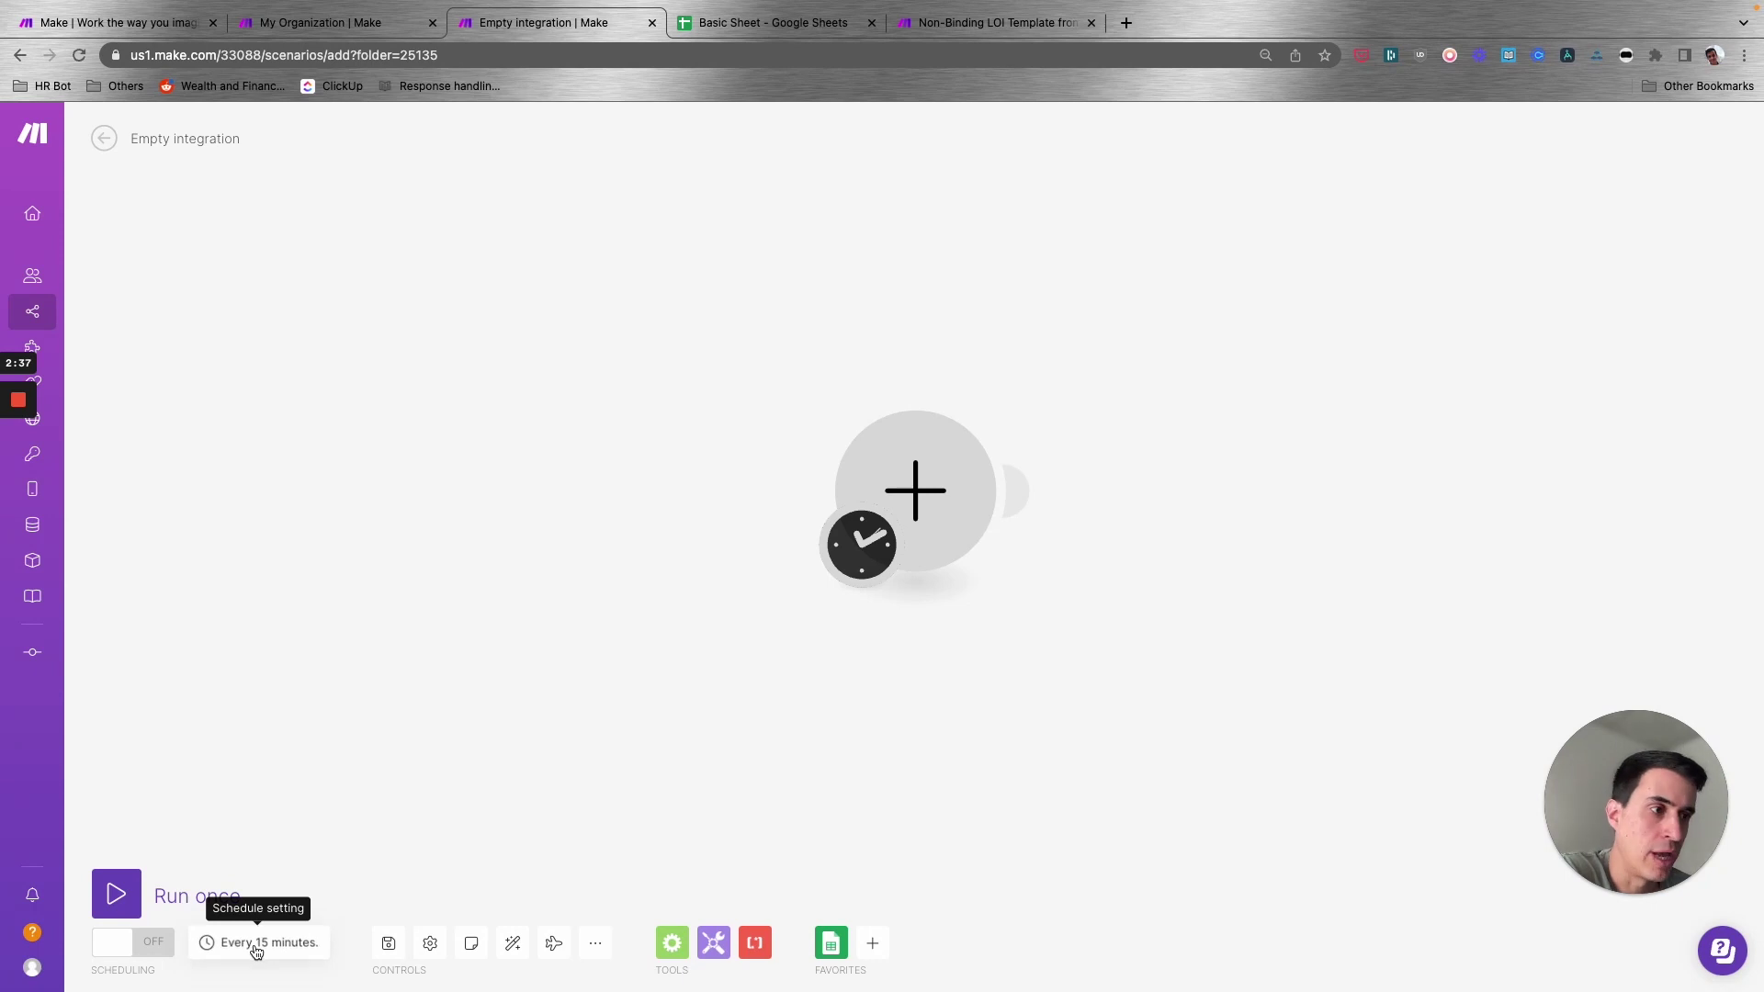
pyautogui.click(256, 946)
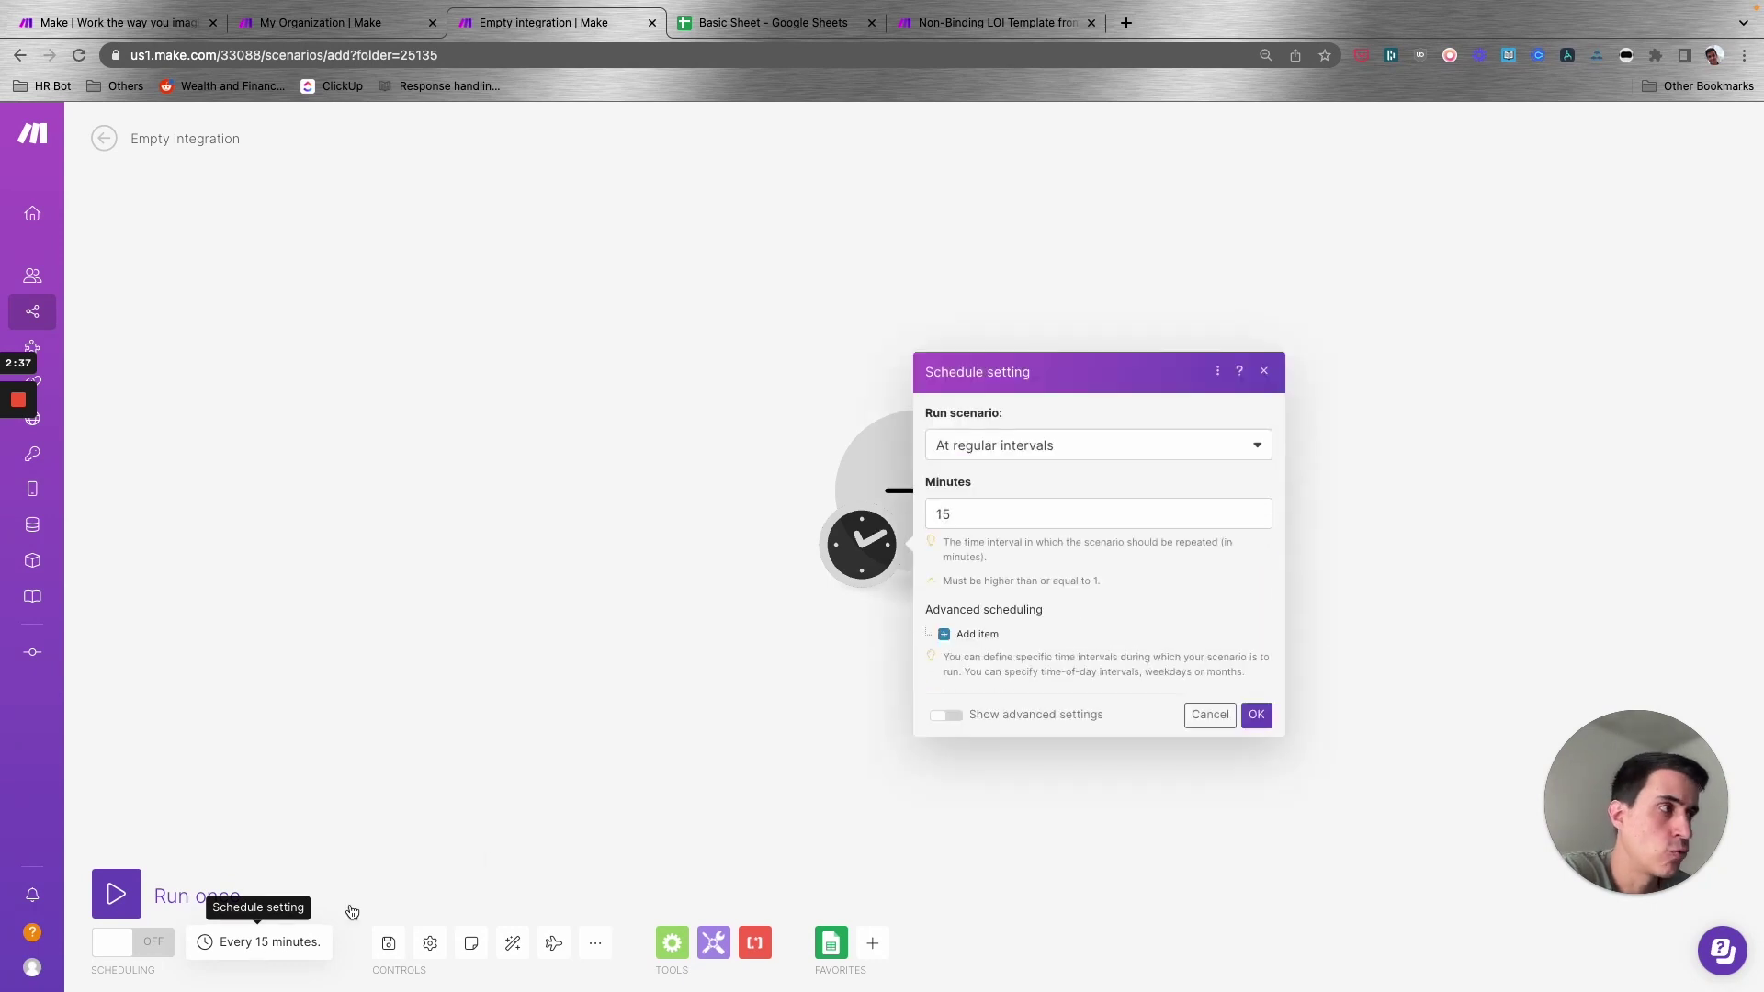
pyautogui.click(976, 512)
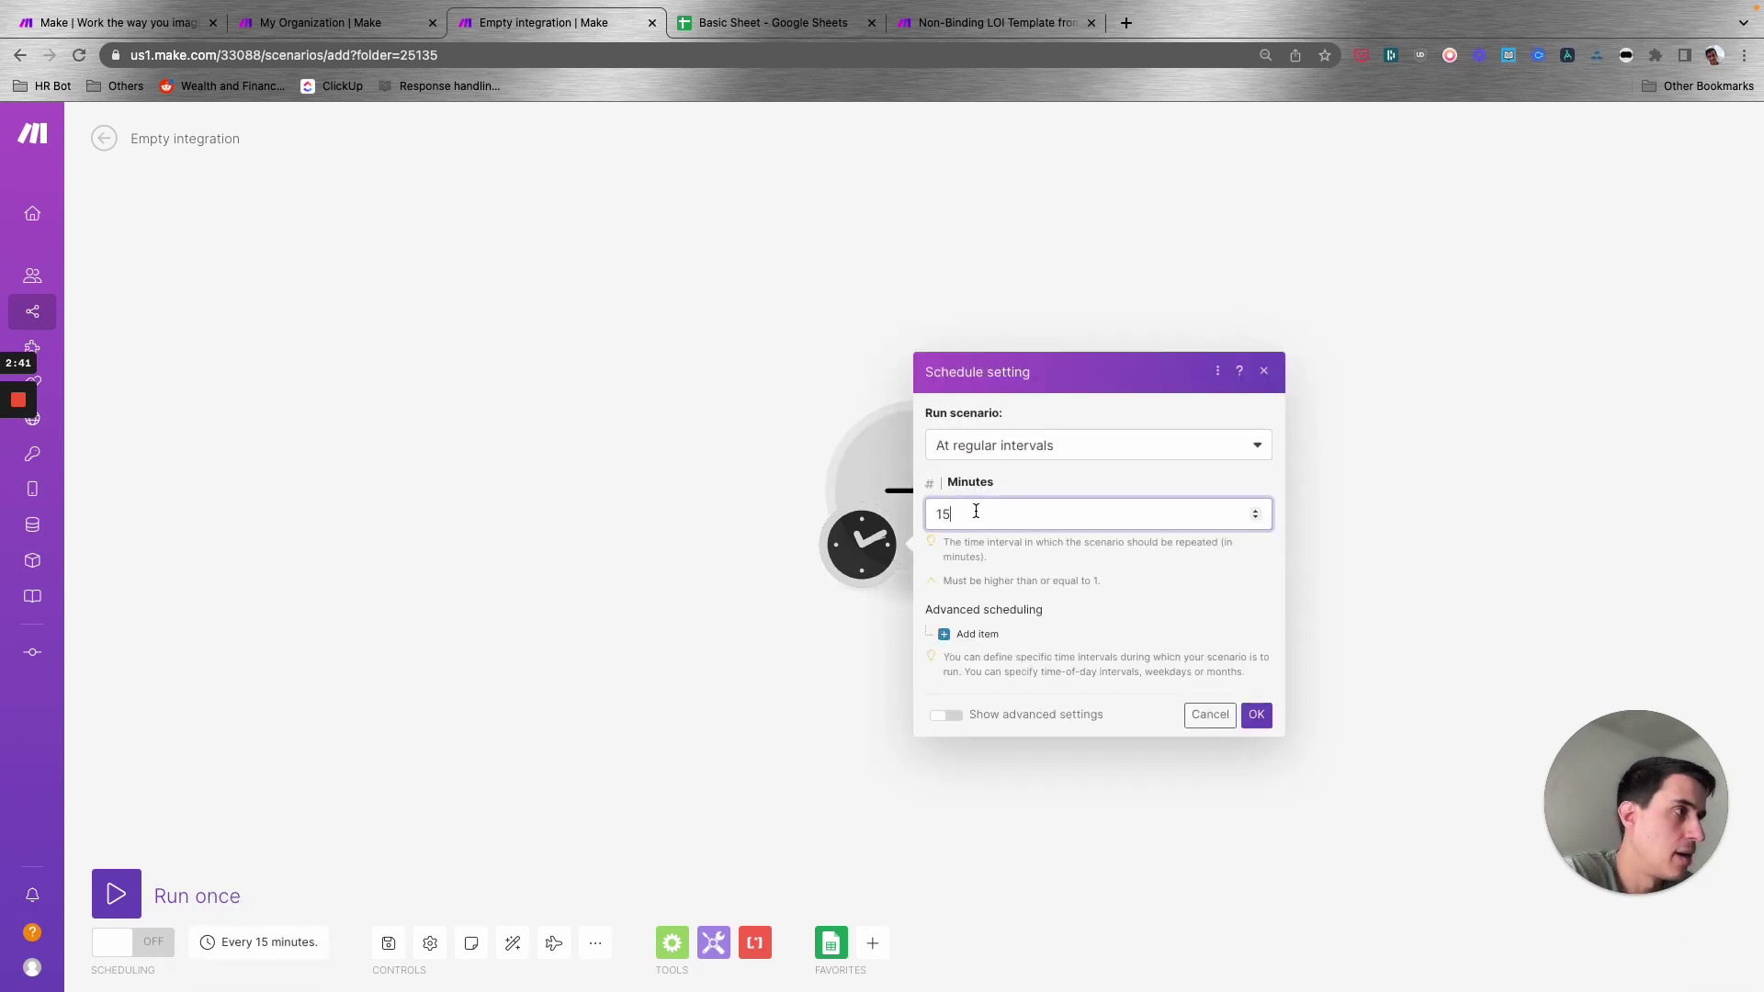
pyautogui.press('BackSpace')
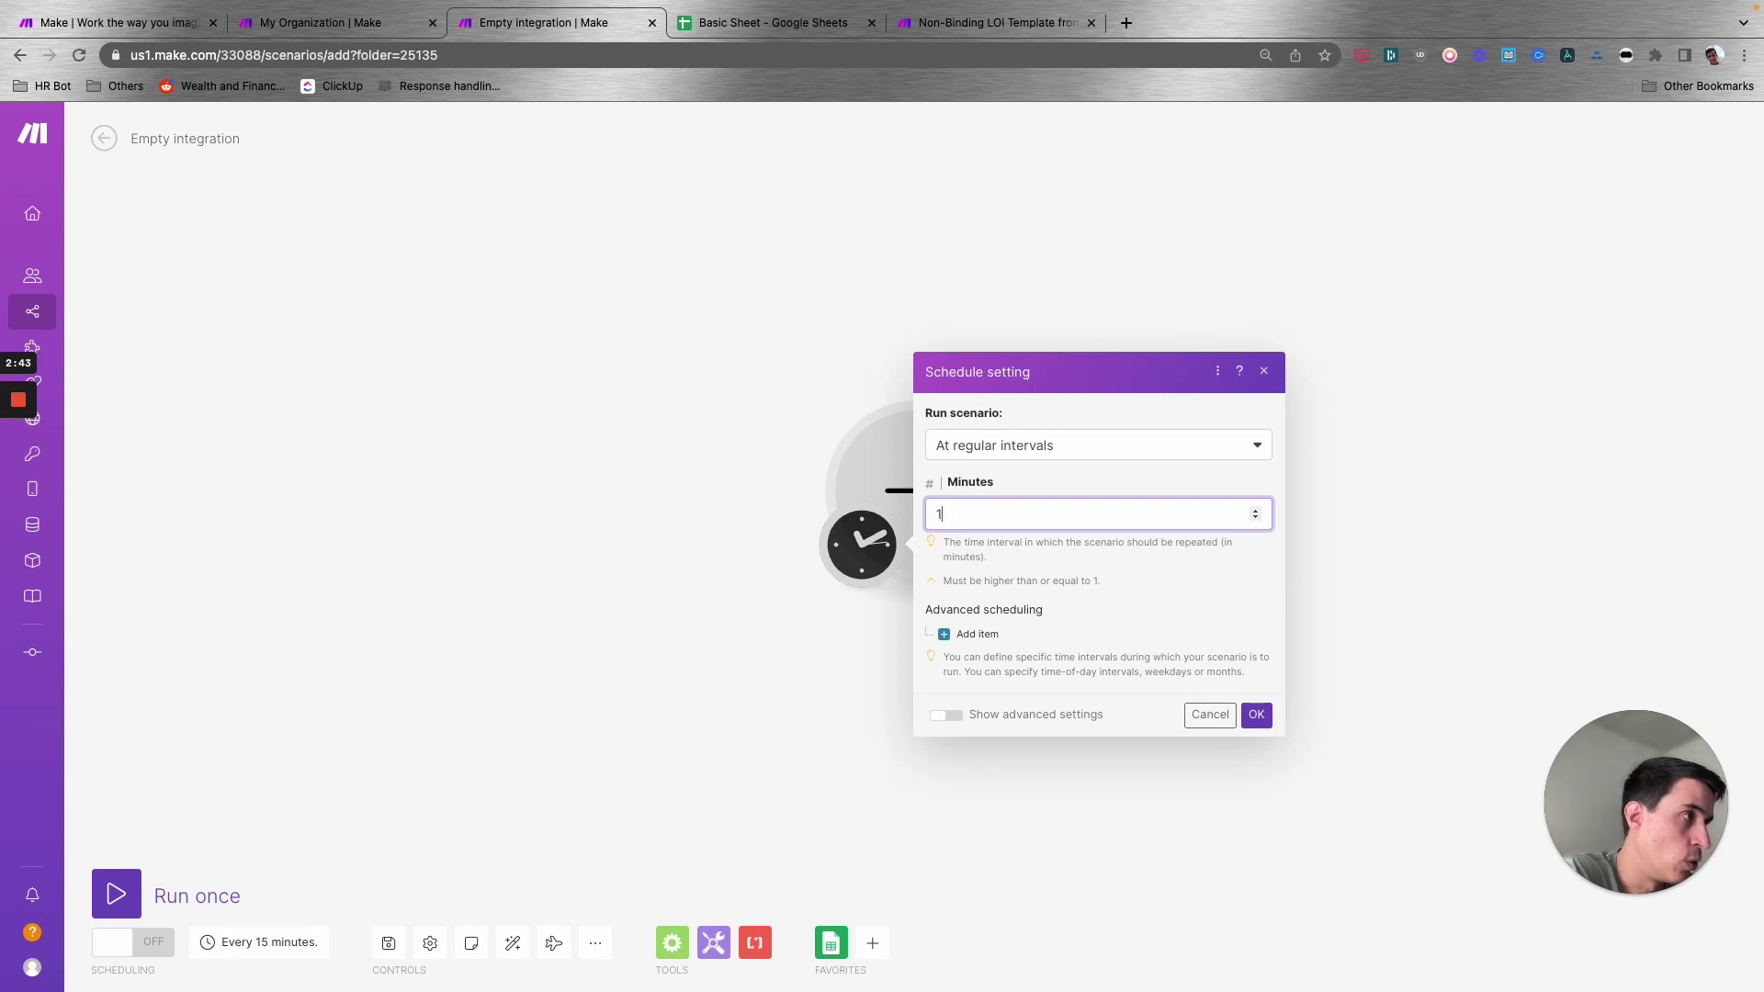
pyautogui.write('5')
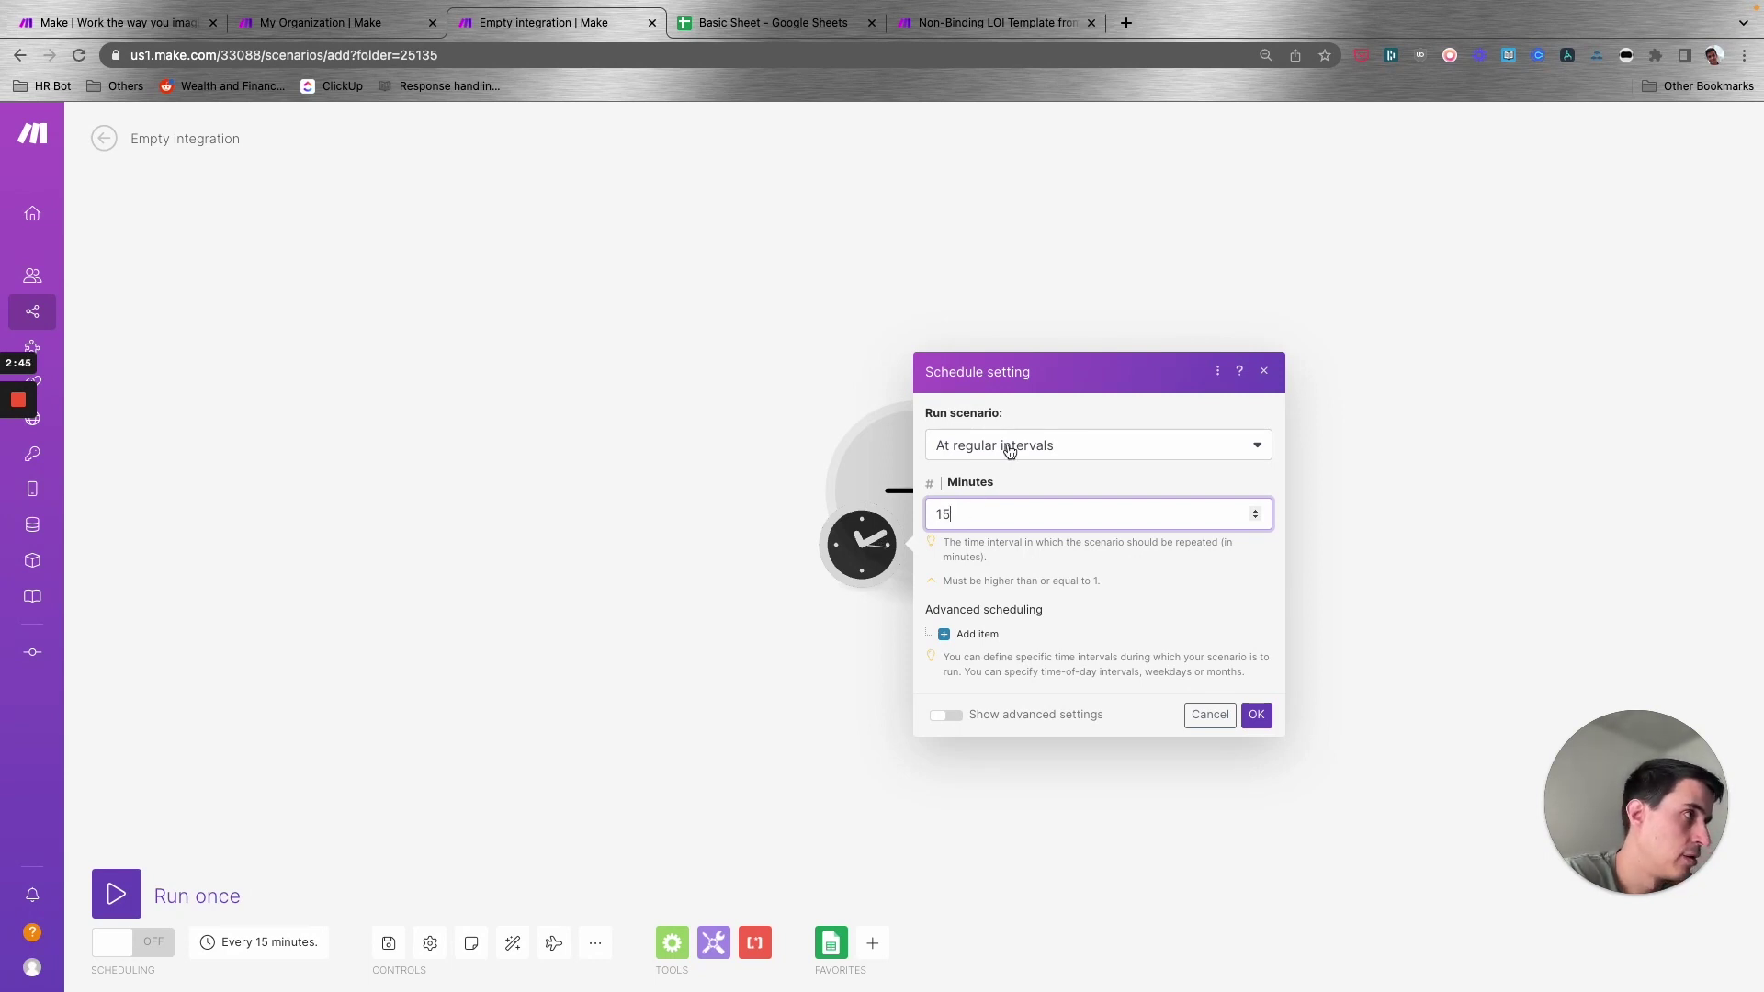
pyautogui.click(1037, 463)
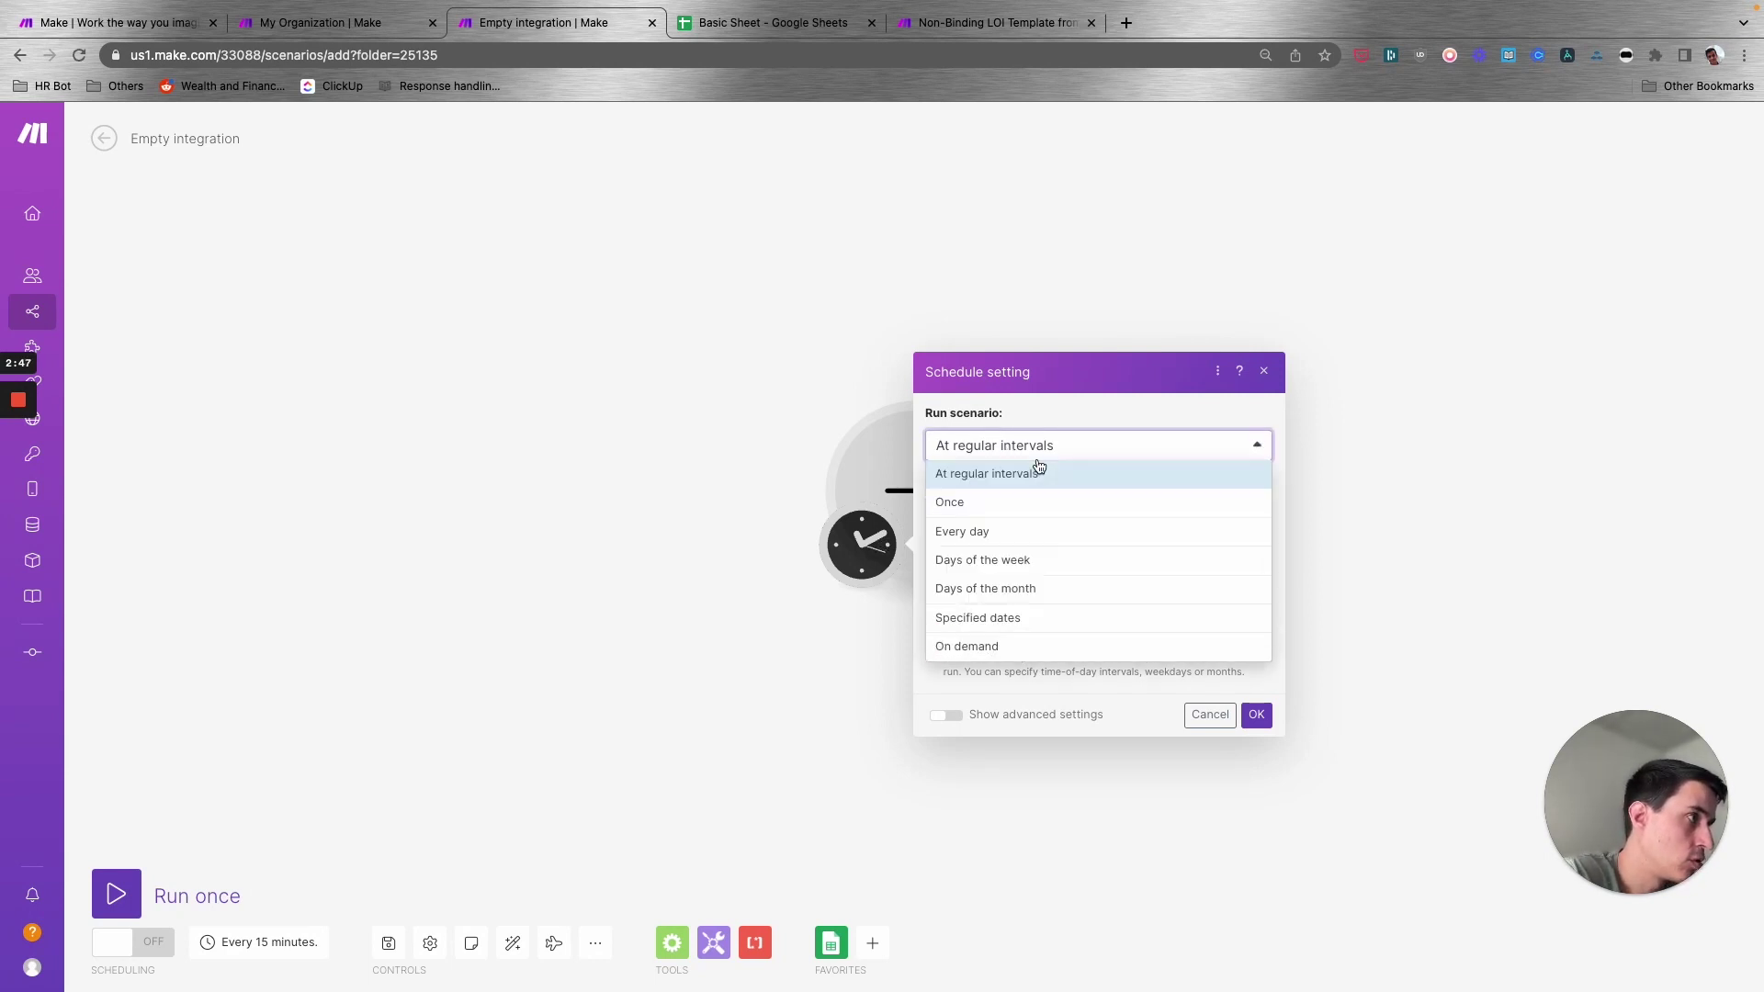
pyautogui.click(1043, 446)
pyautogui.click(1012, 449)
pyautogui.click(1014, 446)
pyautogui.click(1011, 450)
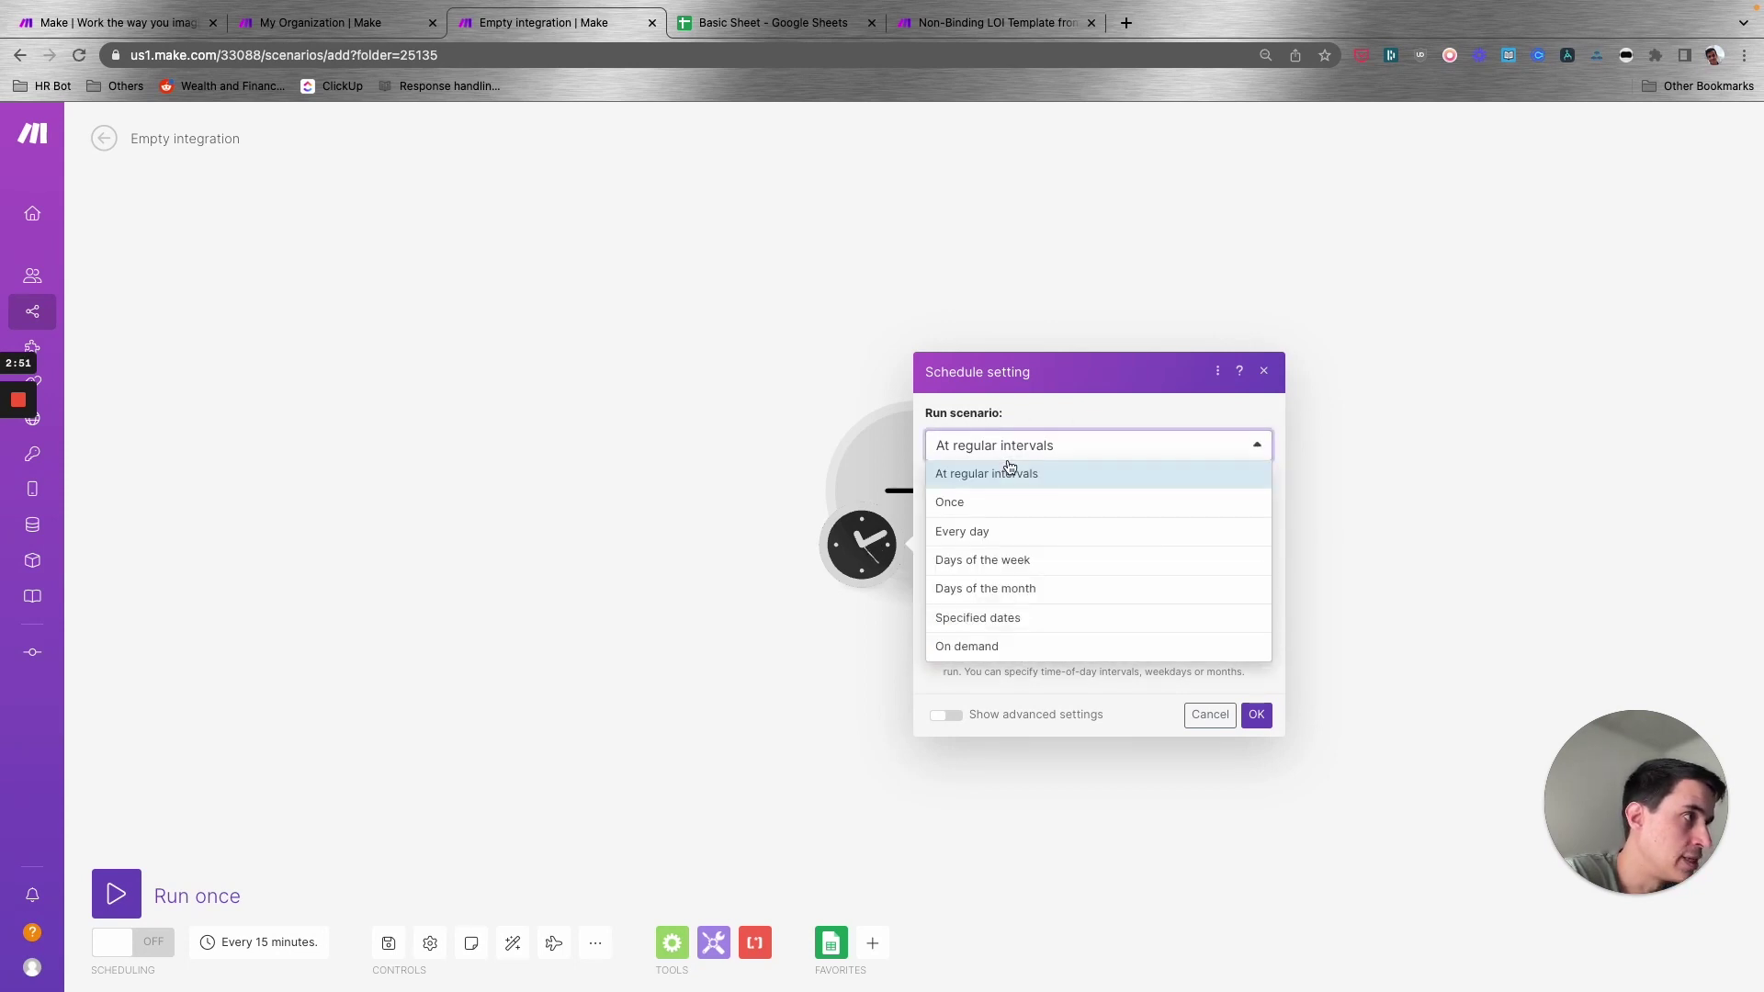
pyautogui.click(1003, 562)
pyautogui.click(942, 483)
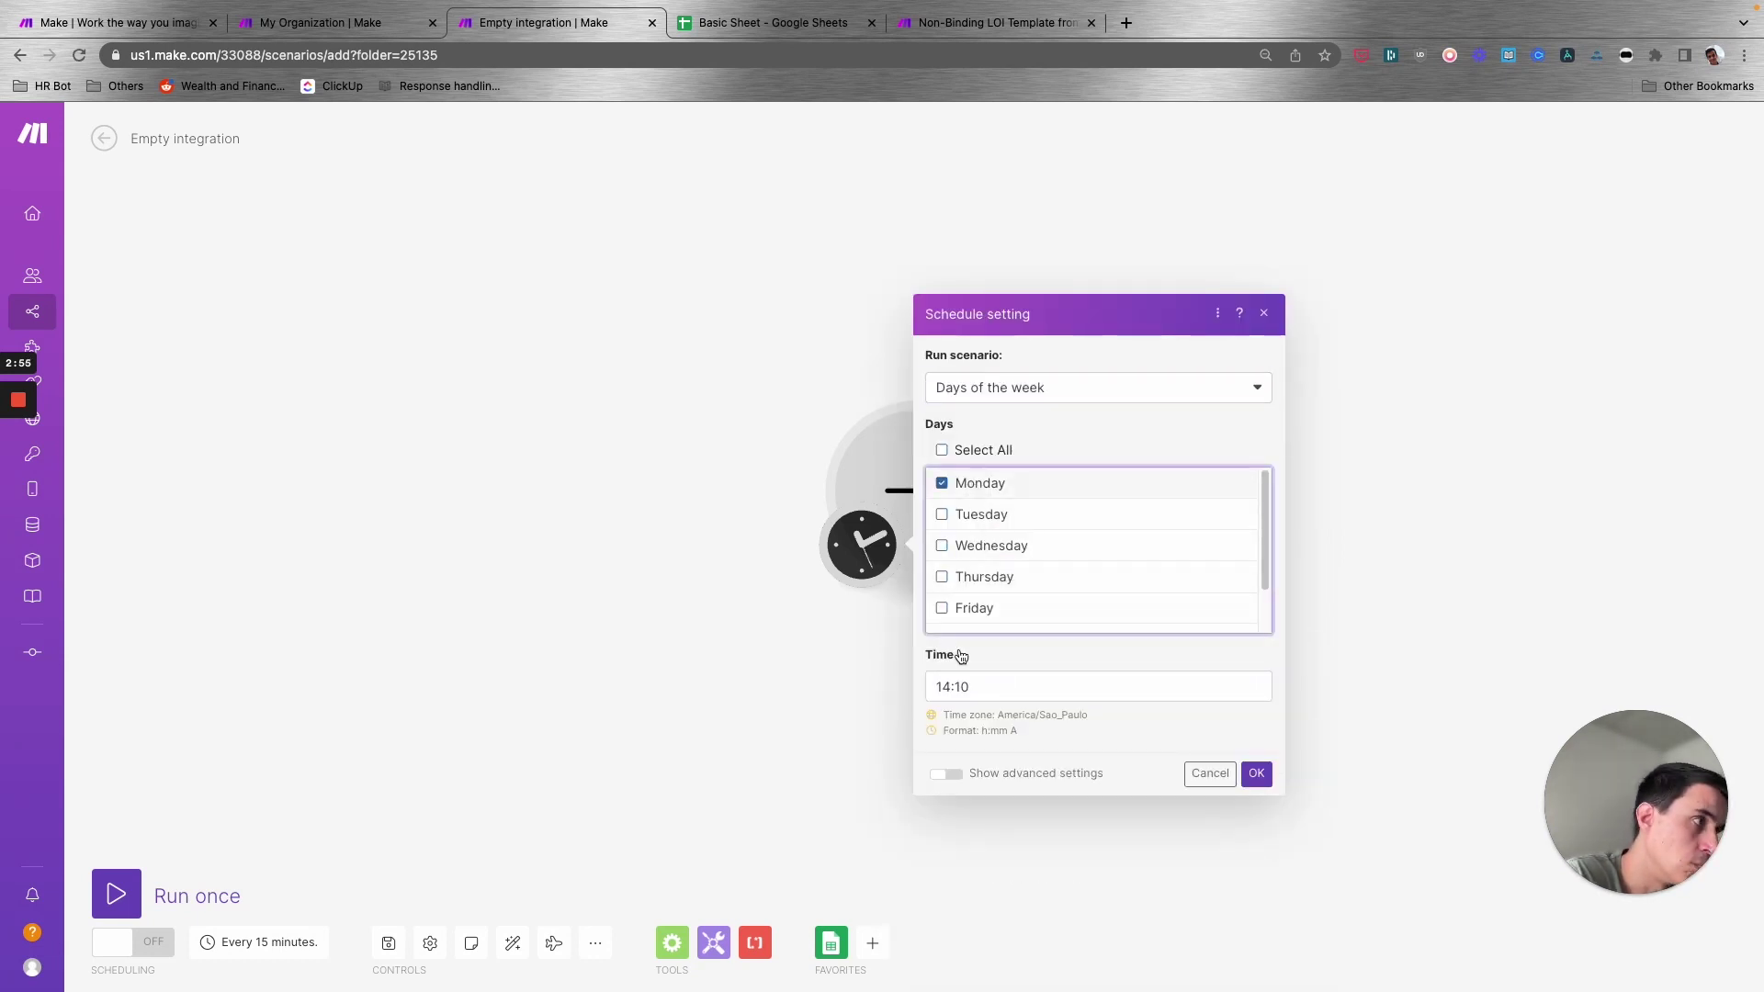
pyautogui.moveTo(984, 689); pyautogui.dragTo(928, 688)
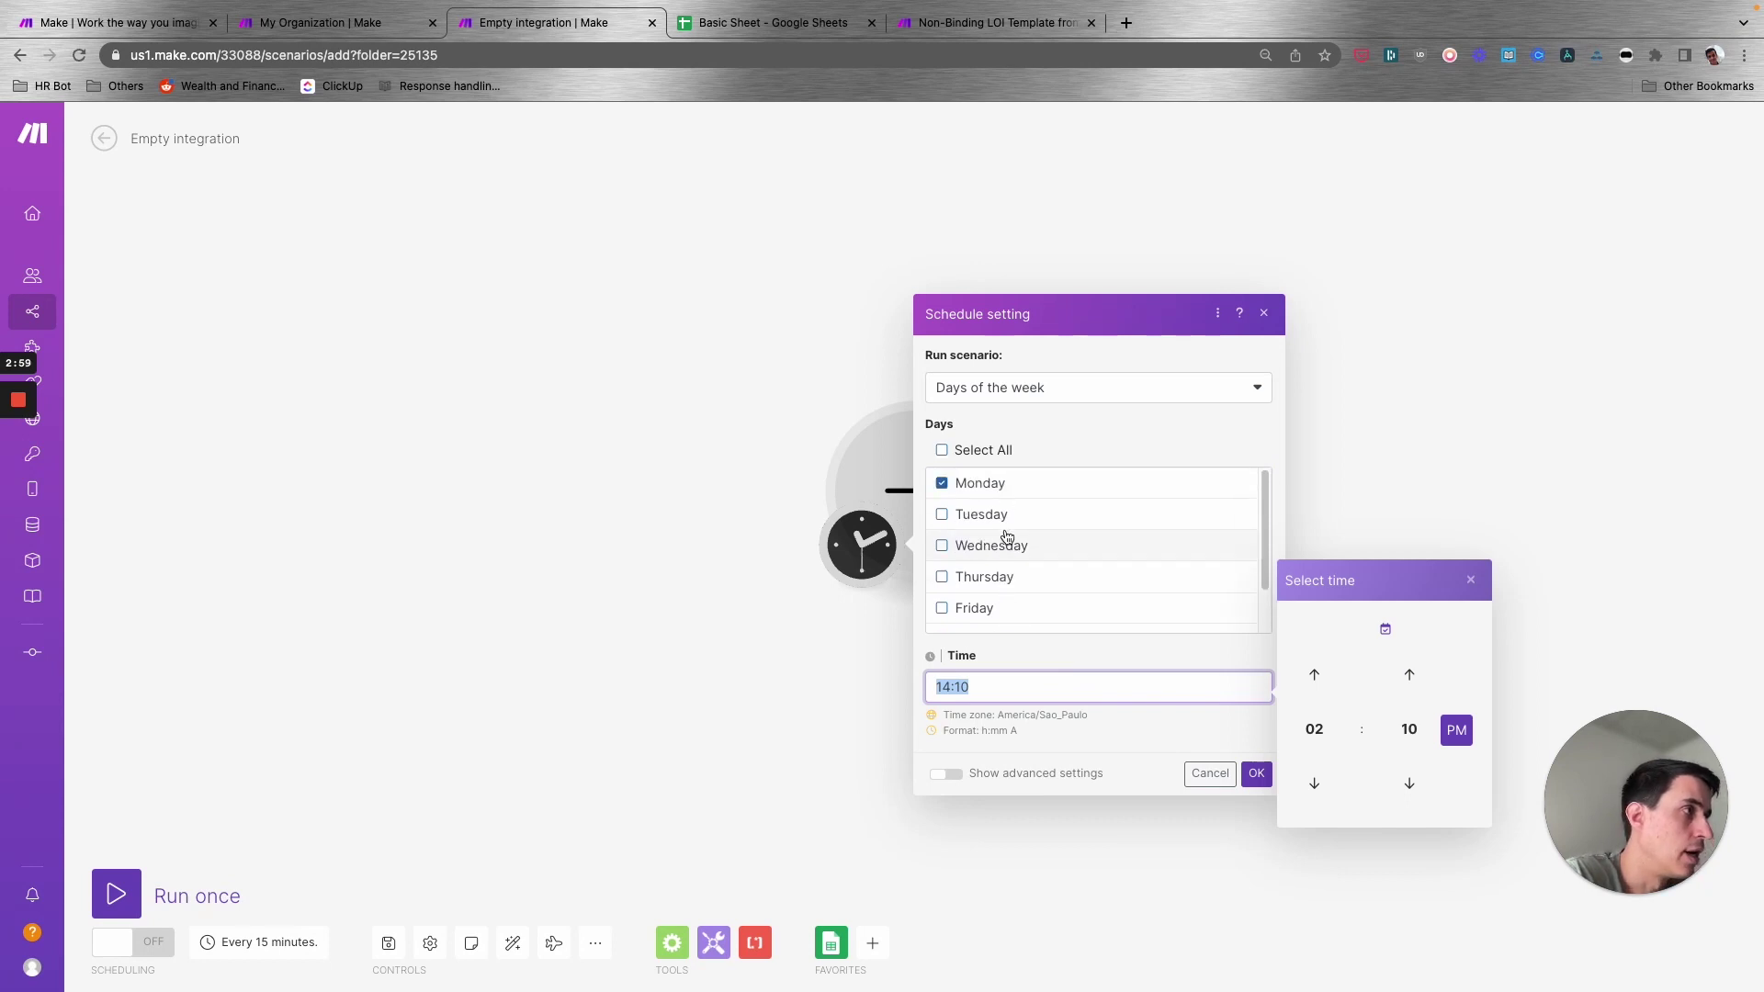
pyautogui.click(1002, 397)
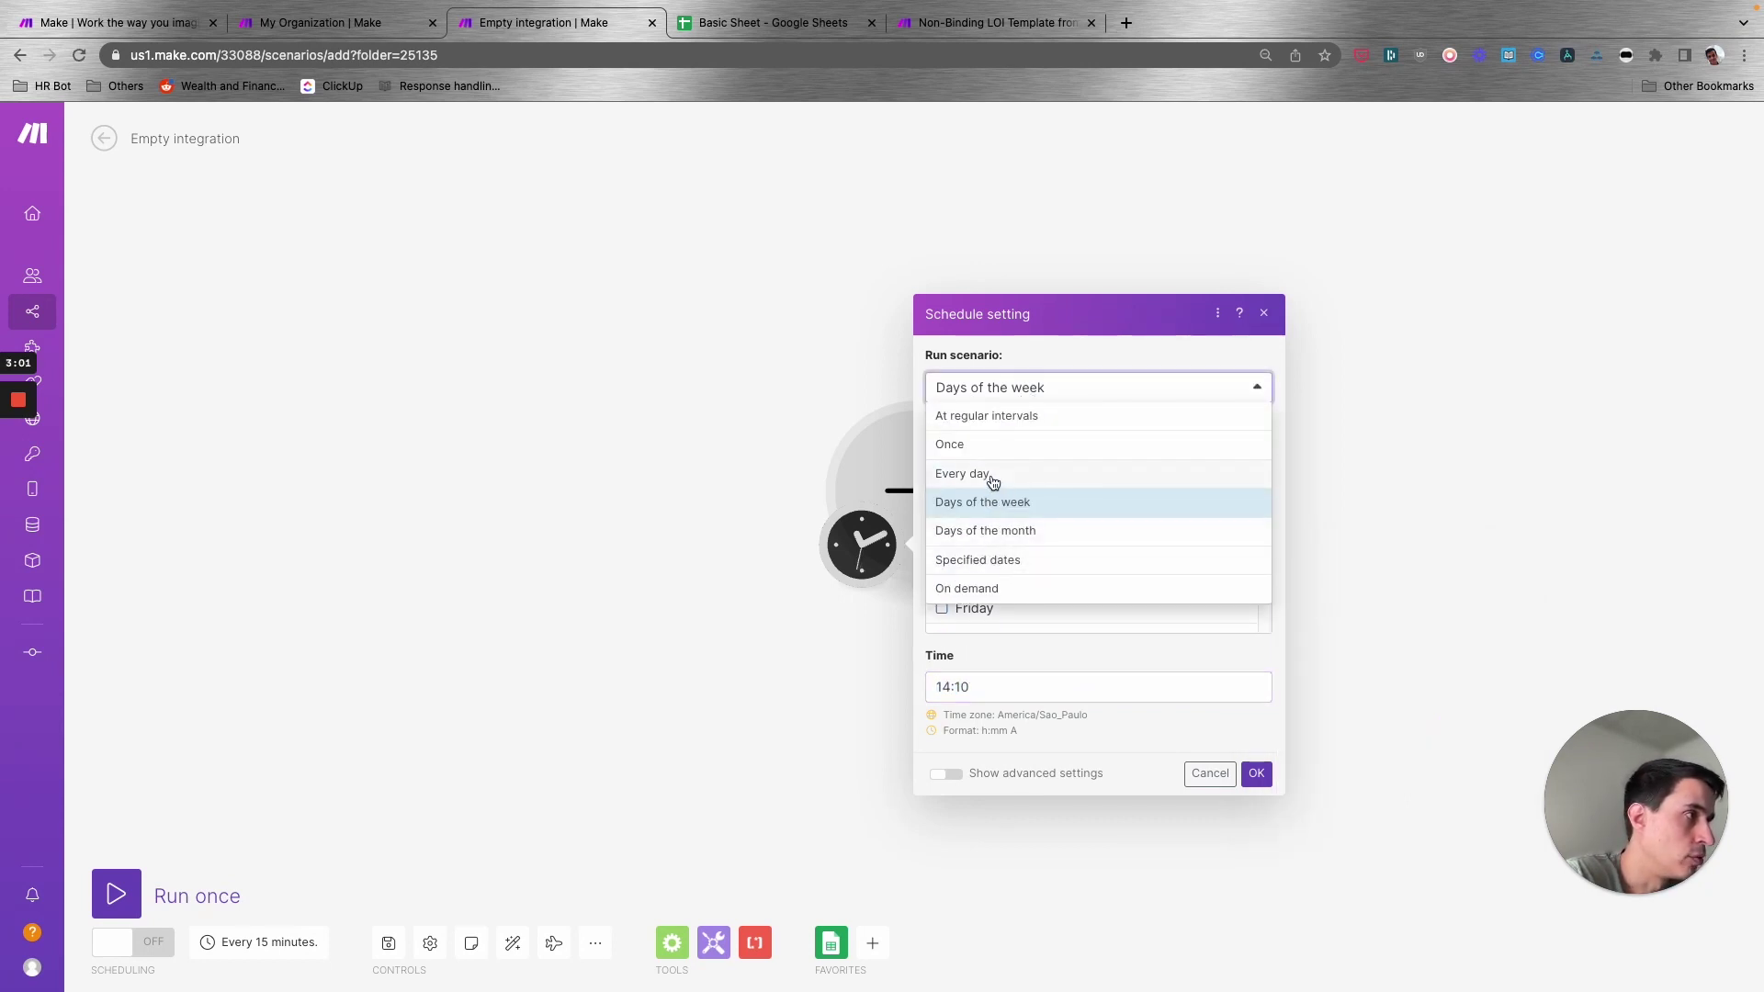
pyautogui.click(992, 588)
pyautogui.click(1036, 558)
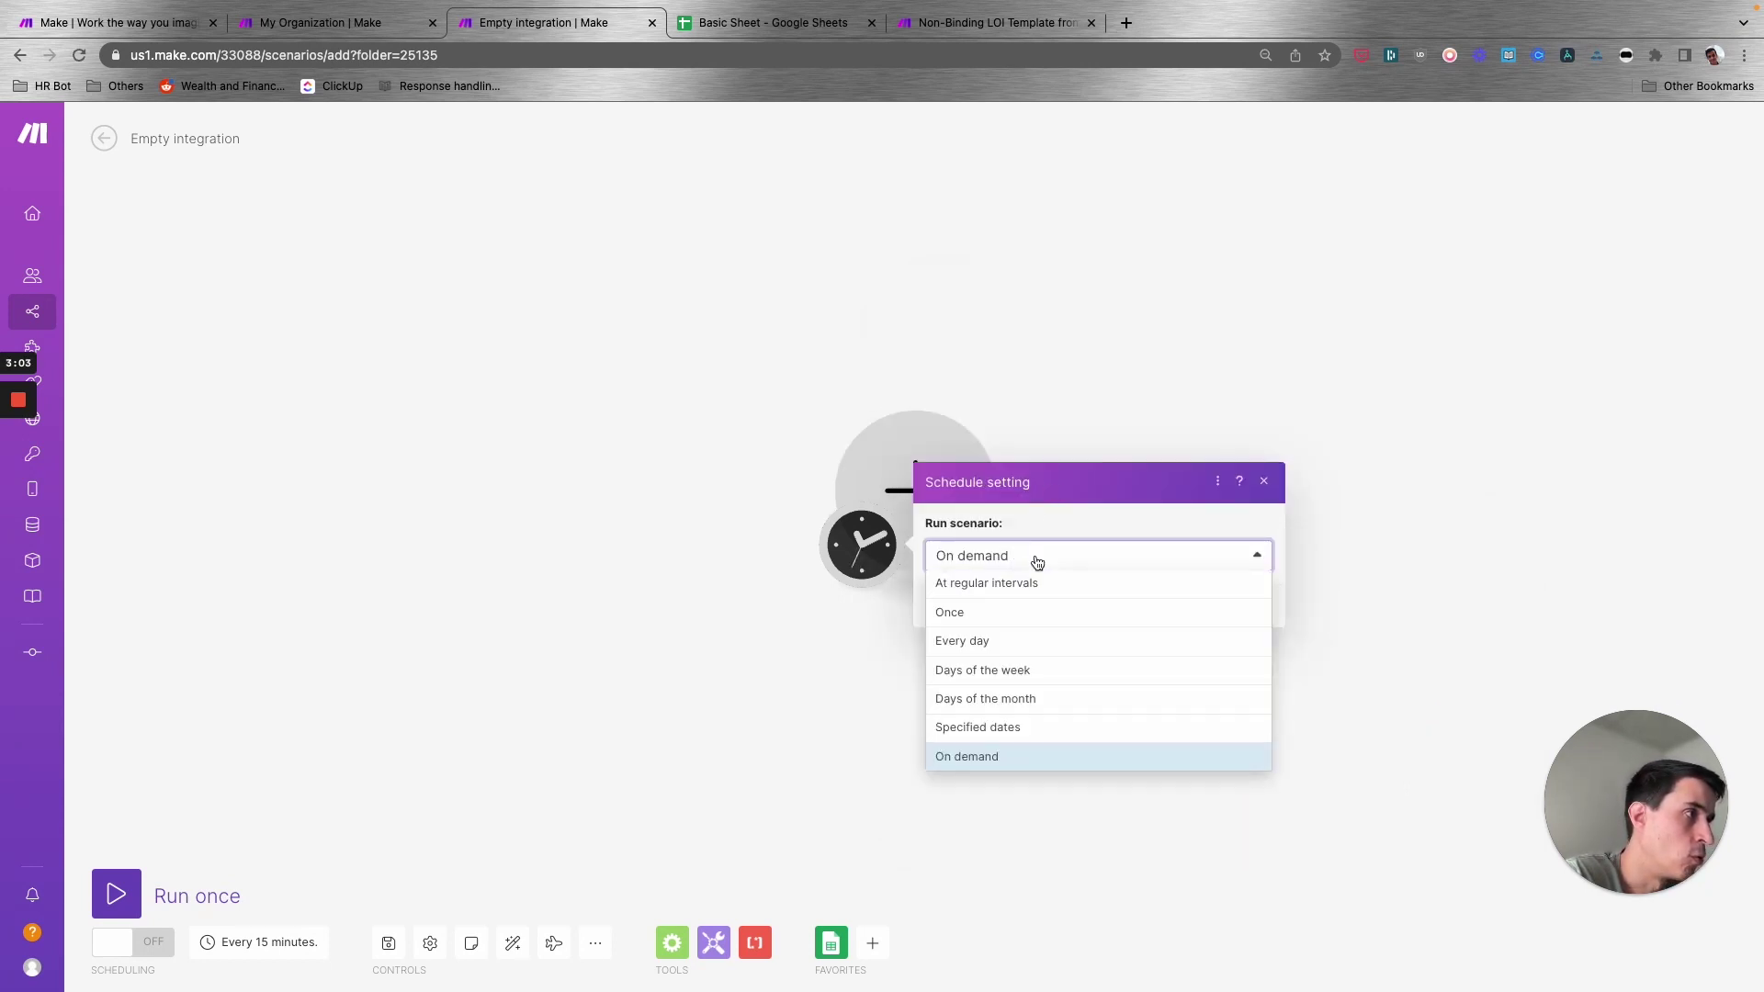
pyautogui.click(994, 583)
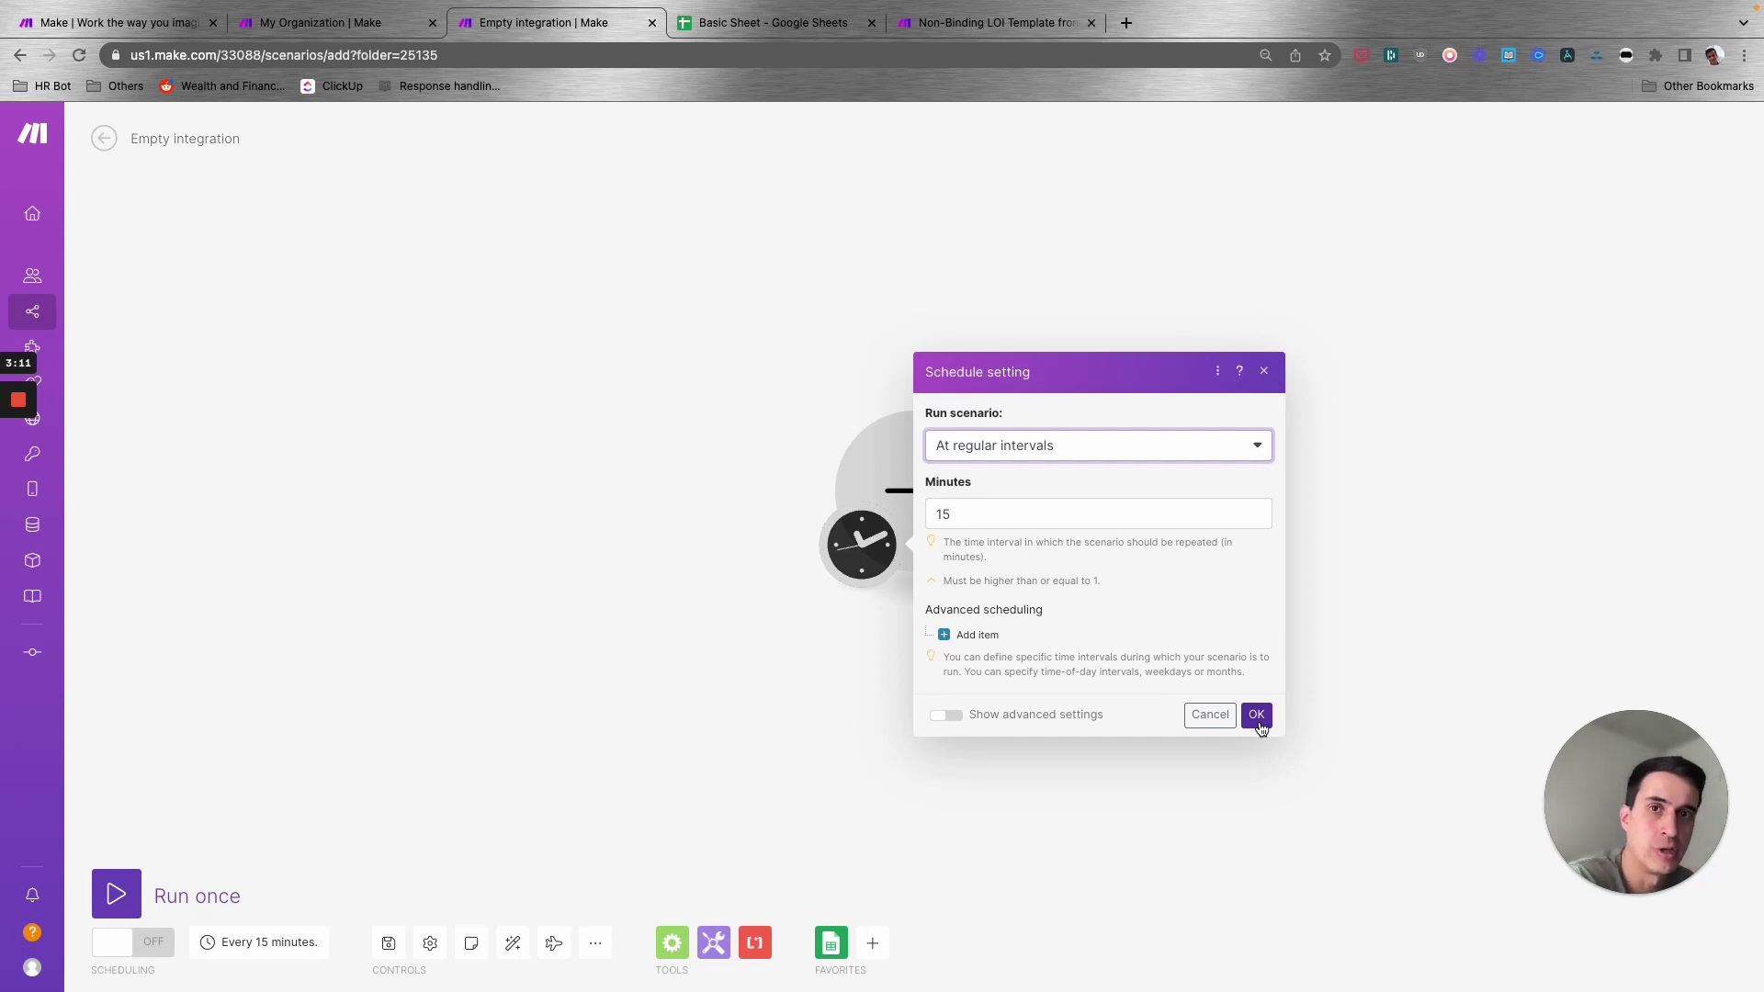
pyautogui.click(1266, 373)
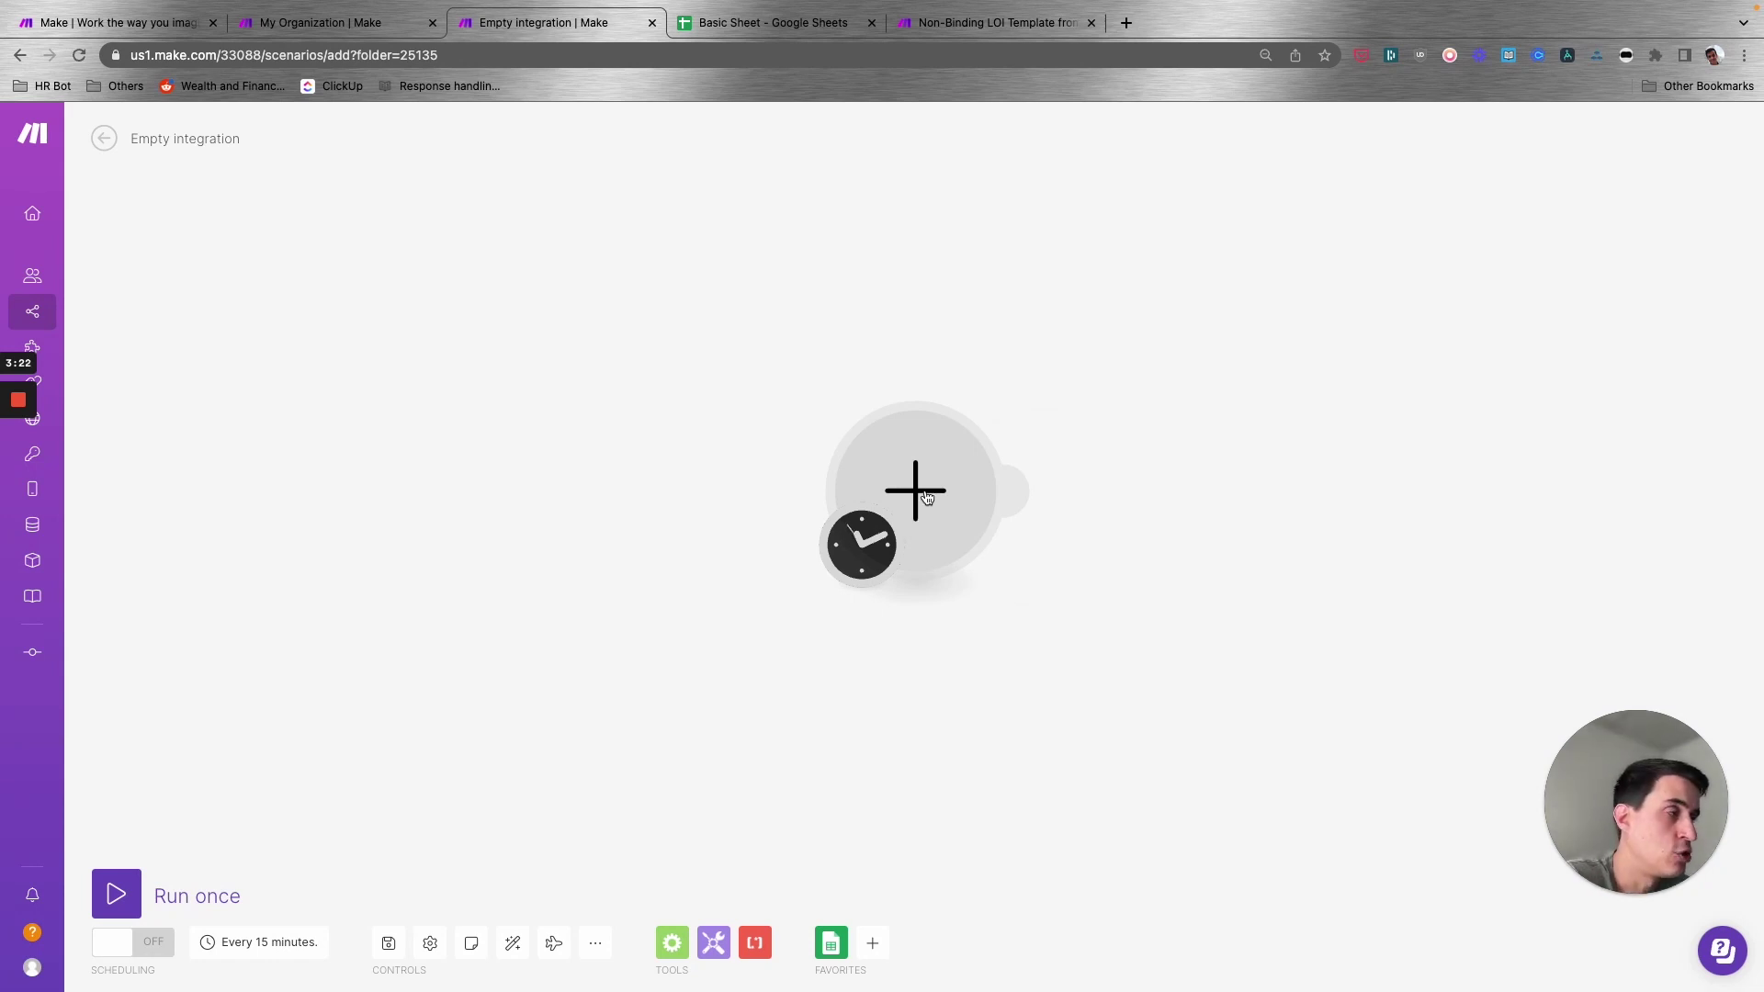
# - Add a Google Sheets Watch Changes trigger as the first module, leaving its webhook unset
pyautogui.click(923, 501)
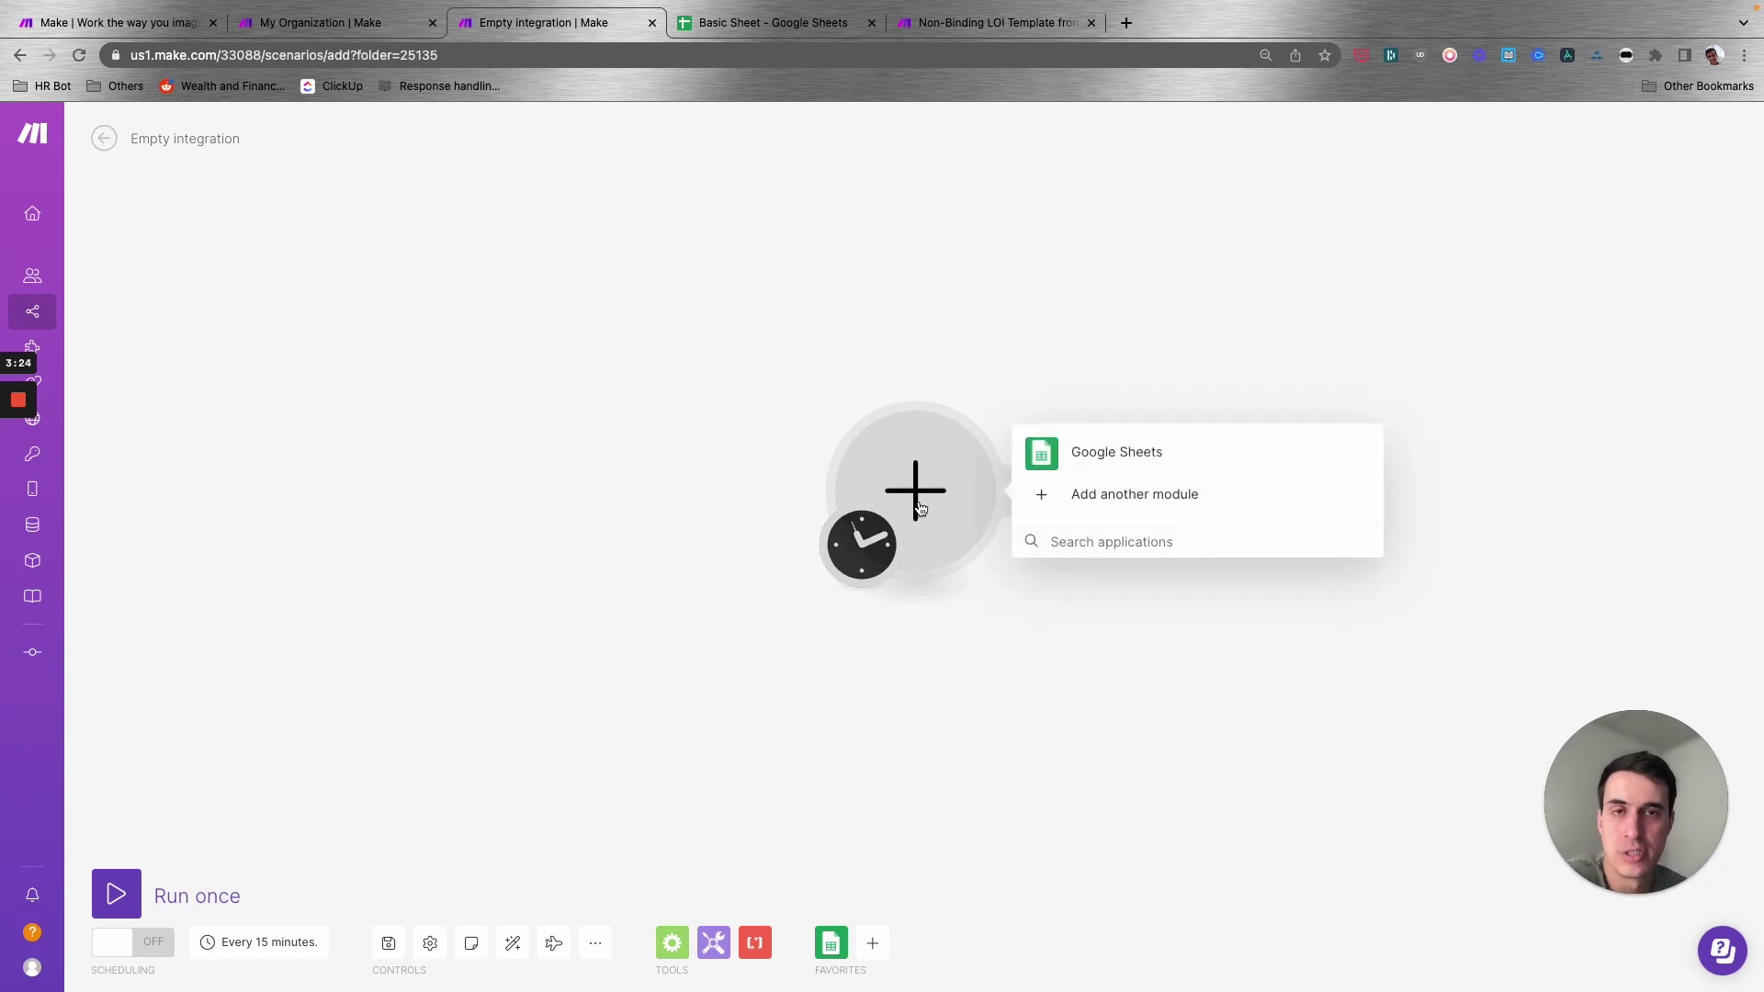
pyautogui.click(1132, 461)
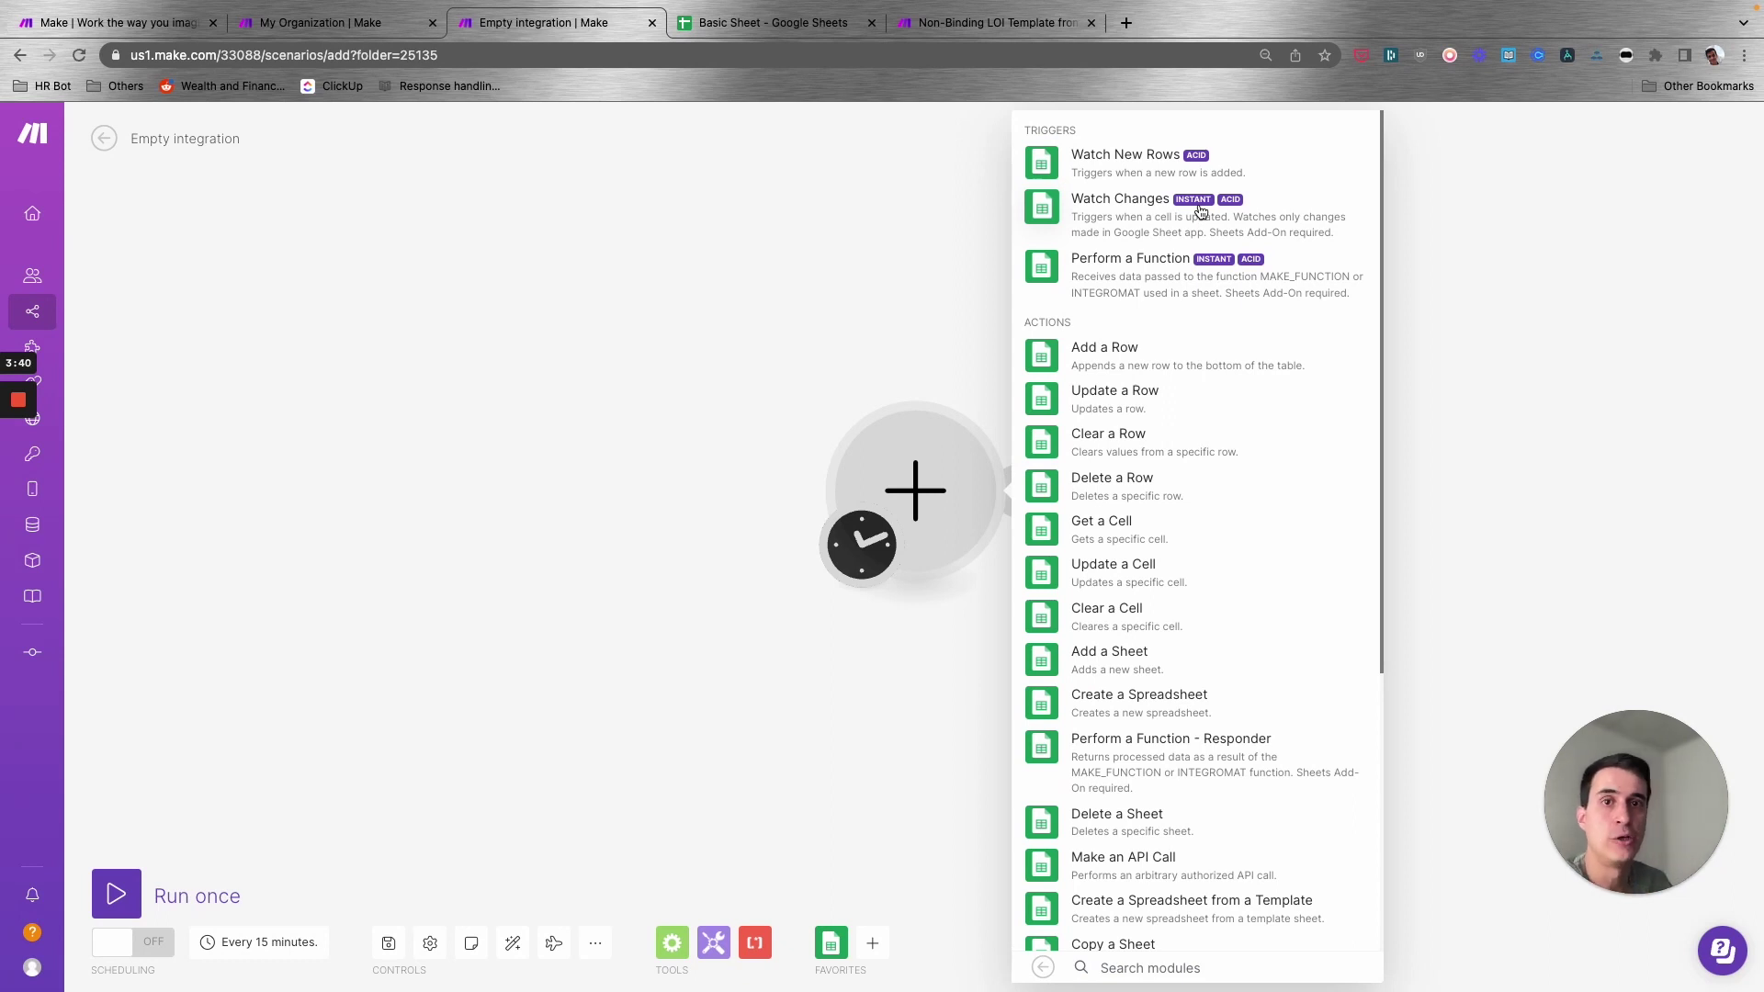
pyautogui.click(1201, 213)
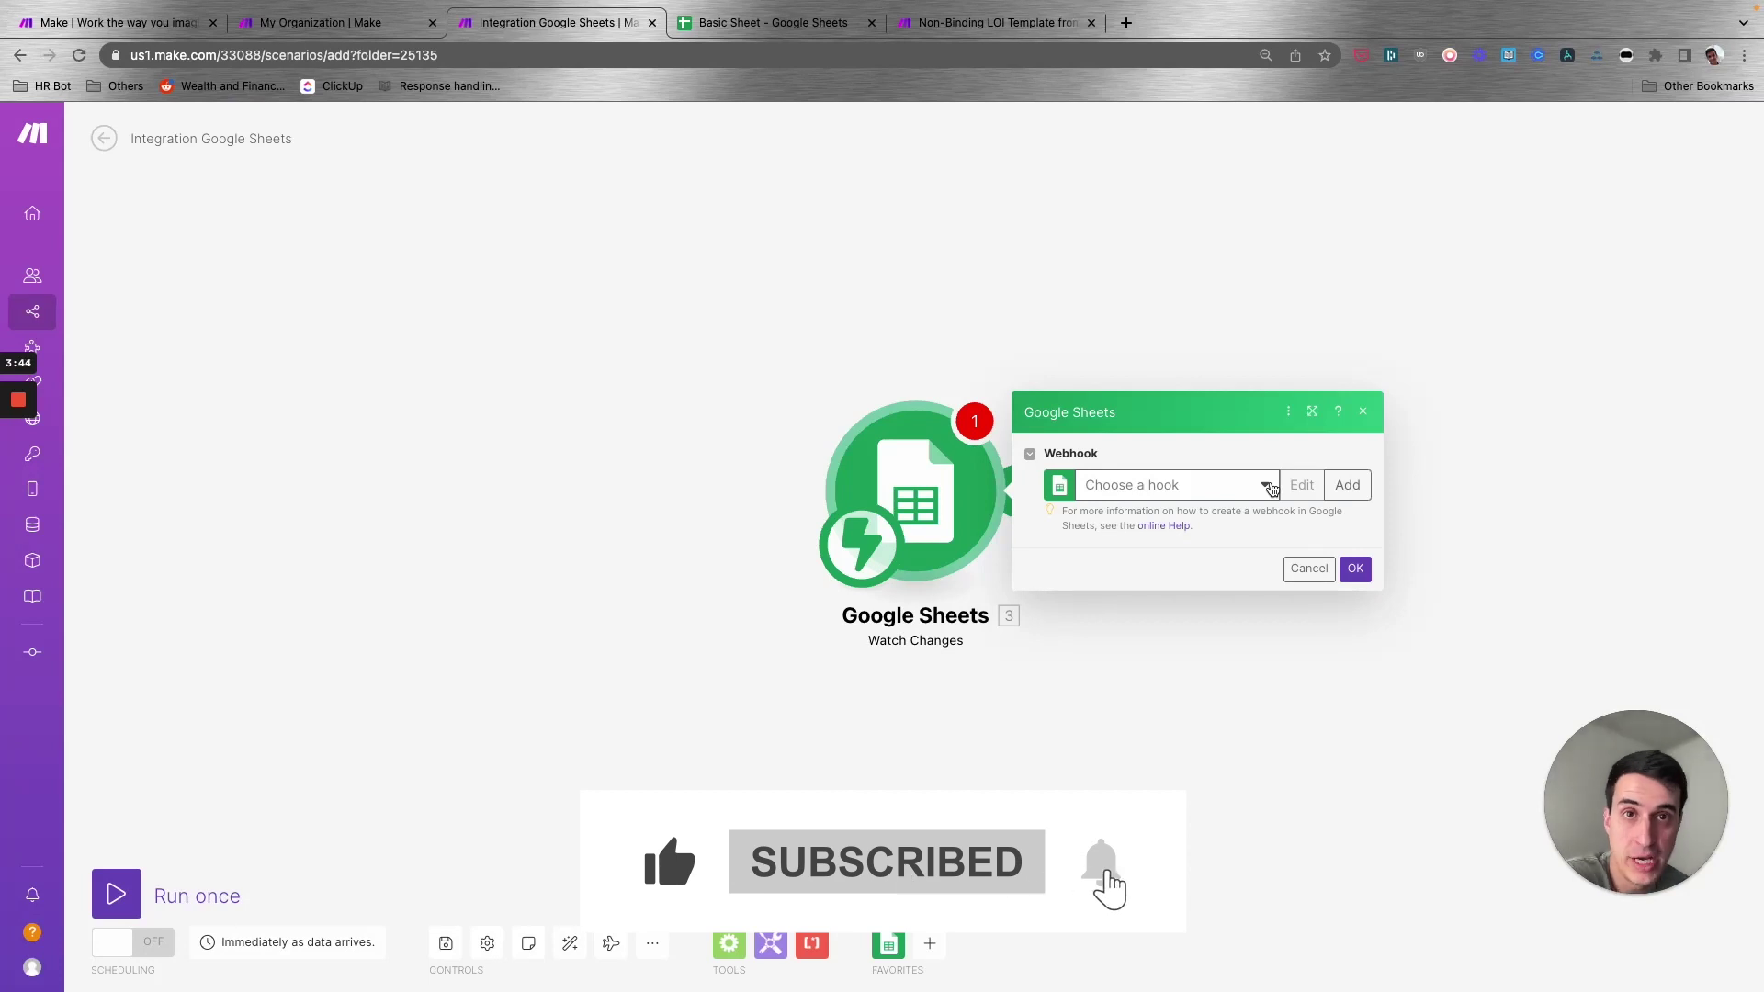
pyautogui.click(1364, 415)
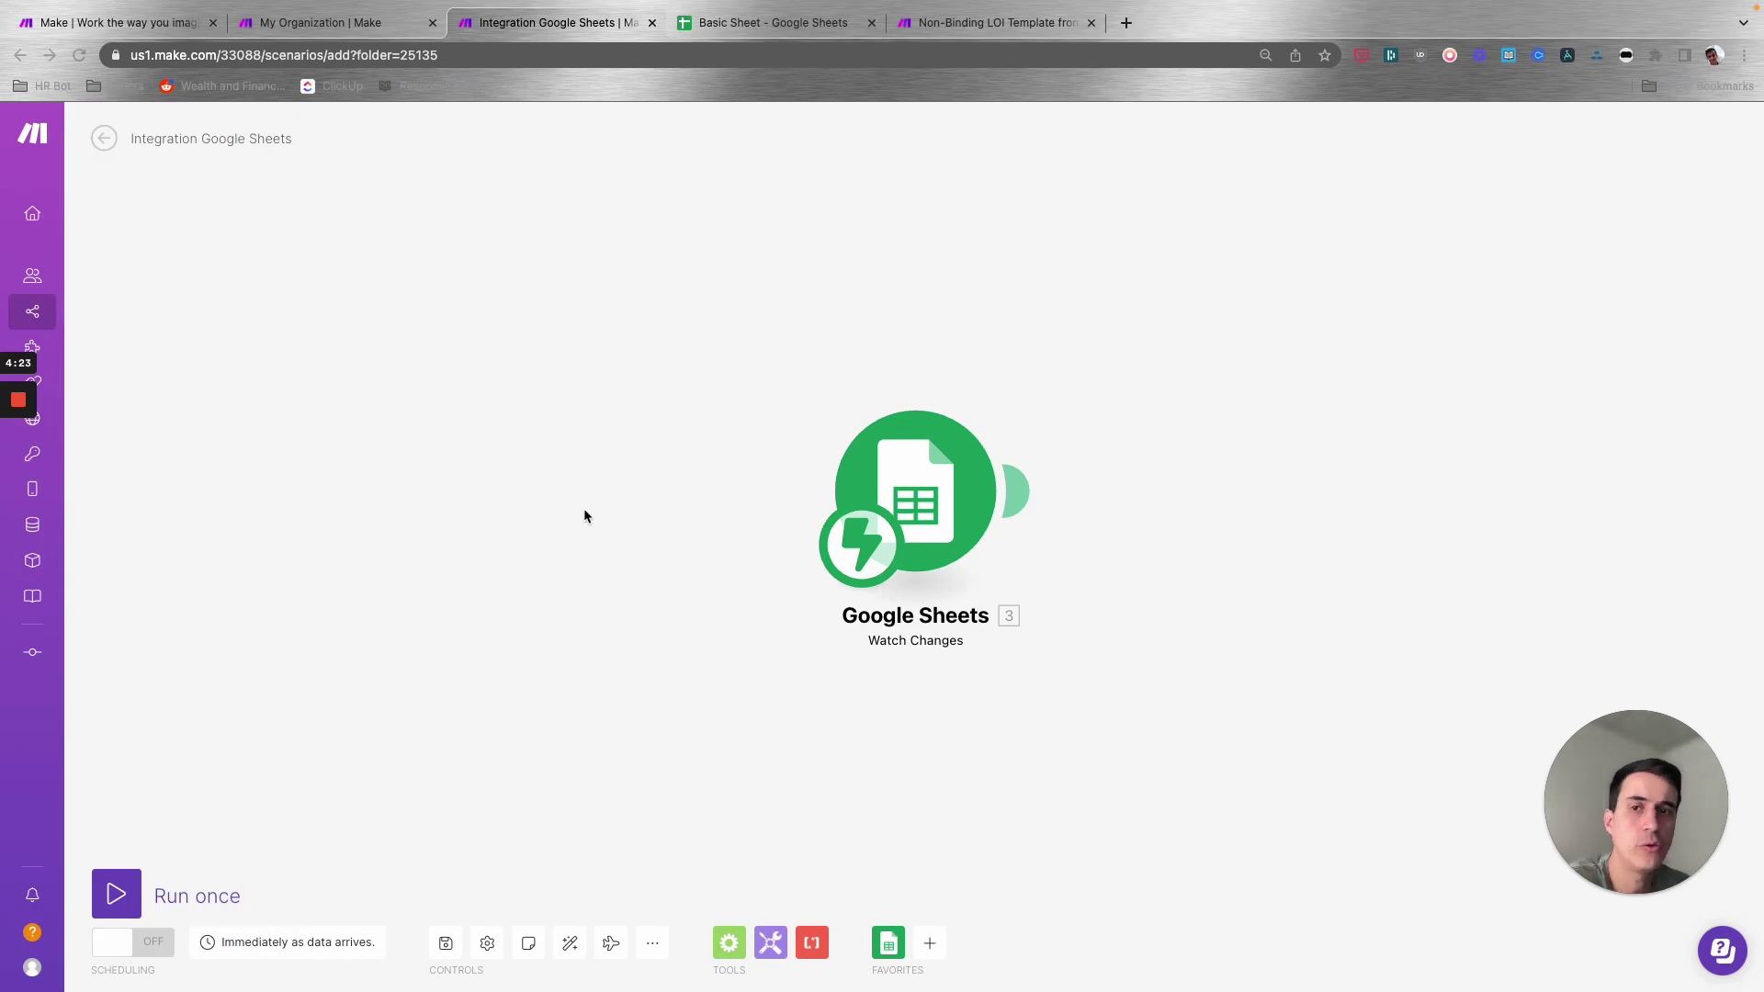
# - Shift the canvas so the Google Sheets trigger sits left of centre
pyautogui.moveTo(1188, 460); pyautogui.dragTo(722, 474)
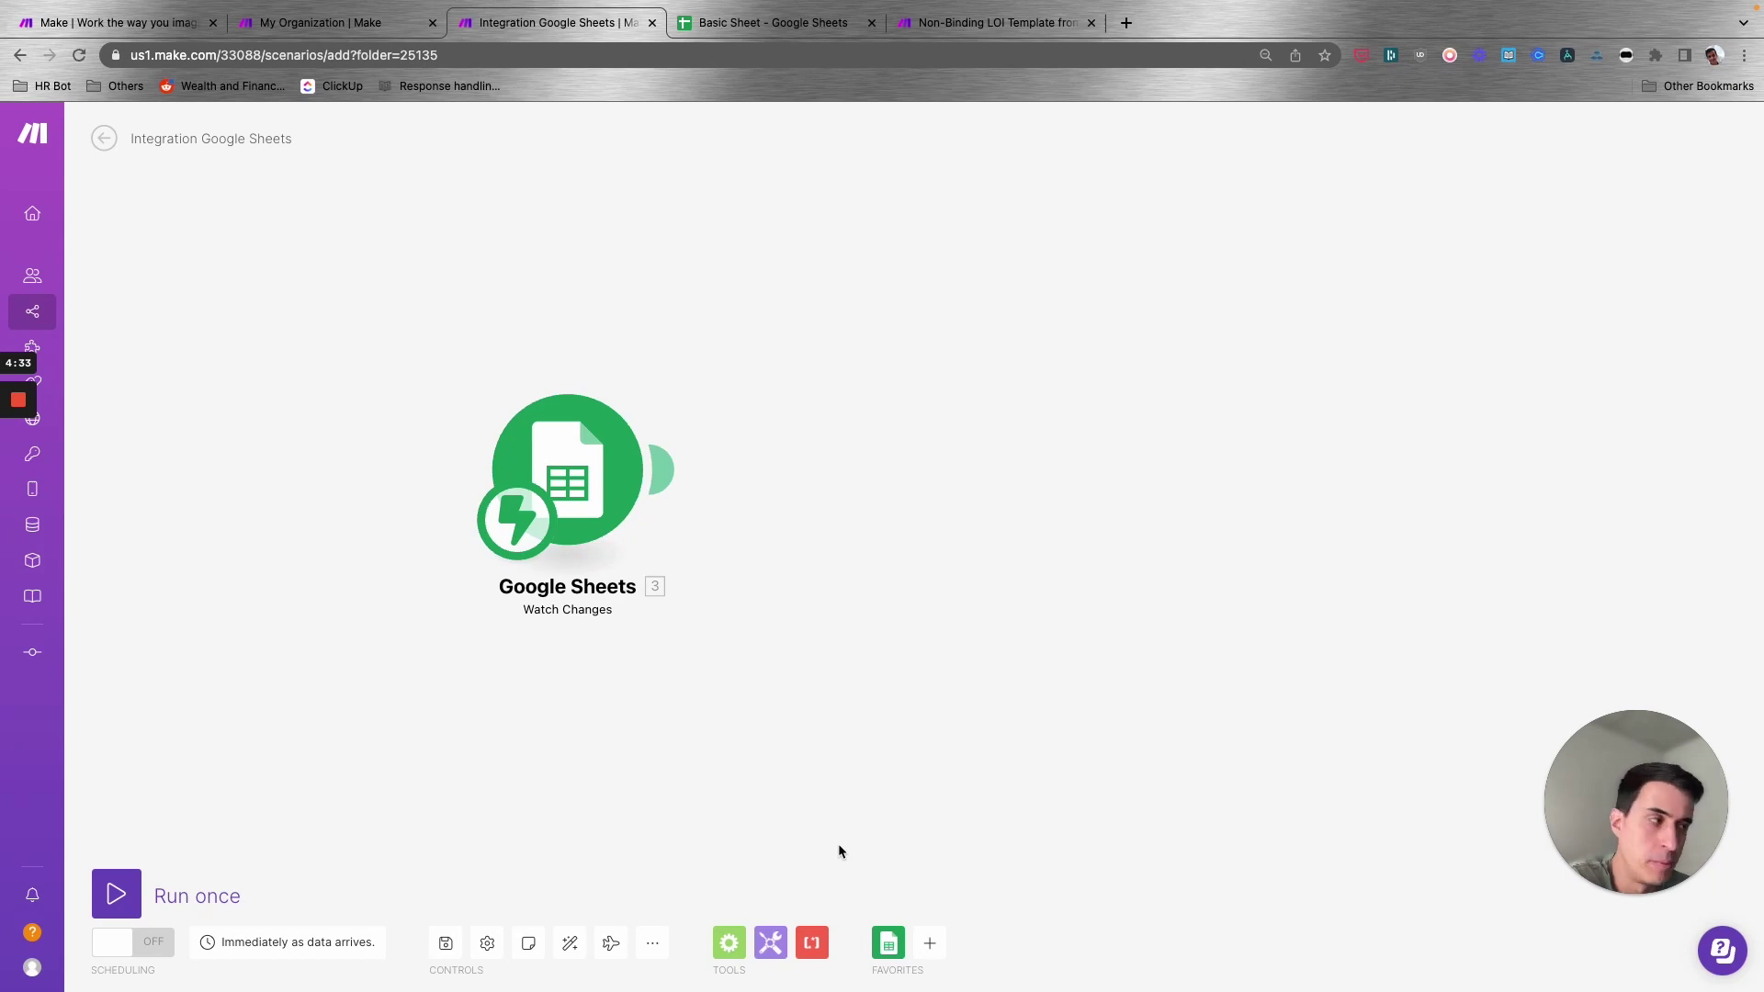
# - Search 'gmail' and place a Gmail Send an email module beside the Google Sheets trigger
pyautogui.click(930, 944)
pyautogui.scroll(-7, 1052, 548)
pyautogui.scroll(7, 1055, 552)
pyautogui.scroll(-15, 1053, 549)
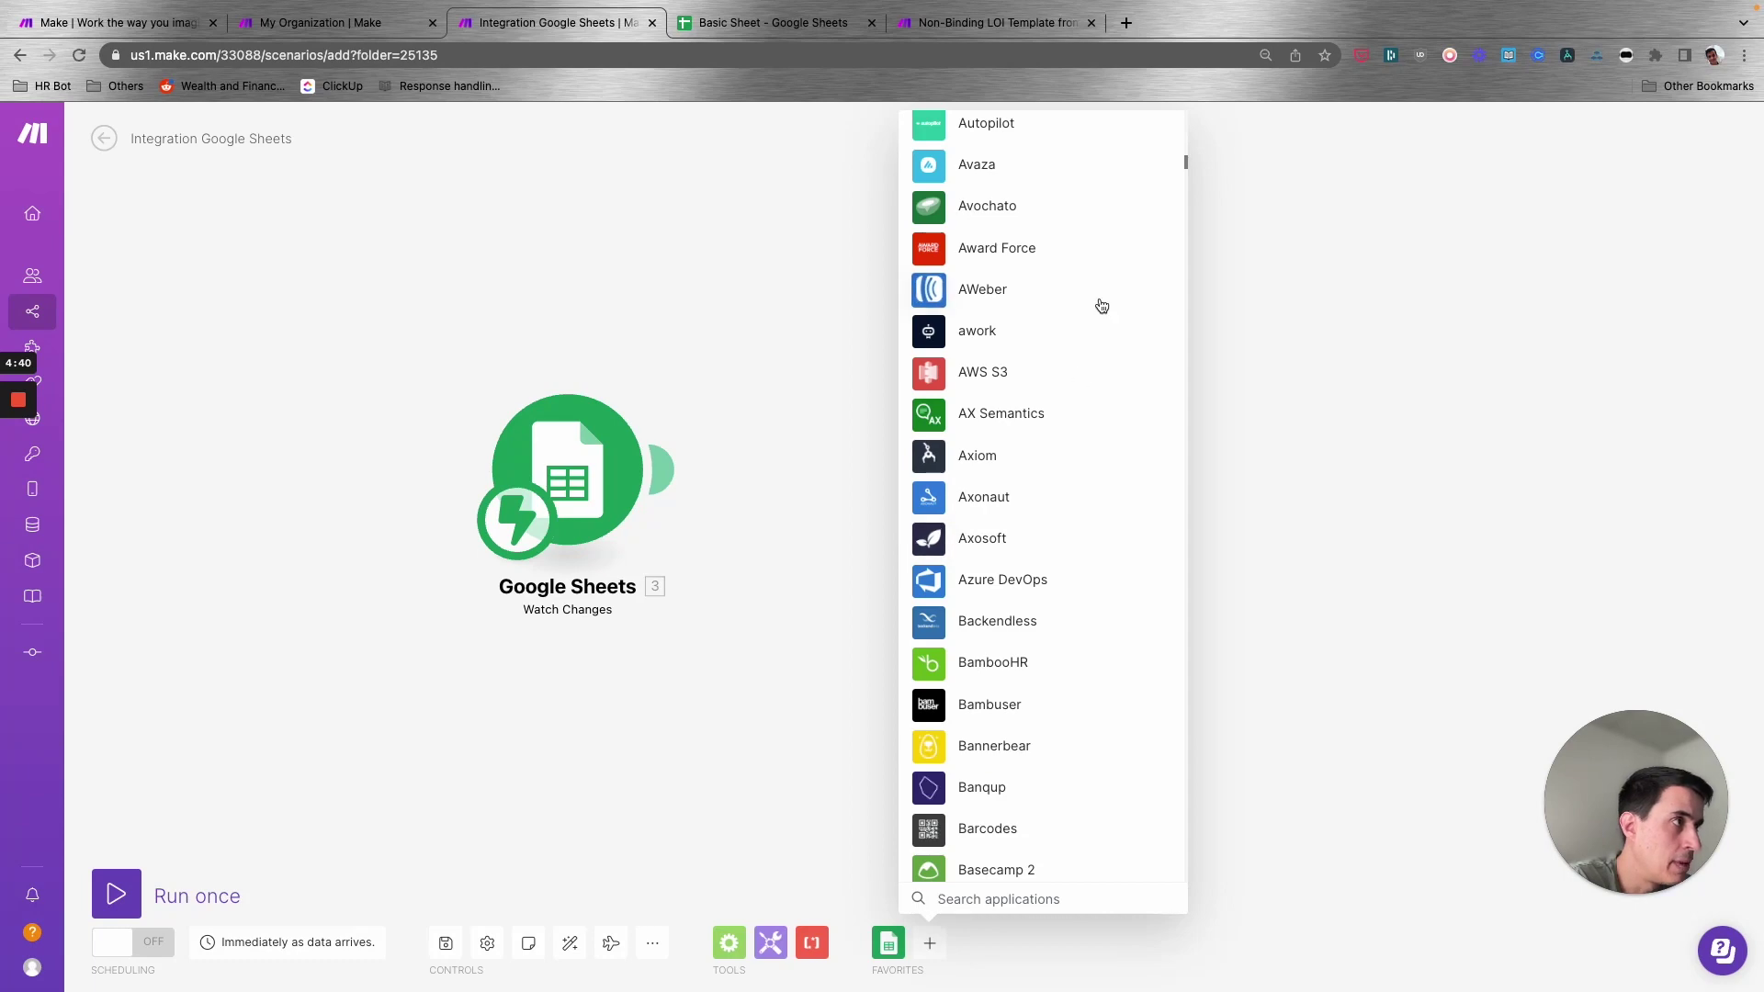
pyautogui.scroll(15, 1061, 496)
pyautogui.scroll(10, 1061, 505)
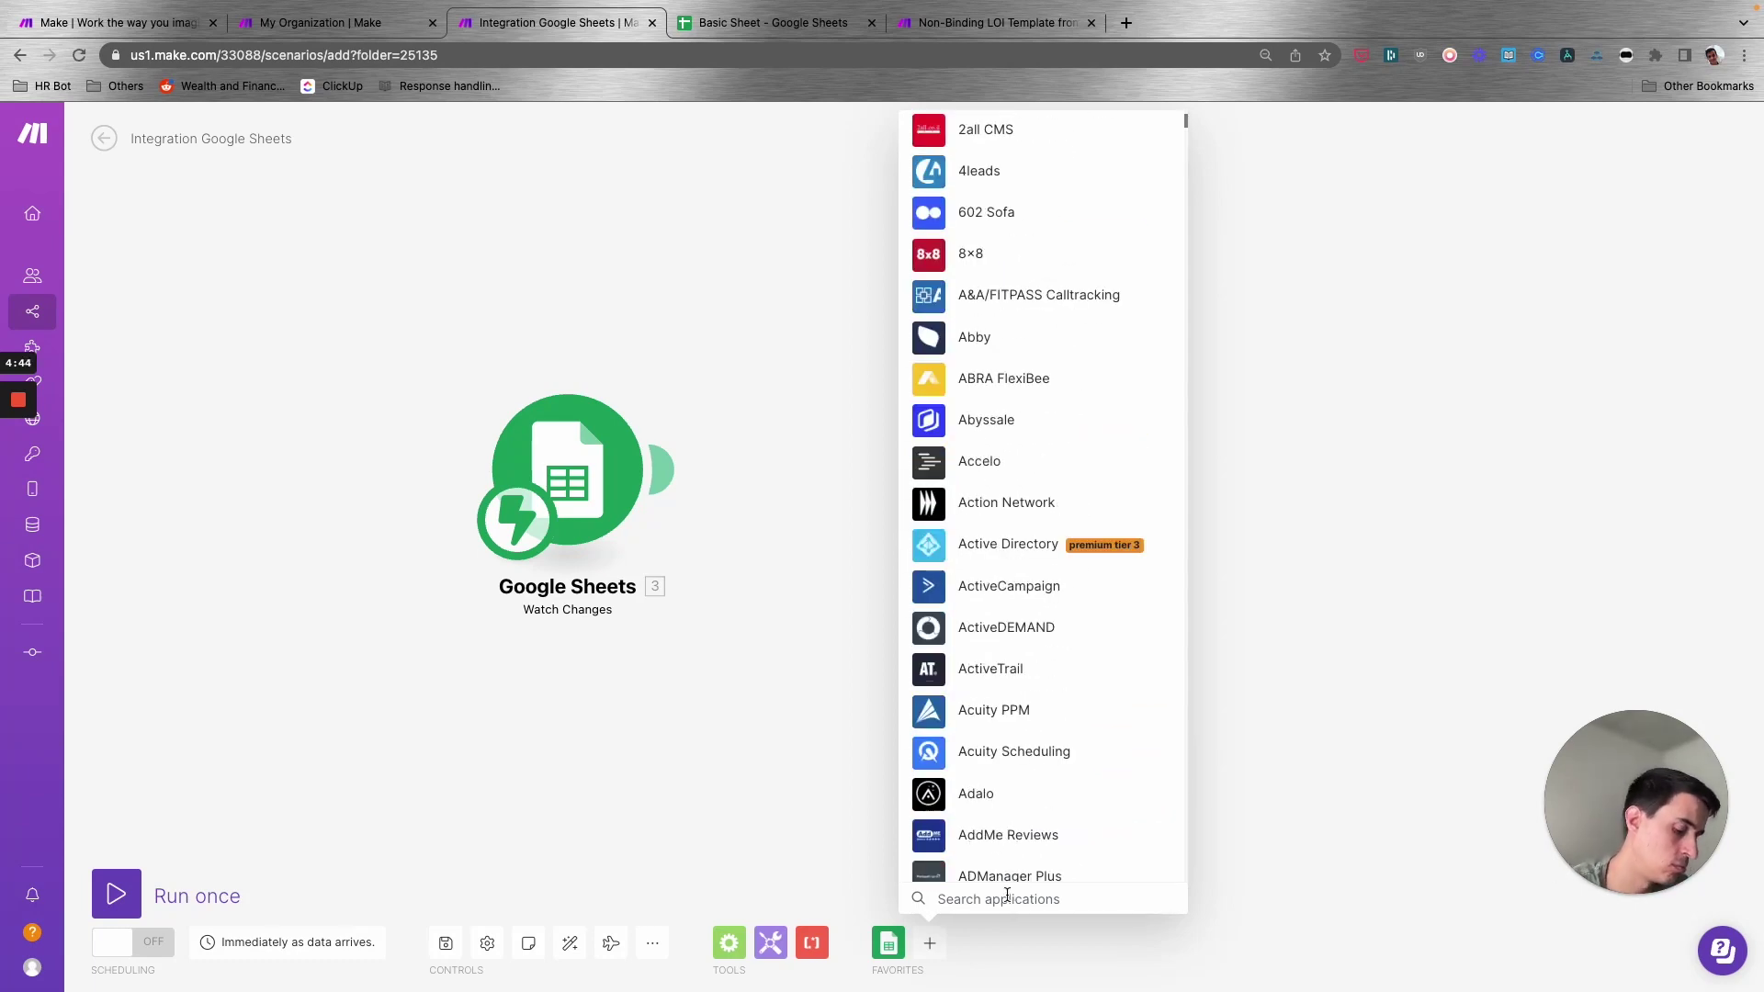
pyautogui.write('gmail')
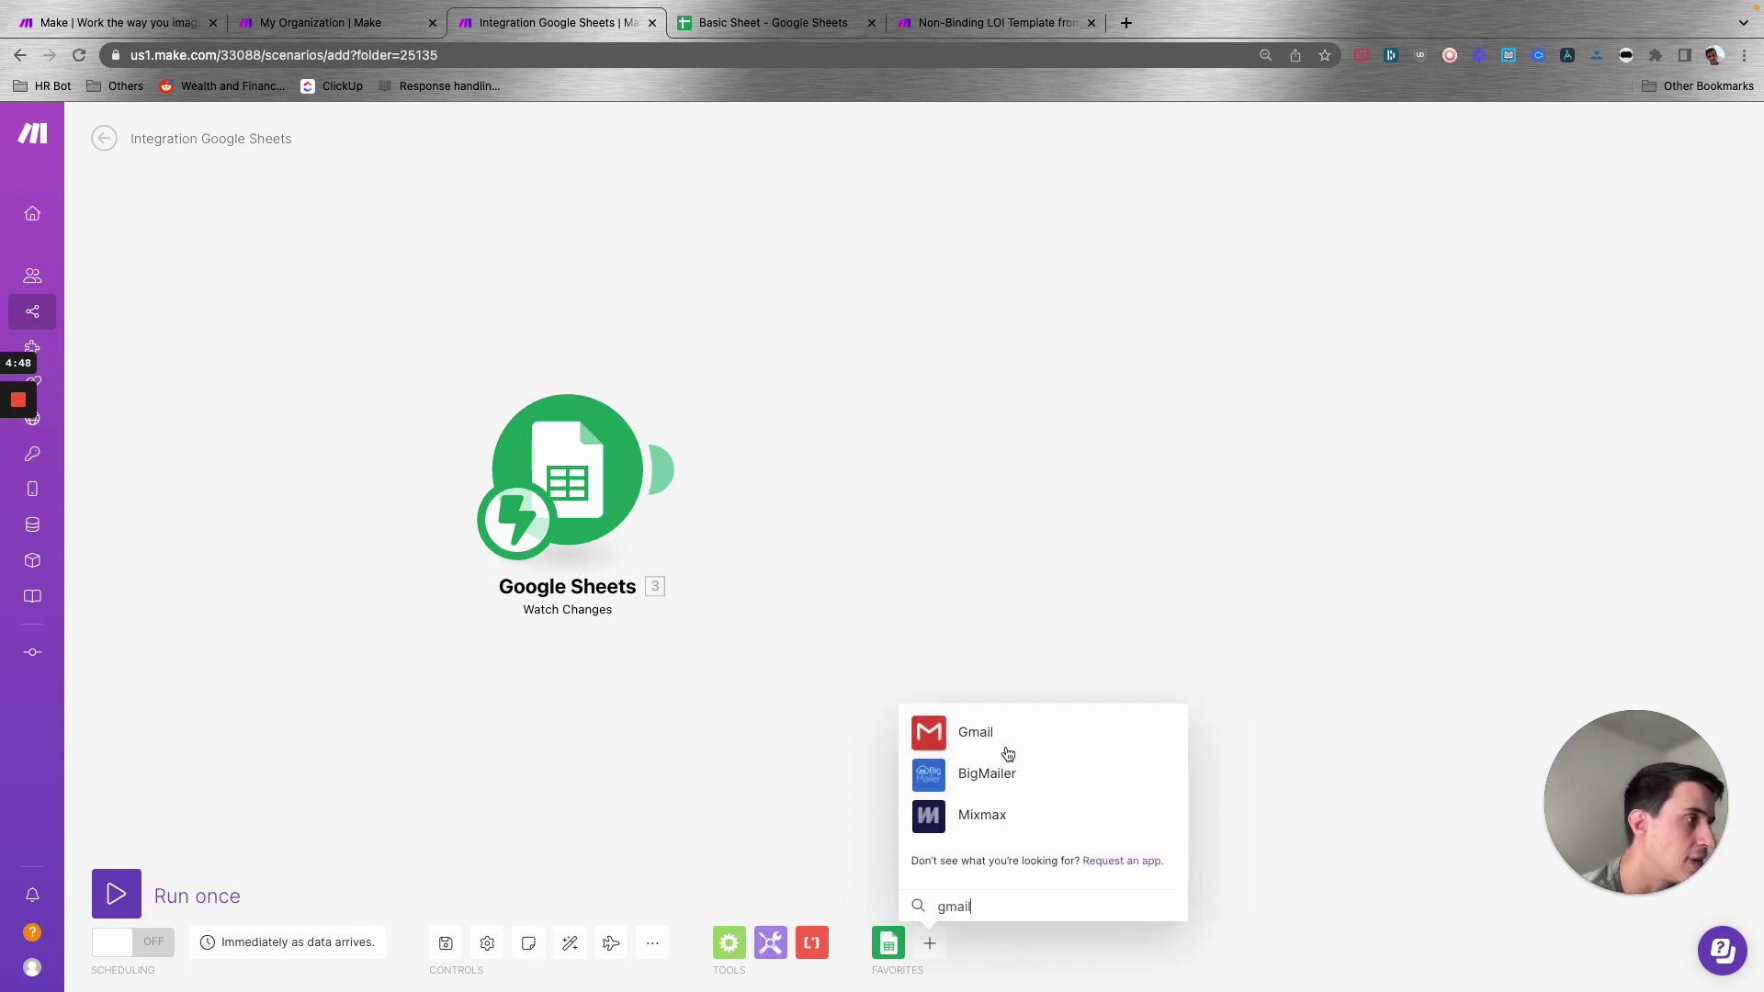
pyautogui.click(1012, 739)
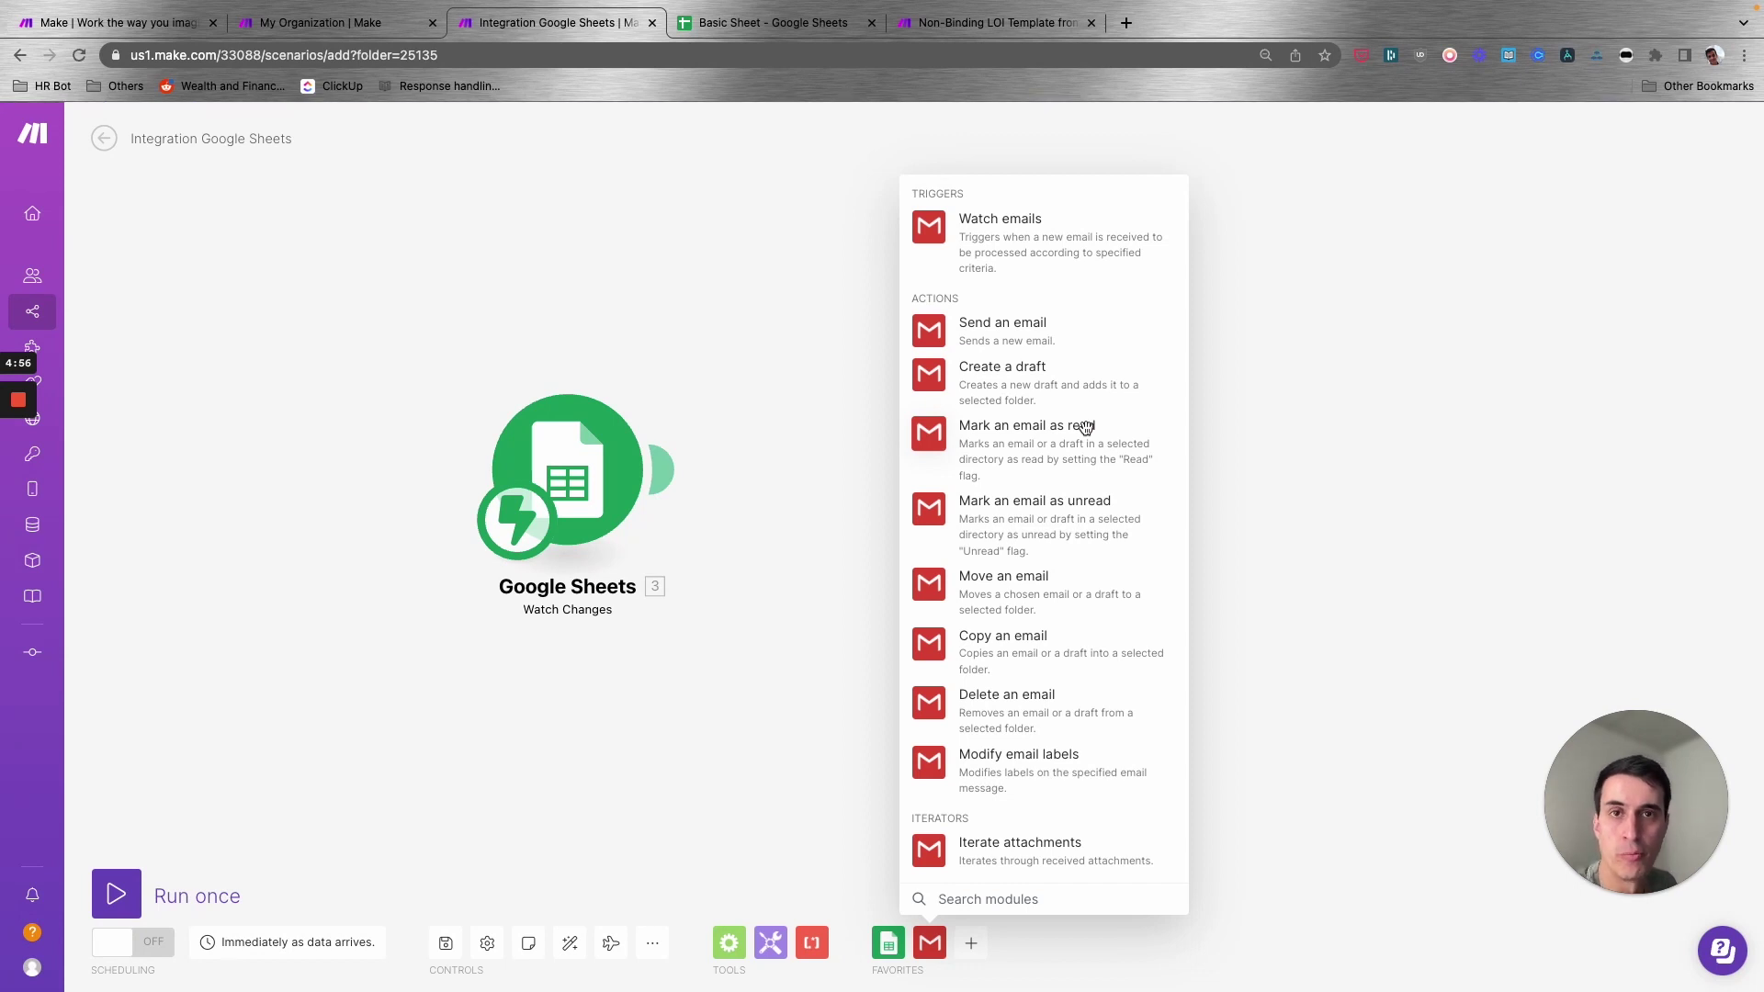
pyautogui.click(1011, 329)
pyautogui.moveTo(1119, 483); pyautogui.dragTo(1140, 481)
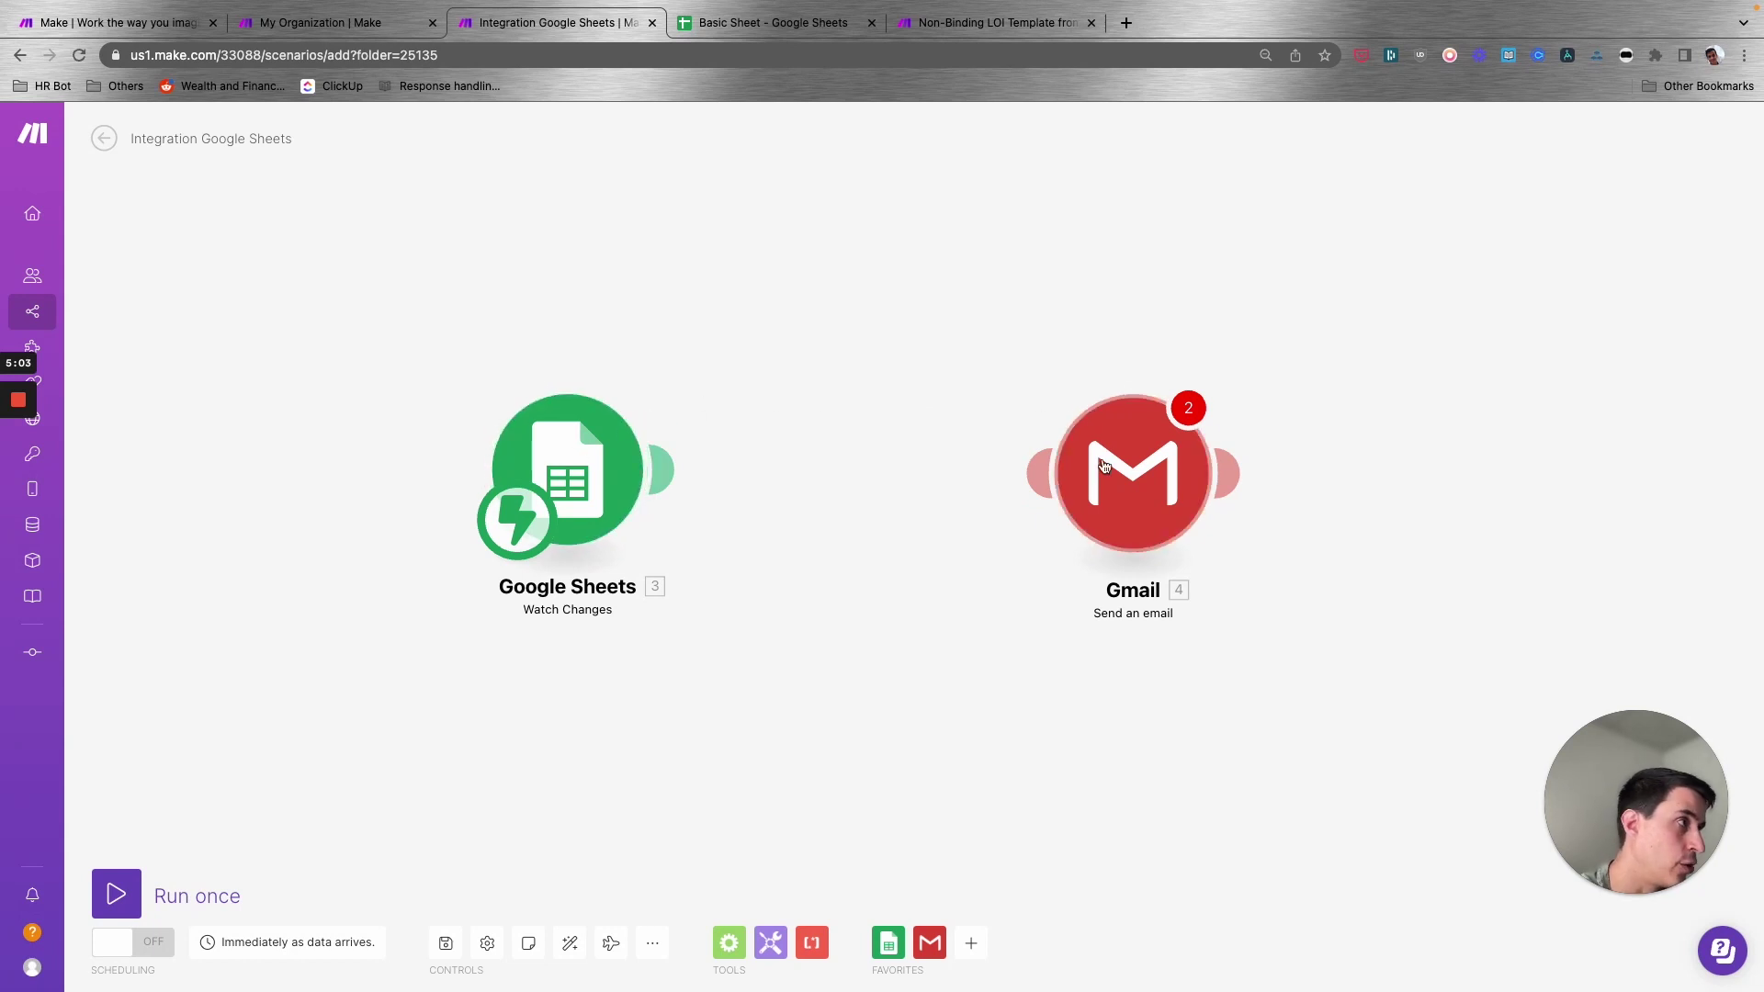
# - Connect the Google Sheets trigger to the Gmail module and reopen the trigger's settings
pyautogui.moveTo(664, 471); pyautogui.dragTo(1038, 473)
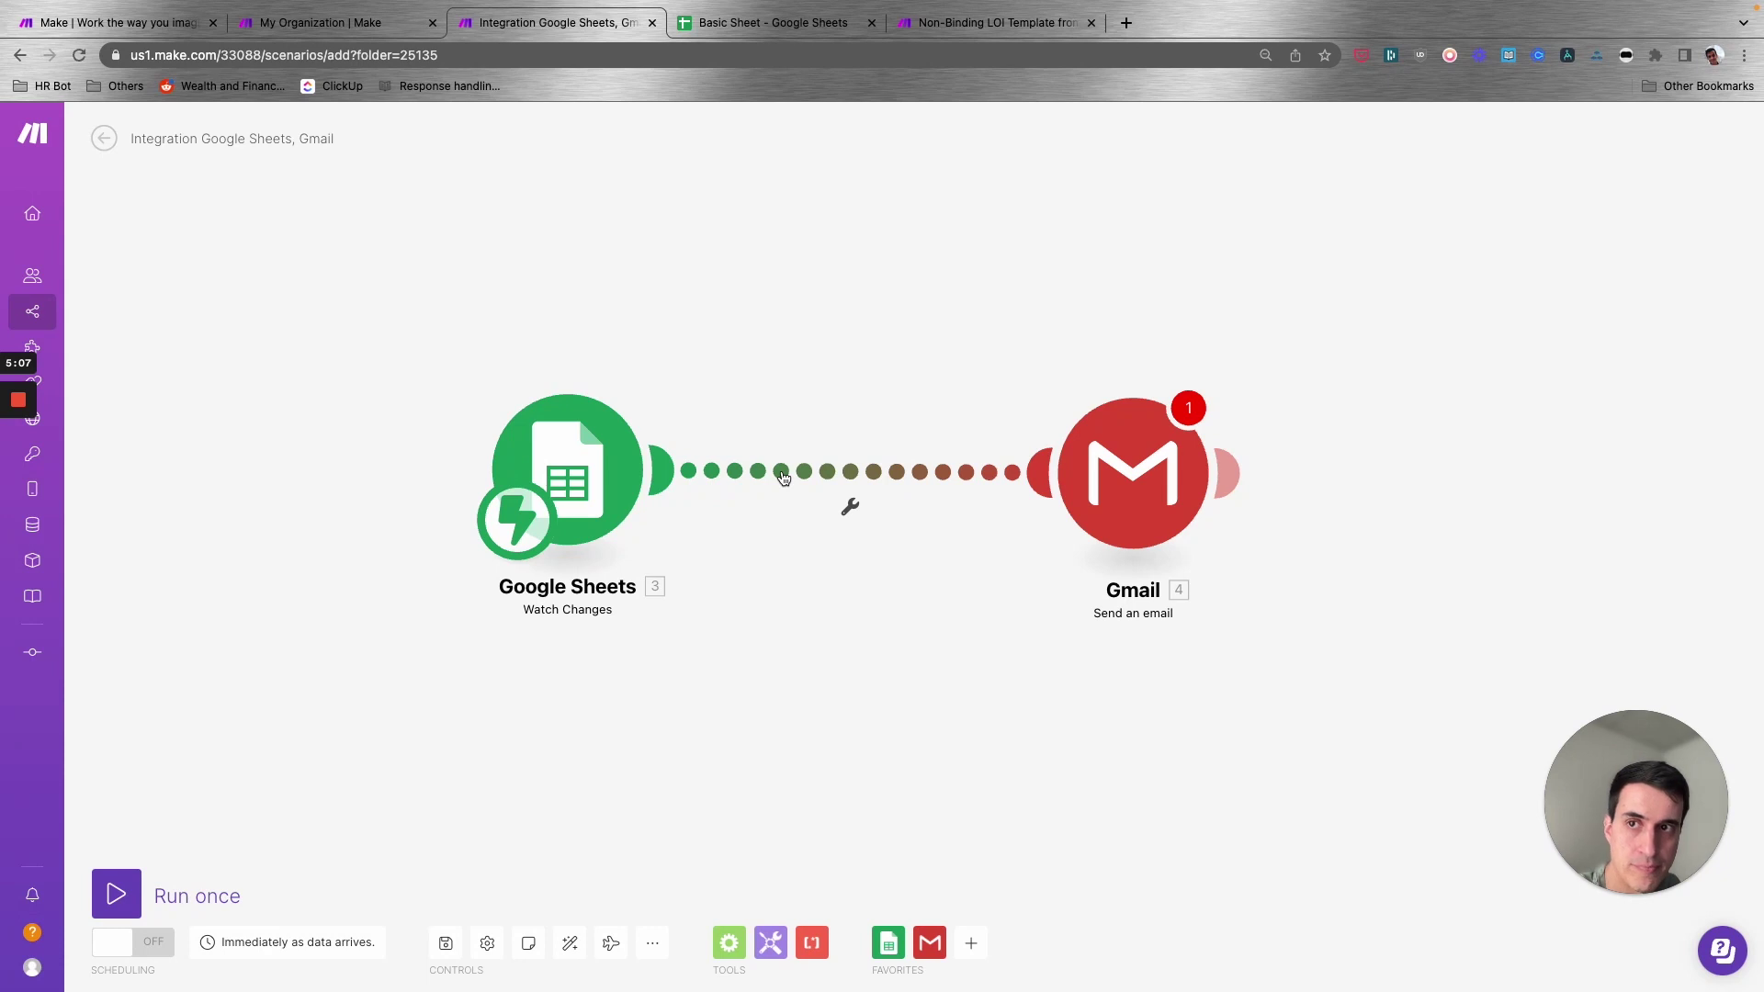
pyautogui.moveTo(1113, 481); pyautogui.dragTo(1105, 480)
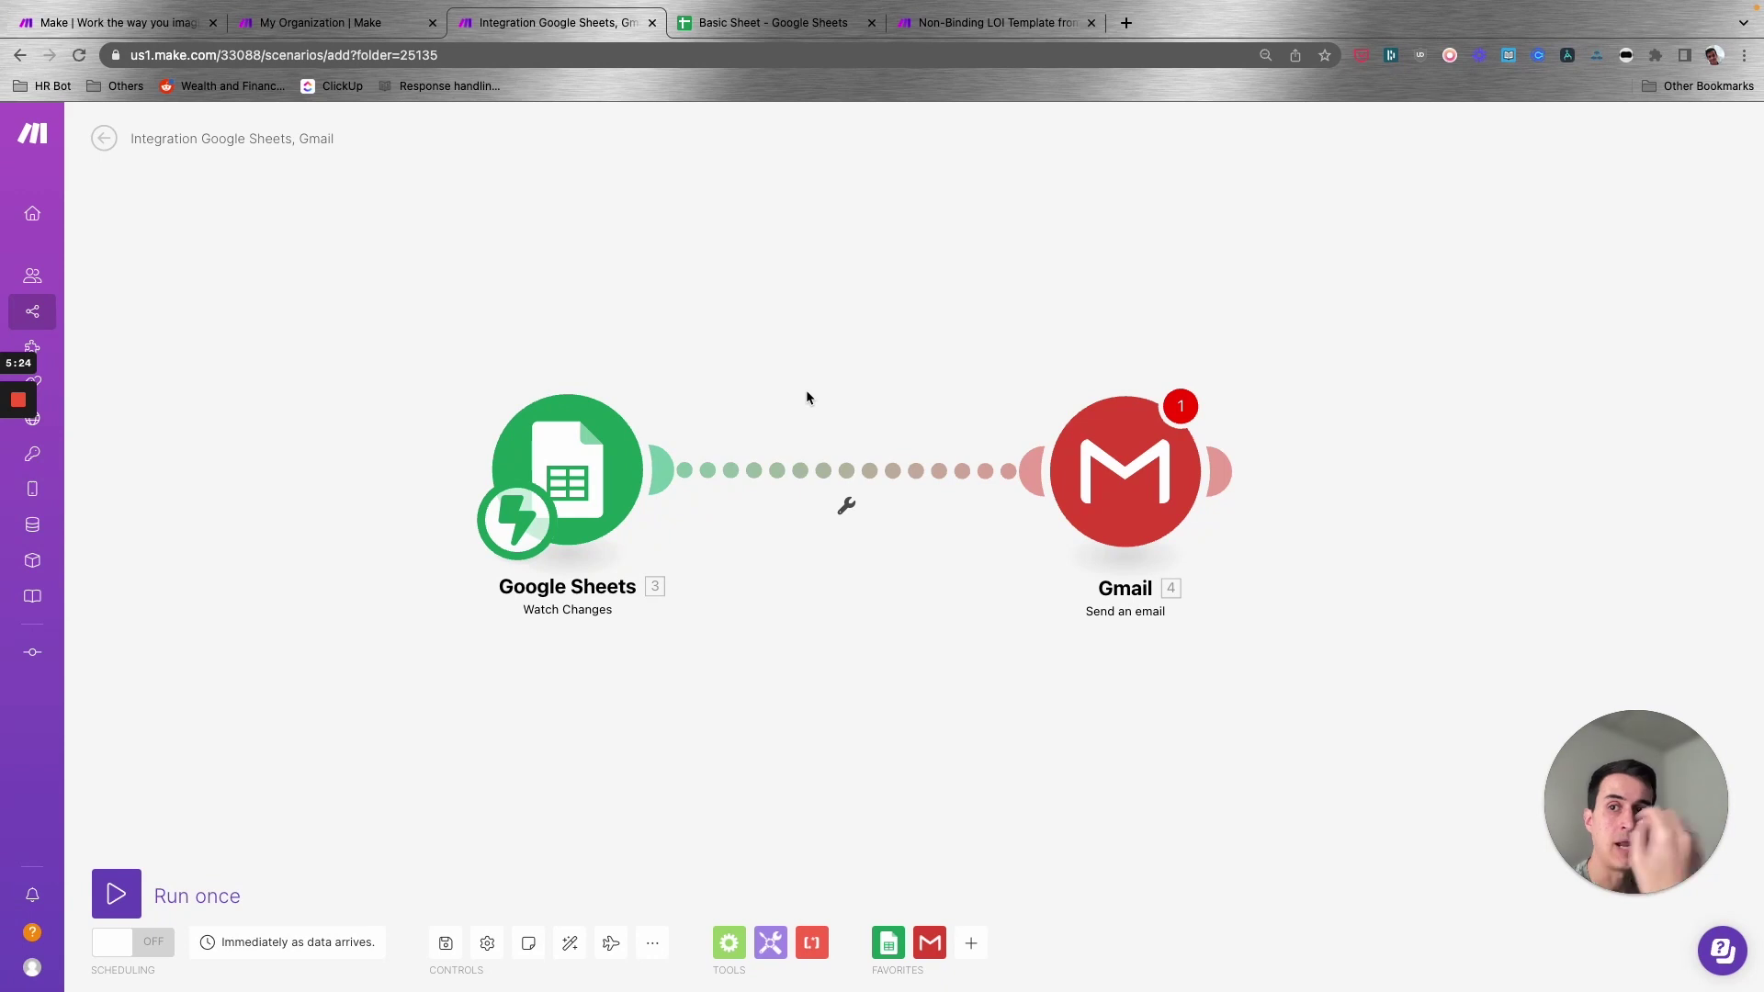
pyautogui.click(567, 471)
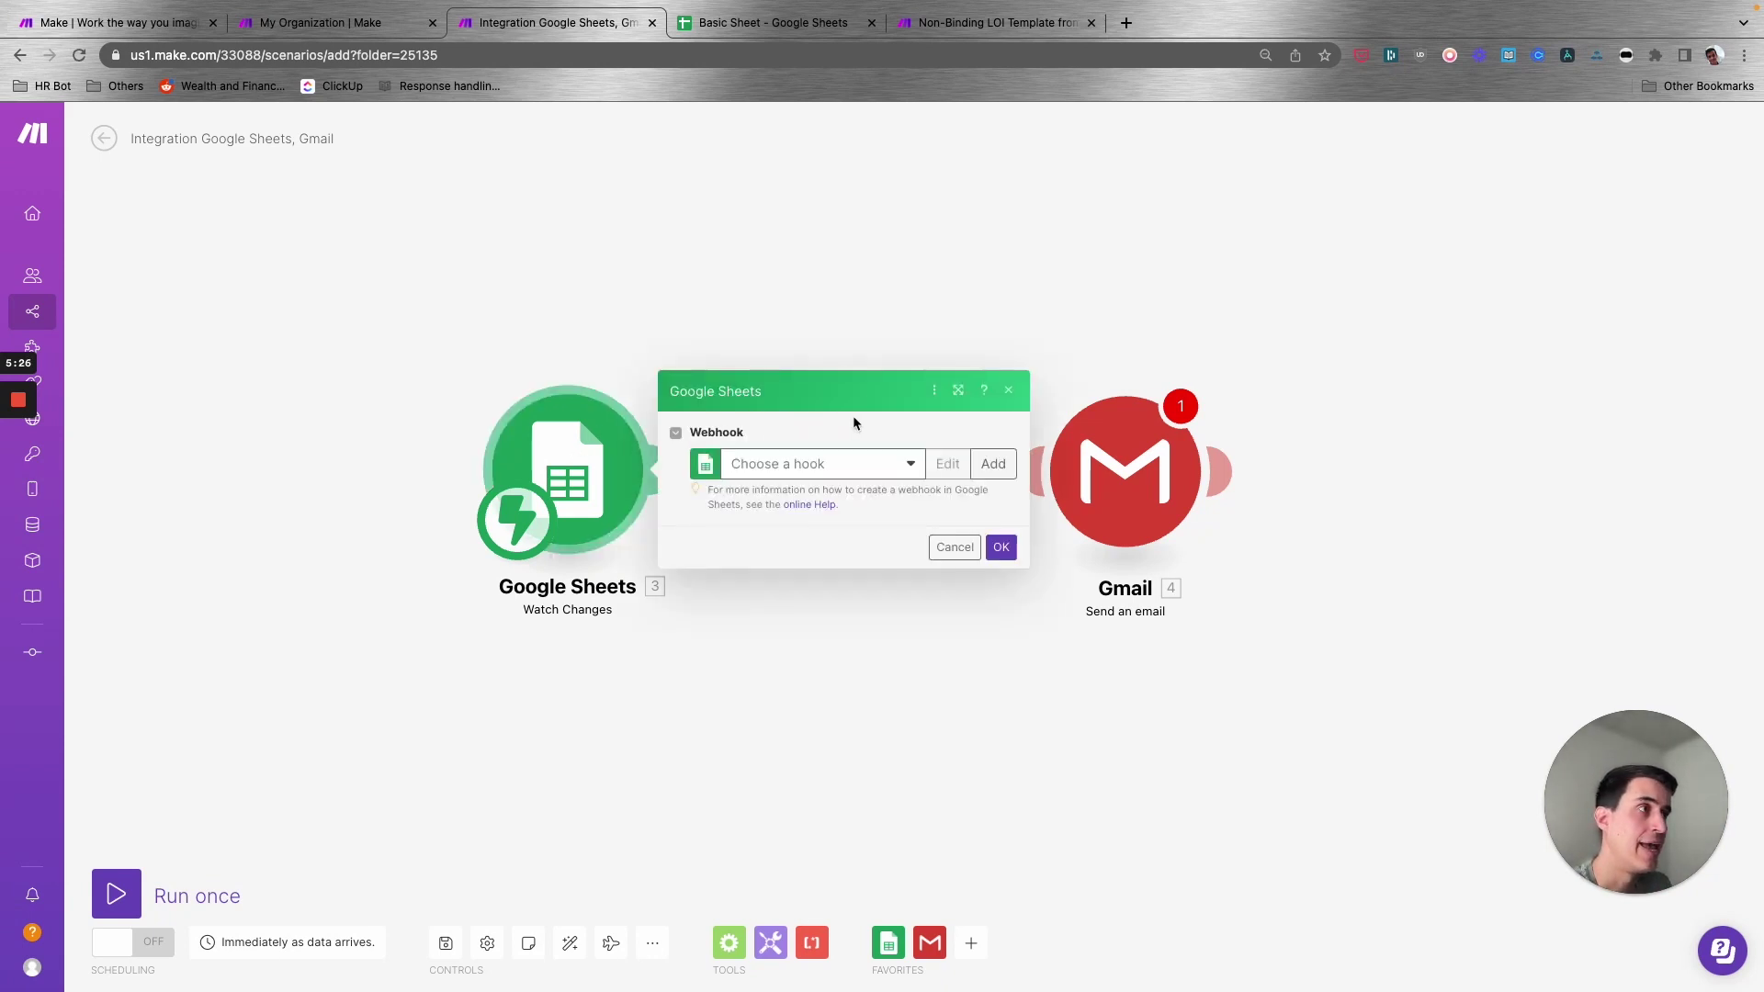
pyautogui.click(1106, 311)
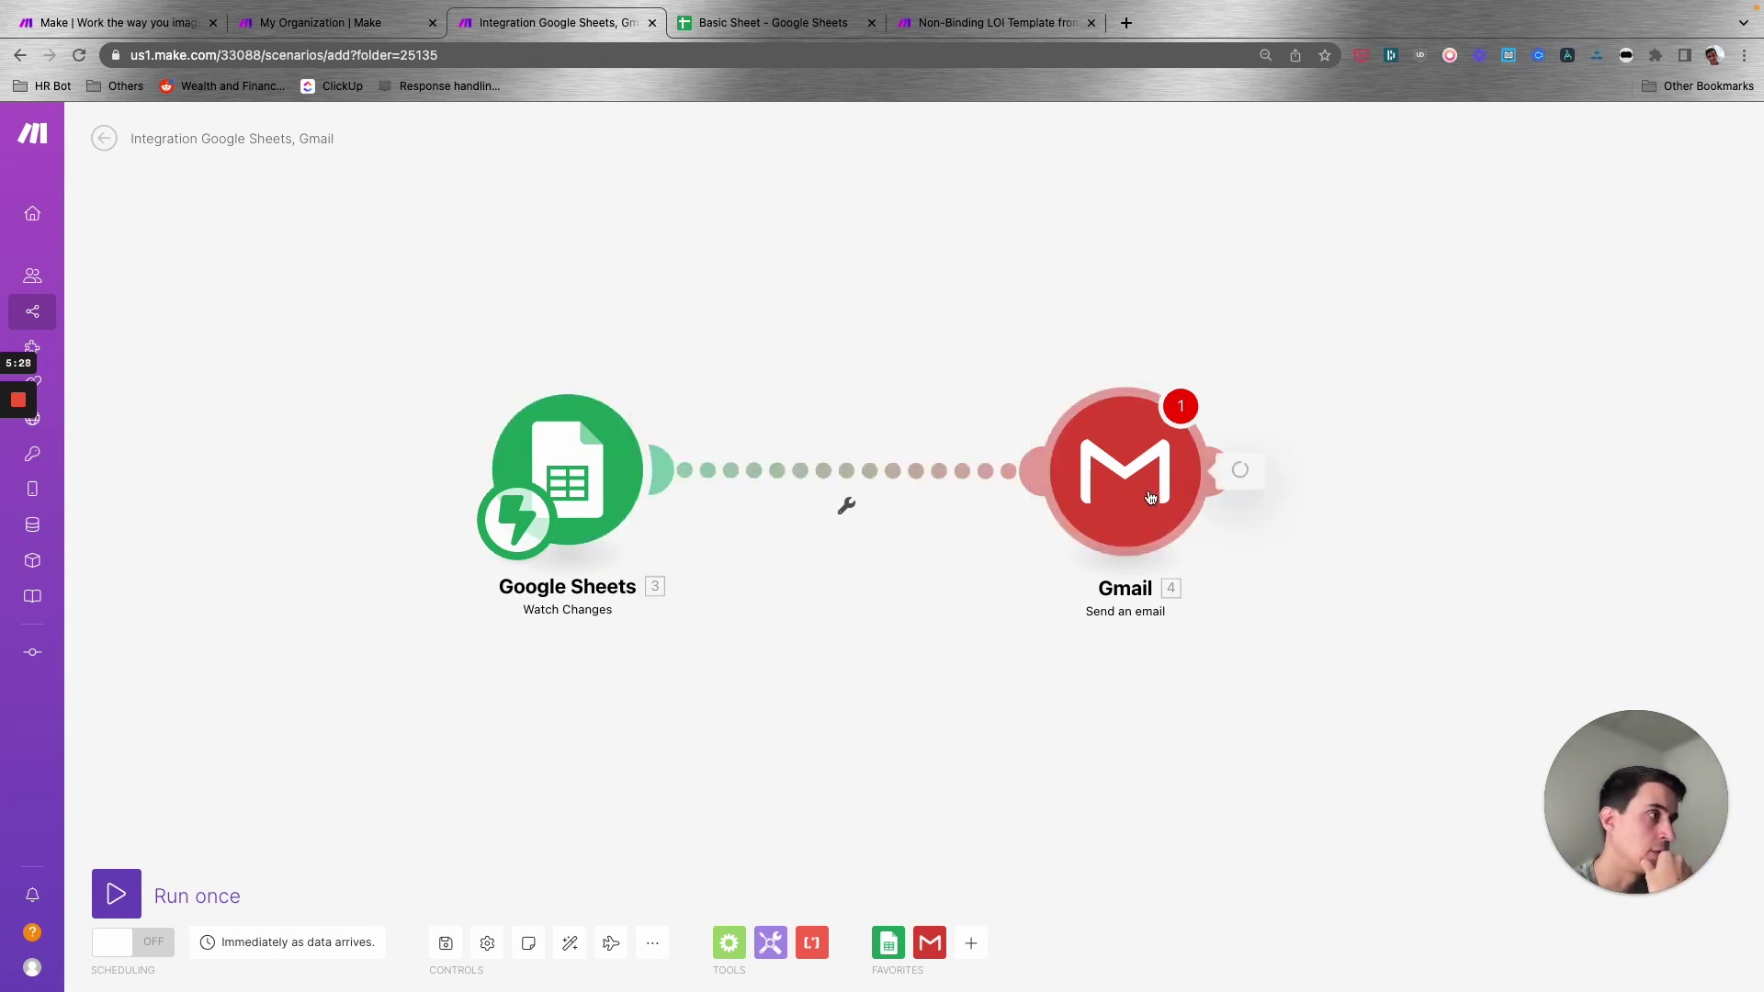
pyautogui.click(1150, 497)
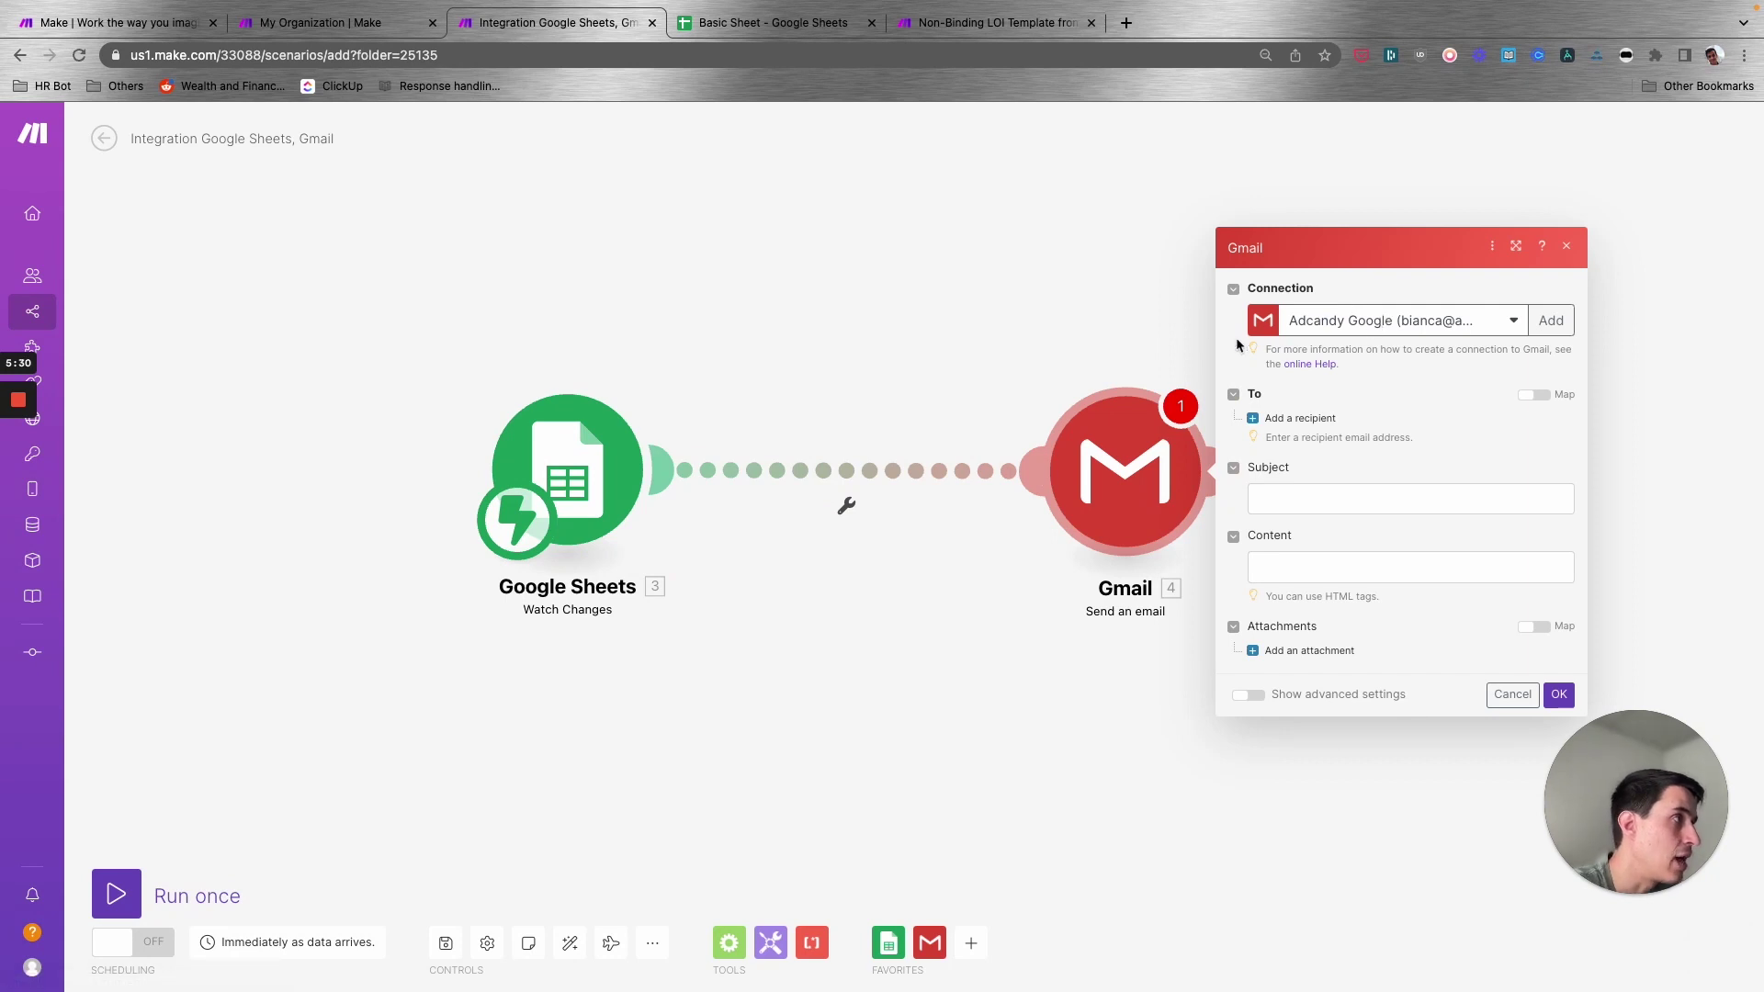
pyautogui.click(1056, 338)
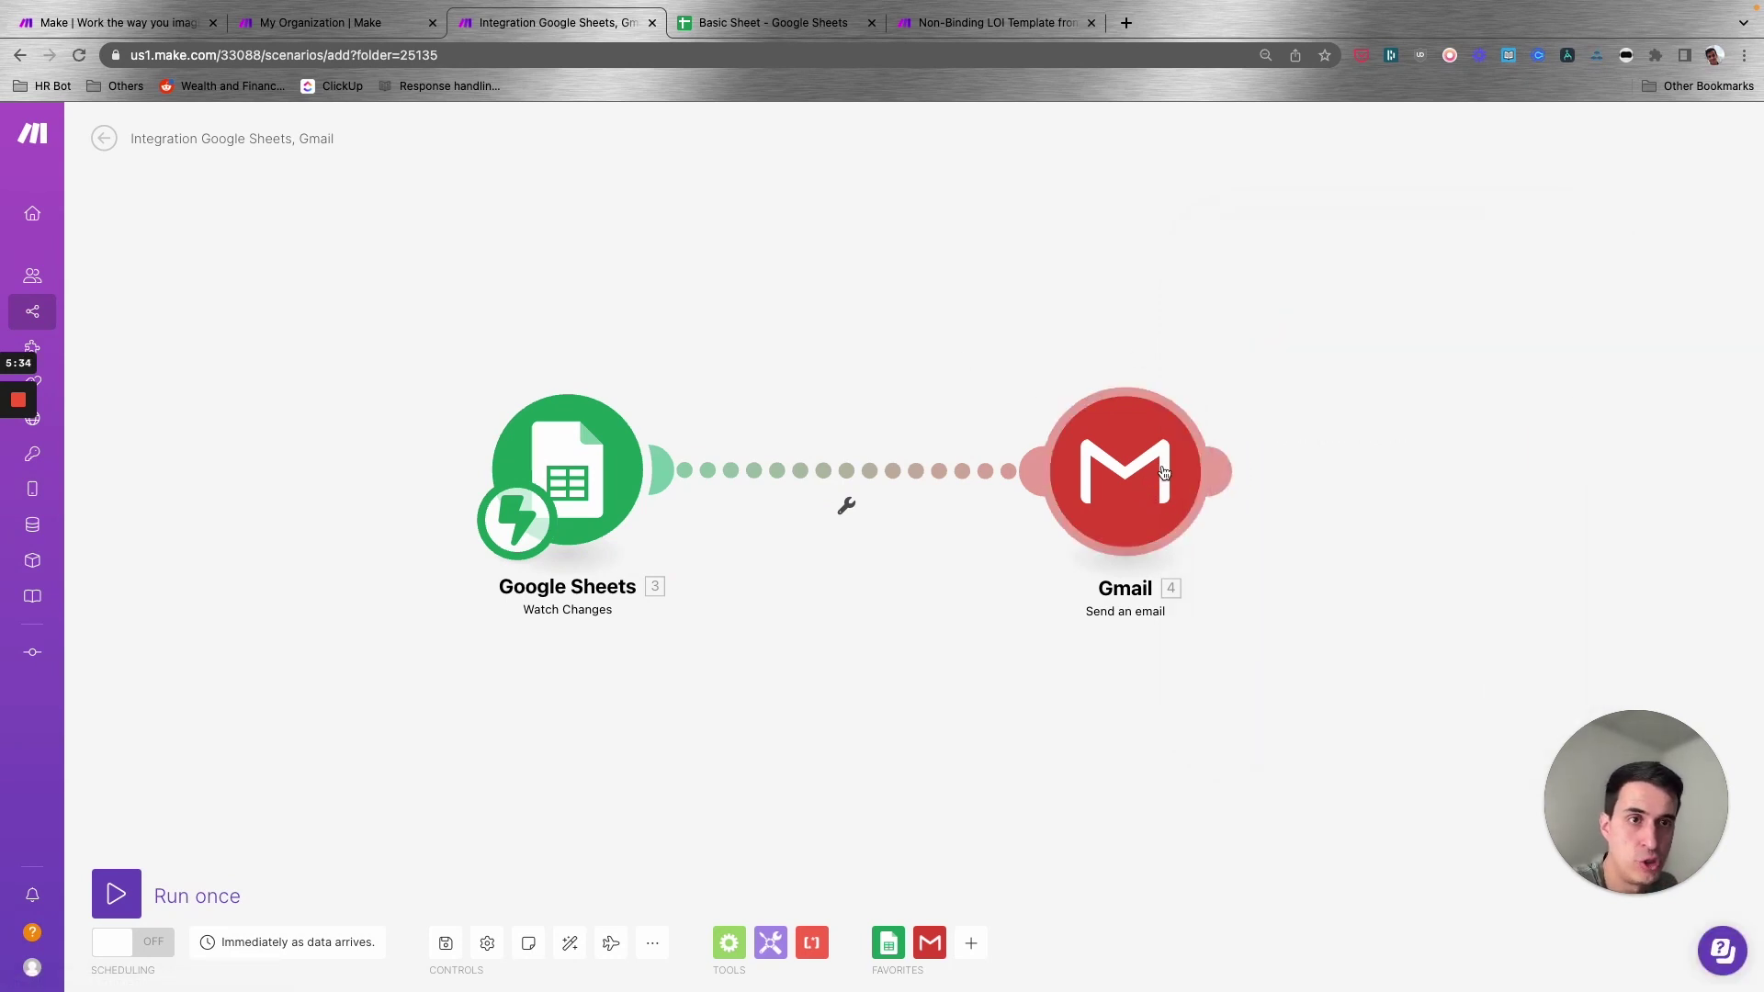
pyautogui.click(1137, 466)
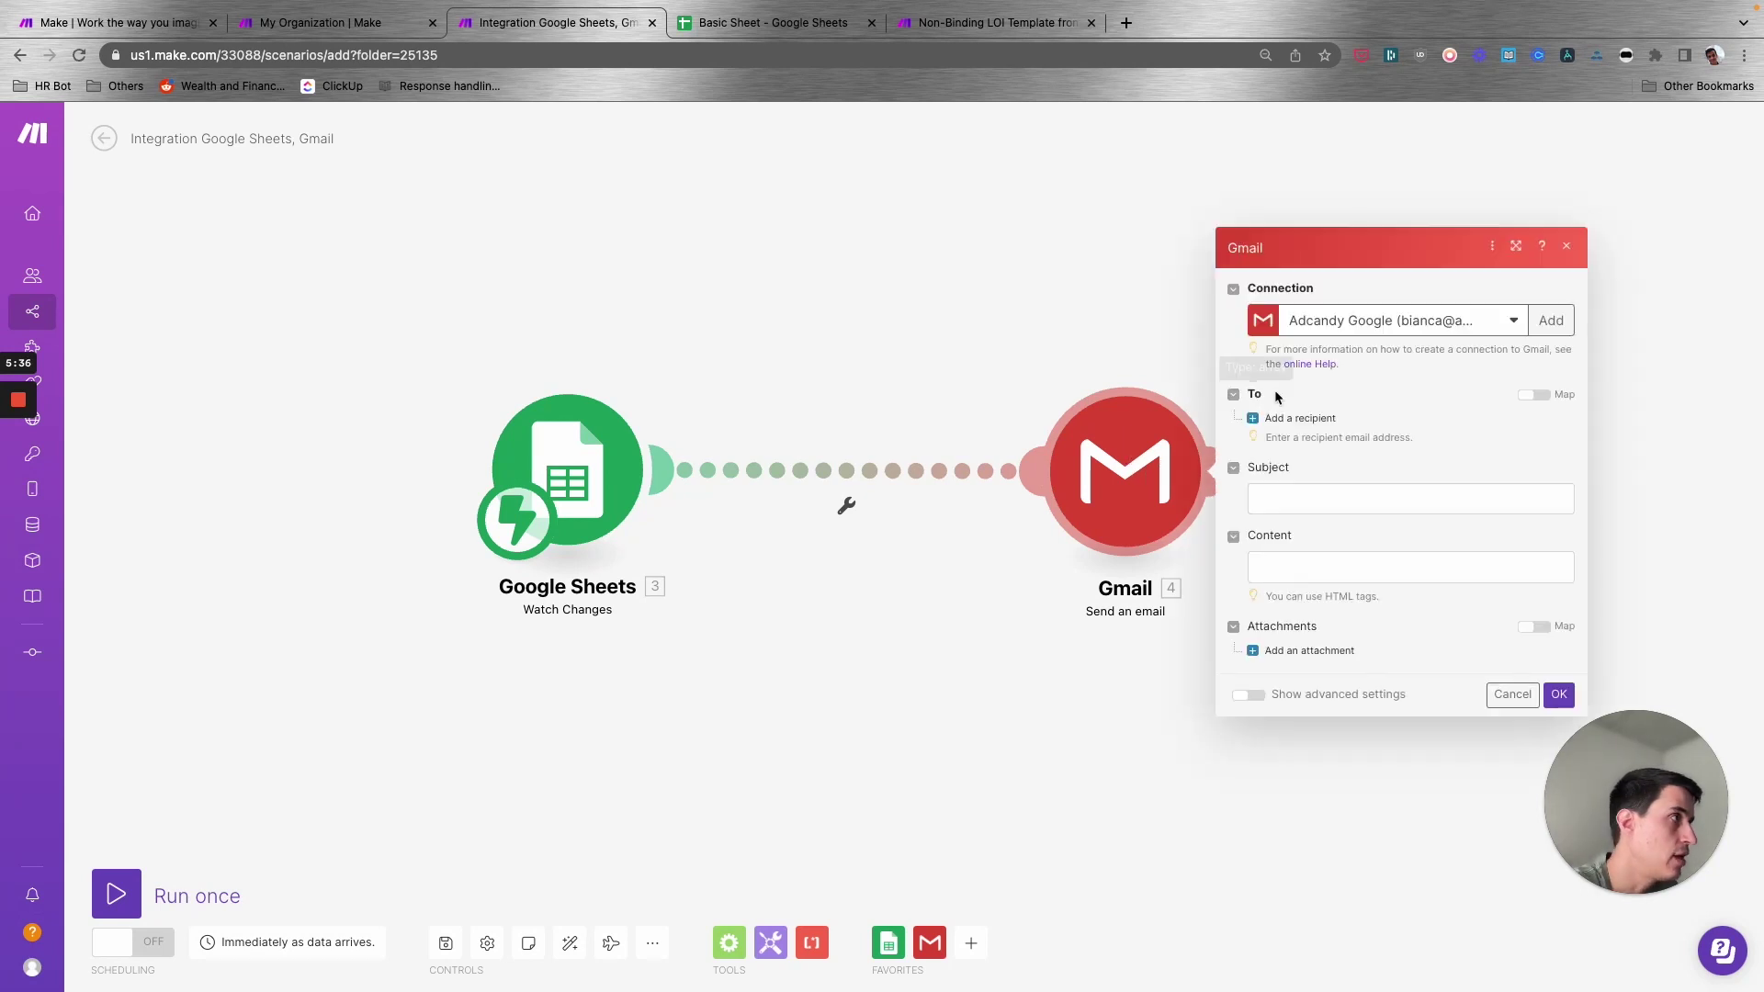
pyautogui.click(1374, 318)
pyautogui.click(1373, 595)
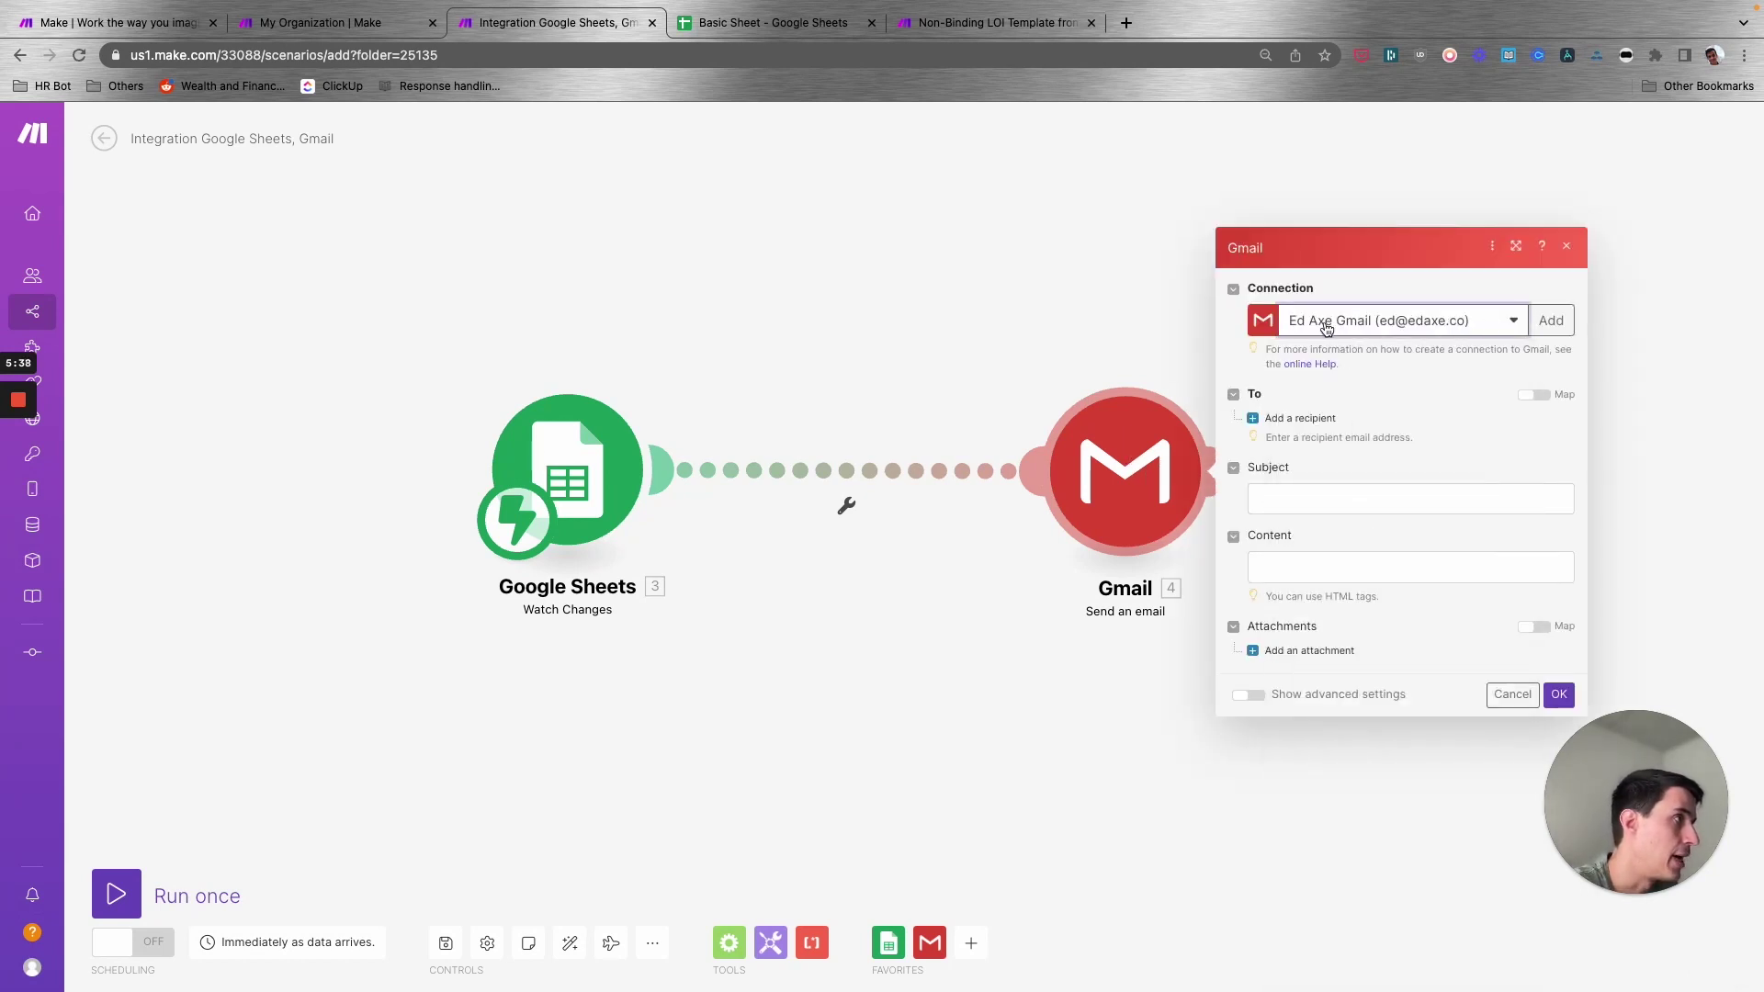
pyautogui.click(1552, 323)
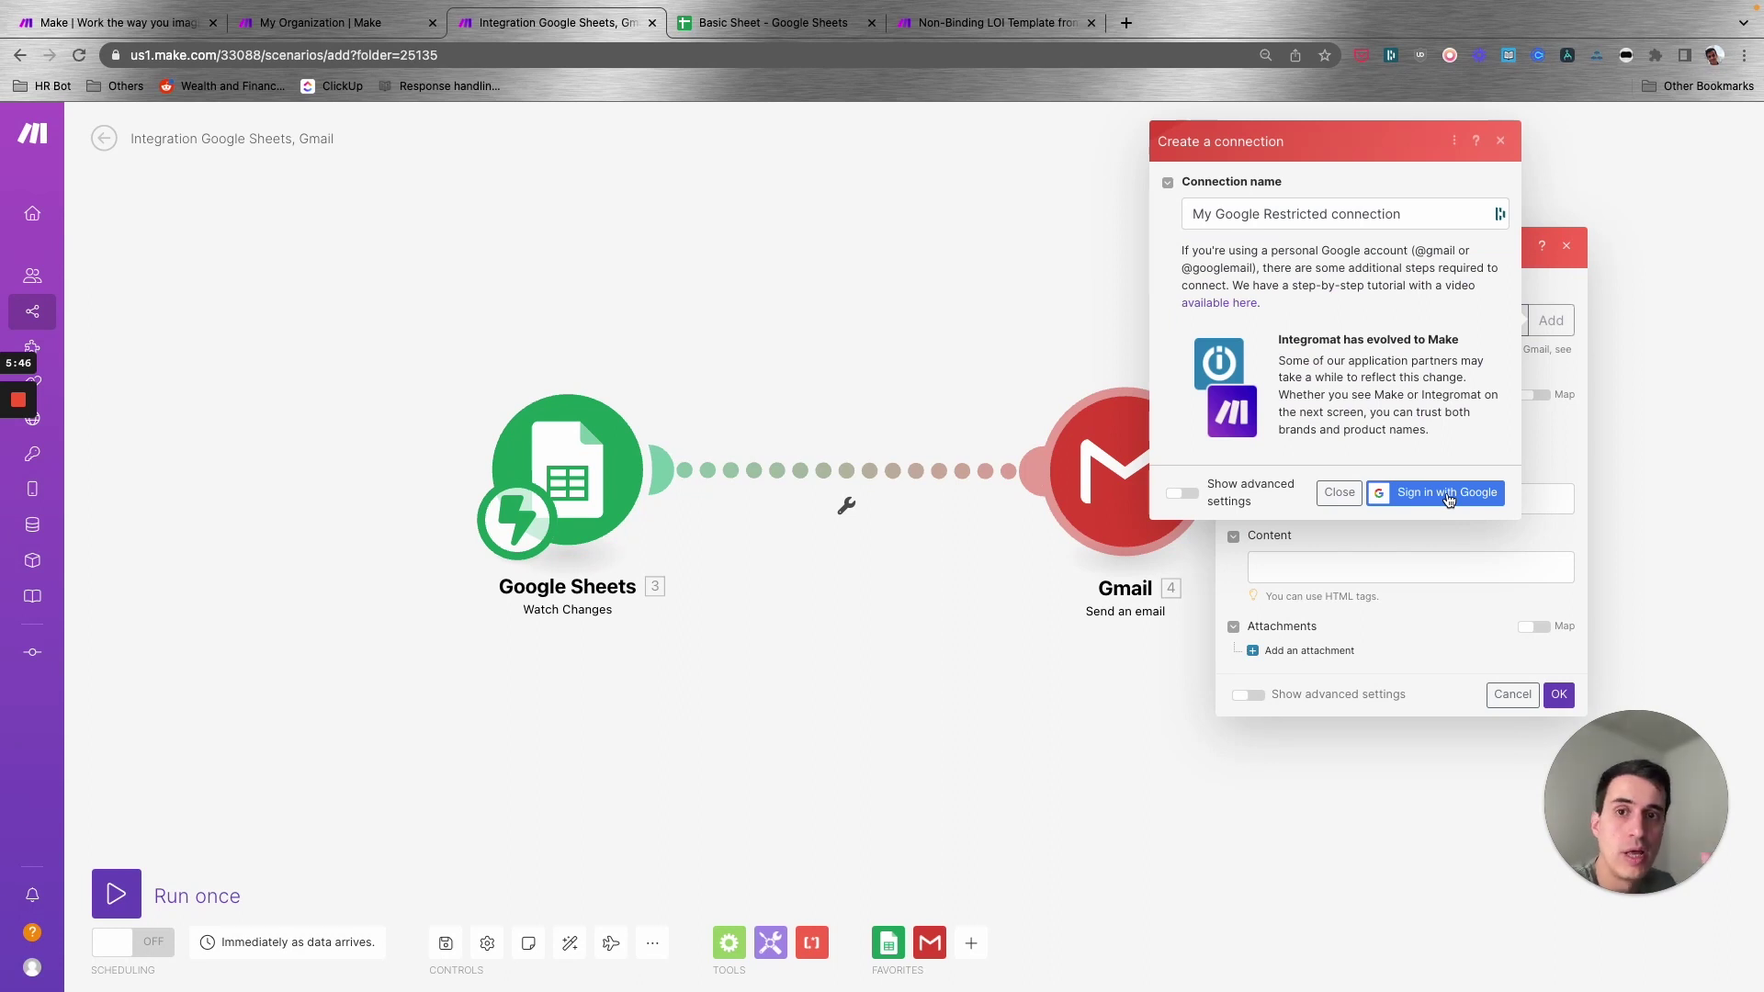
pyautogui.click(1449, 499)
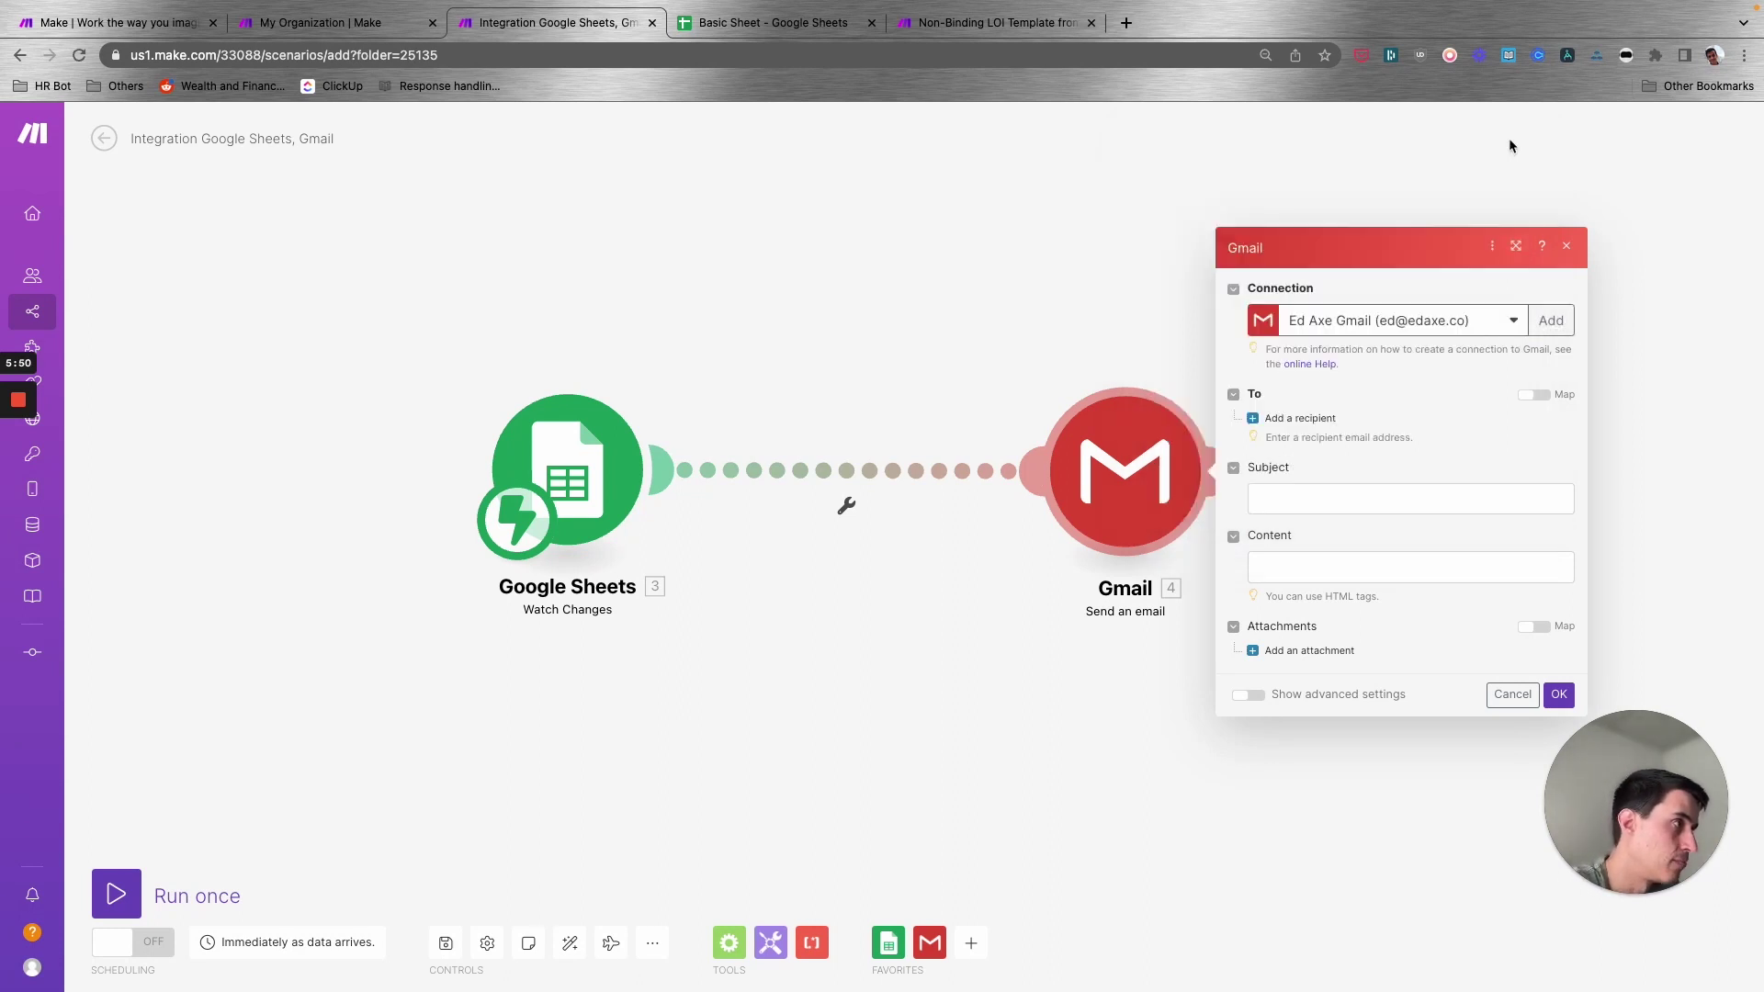
pyautogui.click(1559, 701)
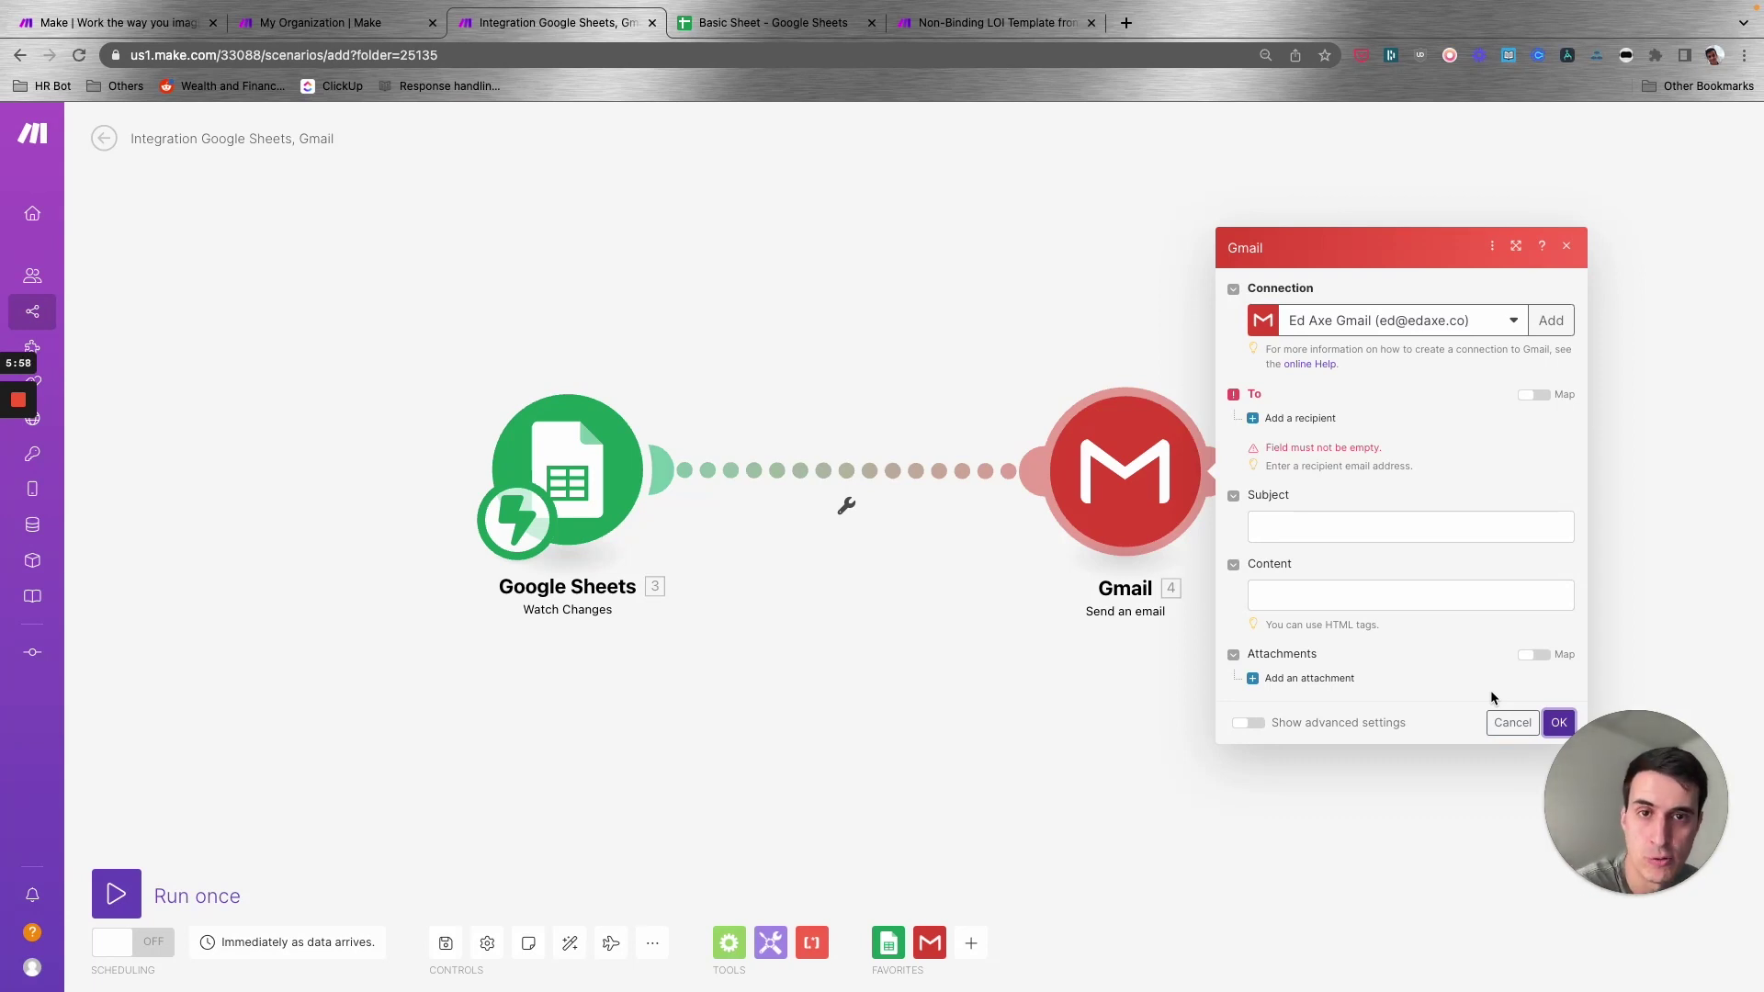
pyautogui.click(1512, 722)
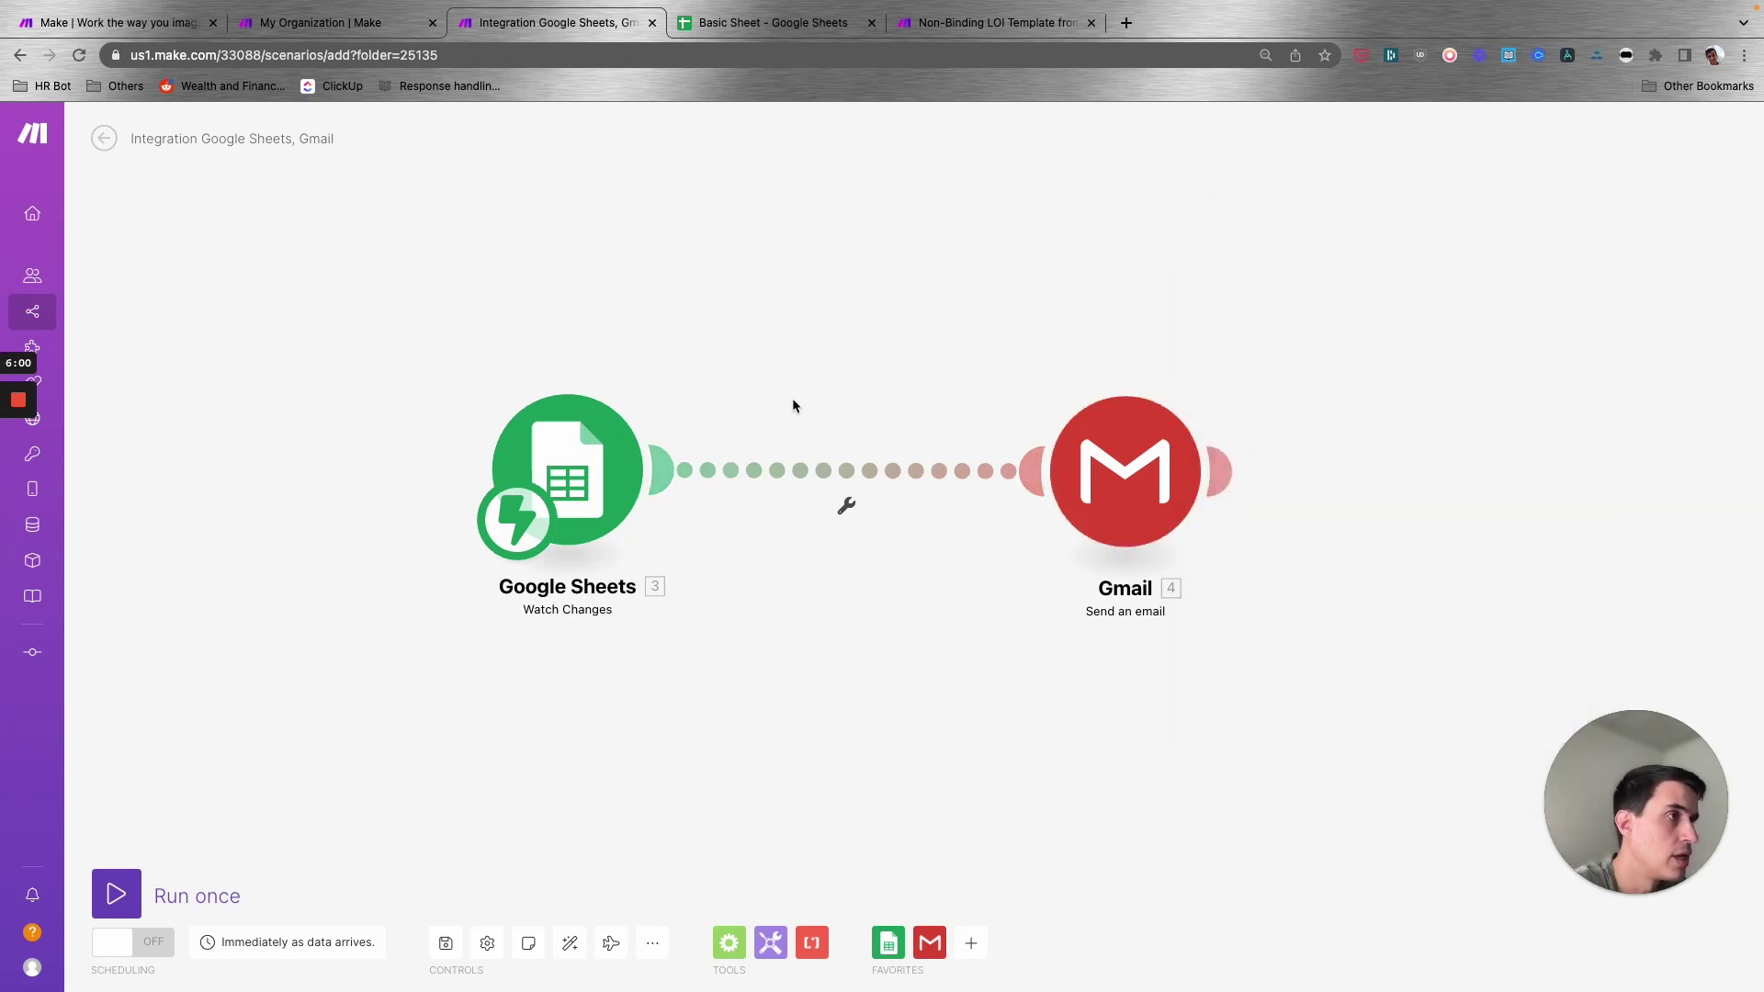
pyautogui.rightClick(579, 456)
# - Delete the Watch Changes module and put a Google Sheets Watch New Rows trigger in its place
pyautogui.click(641, 623)
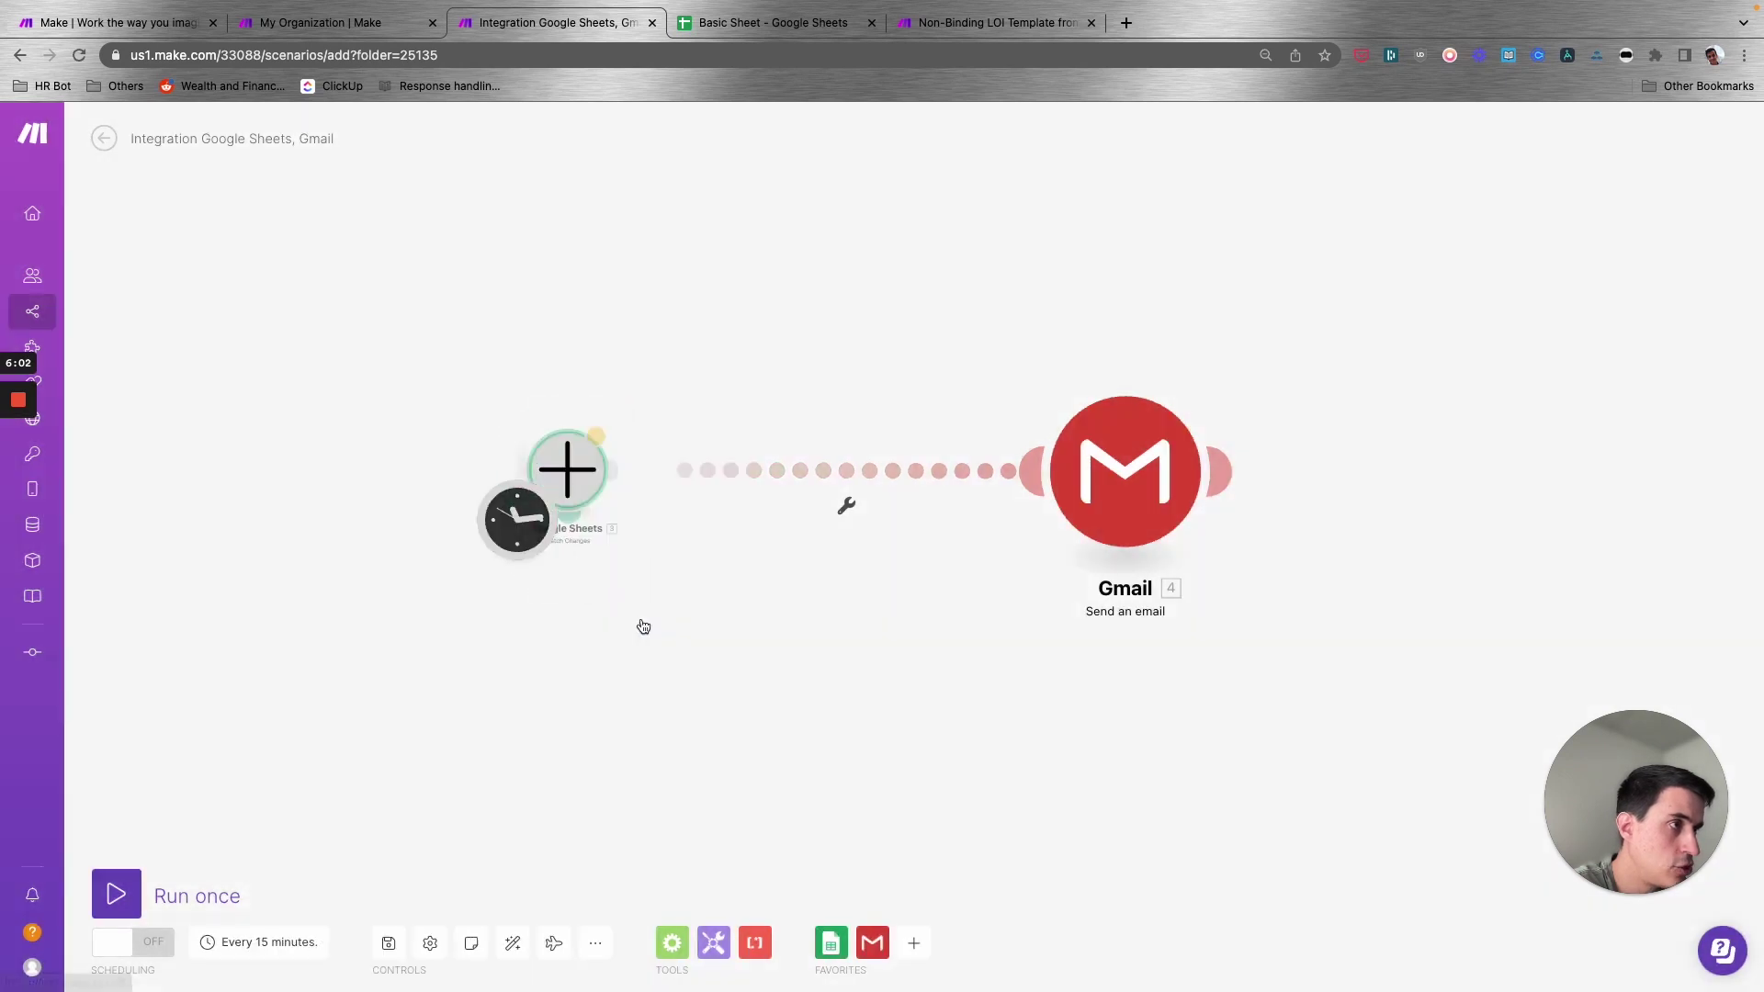
pyautogui.click(579, 473)
pyautogui.click(728, 414)
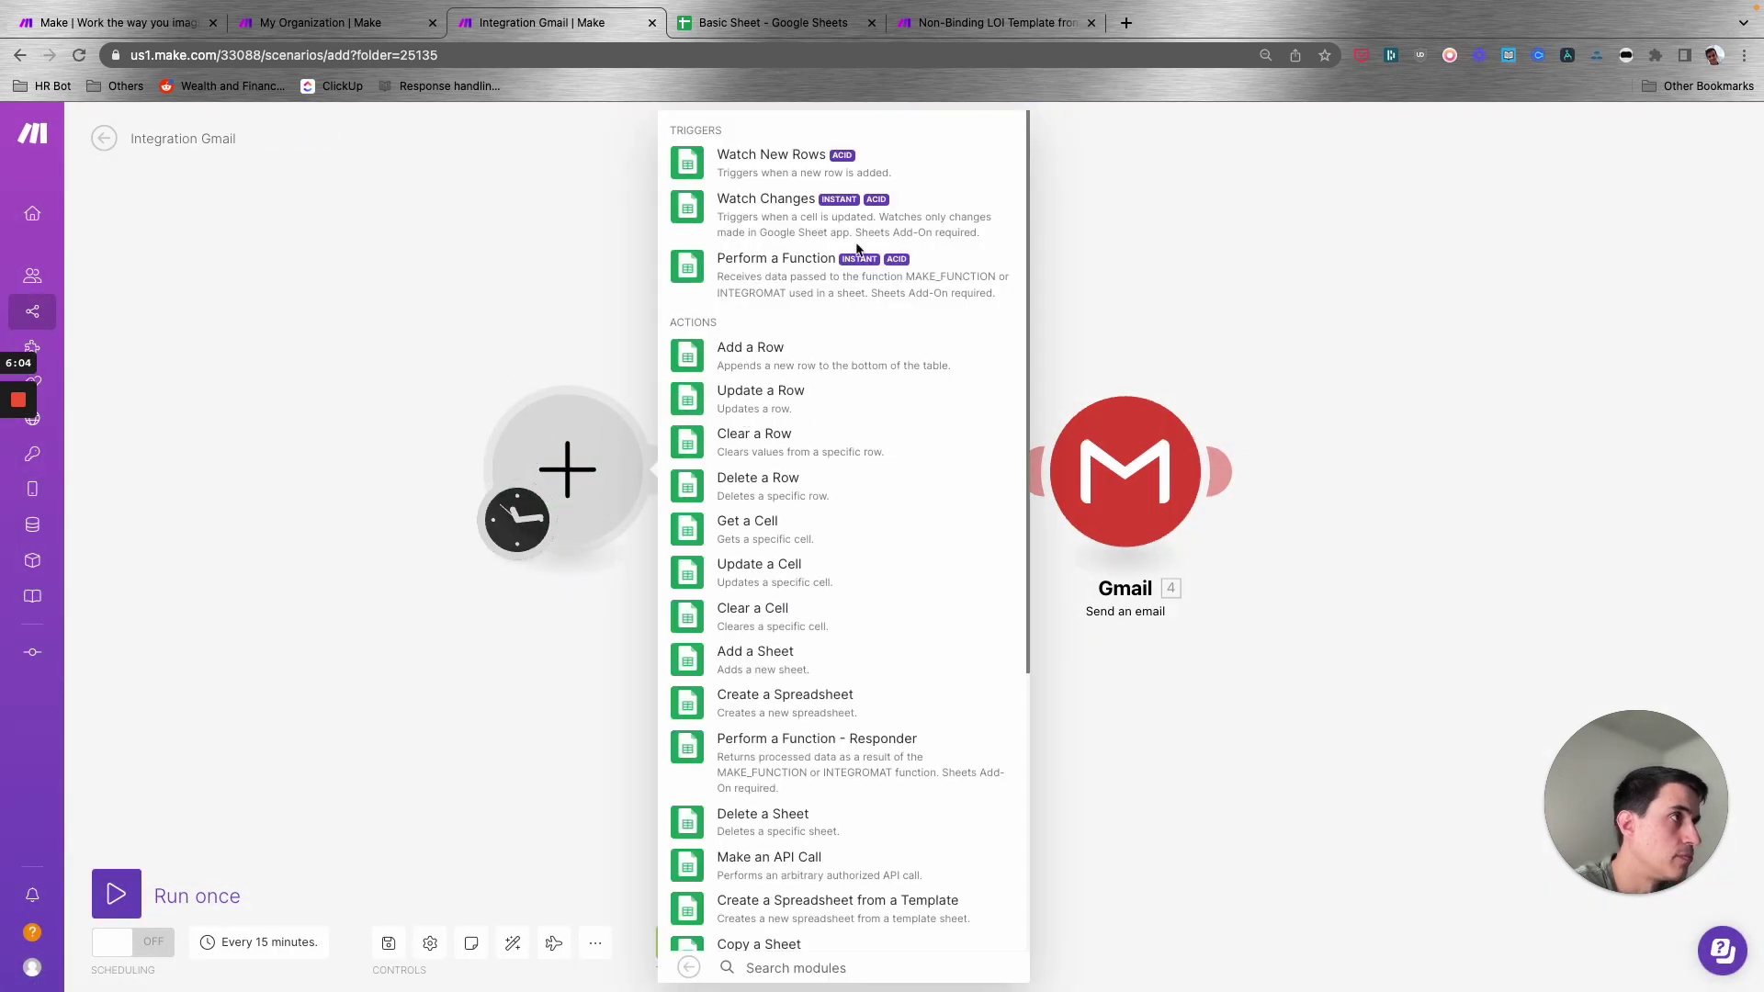
pyautogui.click(798, 161)
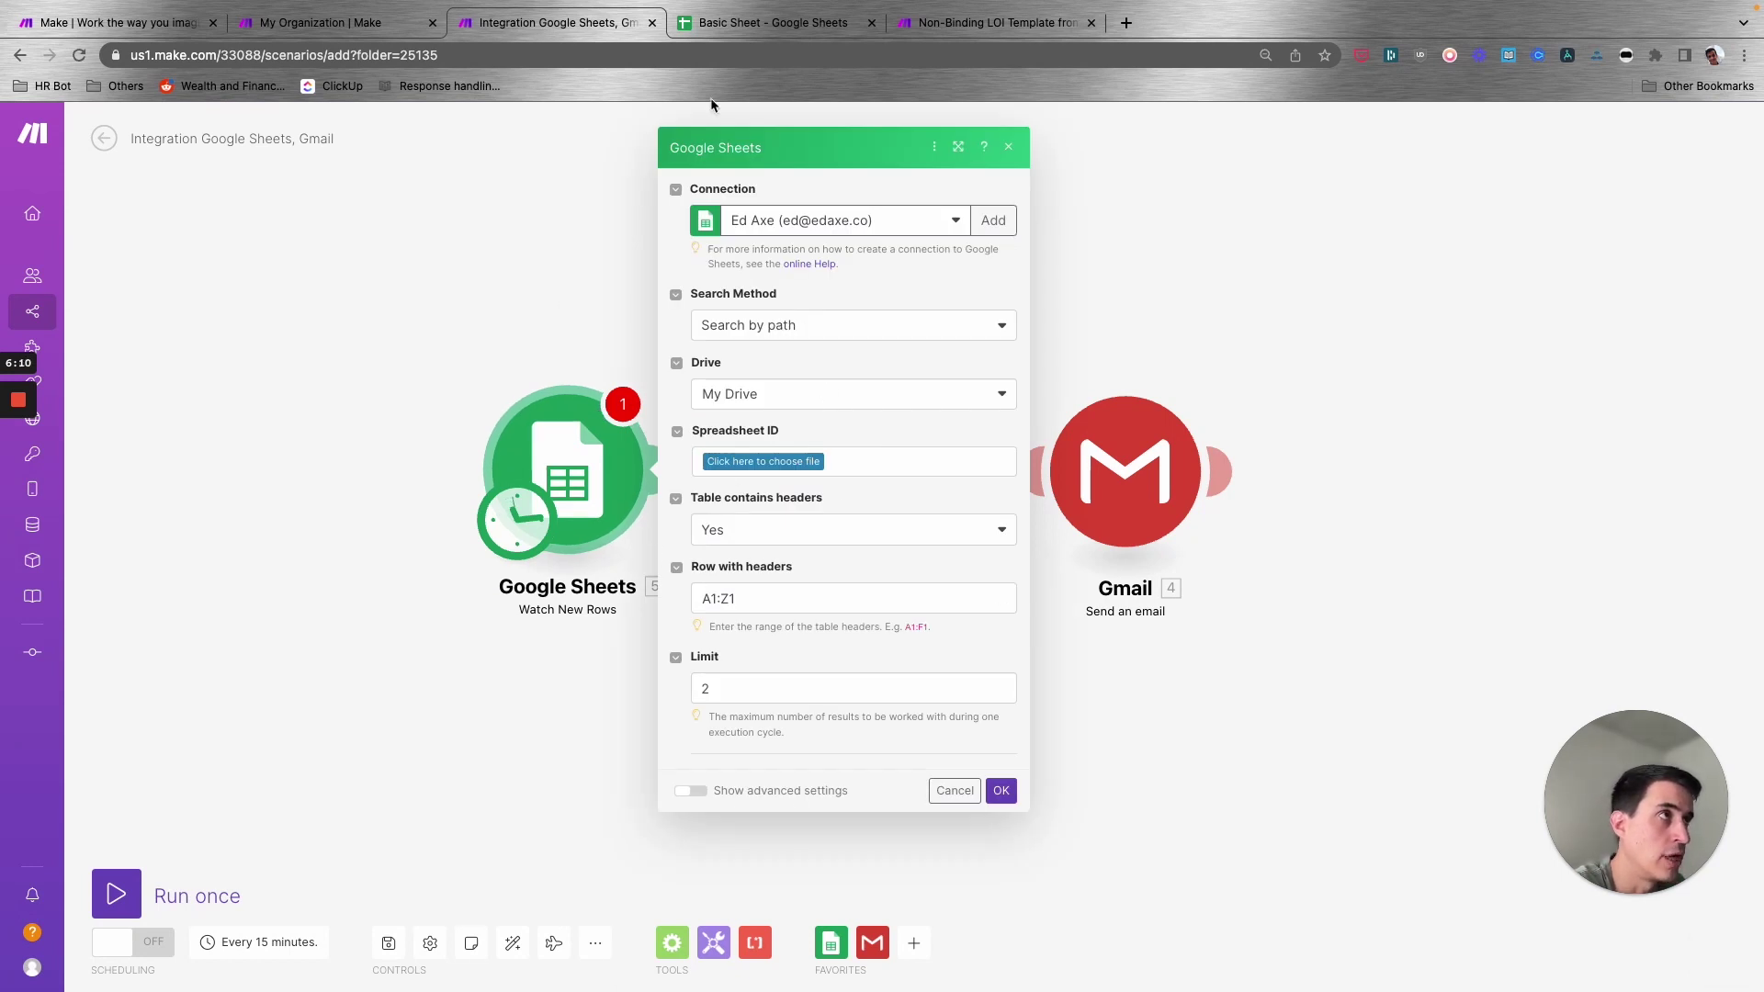
pyautogui.click(758, 23)
# - Review the Basic Sheet headers Name, Email and Approved? in A1:C1, then return to Make
pyautogui.click(260, 263)
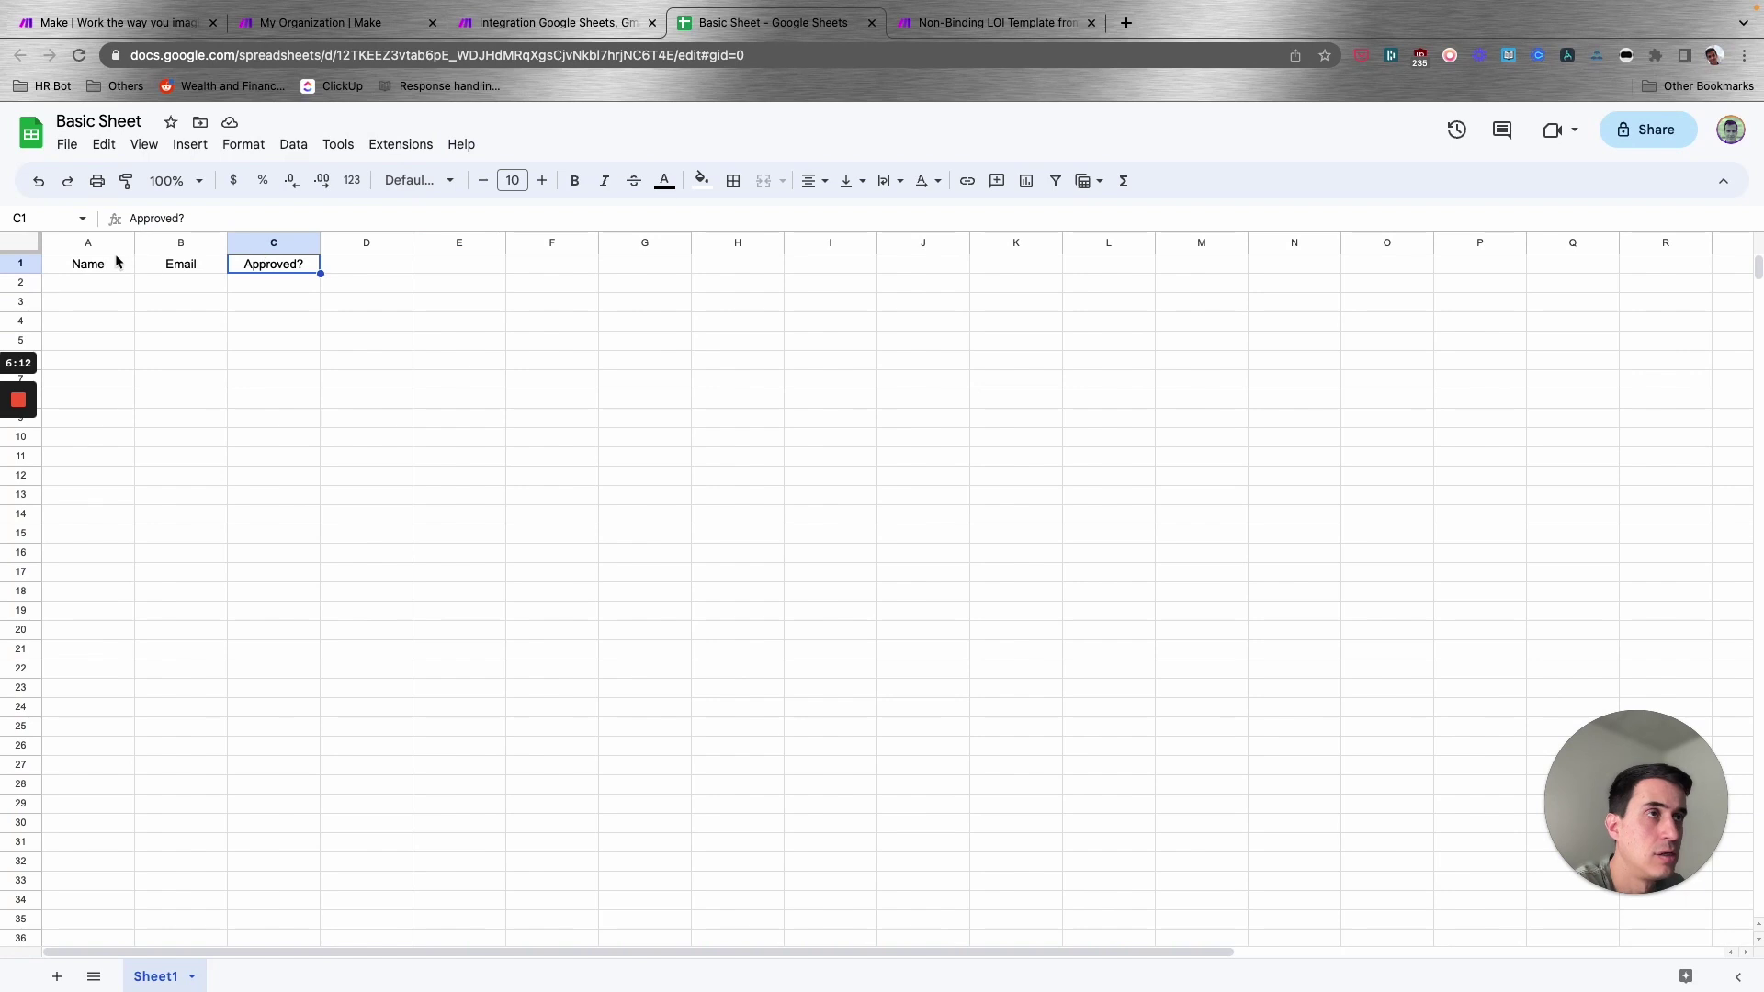
pyautogui.moveTo(102, 264); pyautogui.dragTo(246, 264)
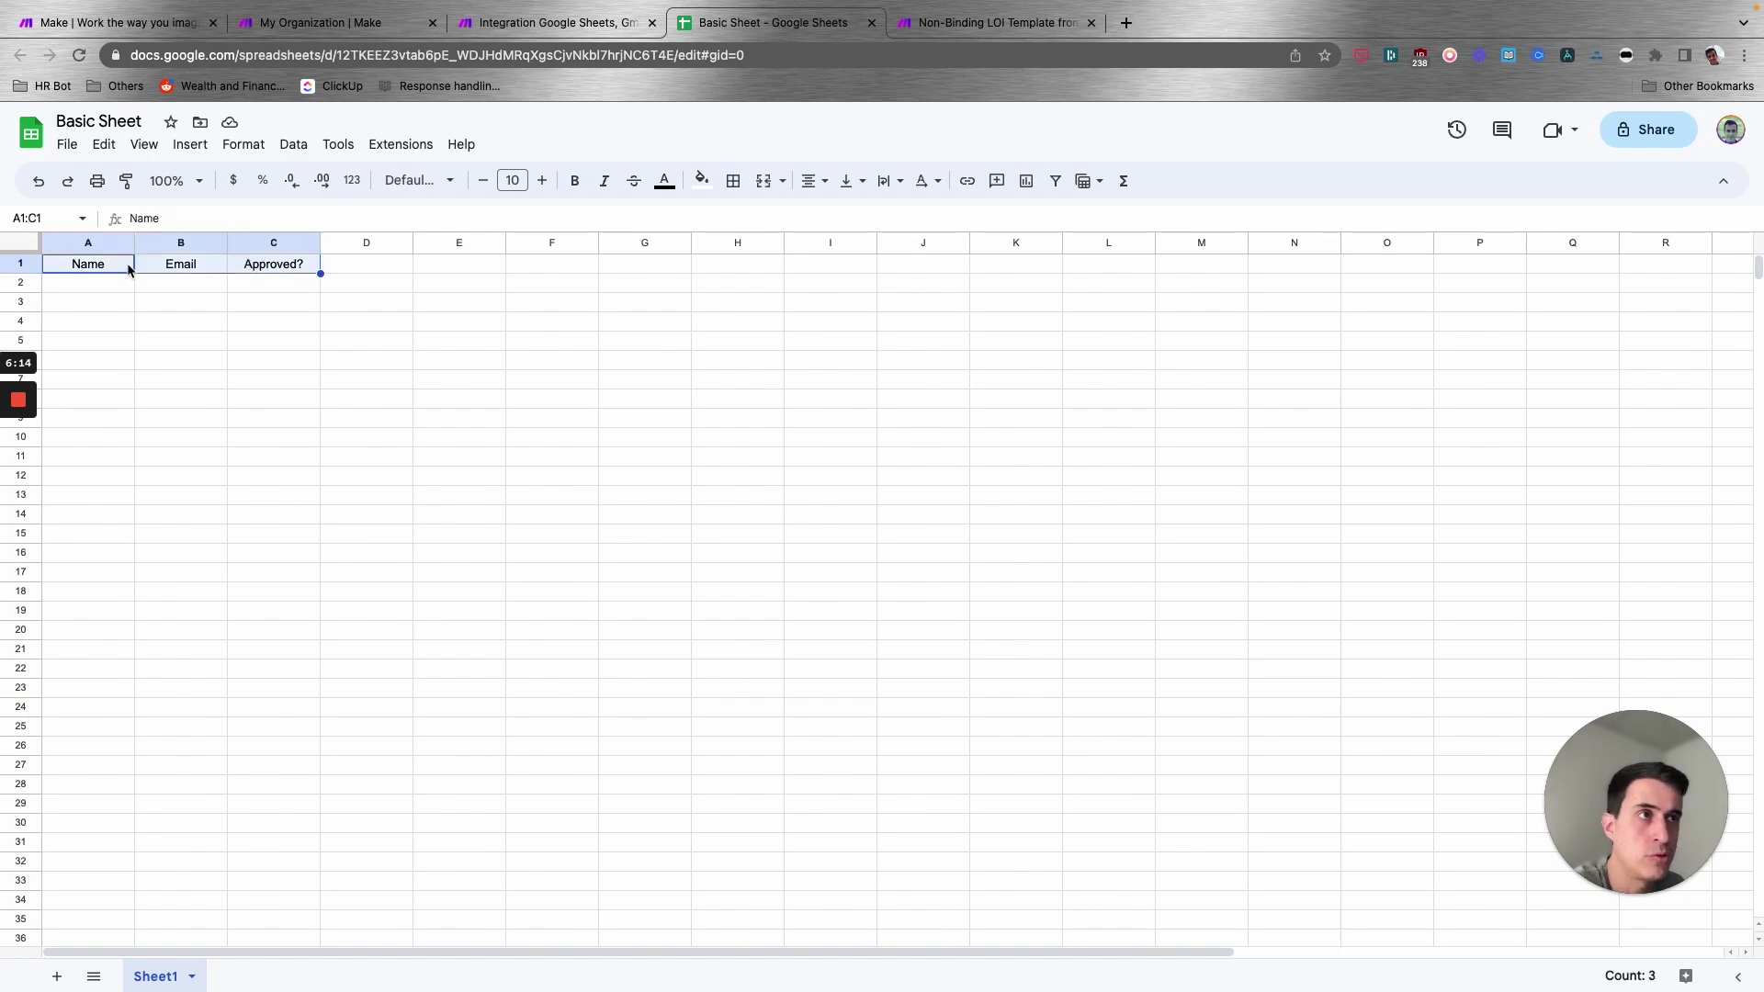
pyautogui.click(124, 267)
pyautogui.click(179, 265)
pyautogui.click(262, 264)
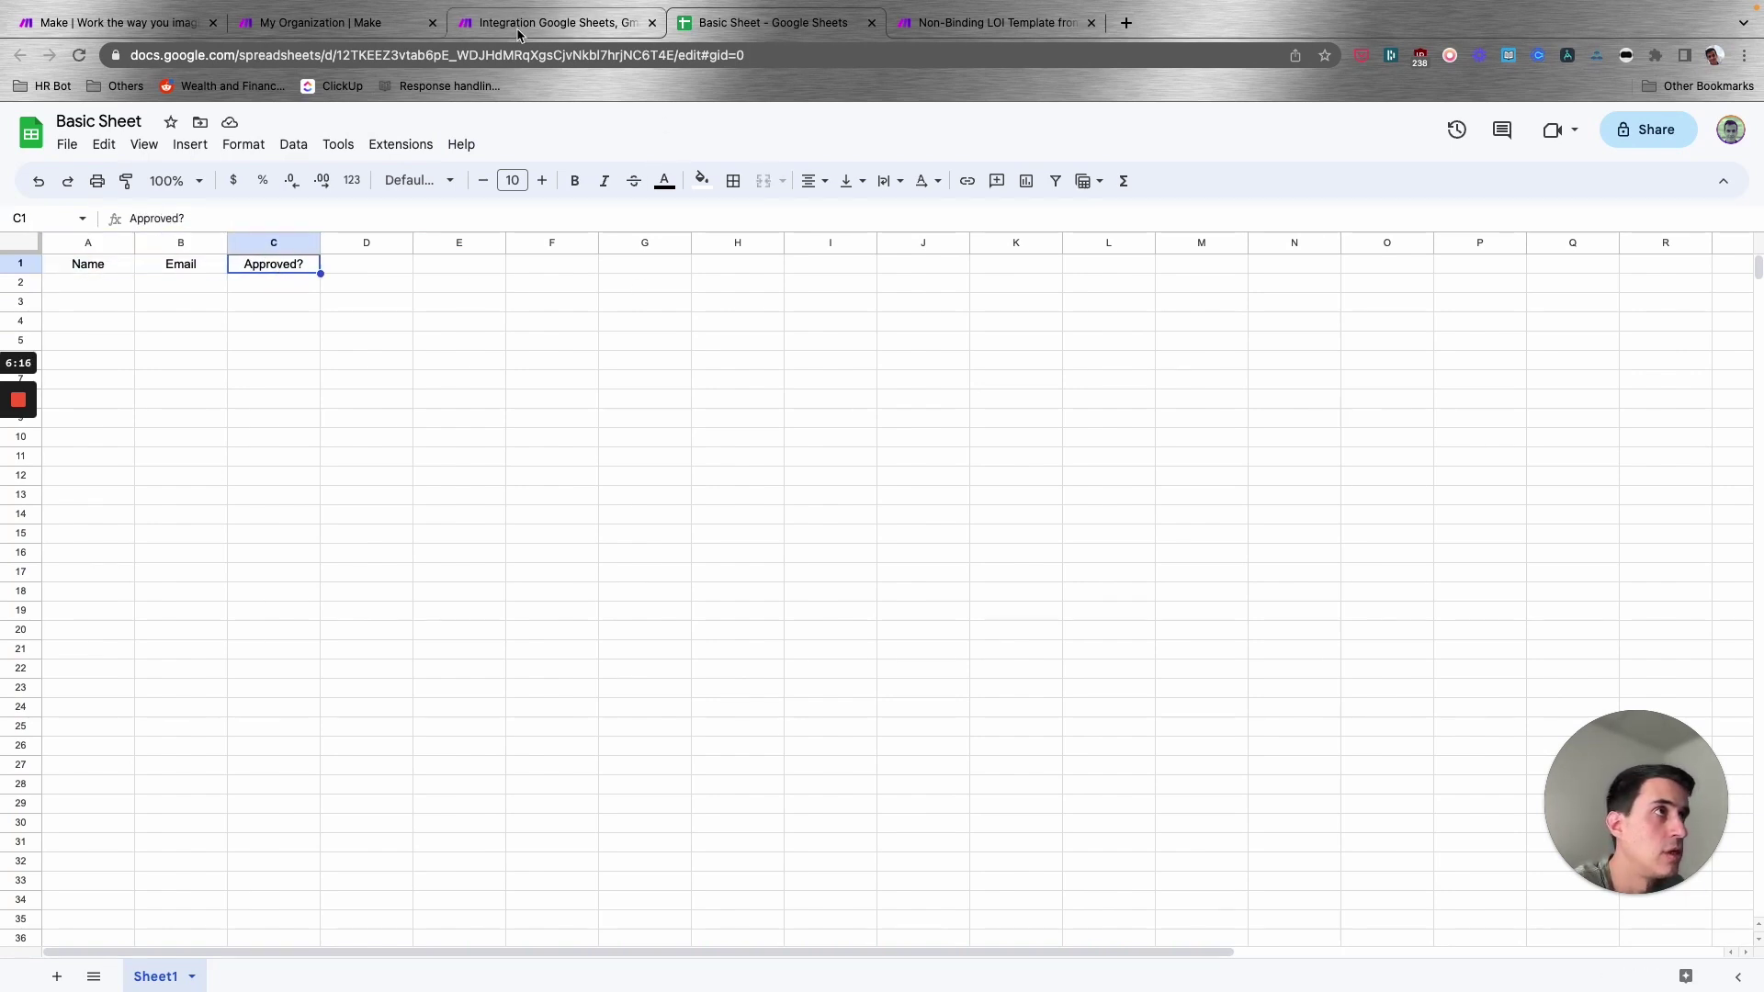
pyautogui.click(279, 31)
pyautogui.click(542, 27)
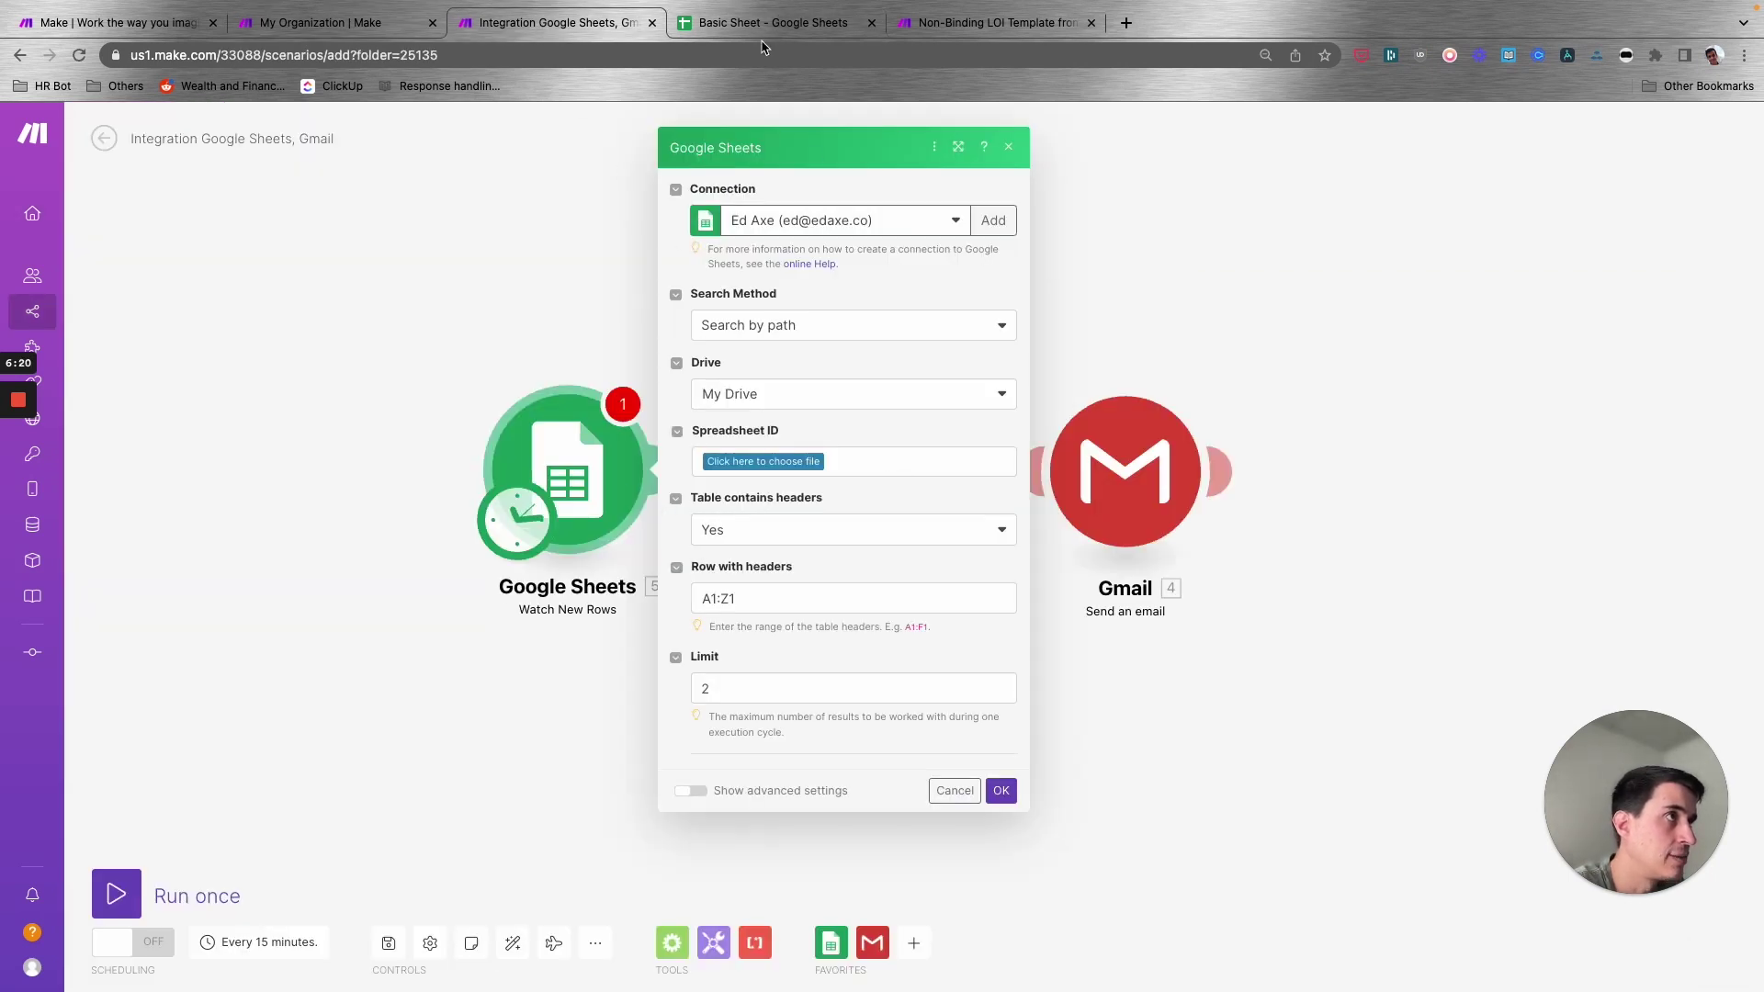
# - Point the Watch New Rows trigger at the Basic Sheet spreadsheet, Sheet1
pyautogui.click(755, 457)
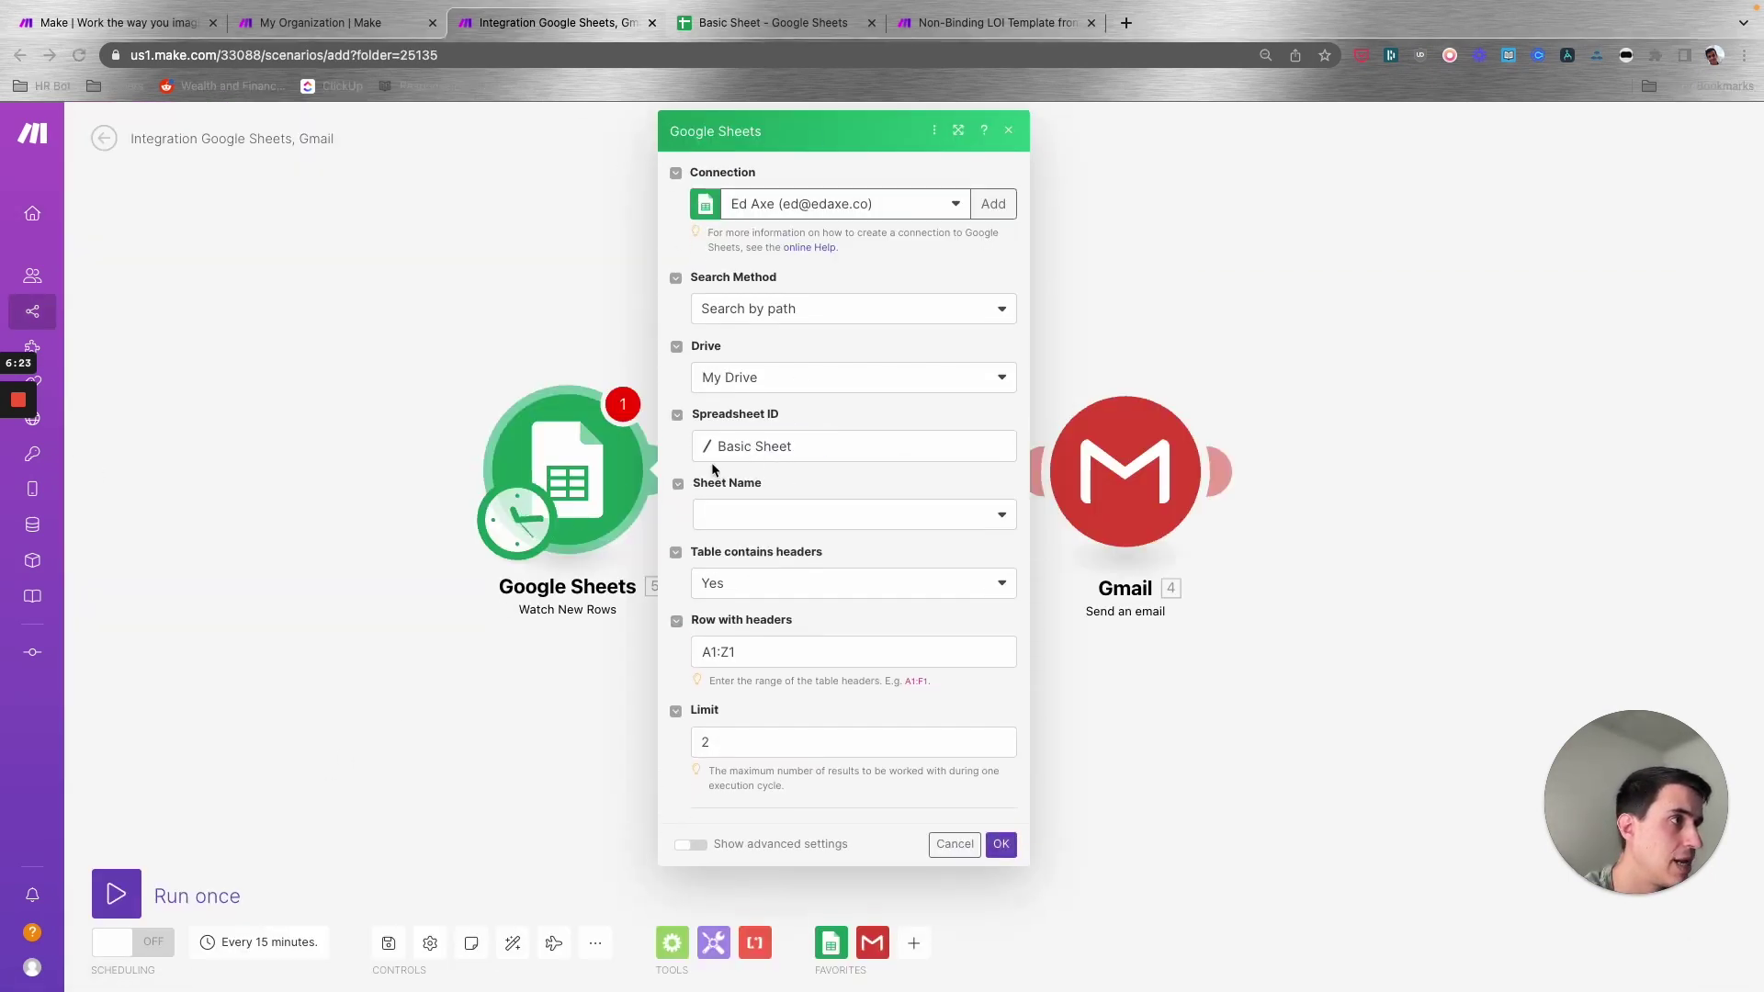
pyautogui.click(764, 516)
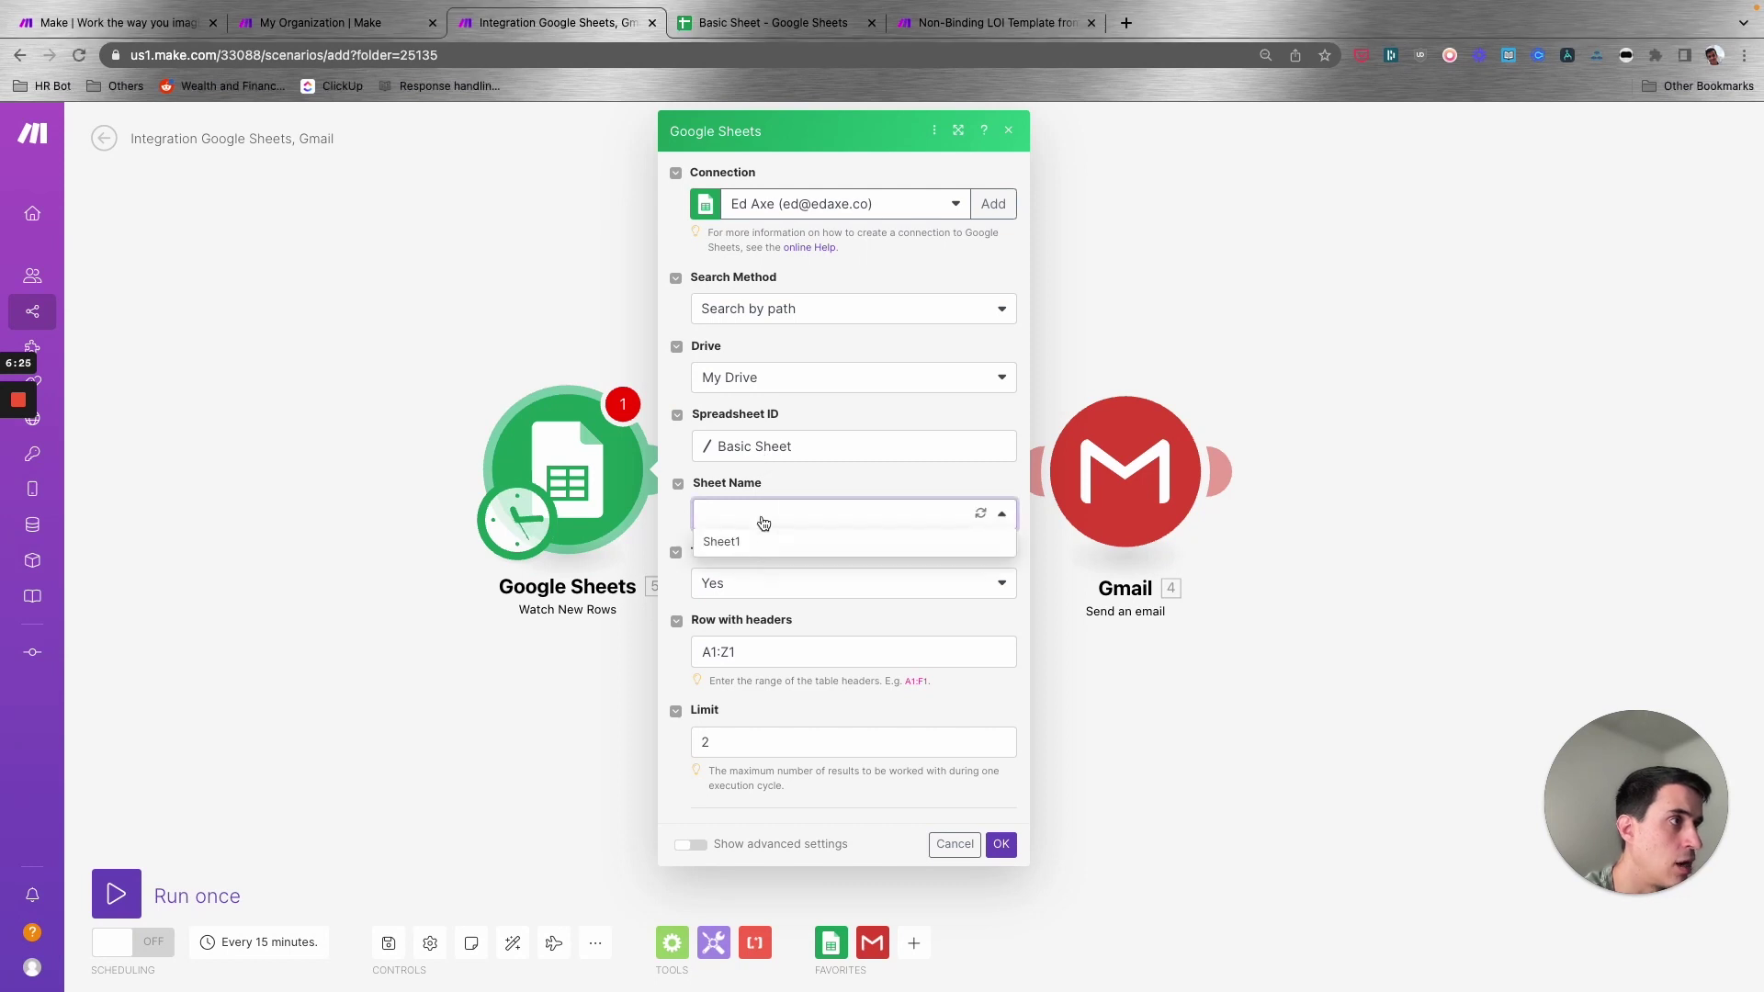
pyautogui.click(753, 555)
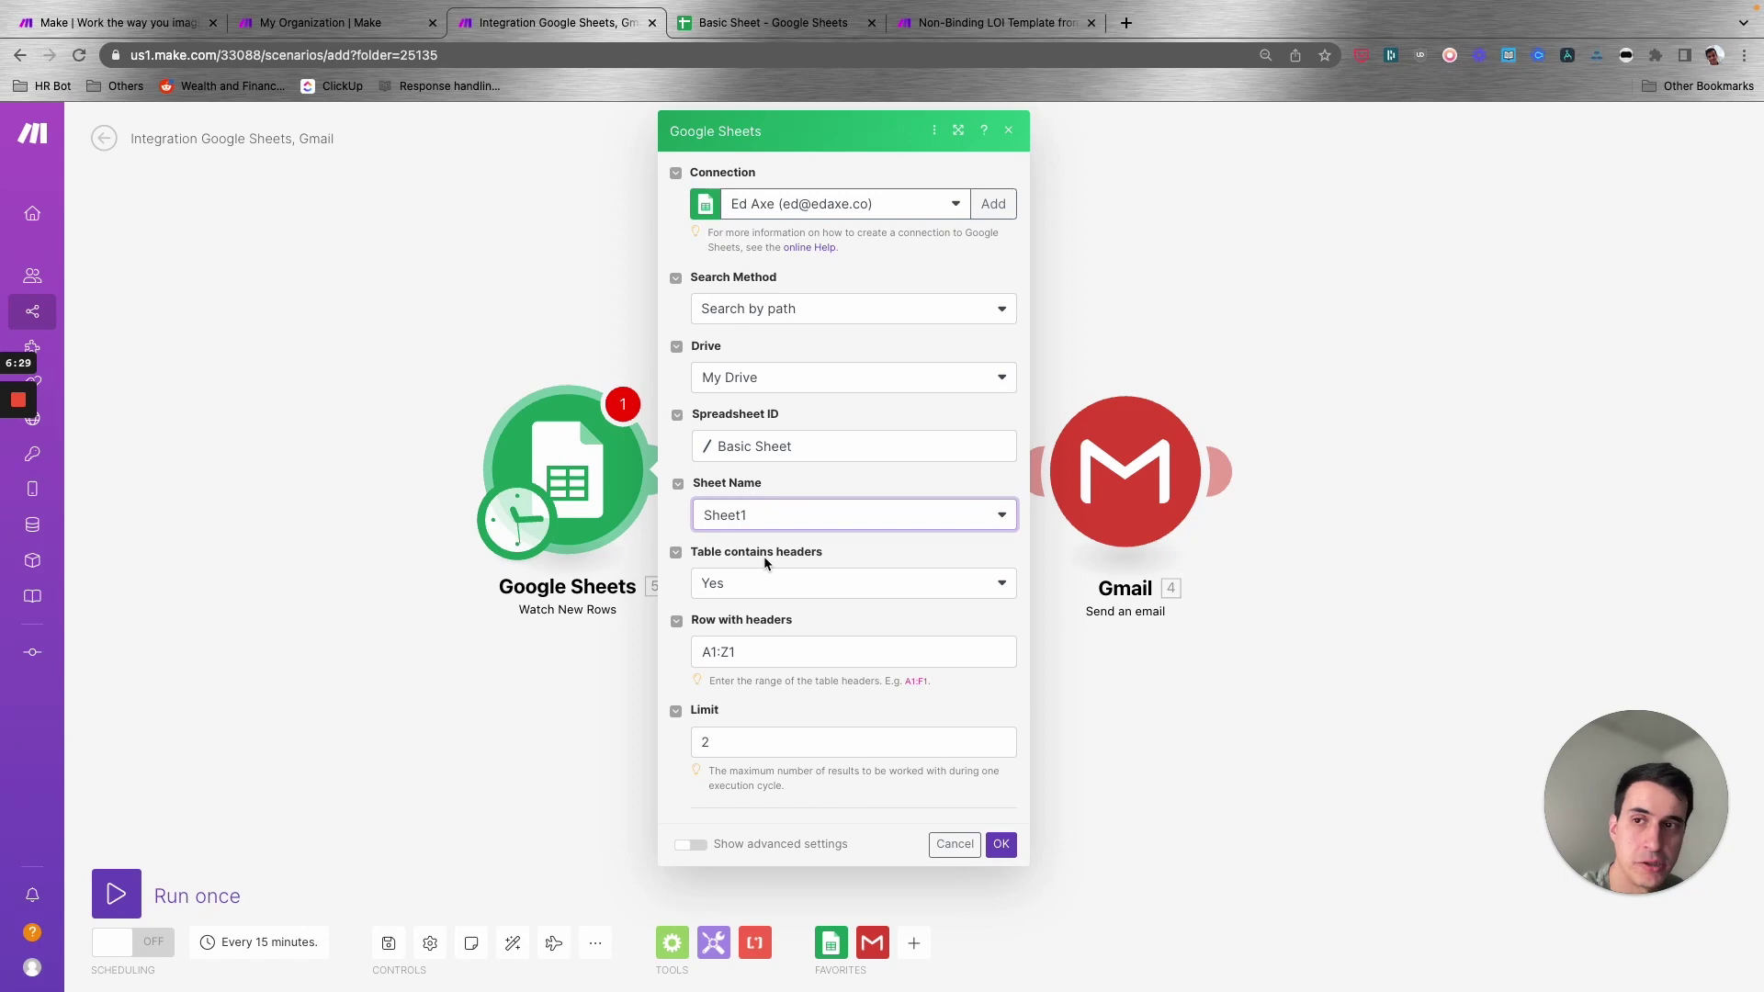
# - Check the A1:C1 header range, set the result limit to 1 and save the trigger
pyautogui.click(763, 22)
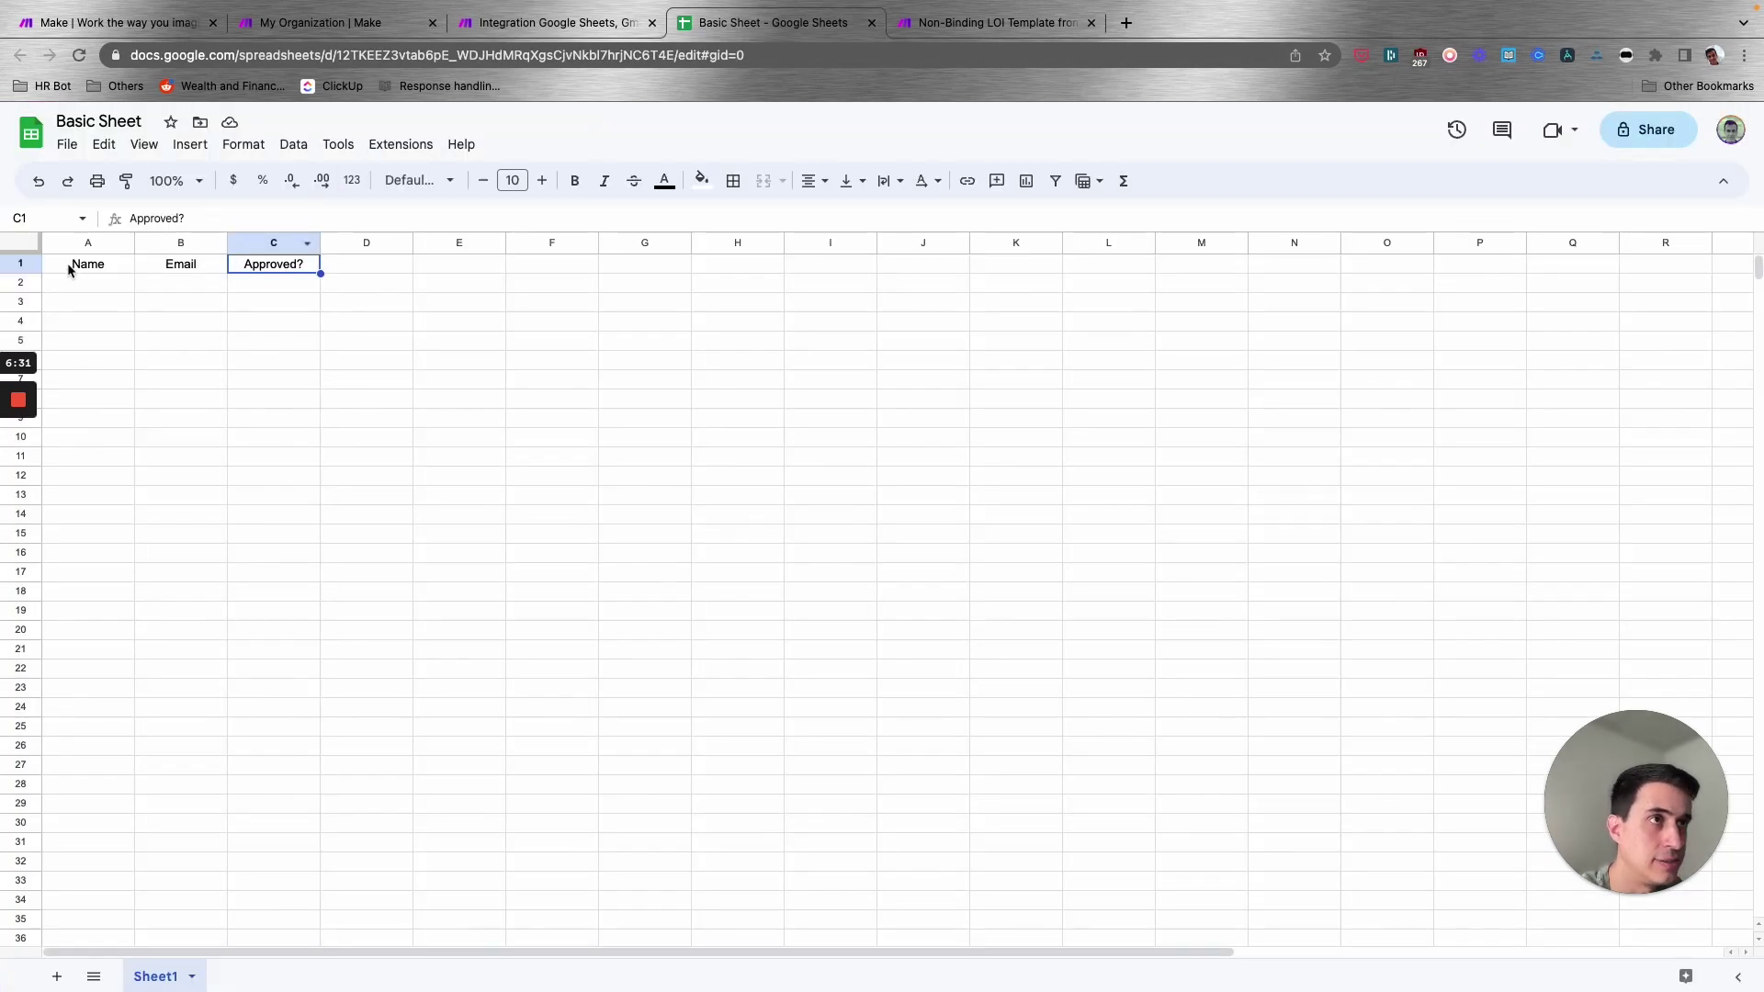
pyautogui.moveTo(69, 270); pyautogui.dragTo(267, 276)
pyautogui.press('super+alt+Left')
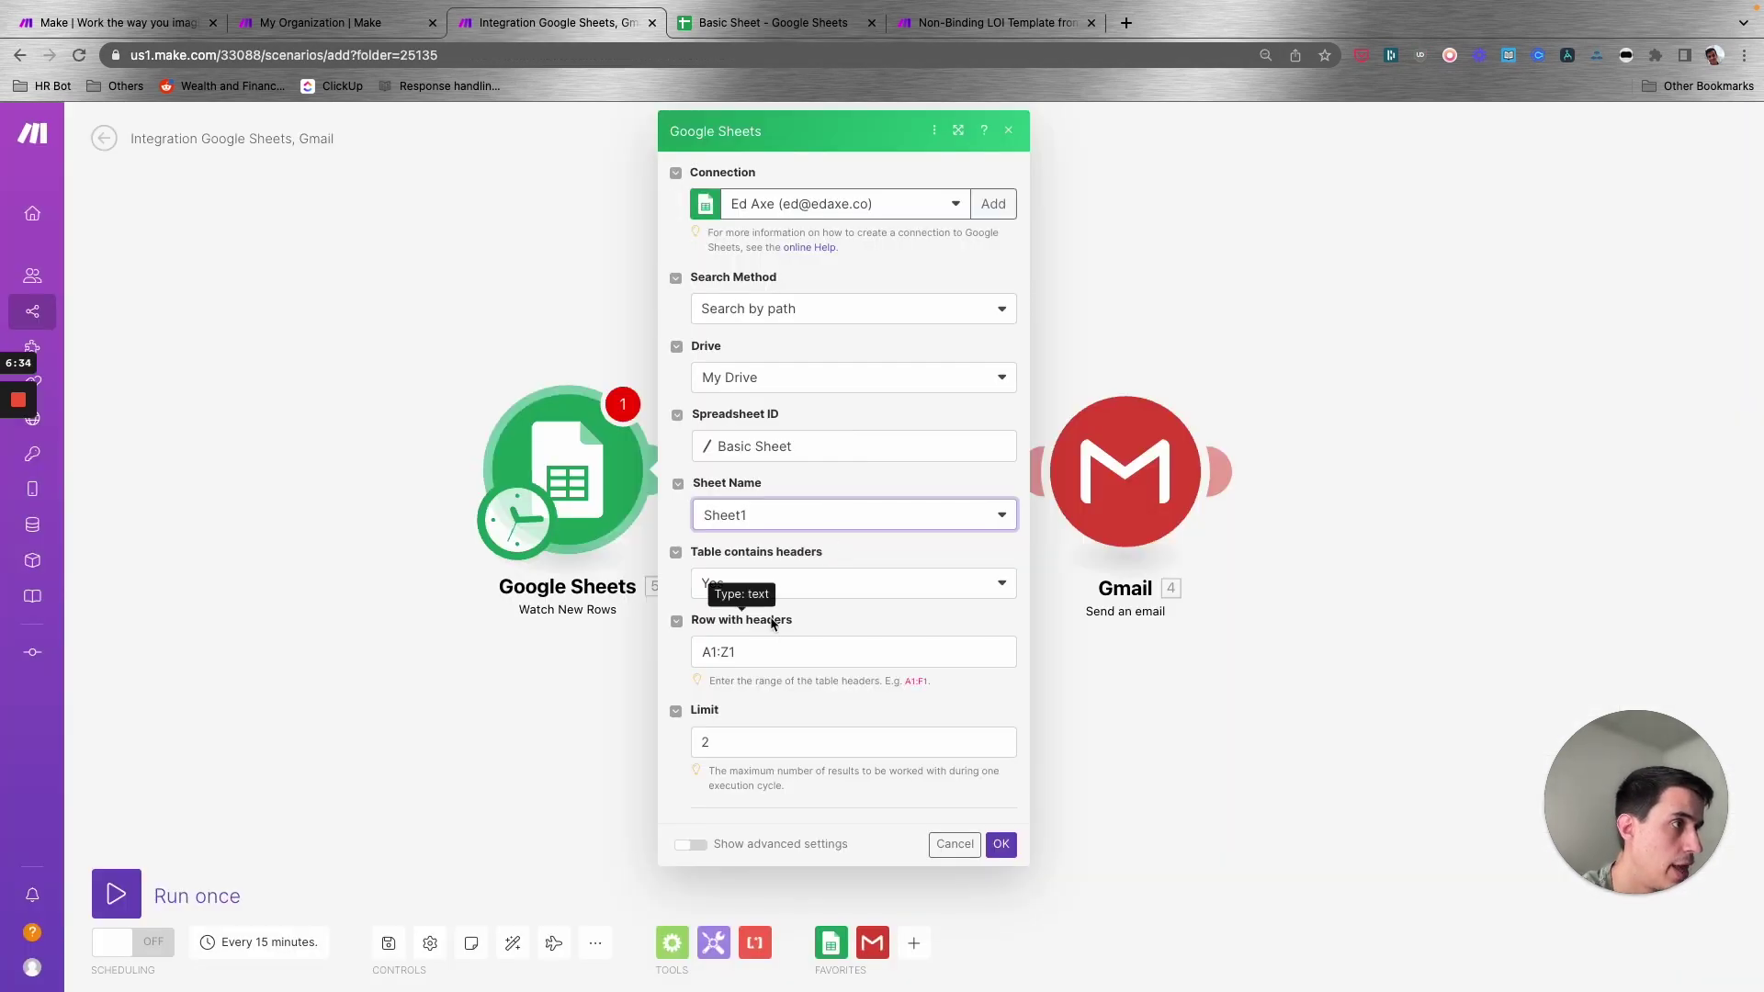
pyautogui.click(814, 645)
pyautogui.click(728, 741)
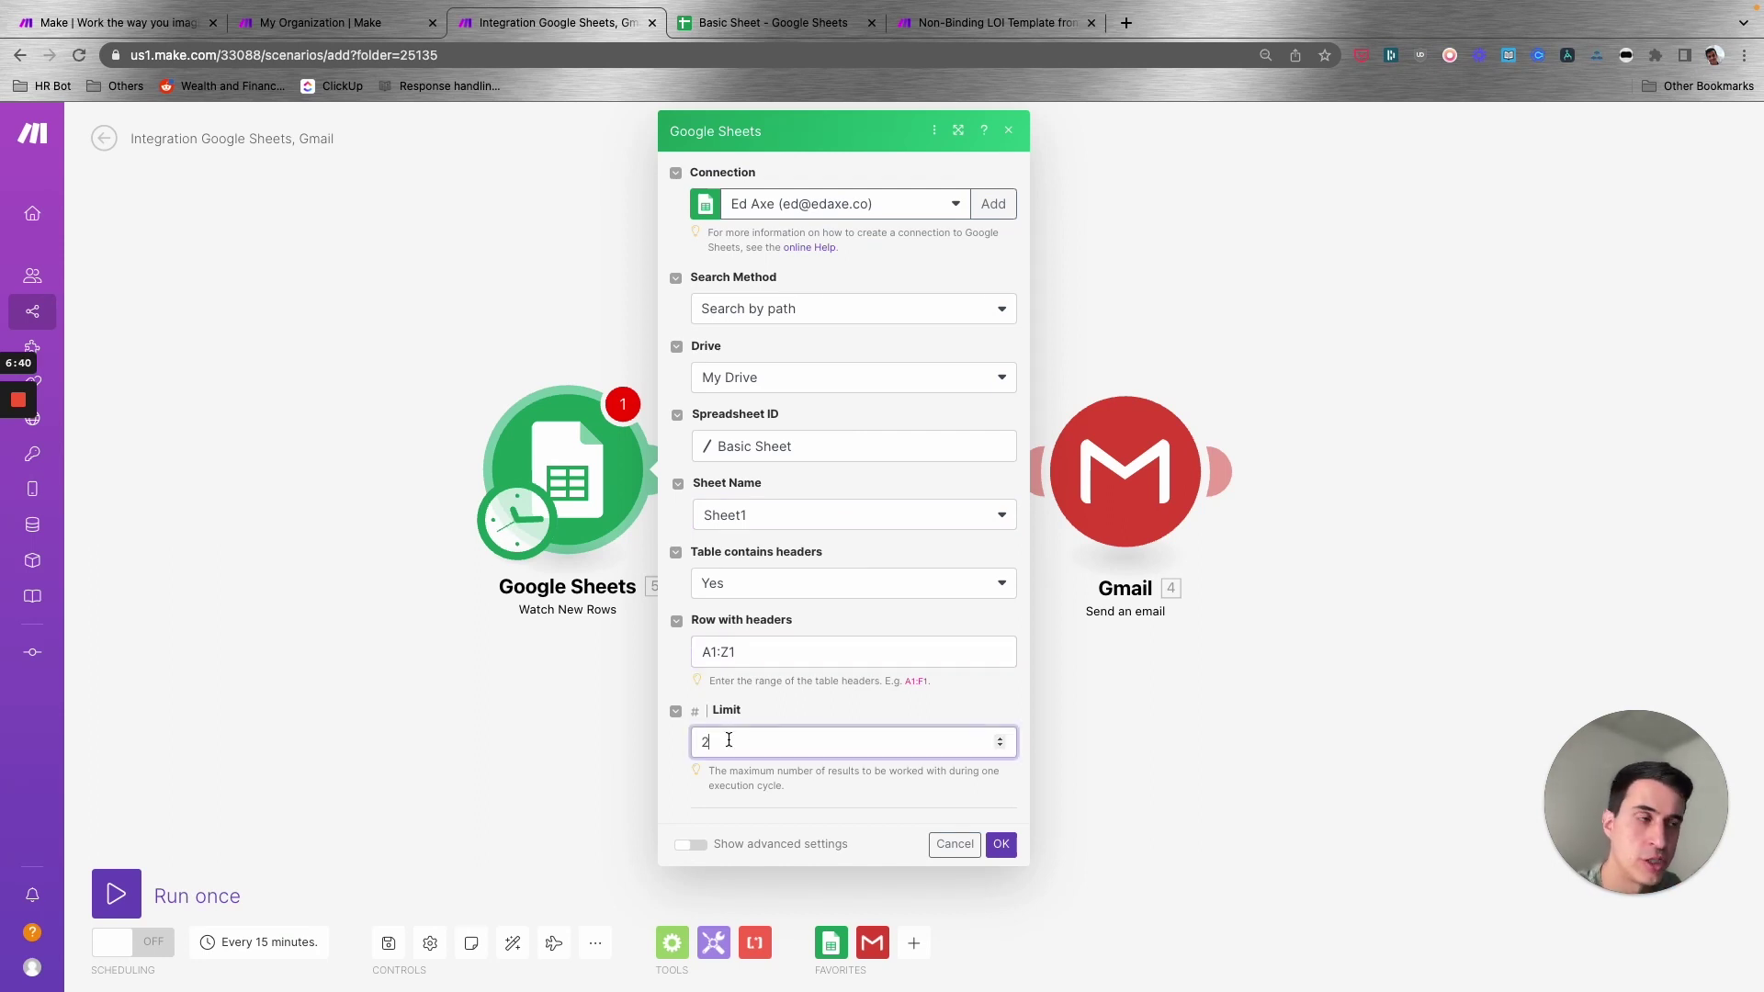
pyautogui.press('BackSpace')
pyautogui.write('1')
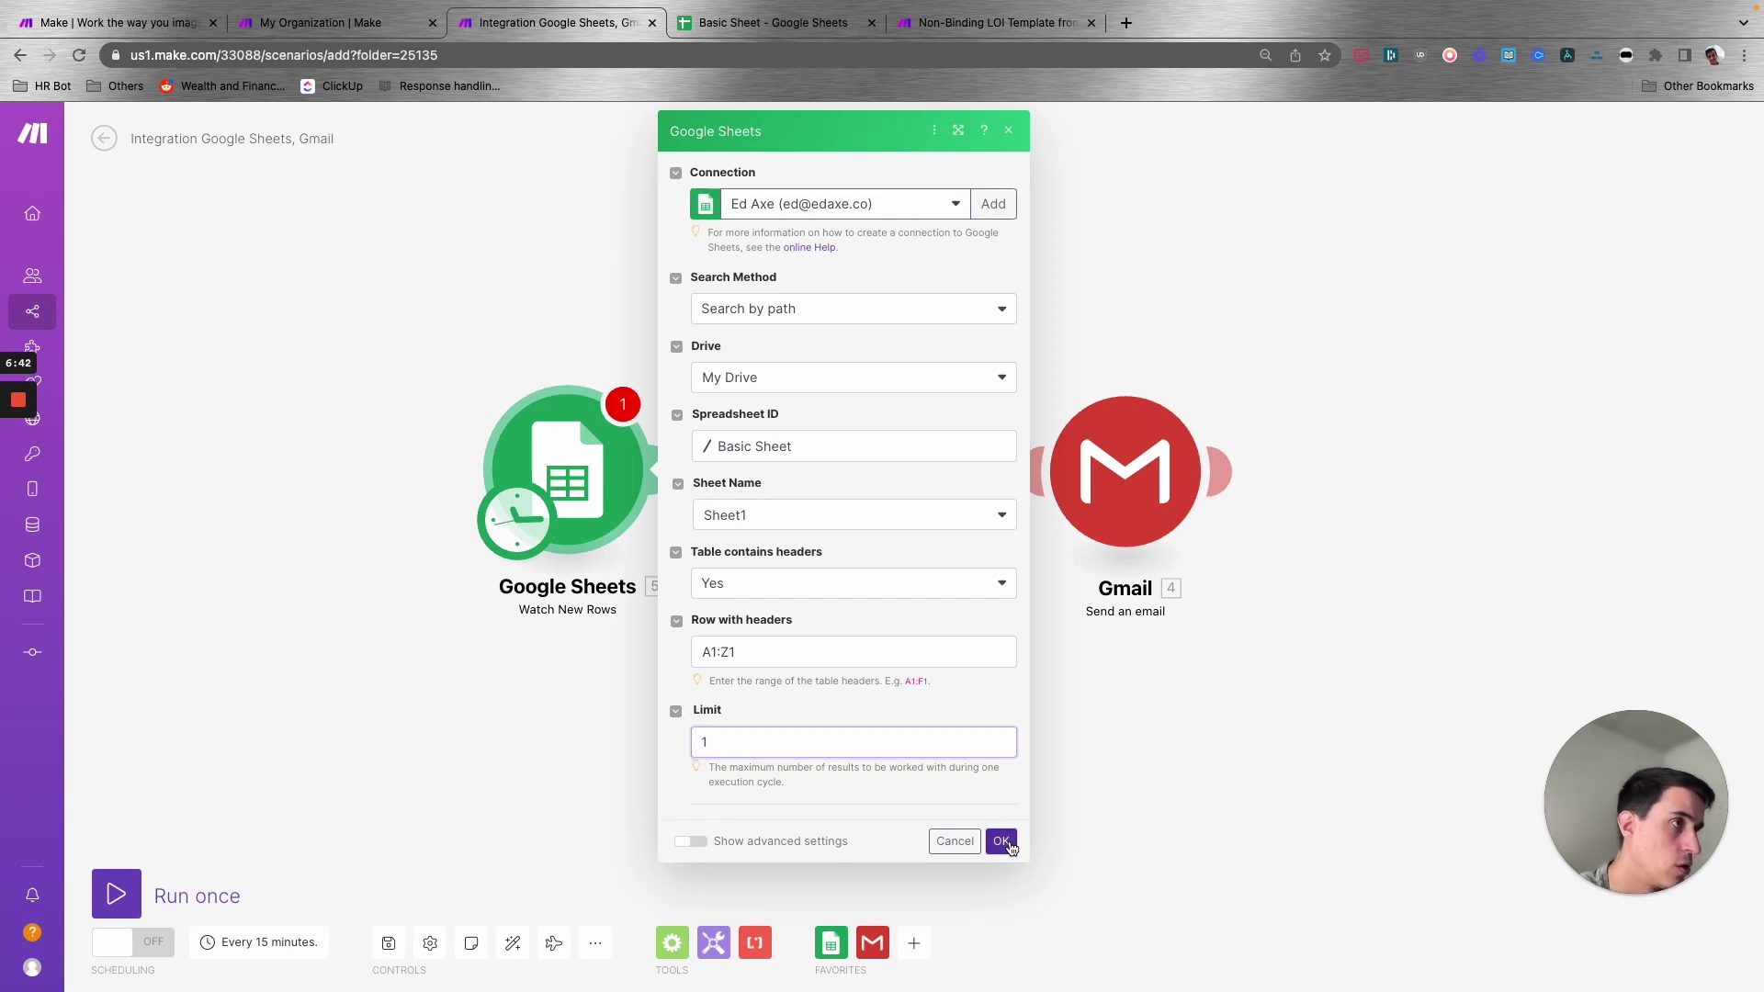
pyautogui.click(1000, 841)
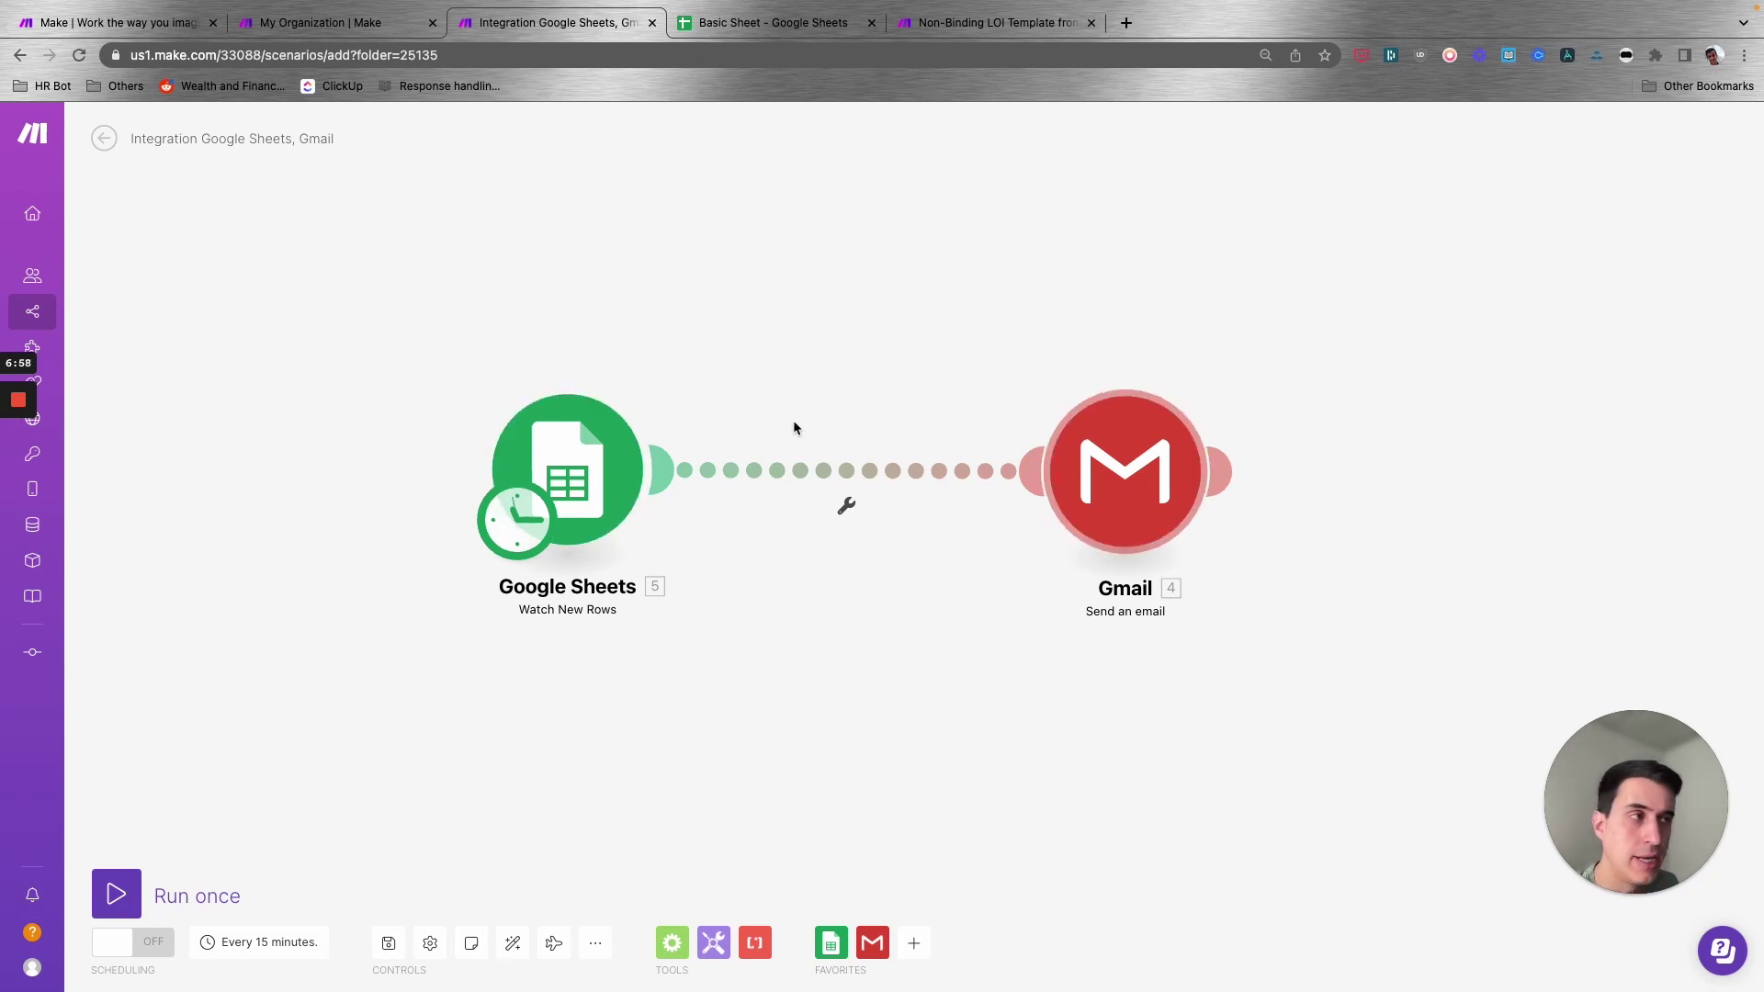
# - Reopen the Google Sheets trigger settings, then switch to the Basic Sheet spreadsheet
pyautogui.click(568, 487)
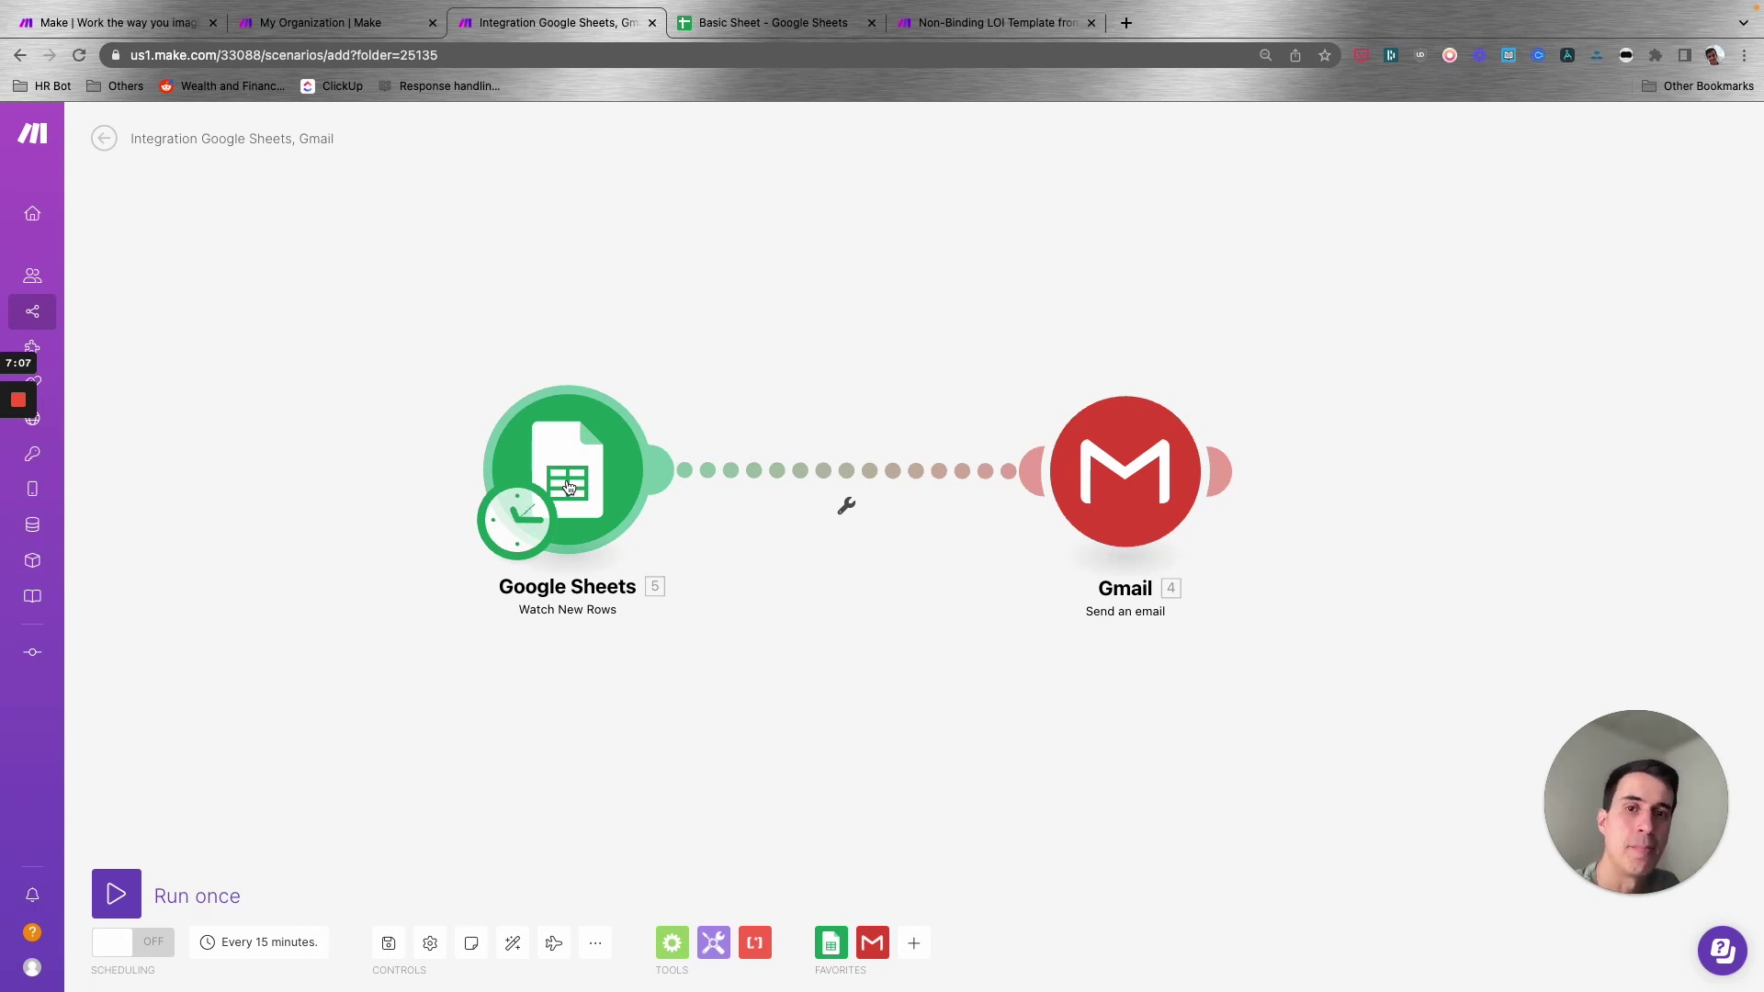
pyautogui.moveTo(28, 476)
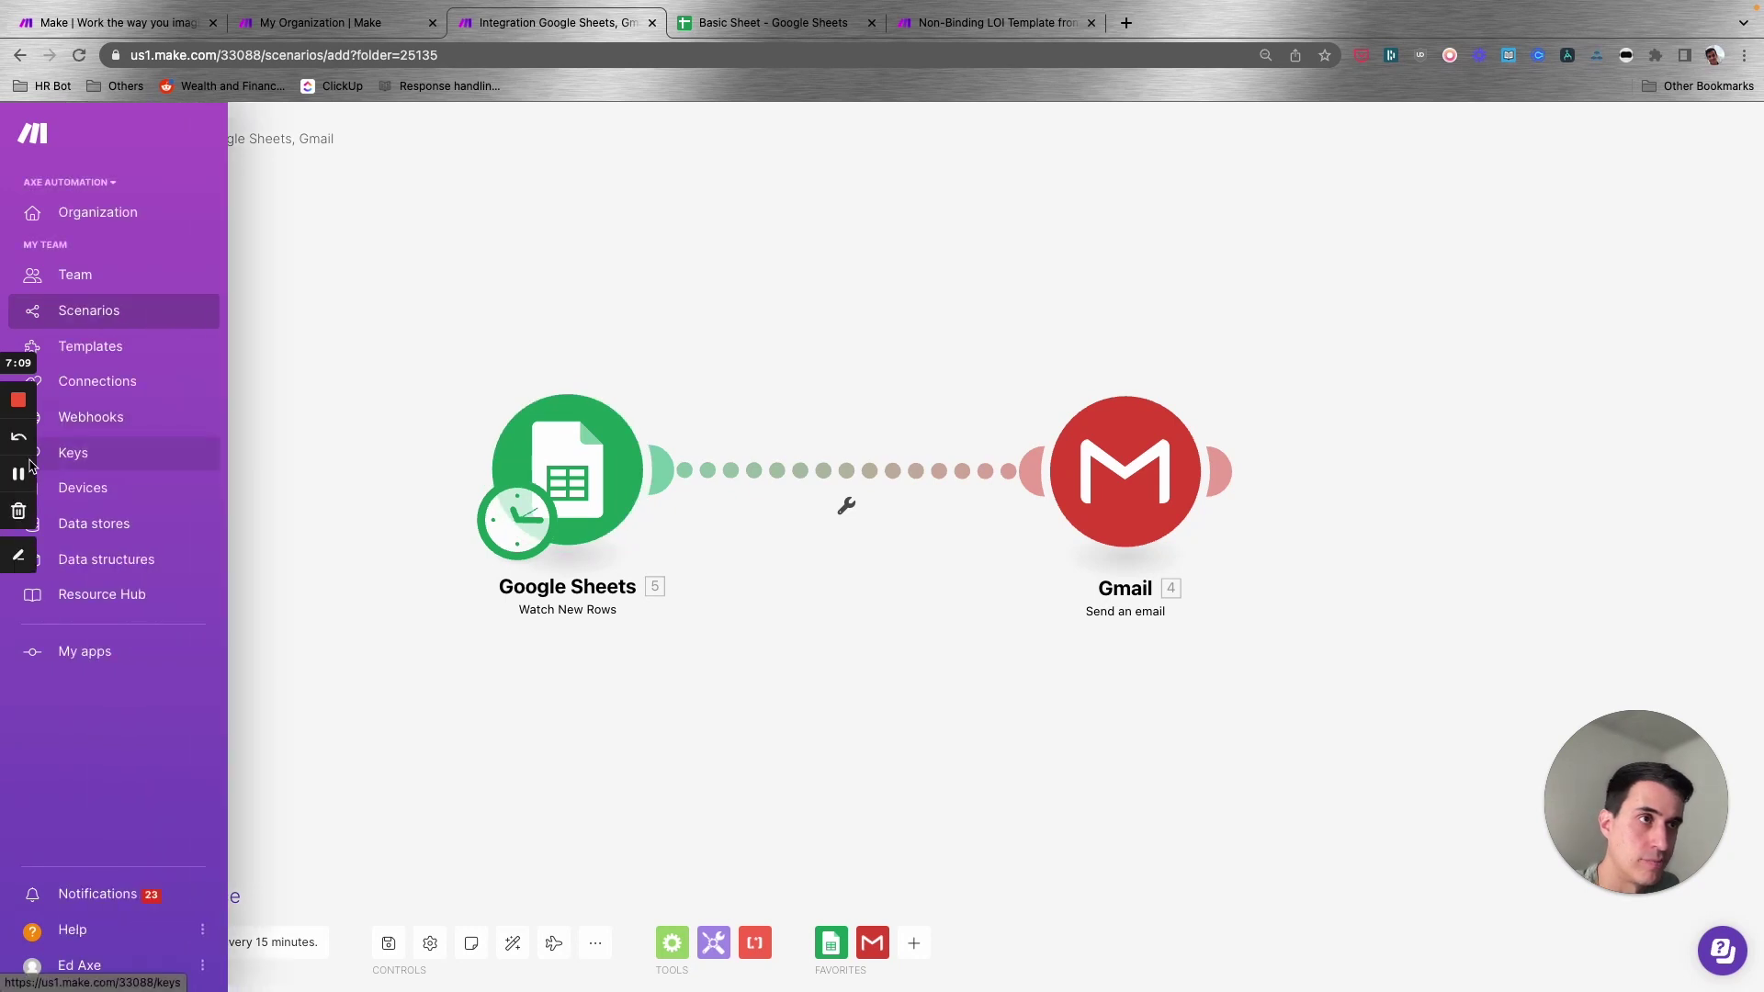
pyautogui.click(735, 24)
# - Fill row 2 with a contact's name, their e-mail address and Yes under Approved?
pyautogui.click(89, 284)
pyautogui.write('Ed')
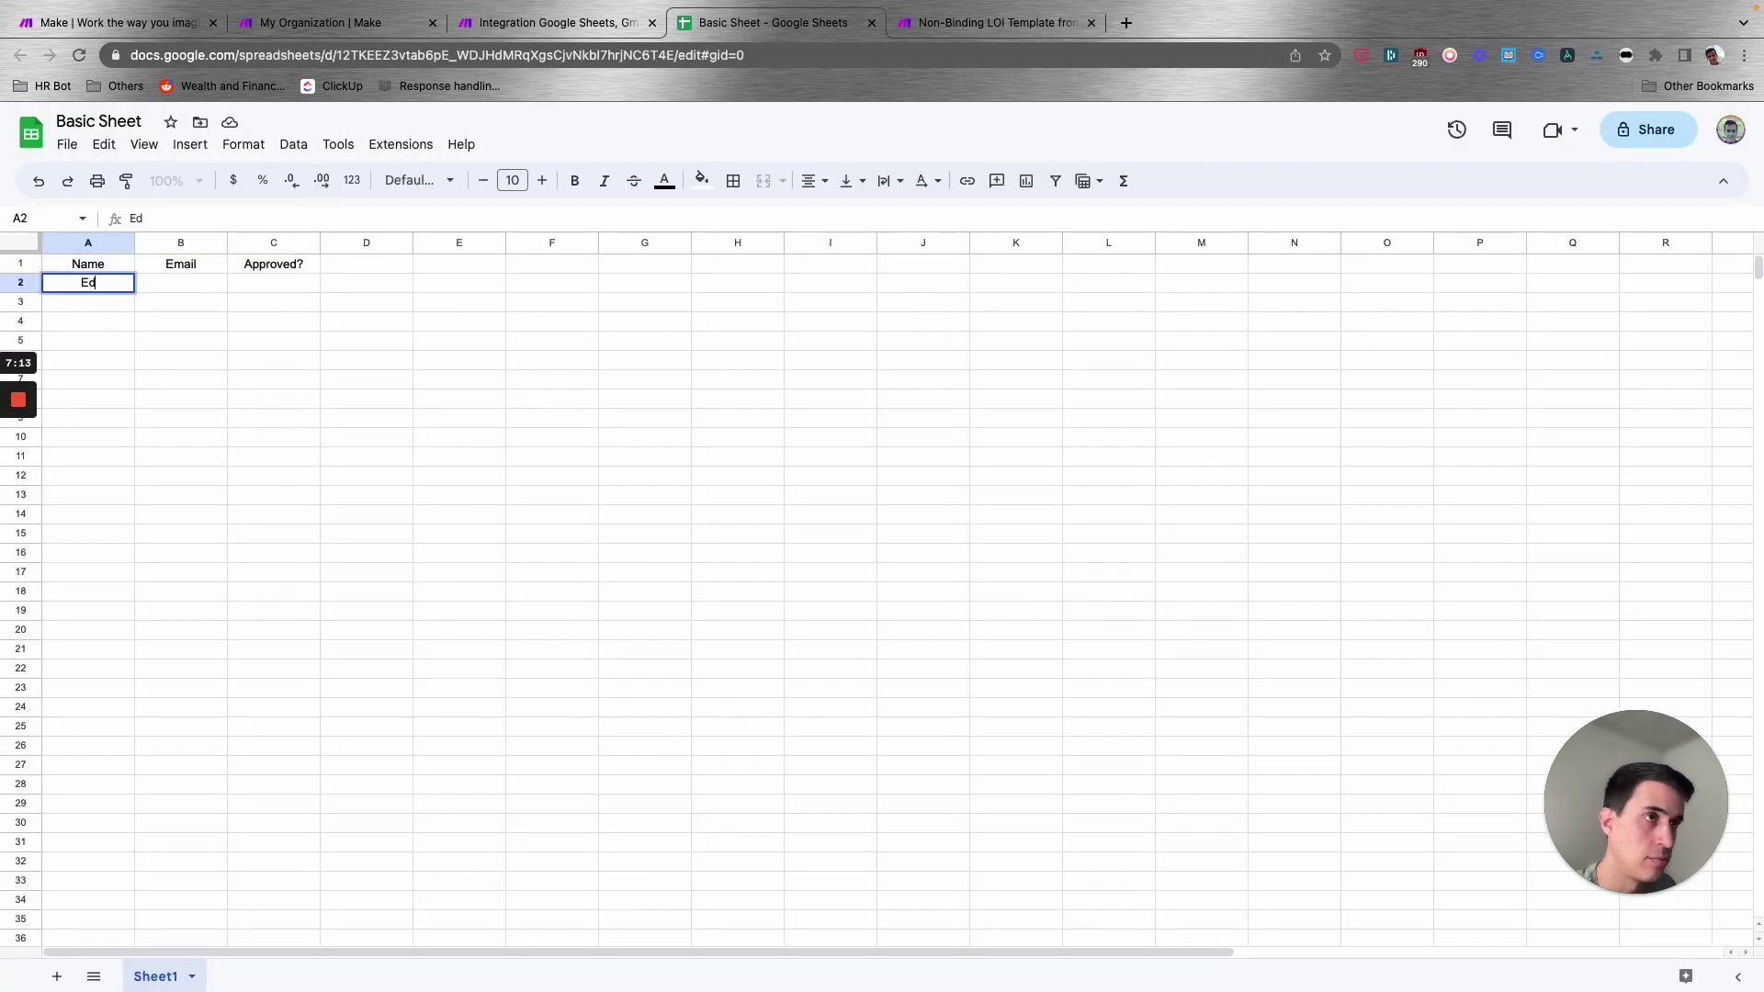
pyautogui.press('Tab')
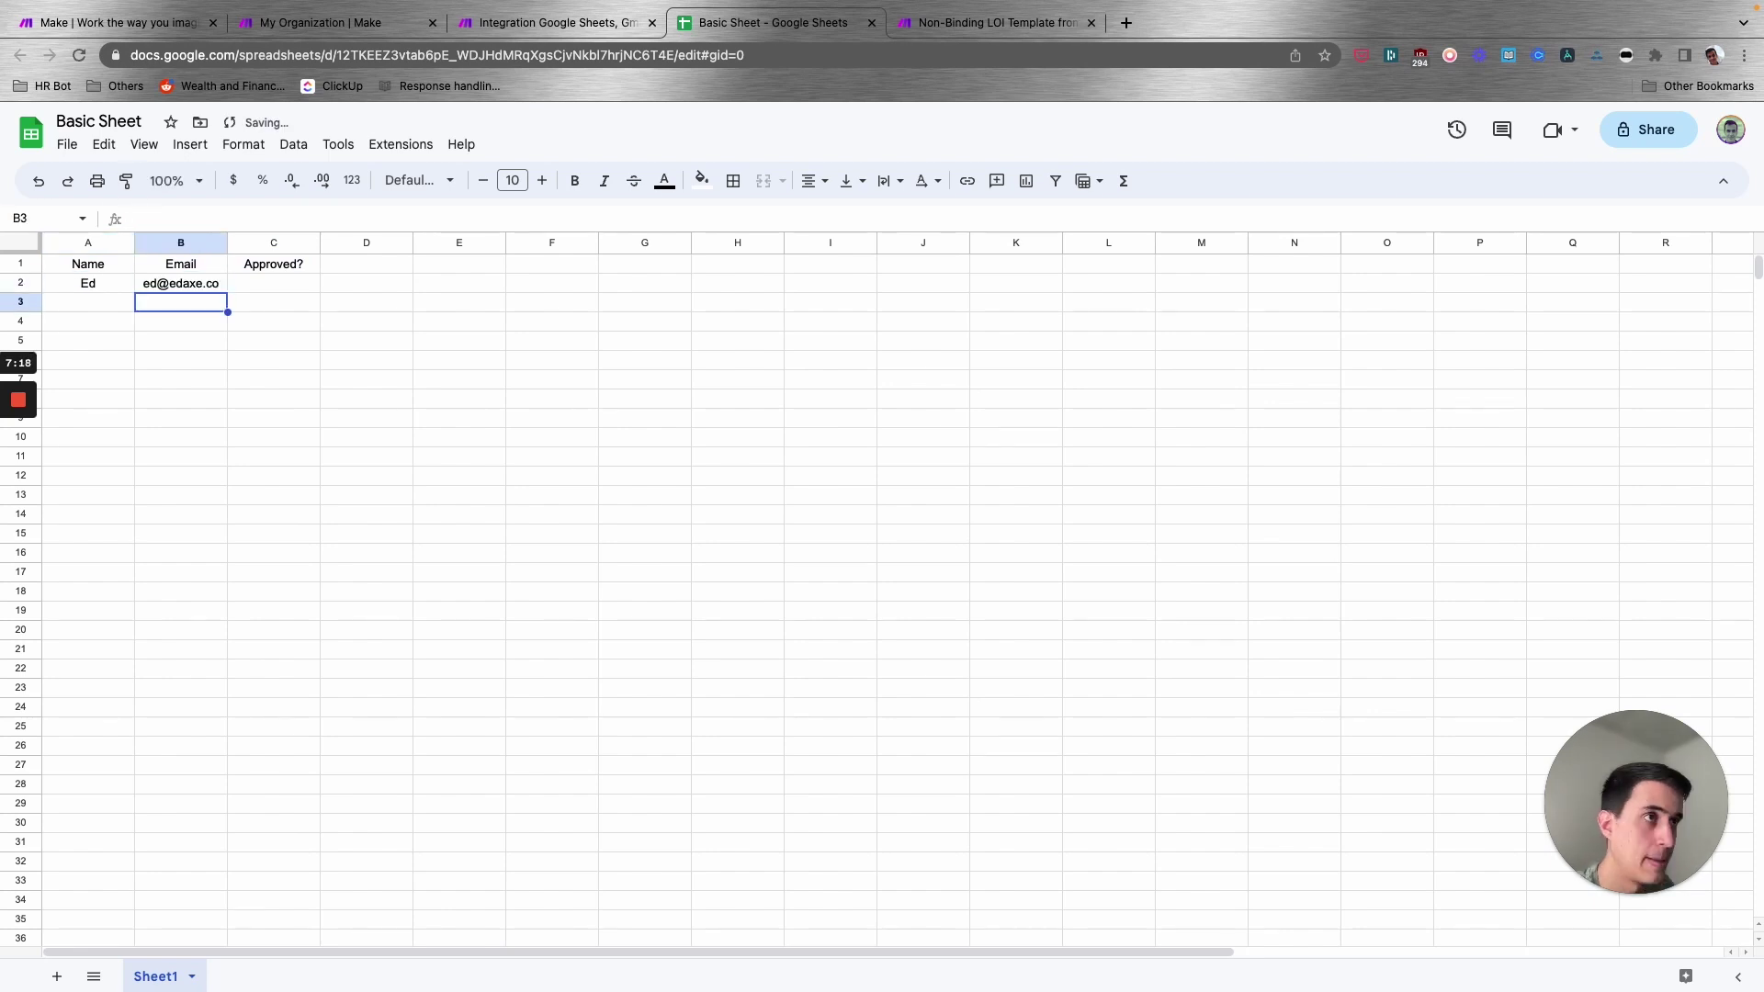
pyautogui.press('Tab')
pyautogui.write('Yes')
pyautogui.click(272, 263)
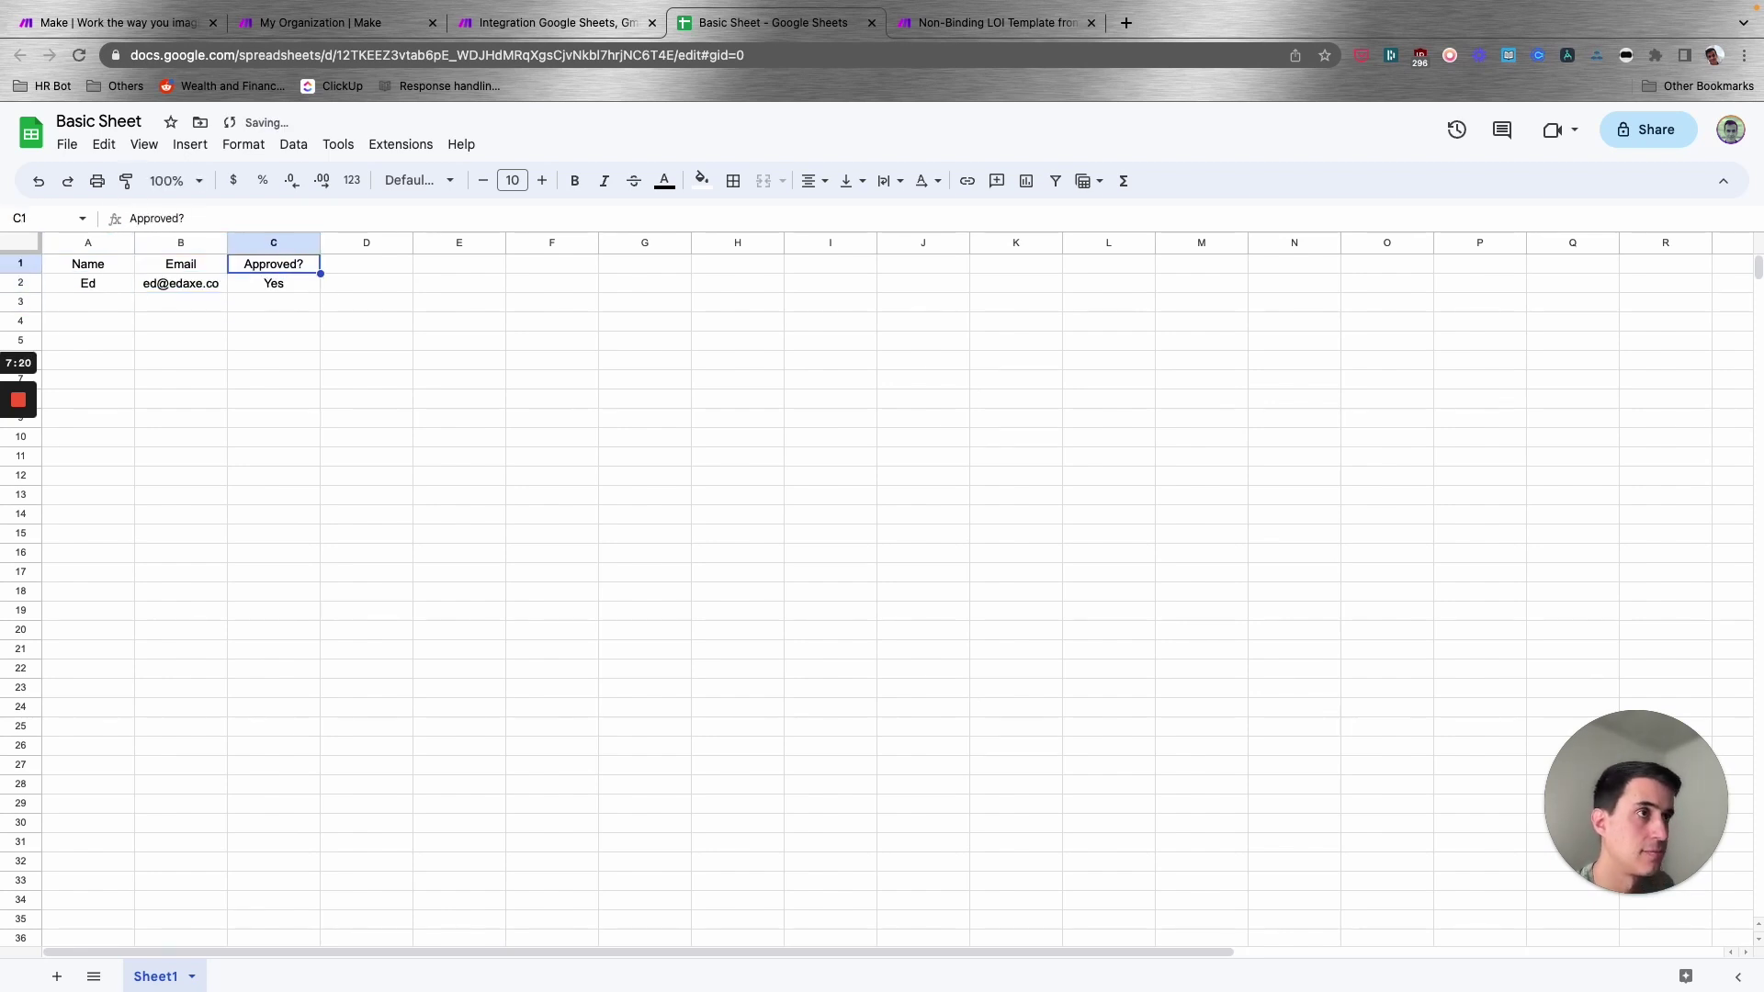
pyautogui.press('Down')
pyautogui.press('Down')
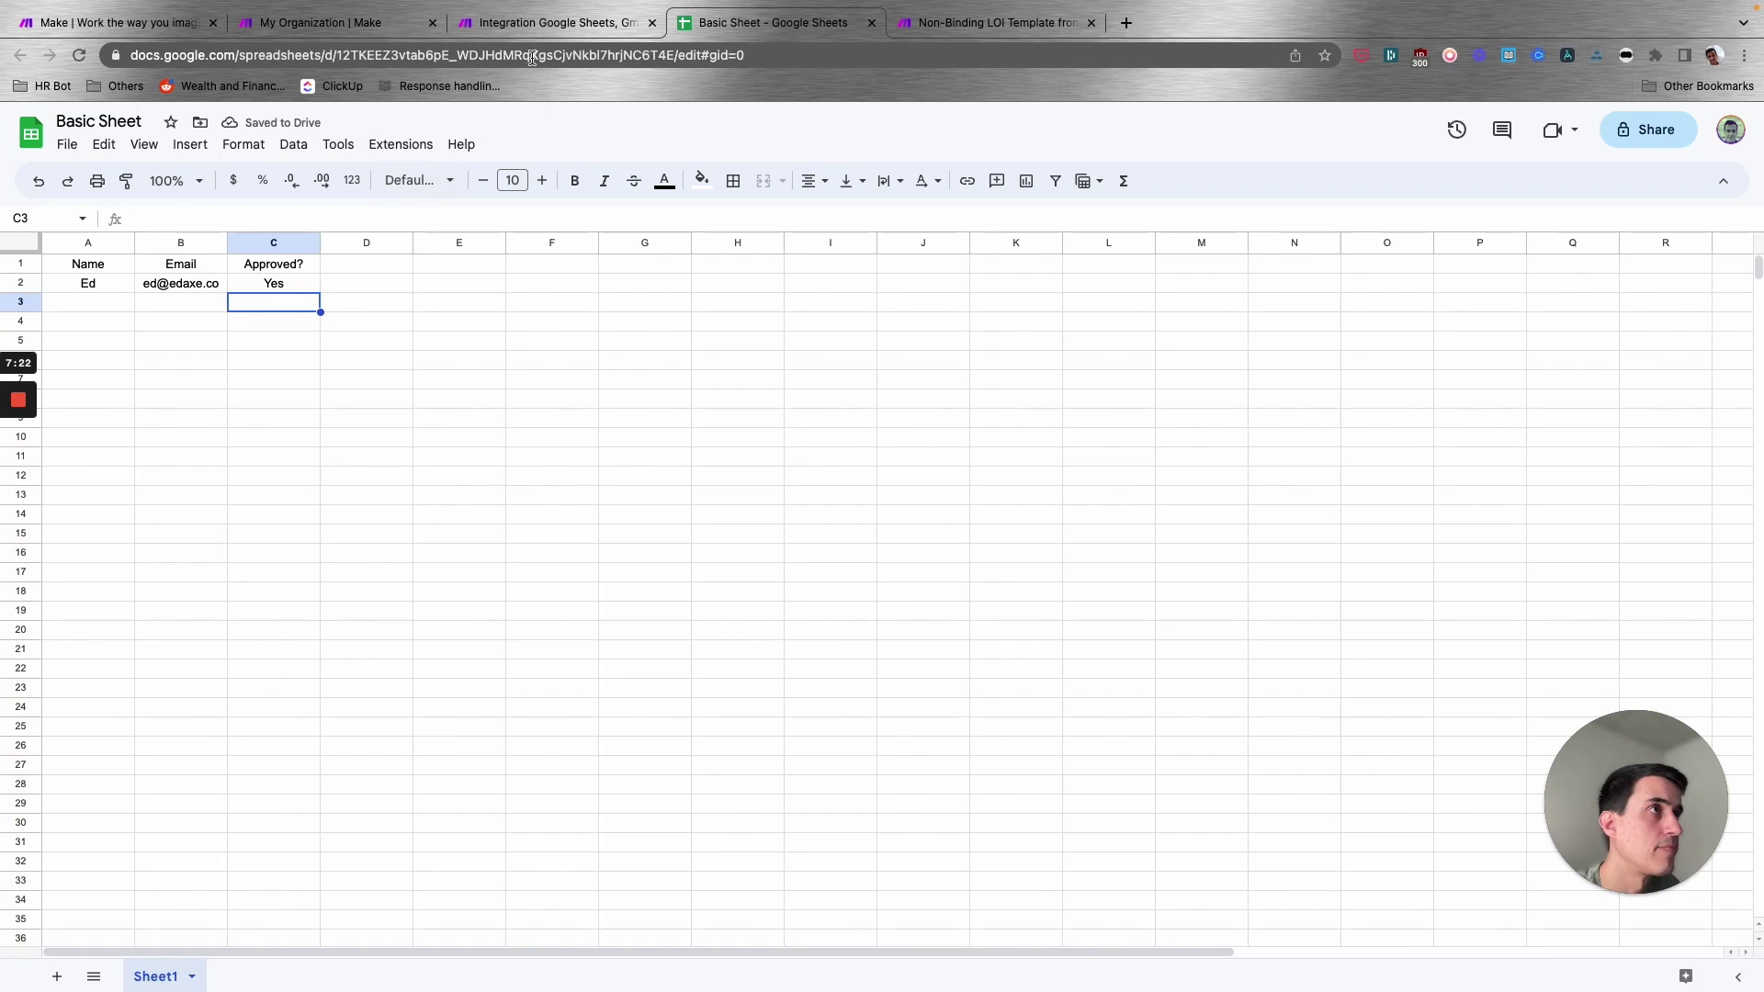
pyautogui.click(542, 22)
# - Run only the Google Sheets module and check the returned row-2 bundle against Basic Sheet
pyautogui.rightClick(585, 470)
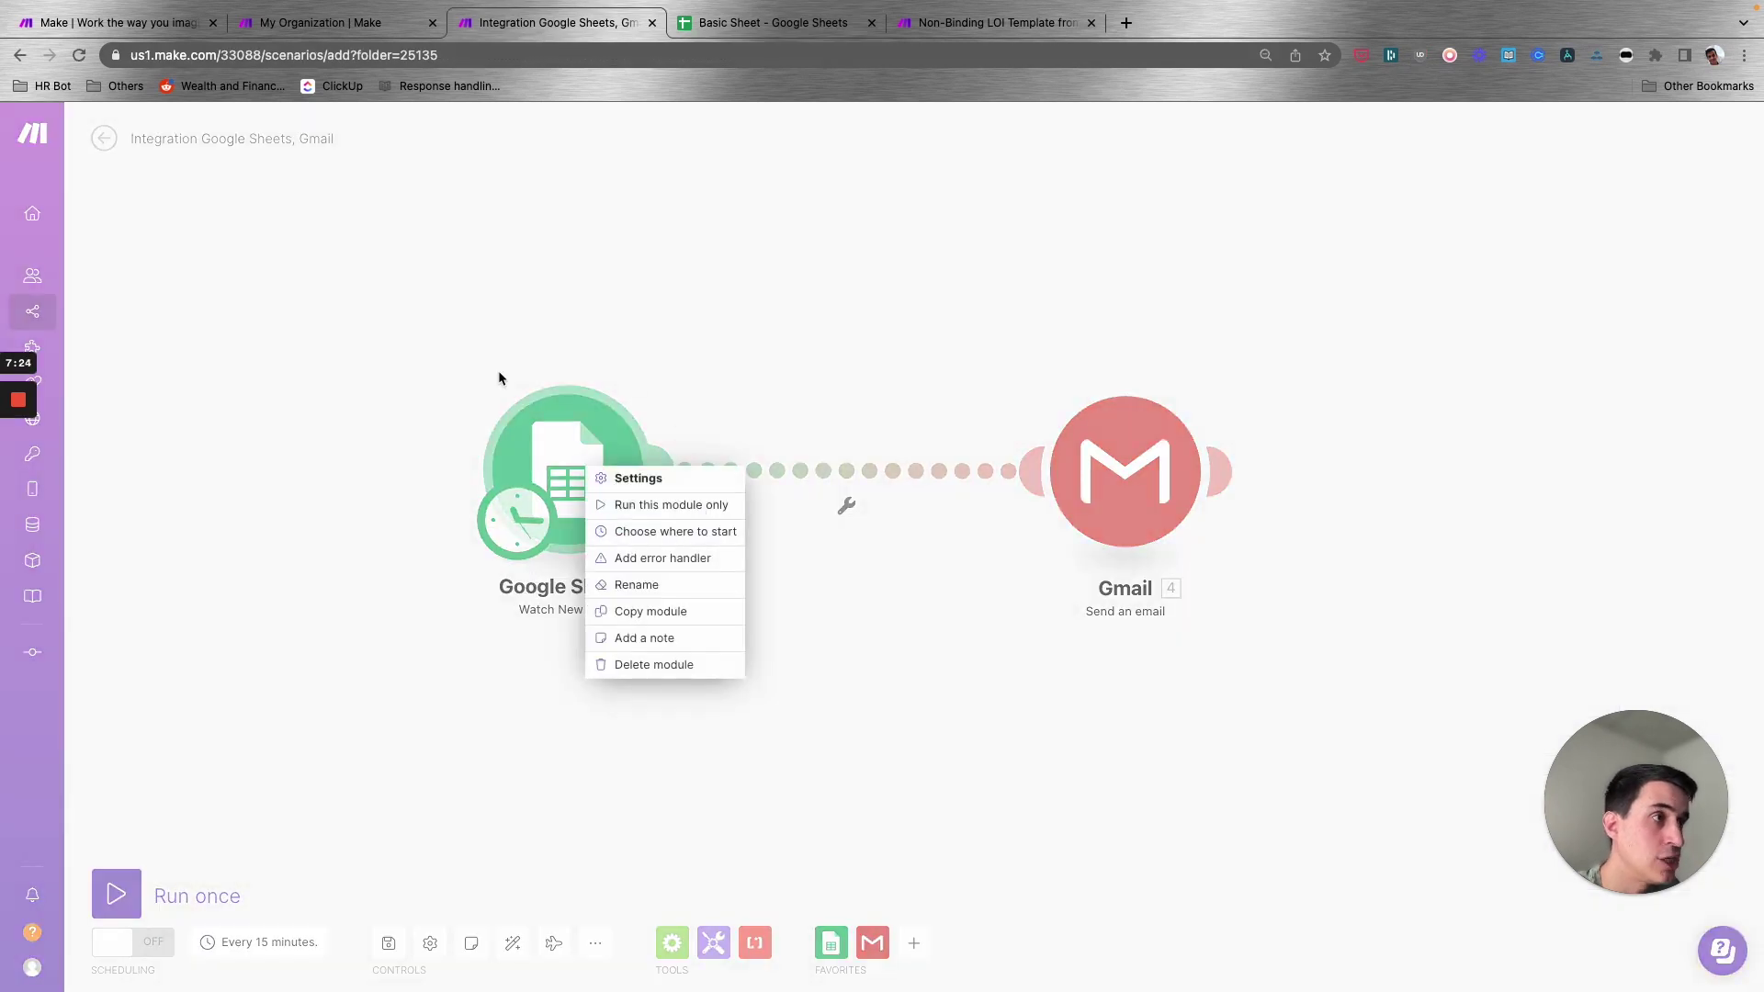
pyautogui.click(676, 515)
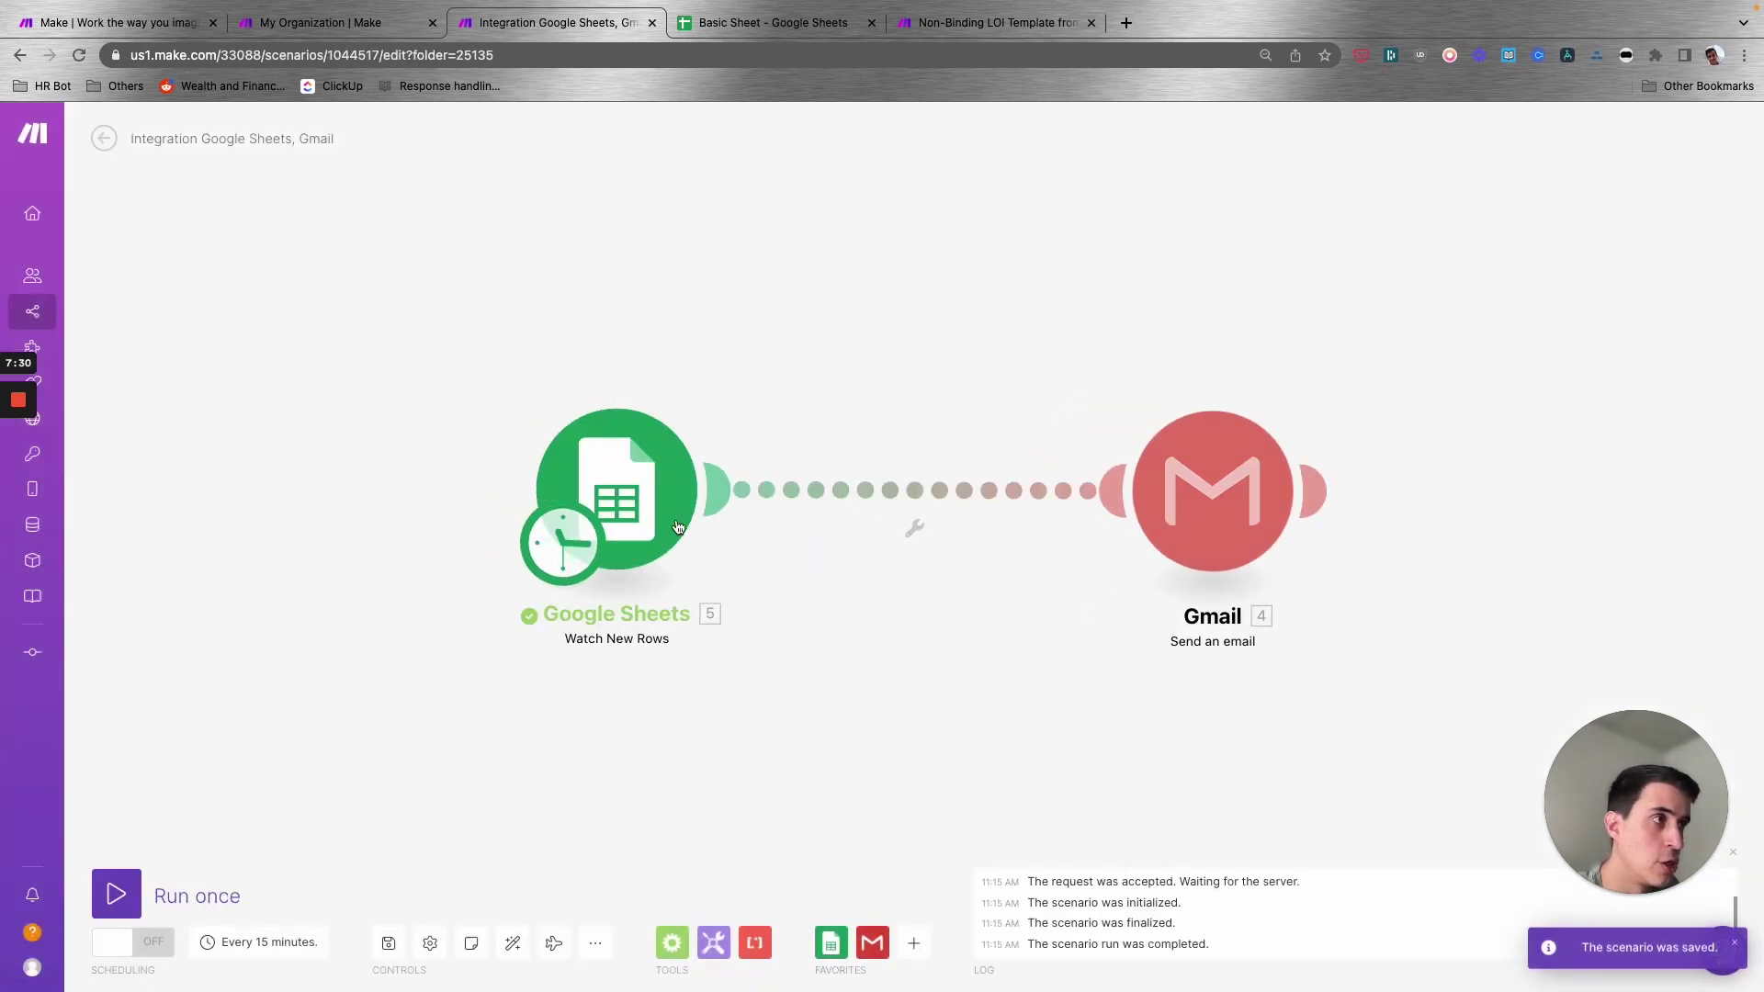
pyautogui.click(712, 395)
pyautogui.moveTo(943, 478); pyautogui.dragTo(809, 368)
pyautogui.click(942, 478)
pyautogui.moveTo(943, 471); pyautogui.dragTo(831, 388)
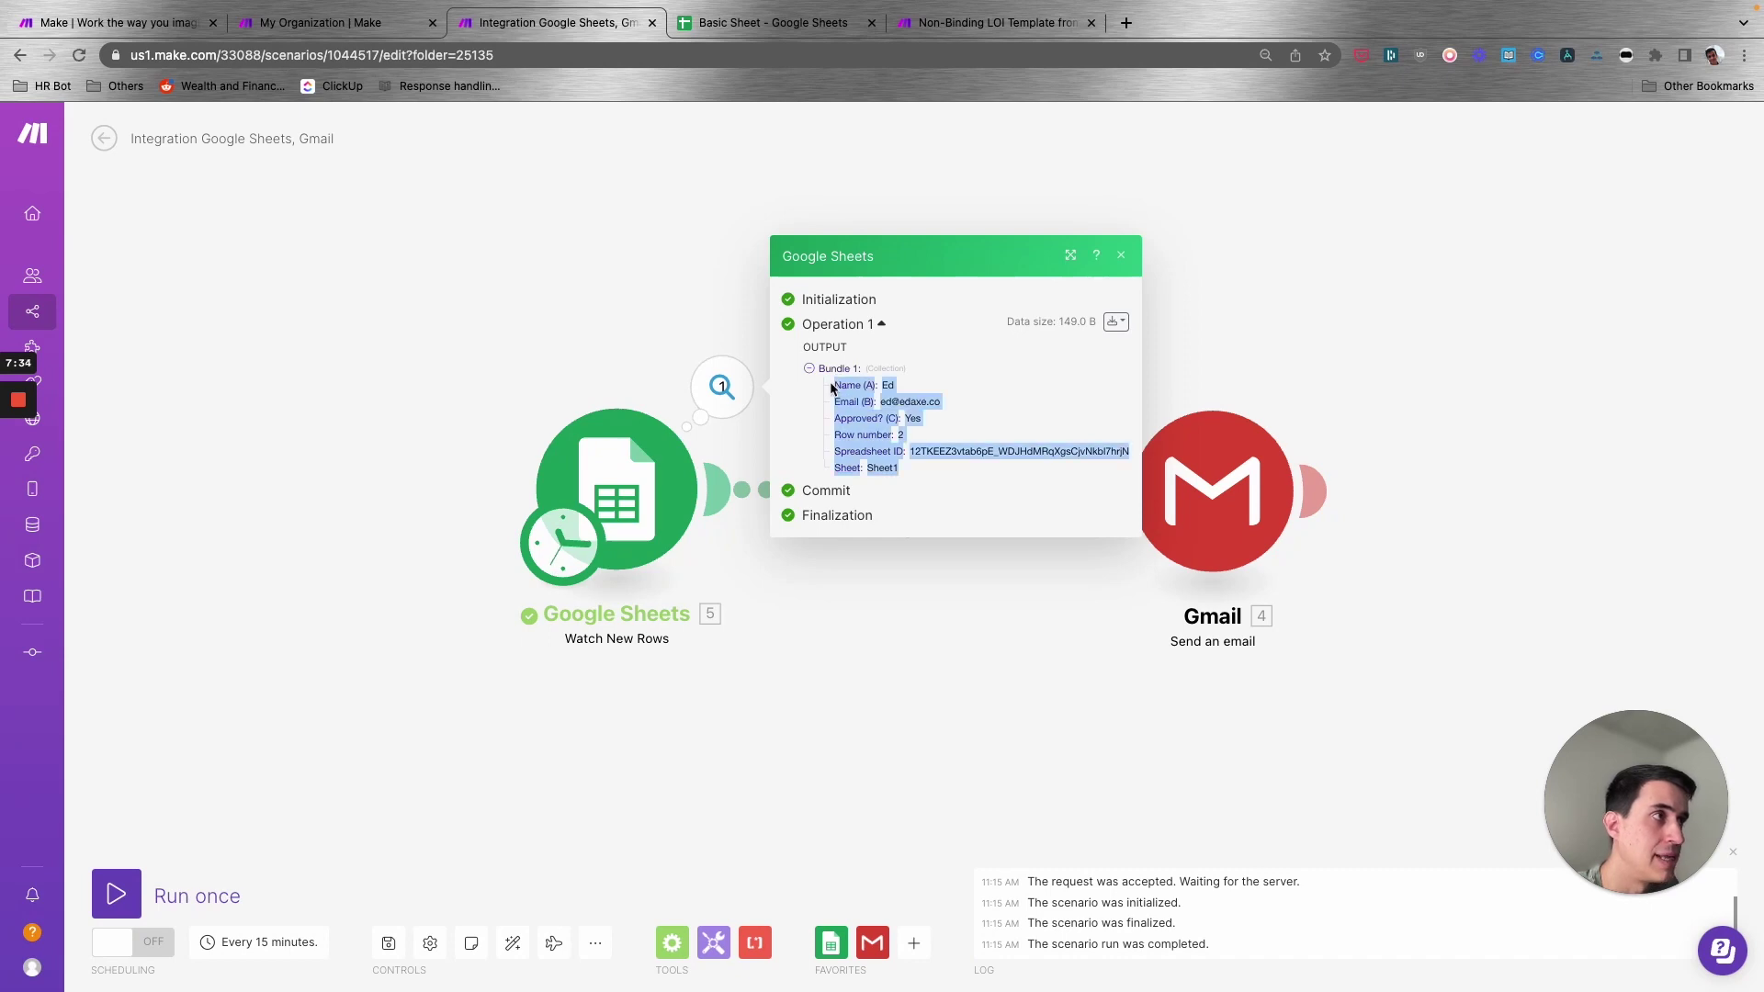
pyautogui.click(752, 23)
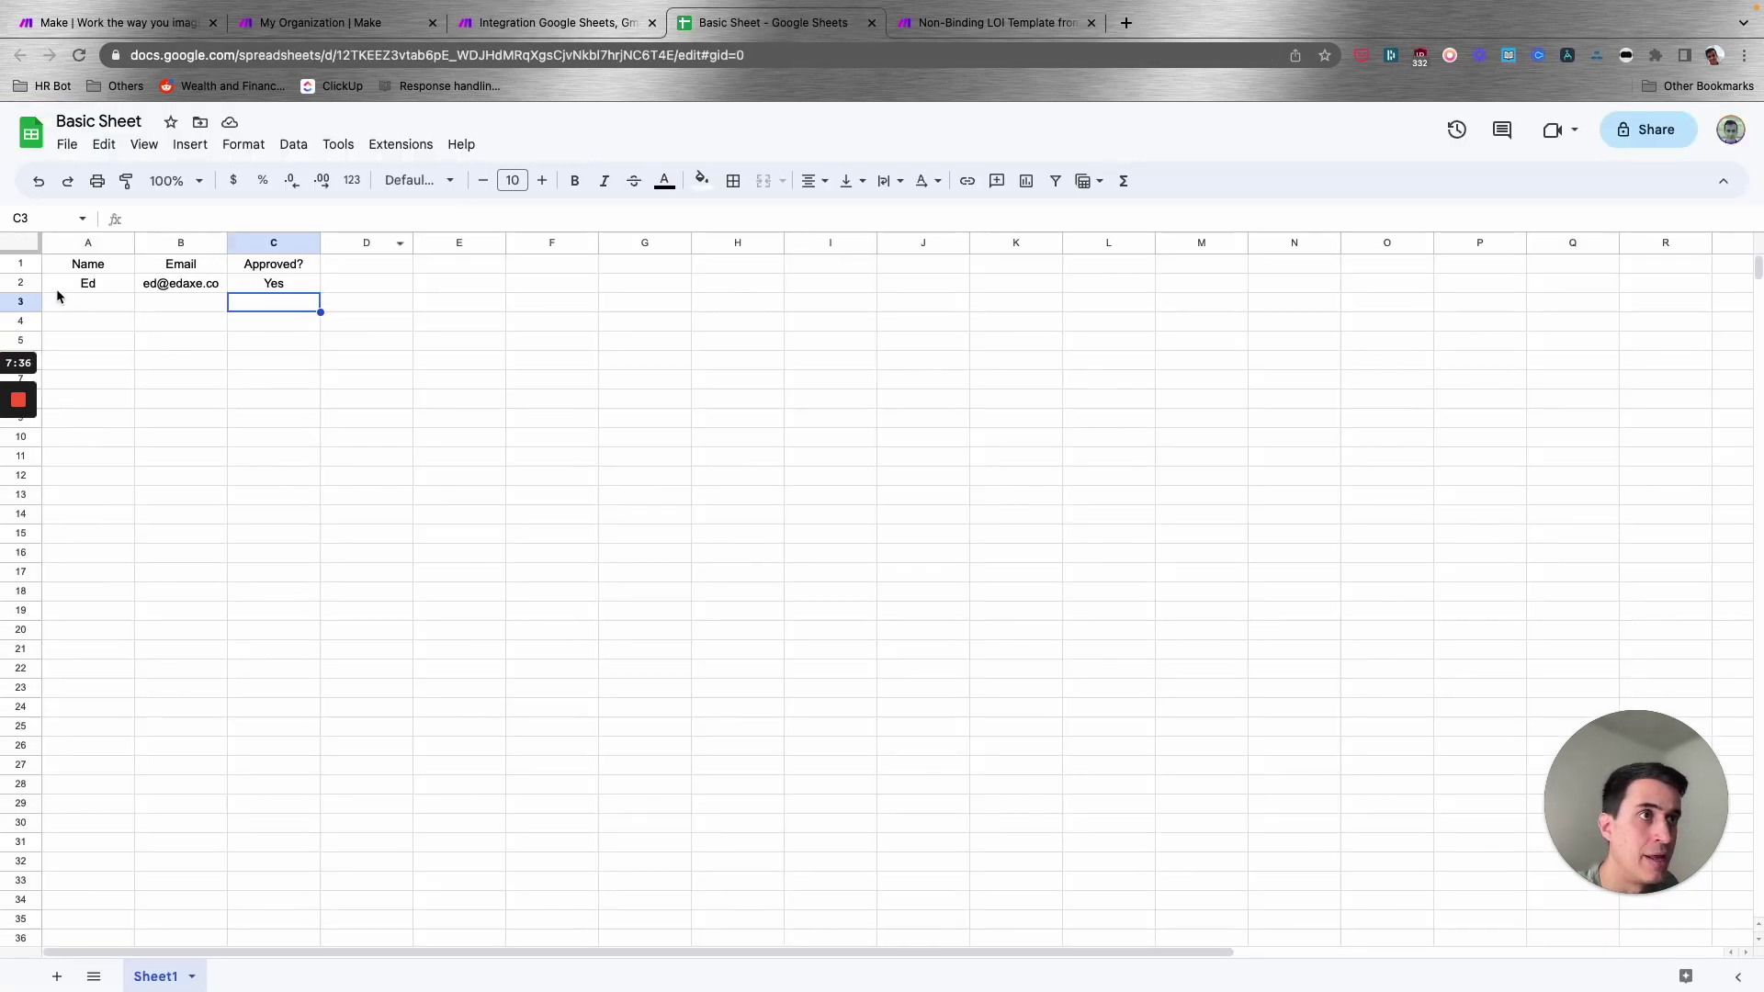
pyautogui.click(556, 22)
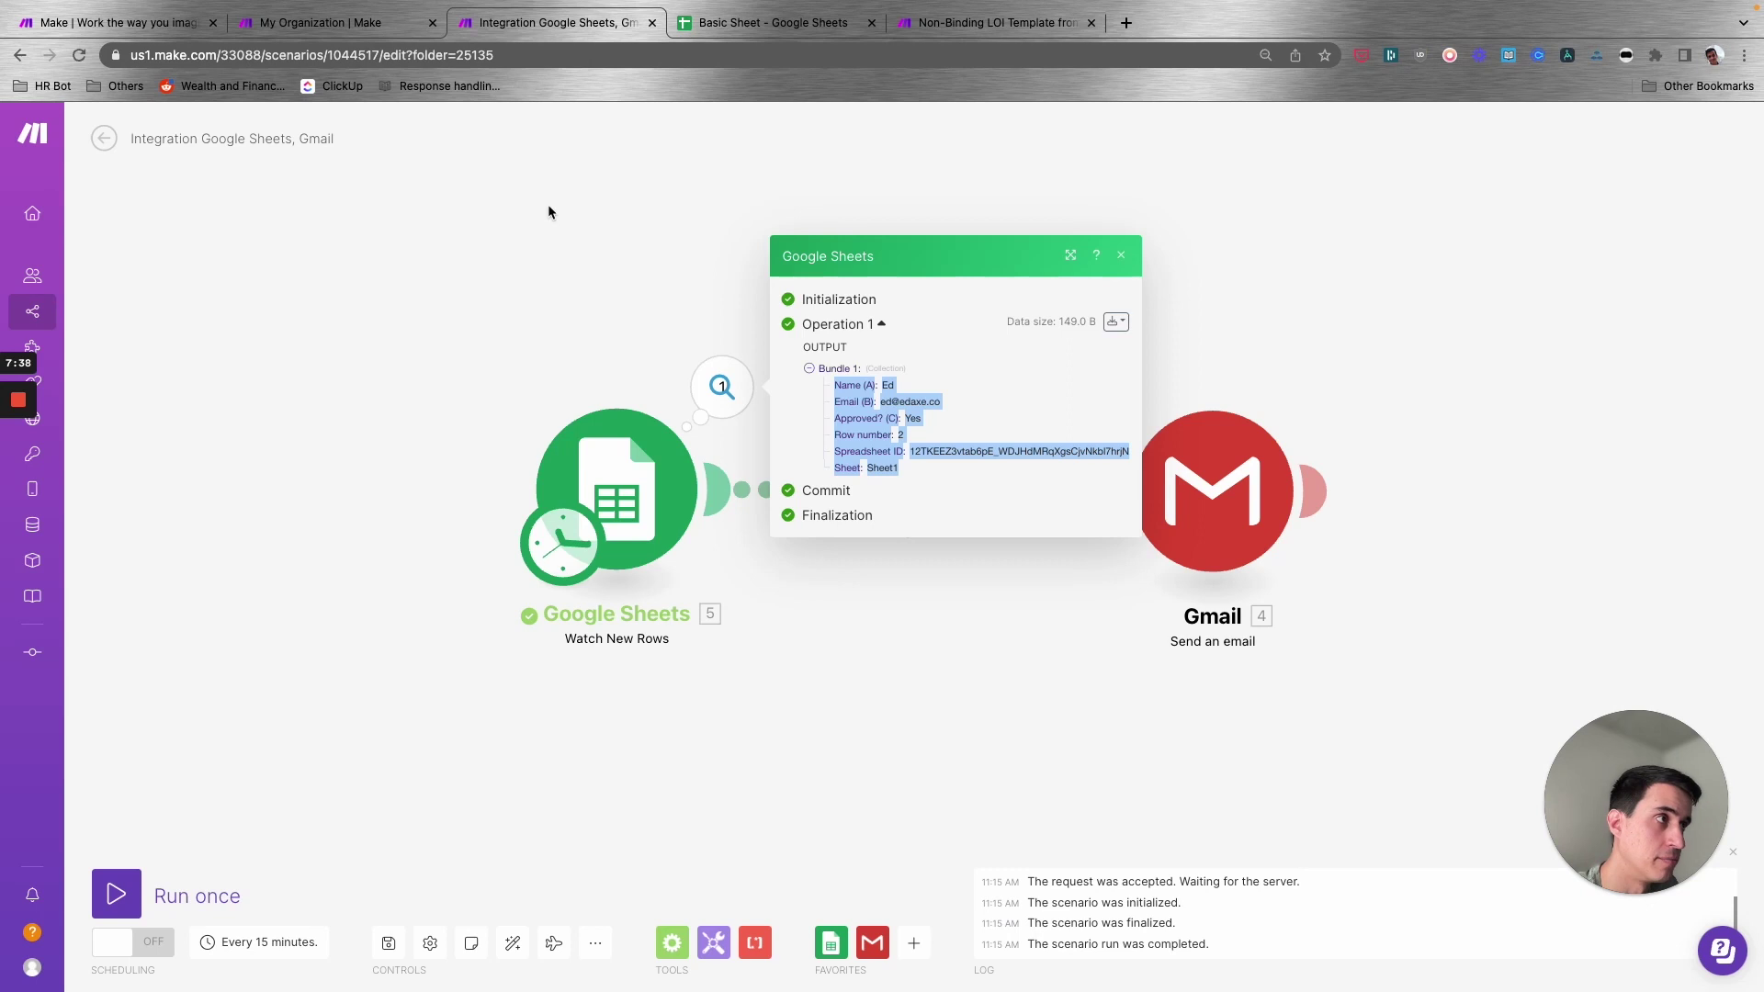
pyautogui.click(572, 241)
pyautogui.hscroll(1, 422, 487)
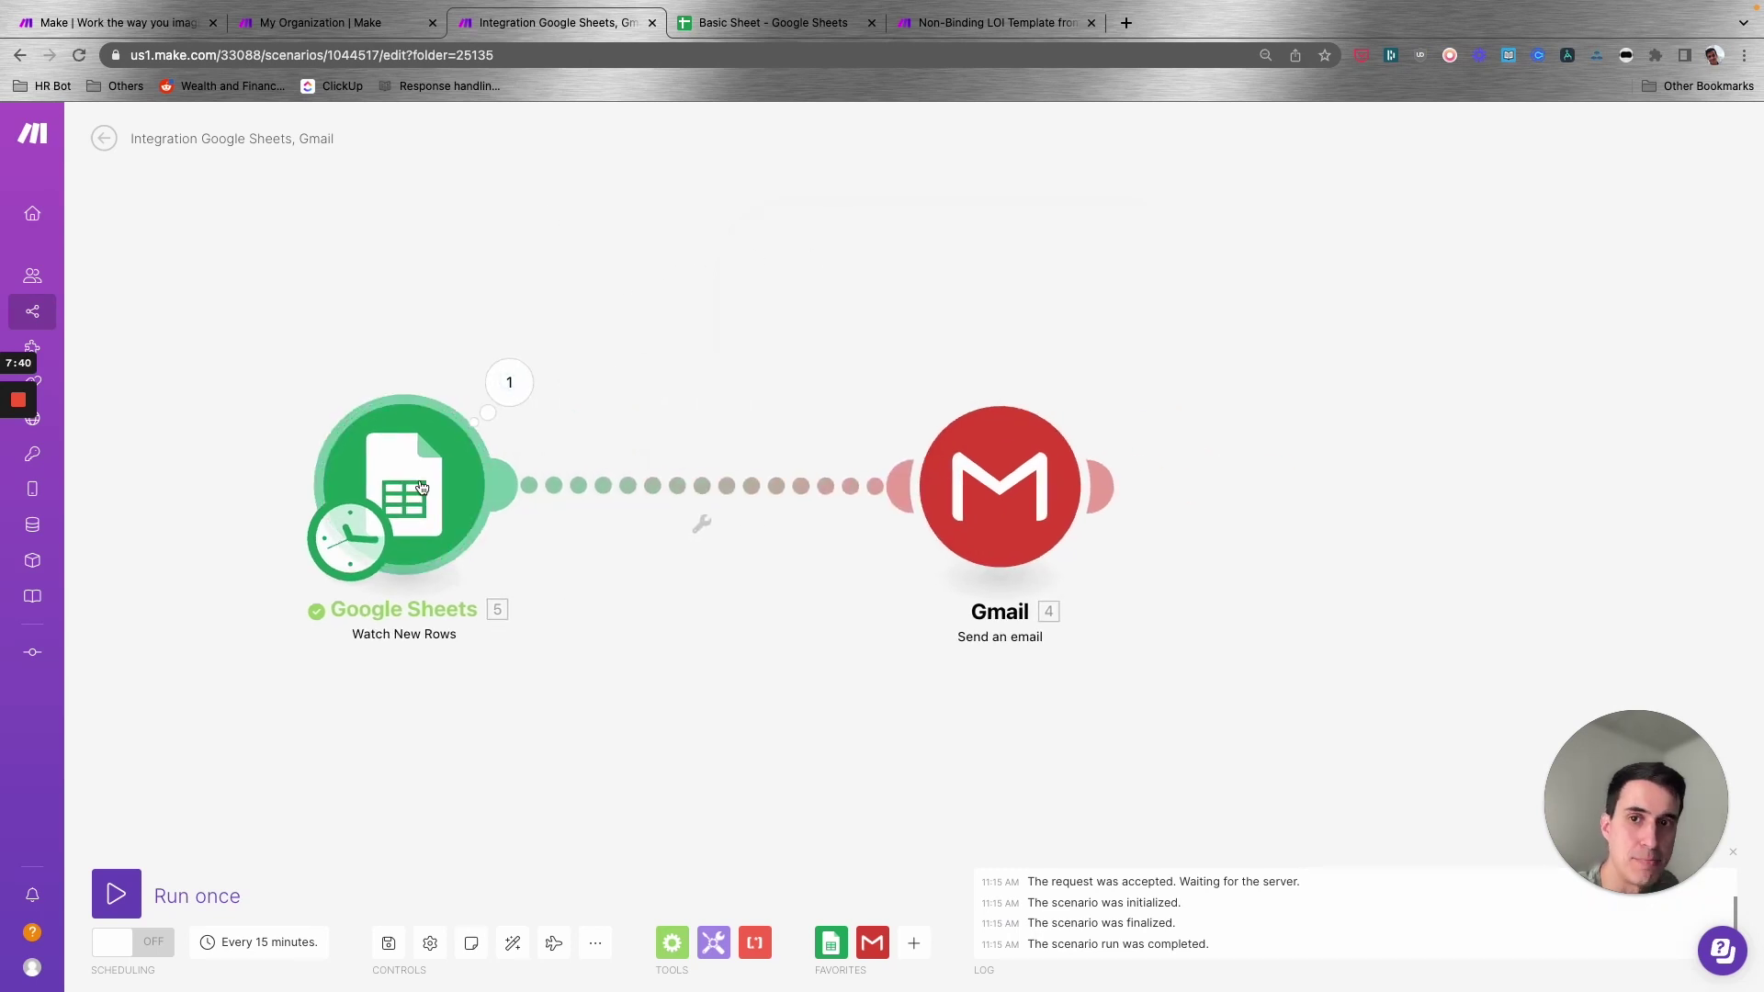
pyautogui.click(974, 503)
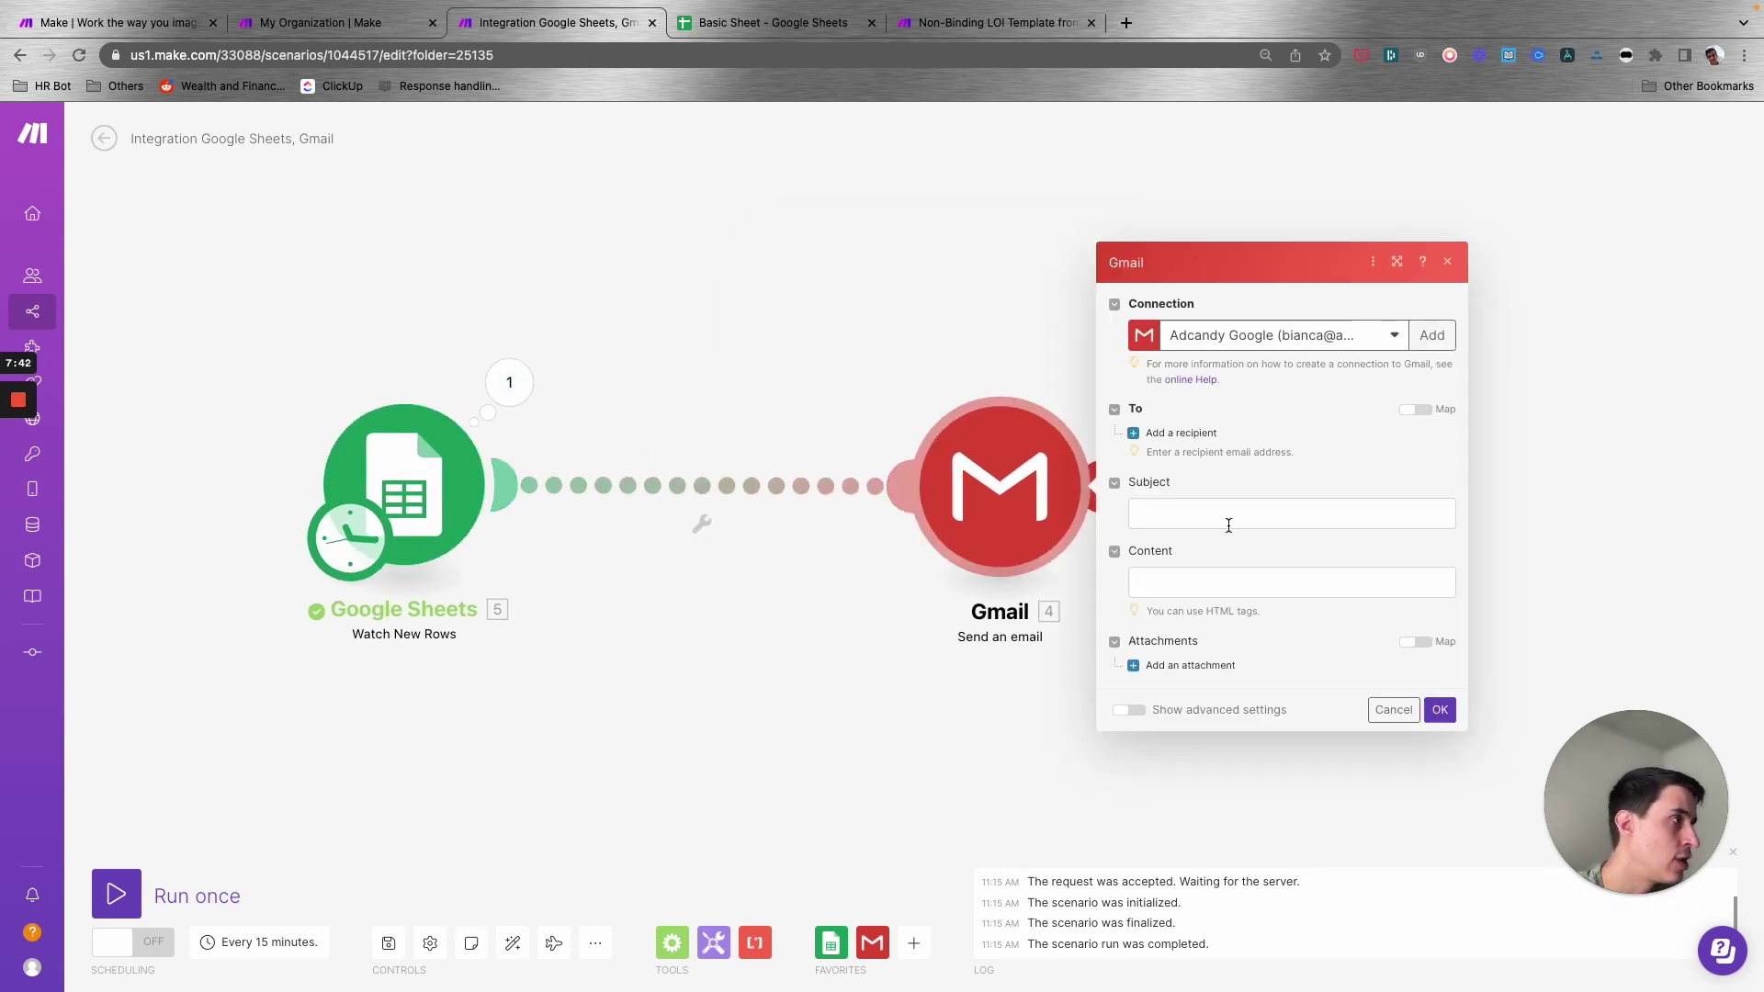
# - Choose the sender's Gmail connection and map the recipient to the sheet's Email (B)
pyautogui.click(1180, 432)
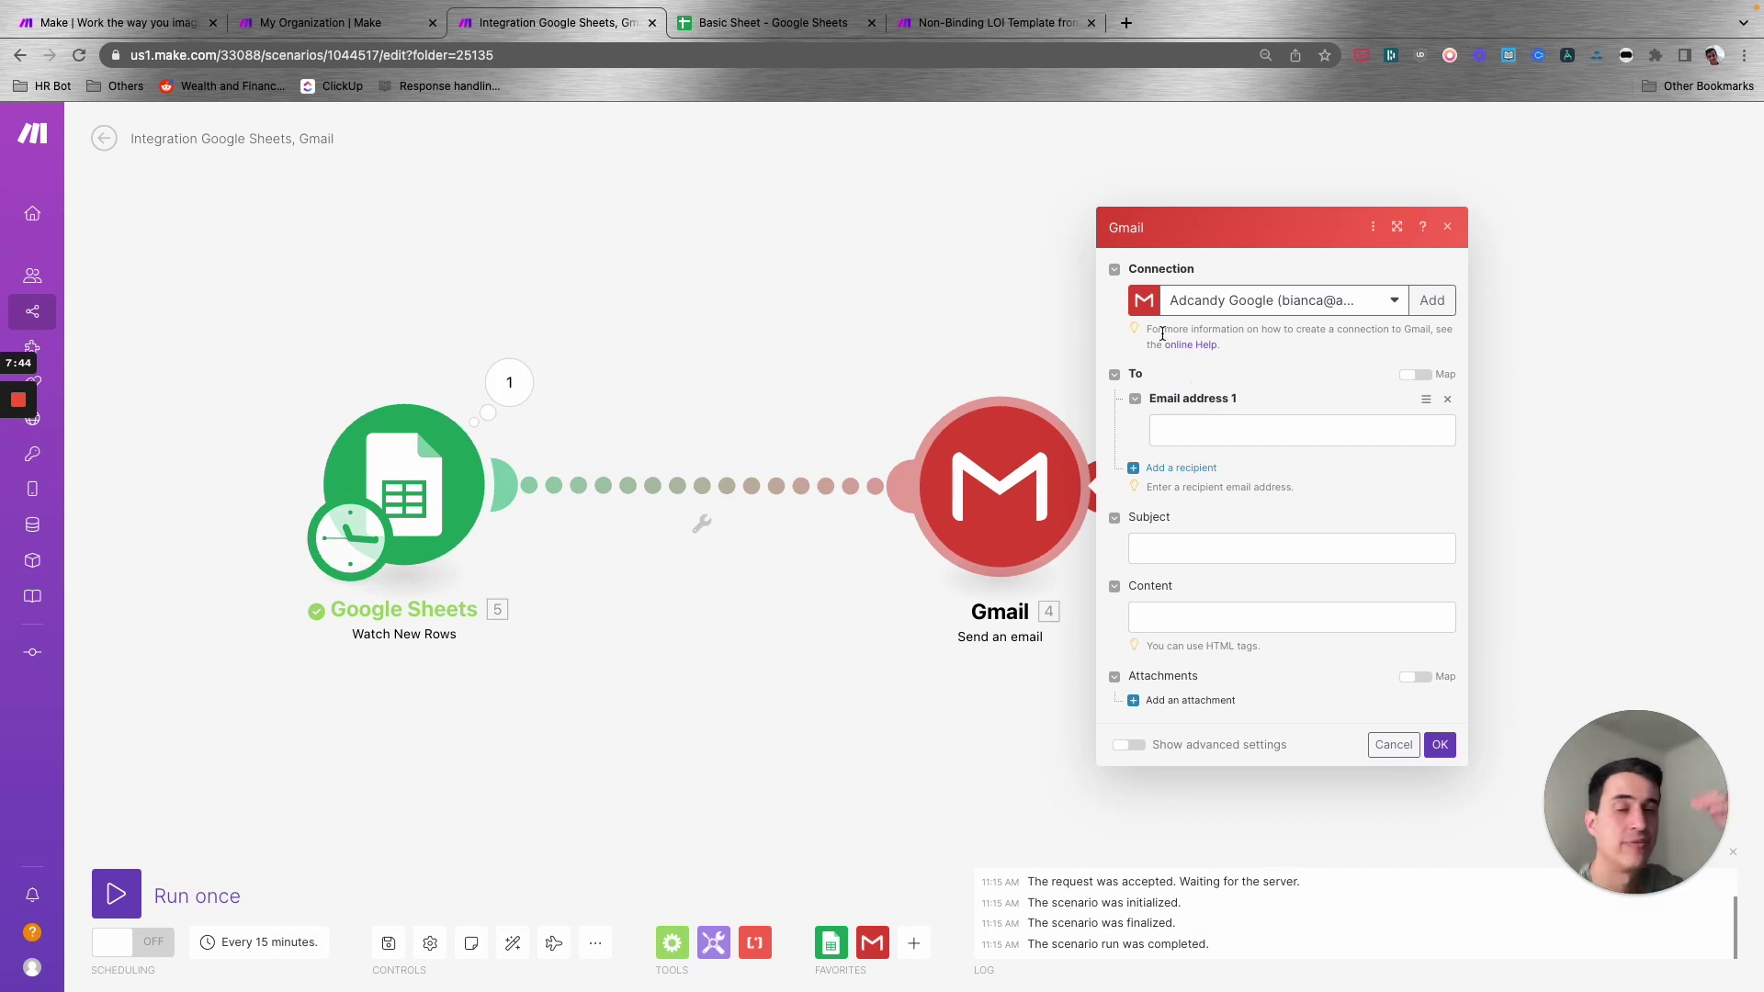
pyautogui.click(1272, 316)
pyautogui.click(1243, 555)
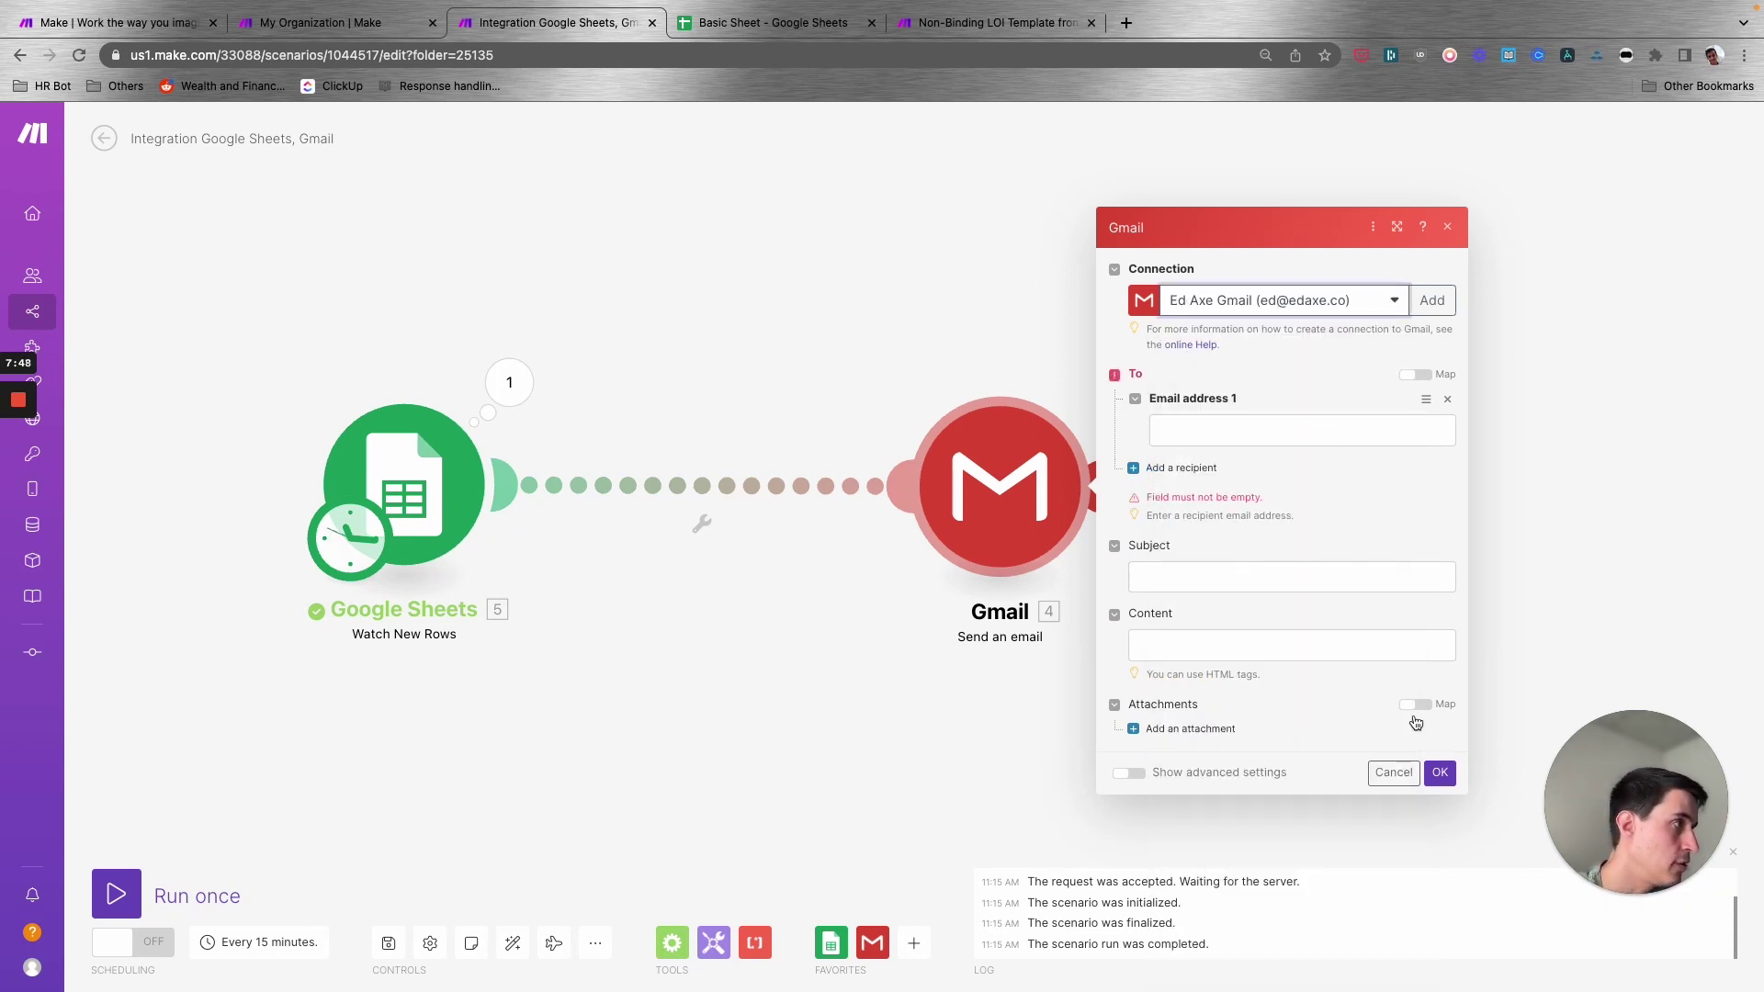
pyautogui.click(1439, 772)
pyautogui.click(1234, 430)
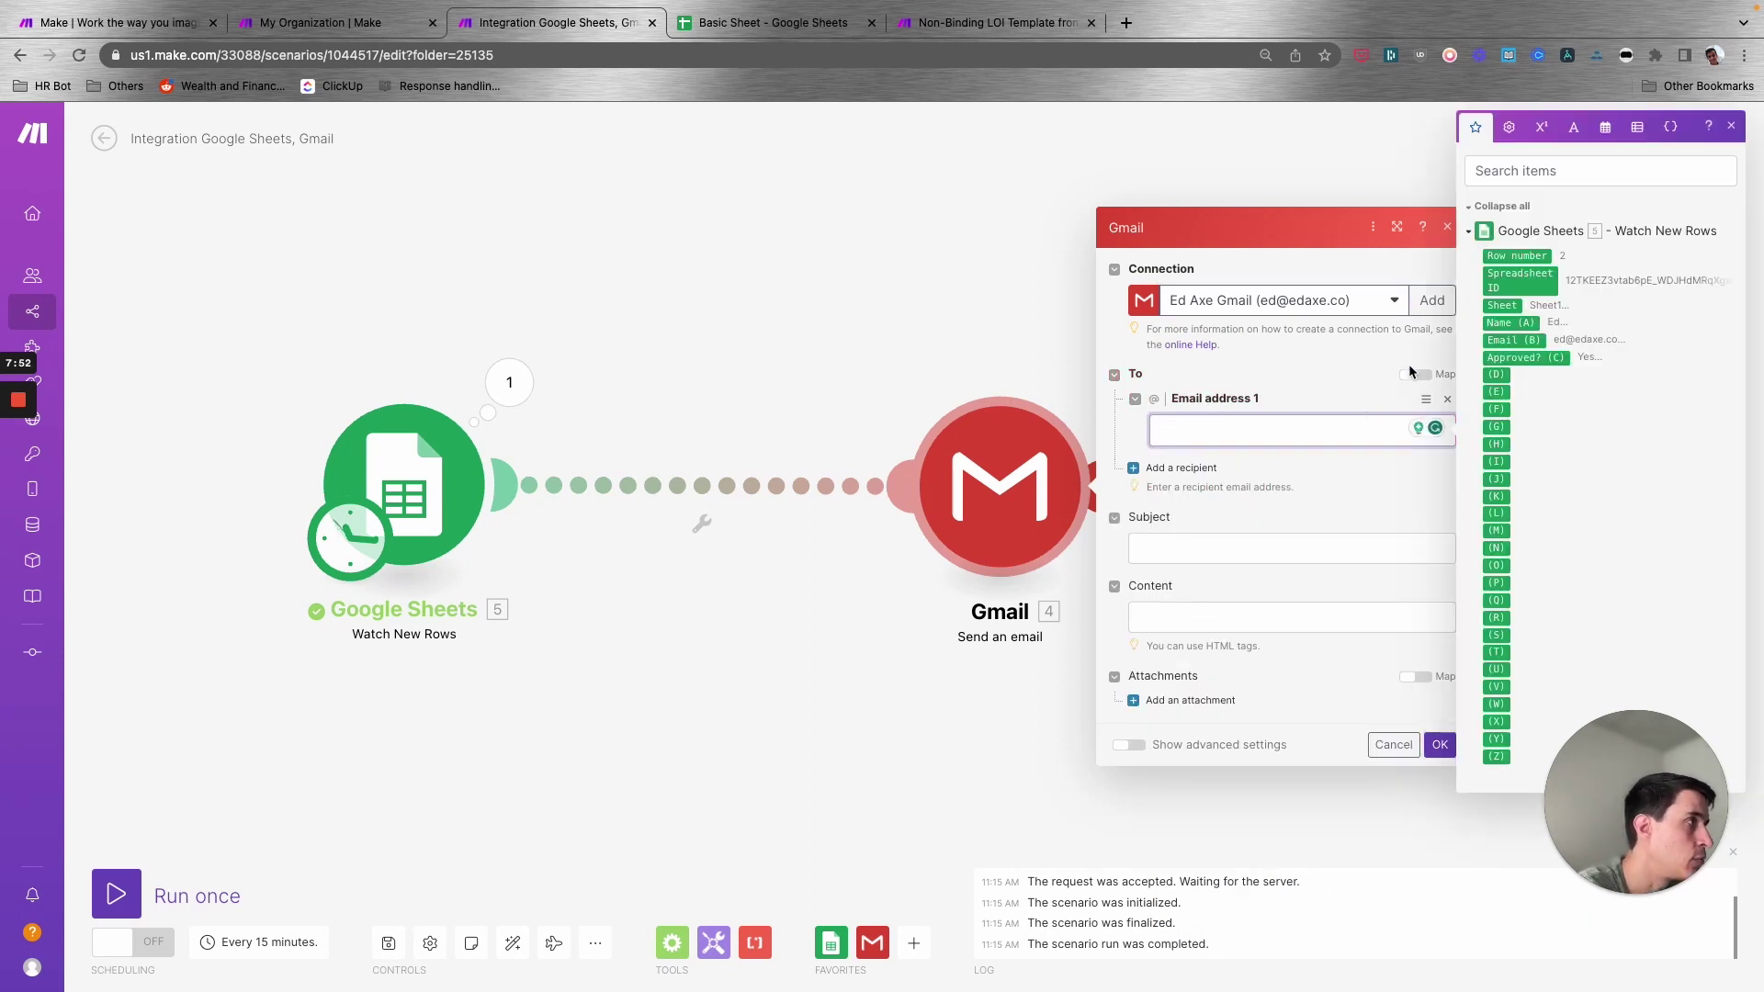
pyautogui.click(1509, 339)
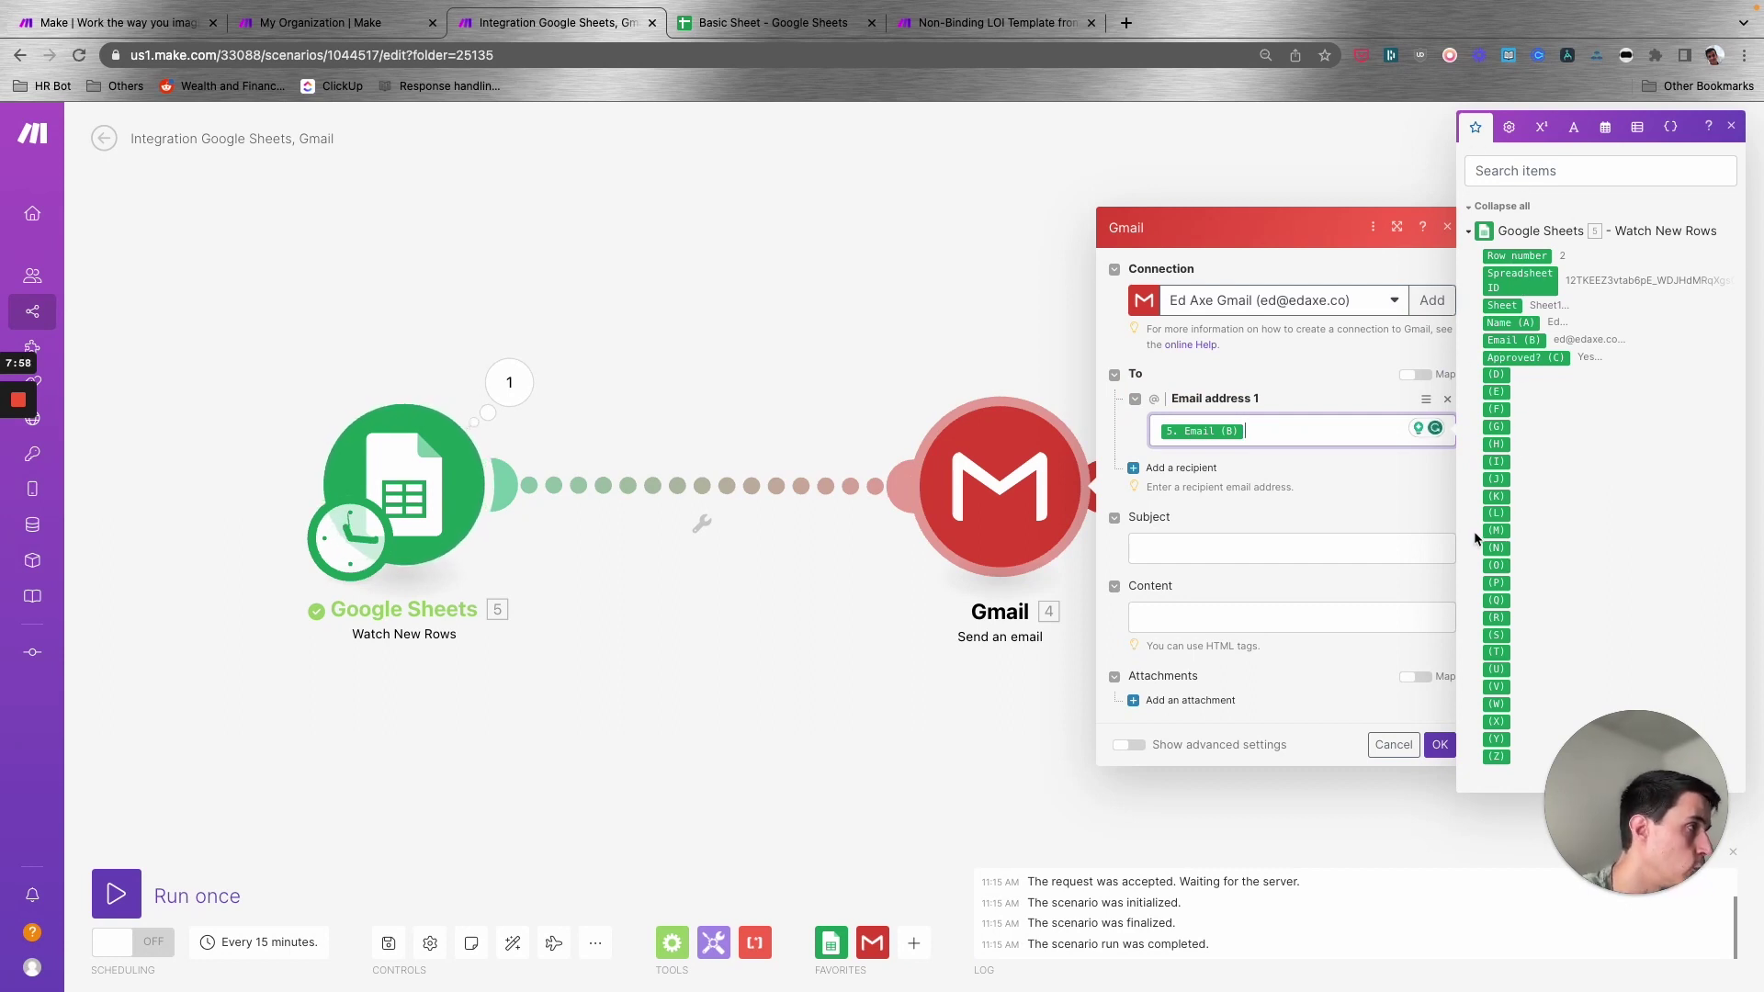
# - Set the subject to 'Email to' followed by the mapped Name (A)
pyautogui.click(1246, 552)
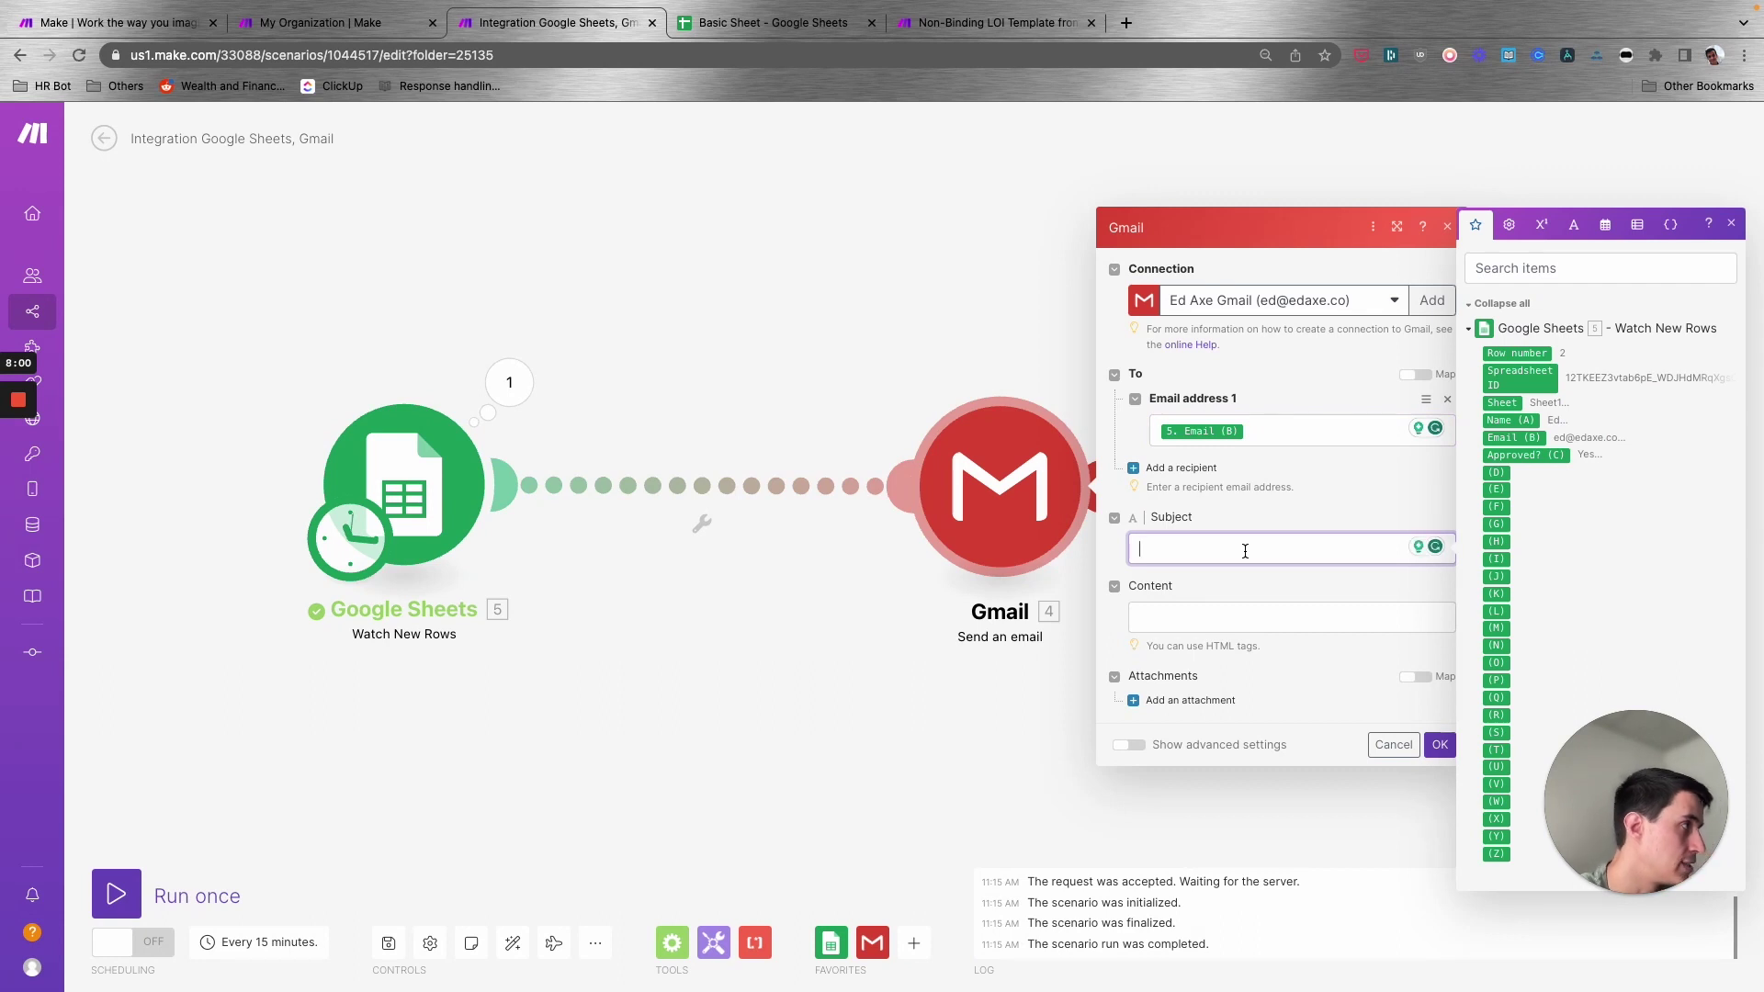
pyautogui.write('Email to')
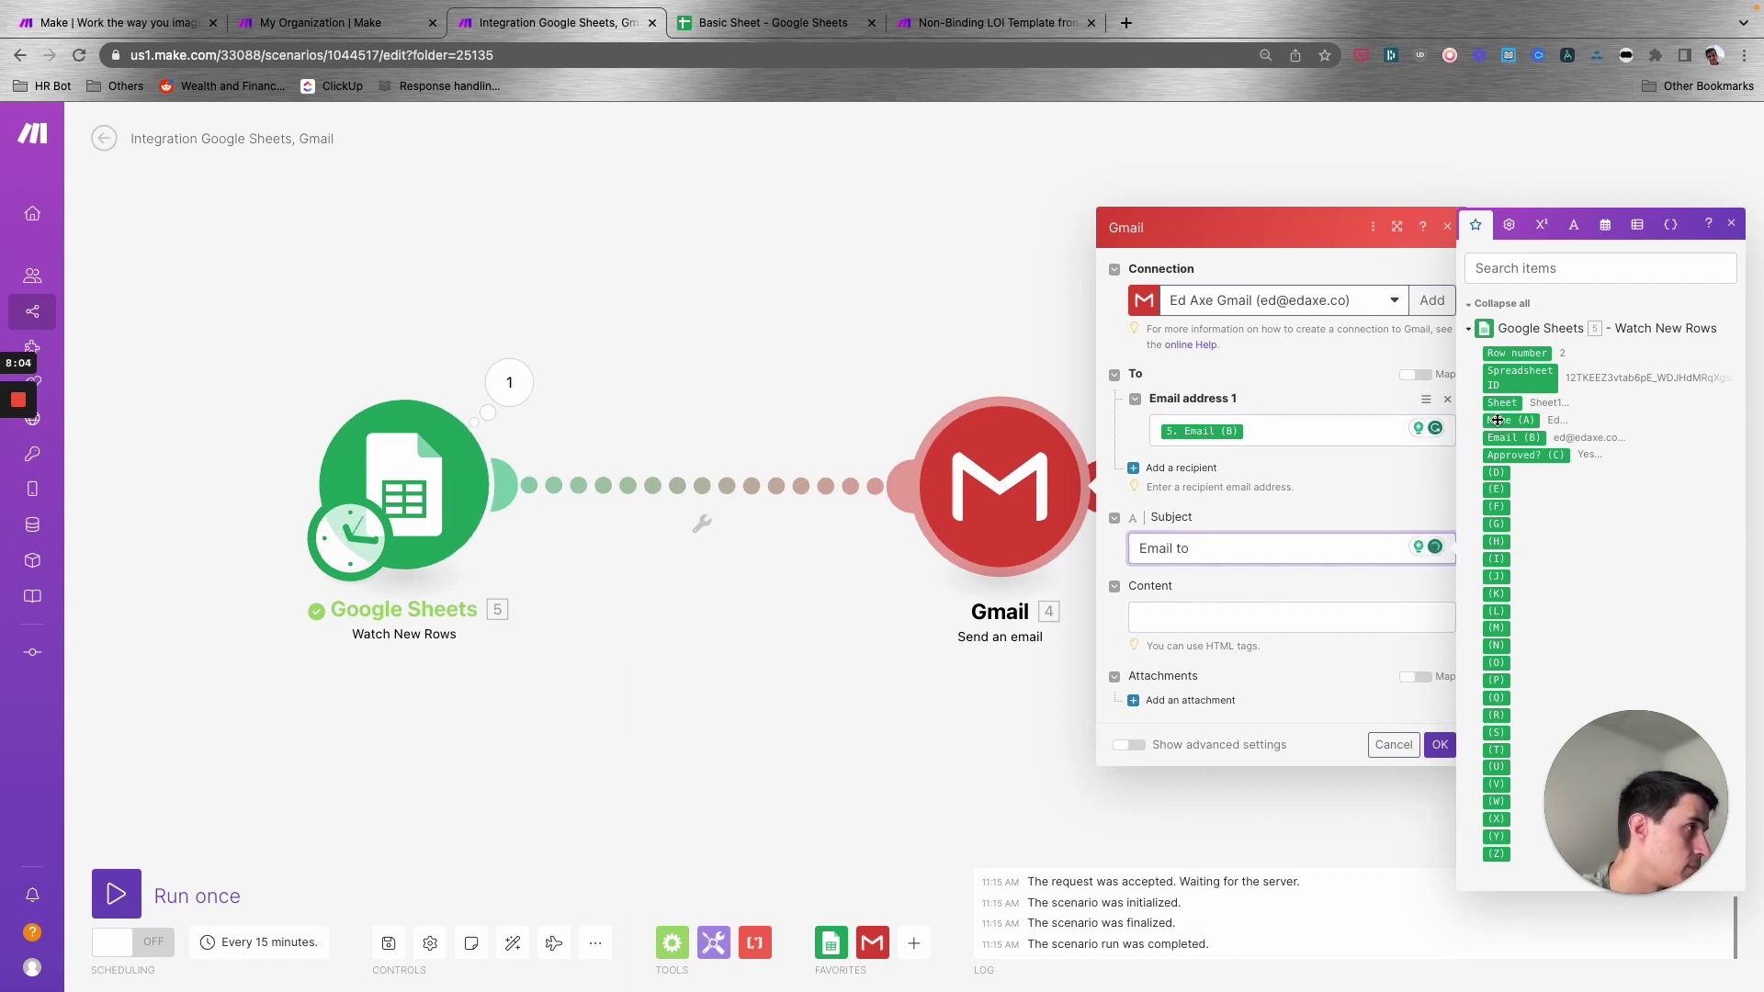
pyautogui.click(1499, 420)
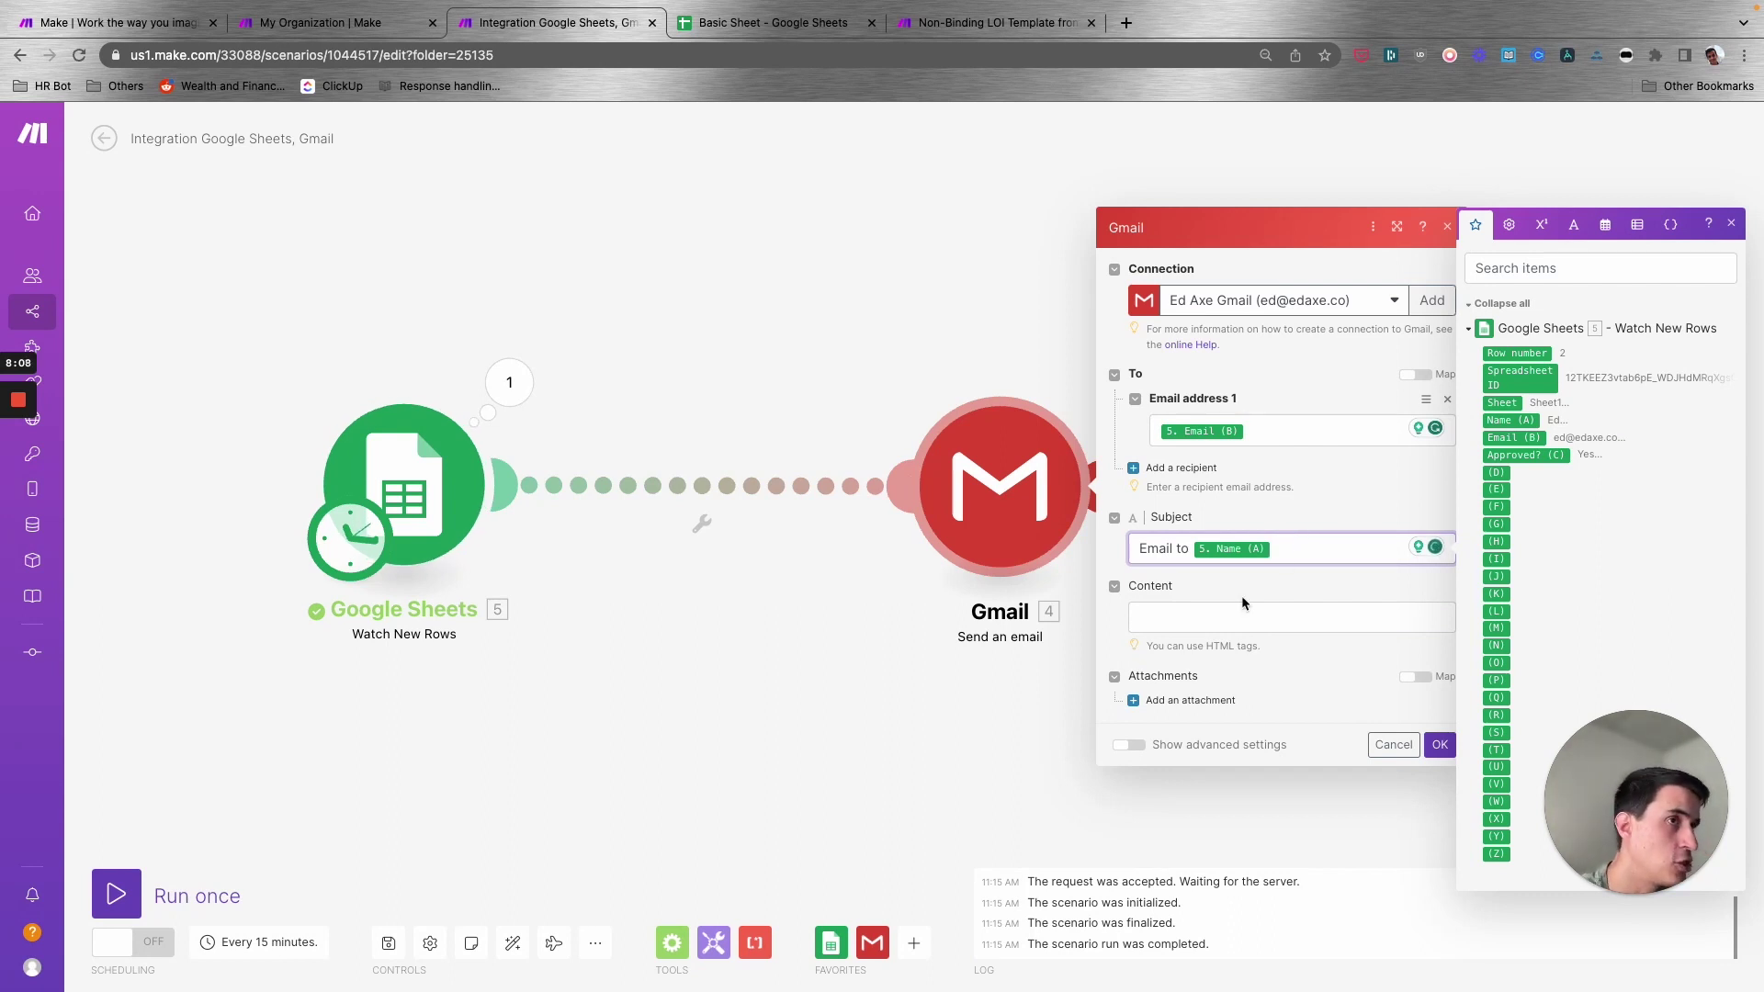
# - Write the body 'Hi, Name (A)' then 'This is a test', and save the scenario
pyautogui.click(1223, 621)
pyautogui.write('Hi,')
pyautogui.press('Return')
pyautogui.press('Return')
pyautogui.write('Thi')
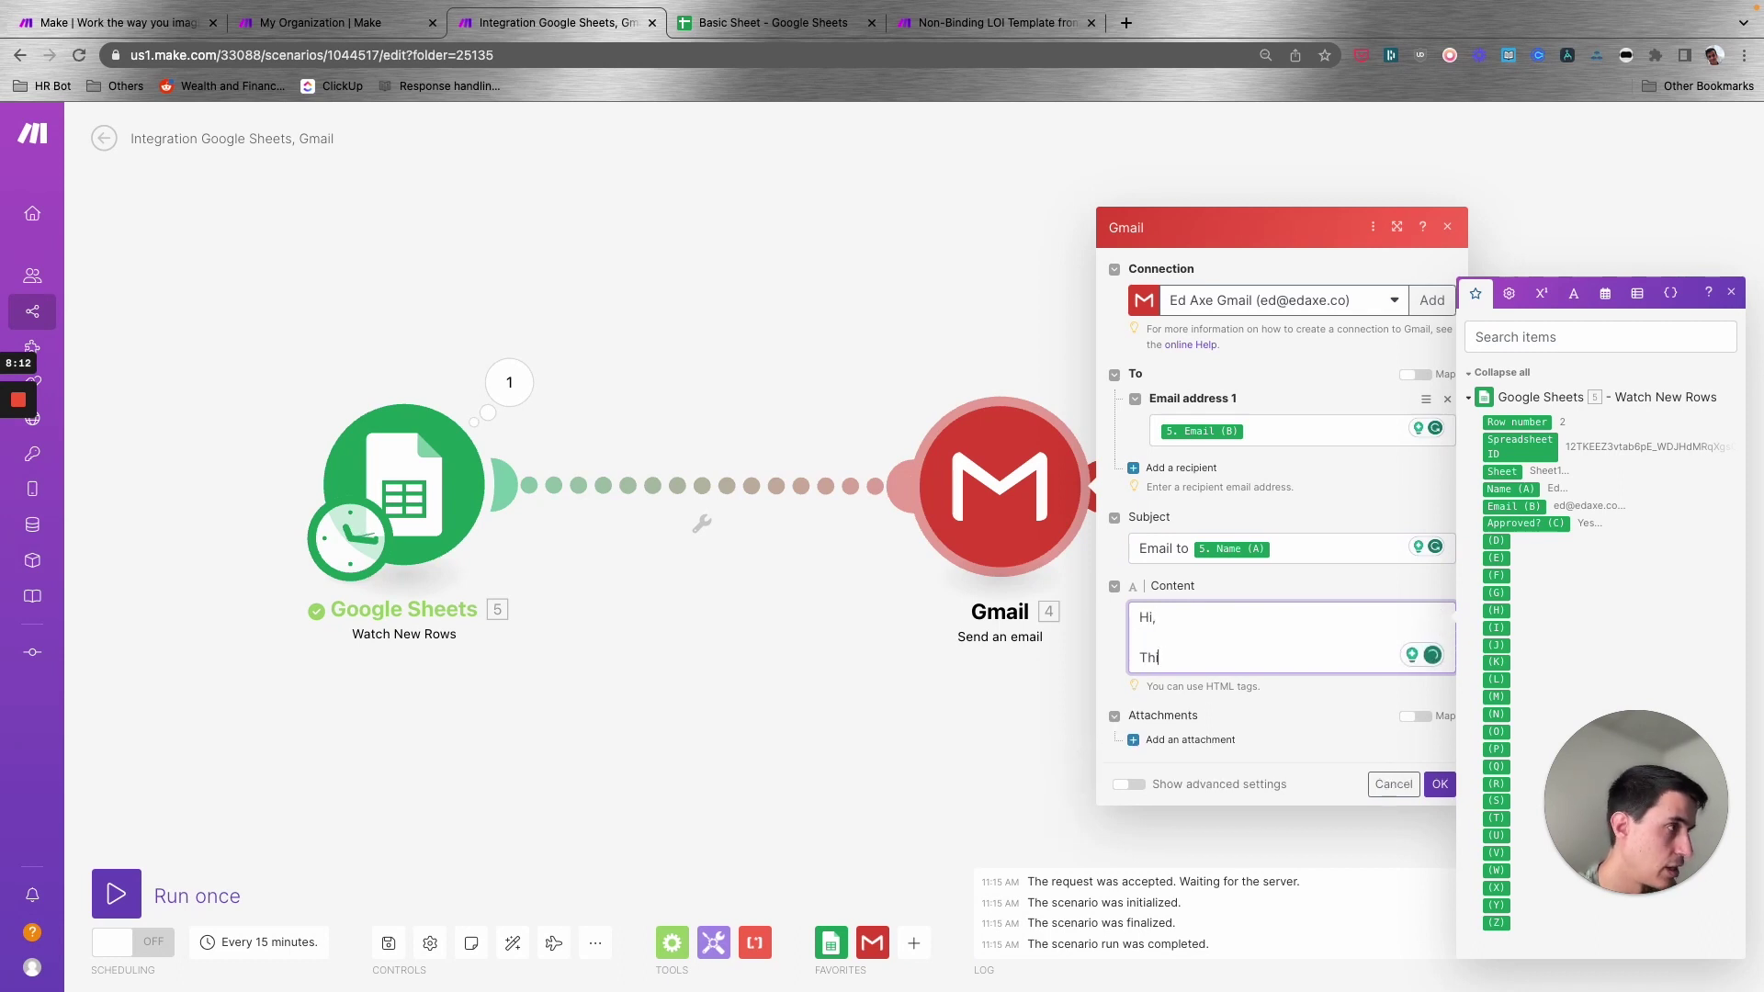
pyautogui.write('s is a test')
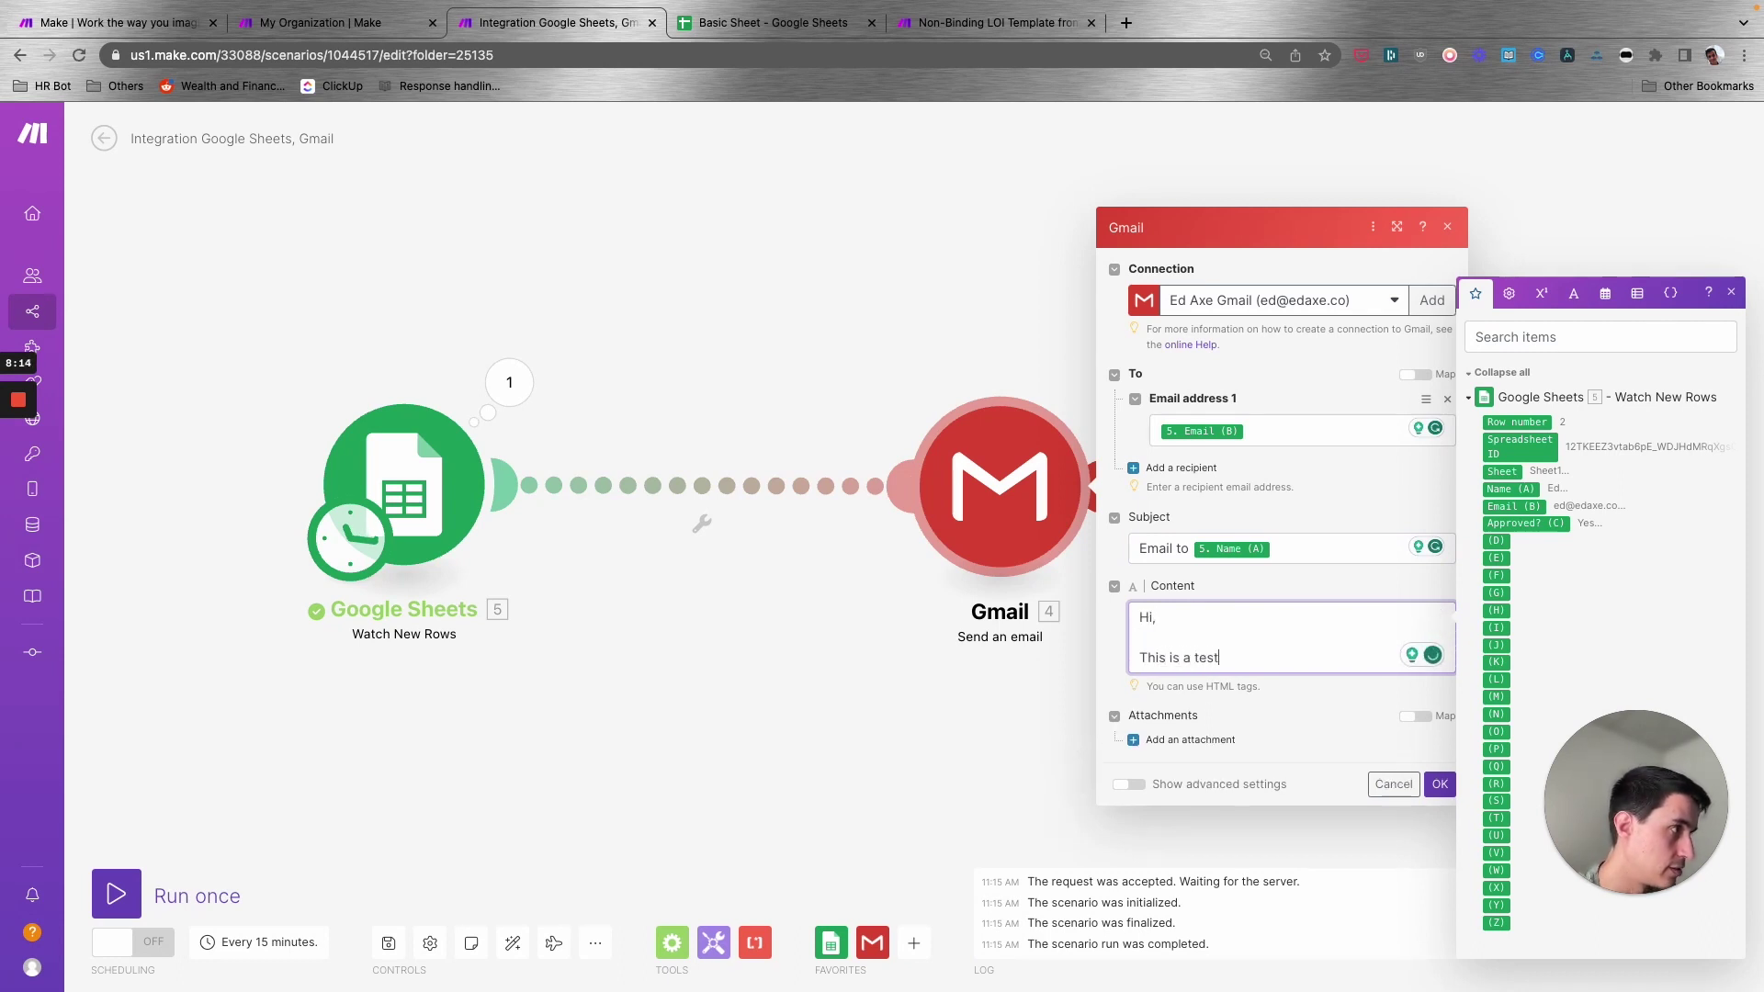
pyautogui.click(1156, 616)
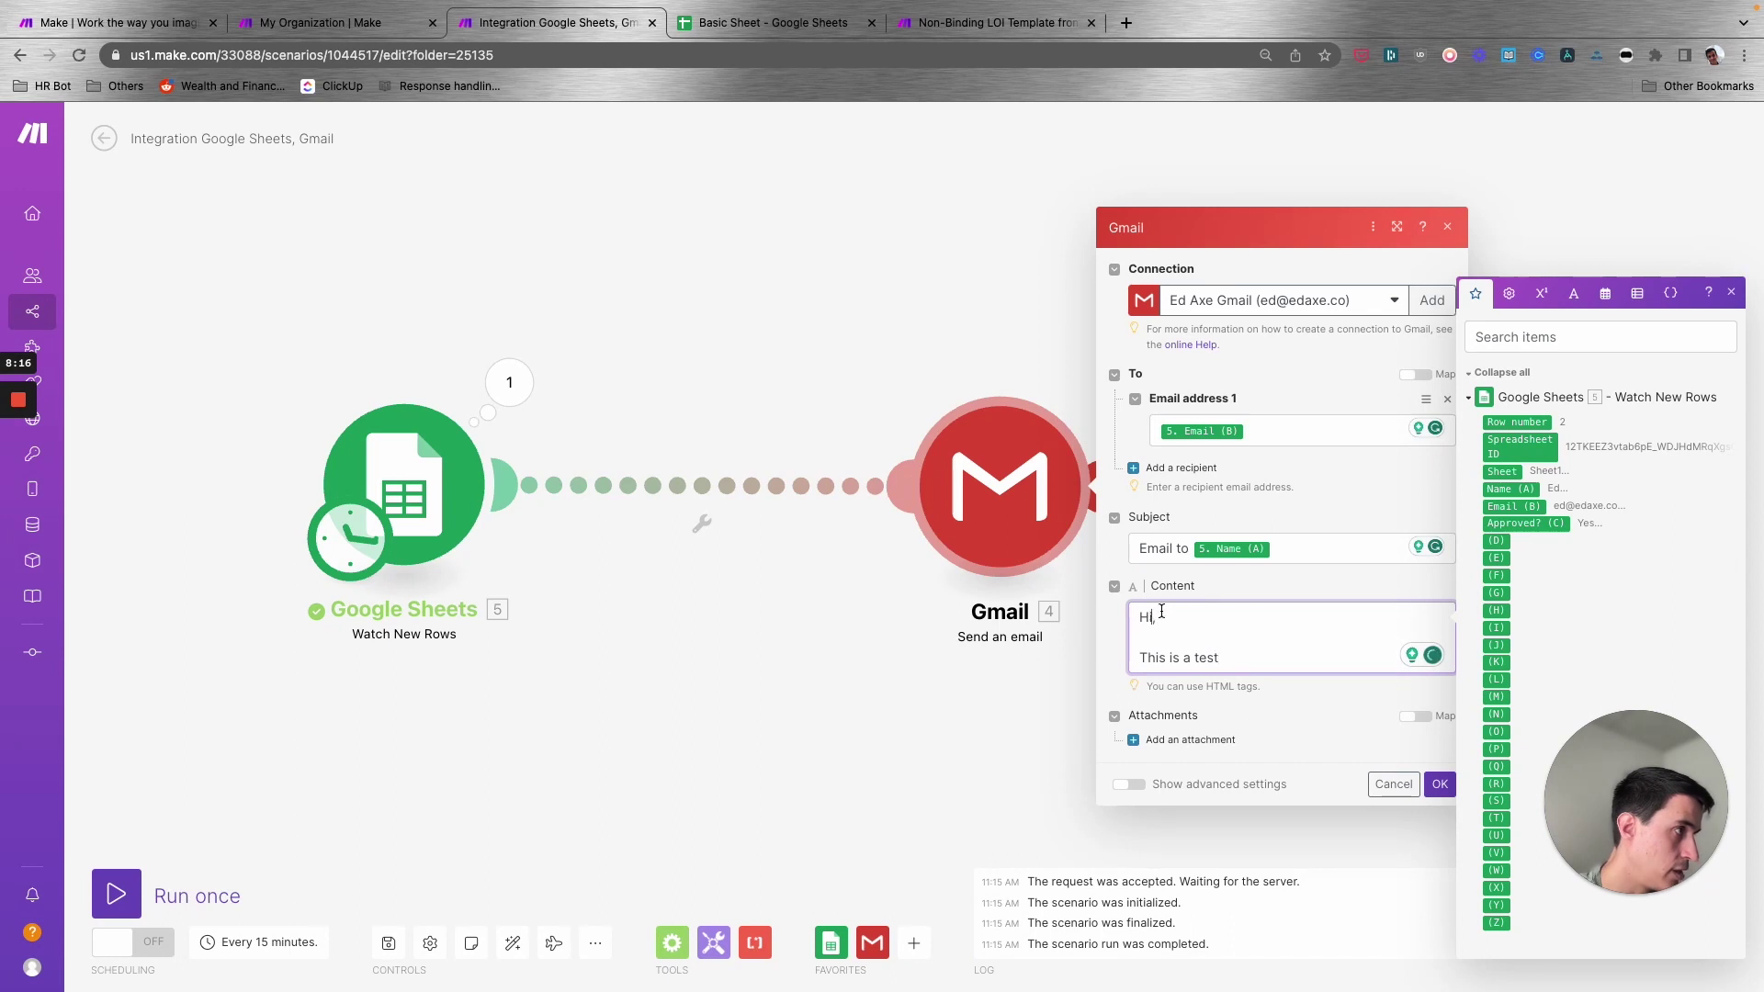
pyautogui.click(1503, 489)
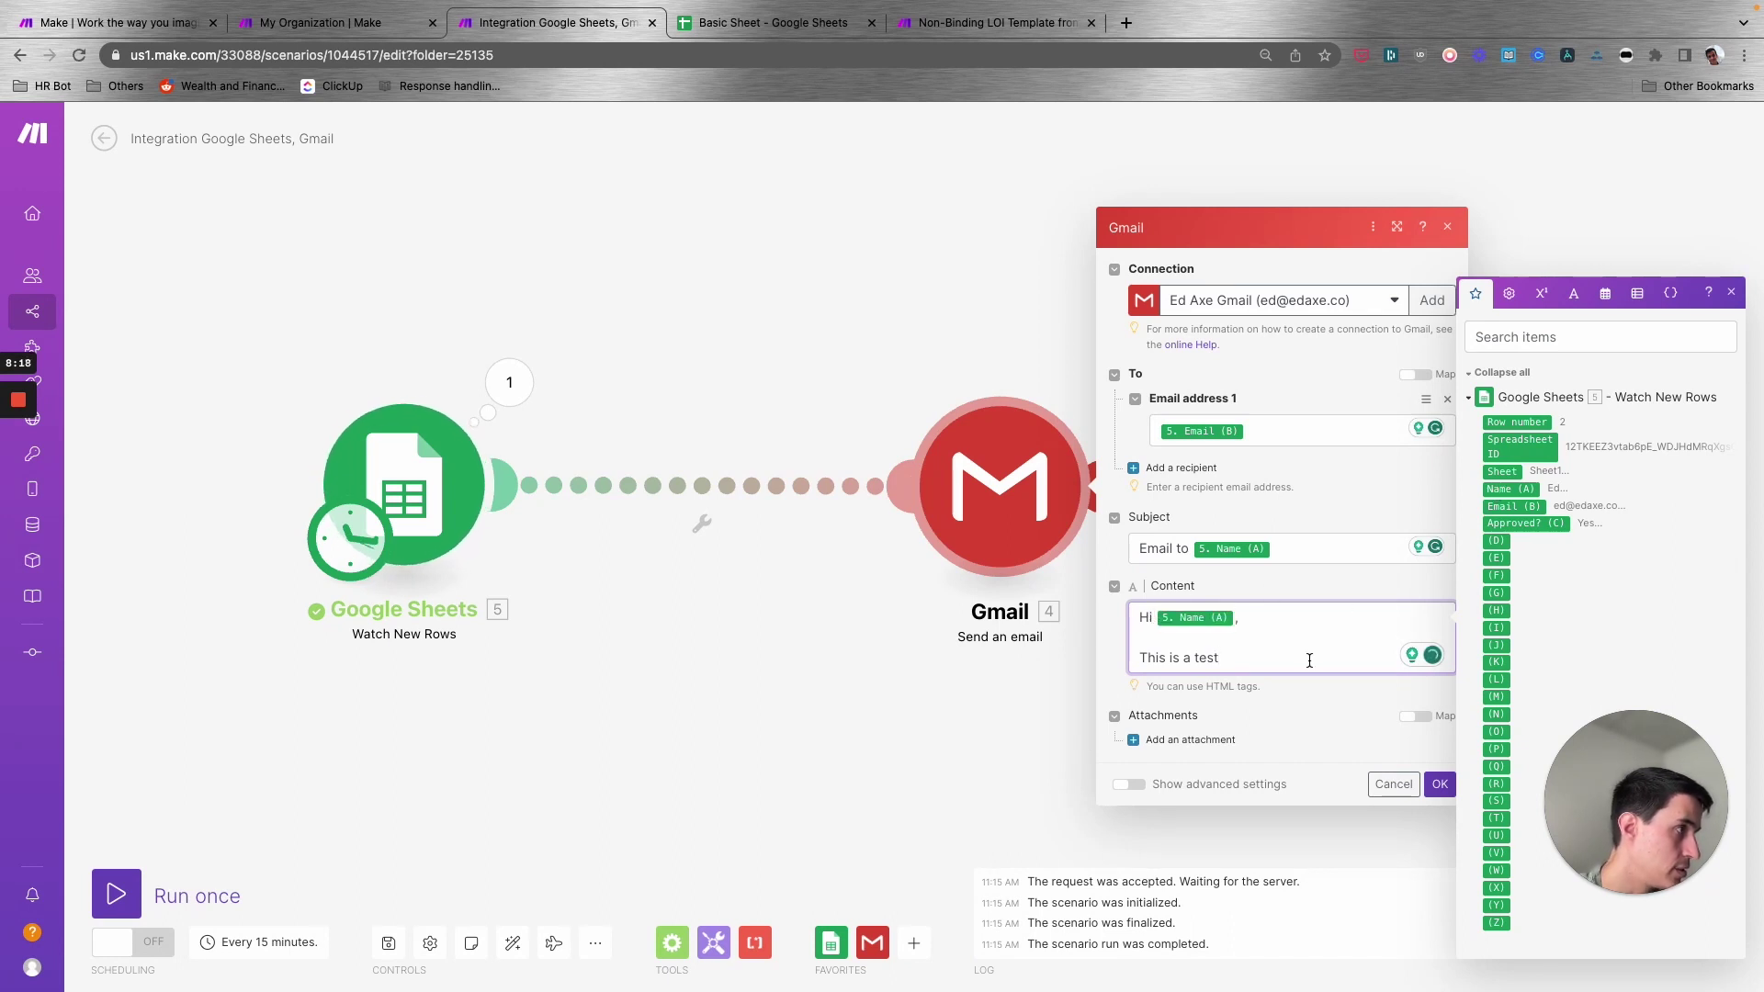
pyautogui.click(1439, 784)
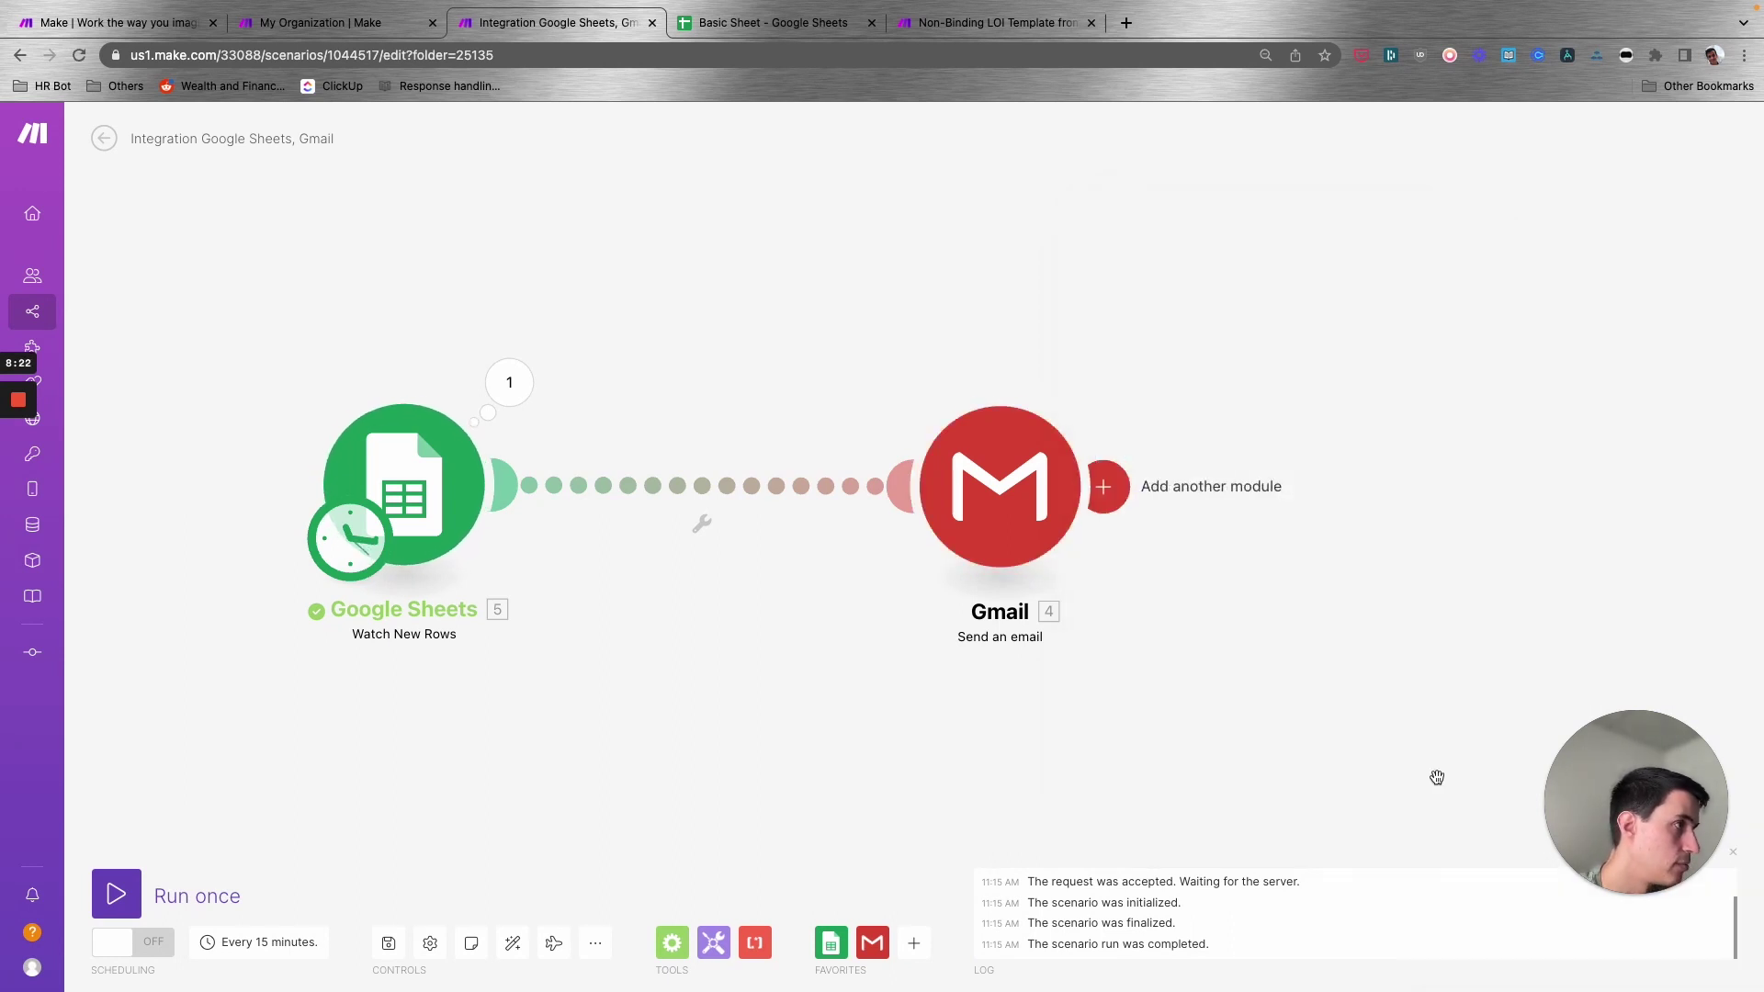
pyautogui.hotkey('ctrl', 's')
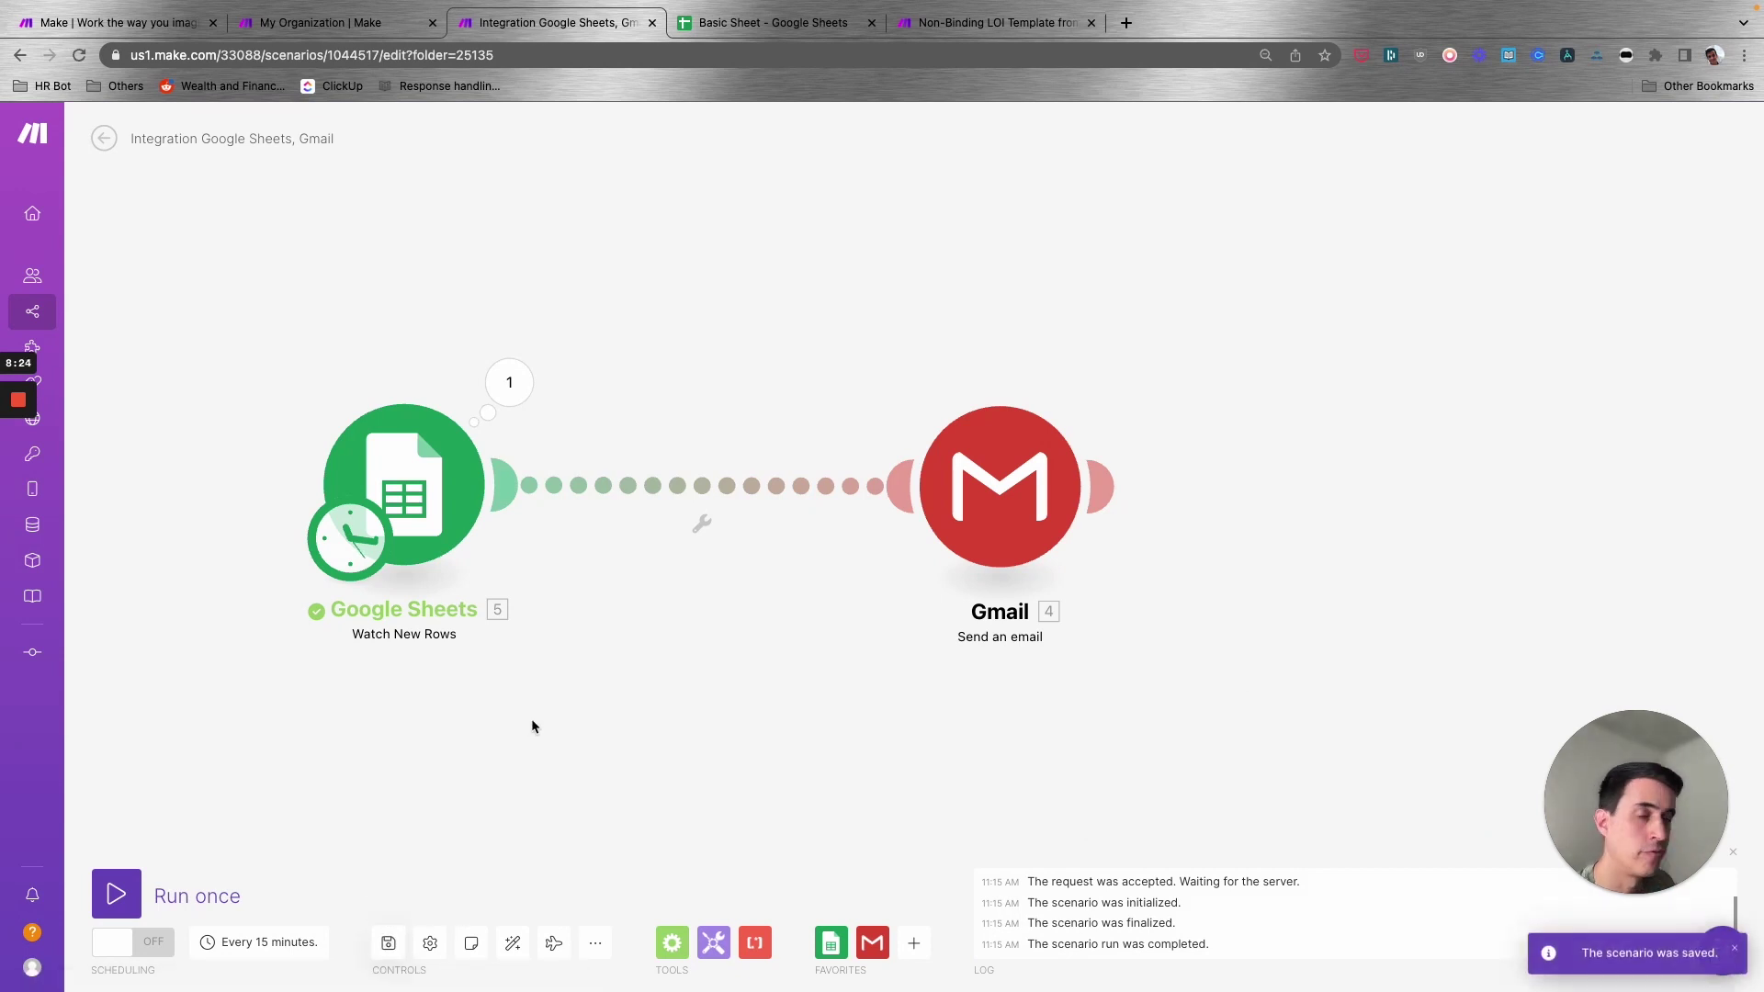
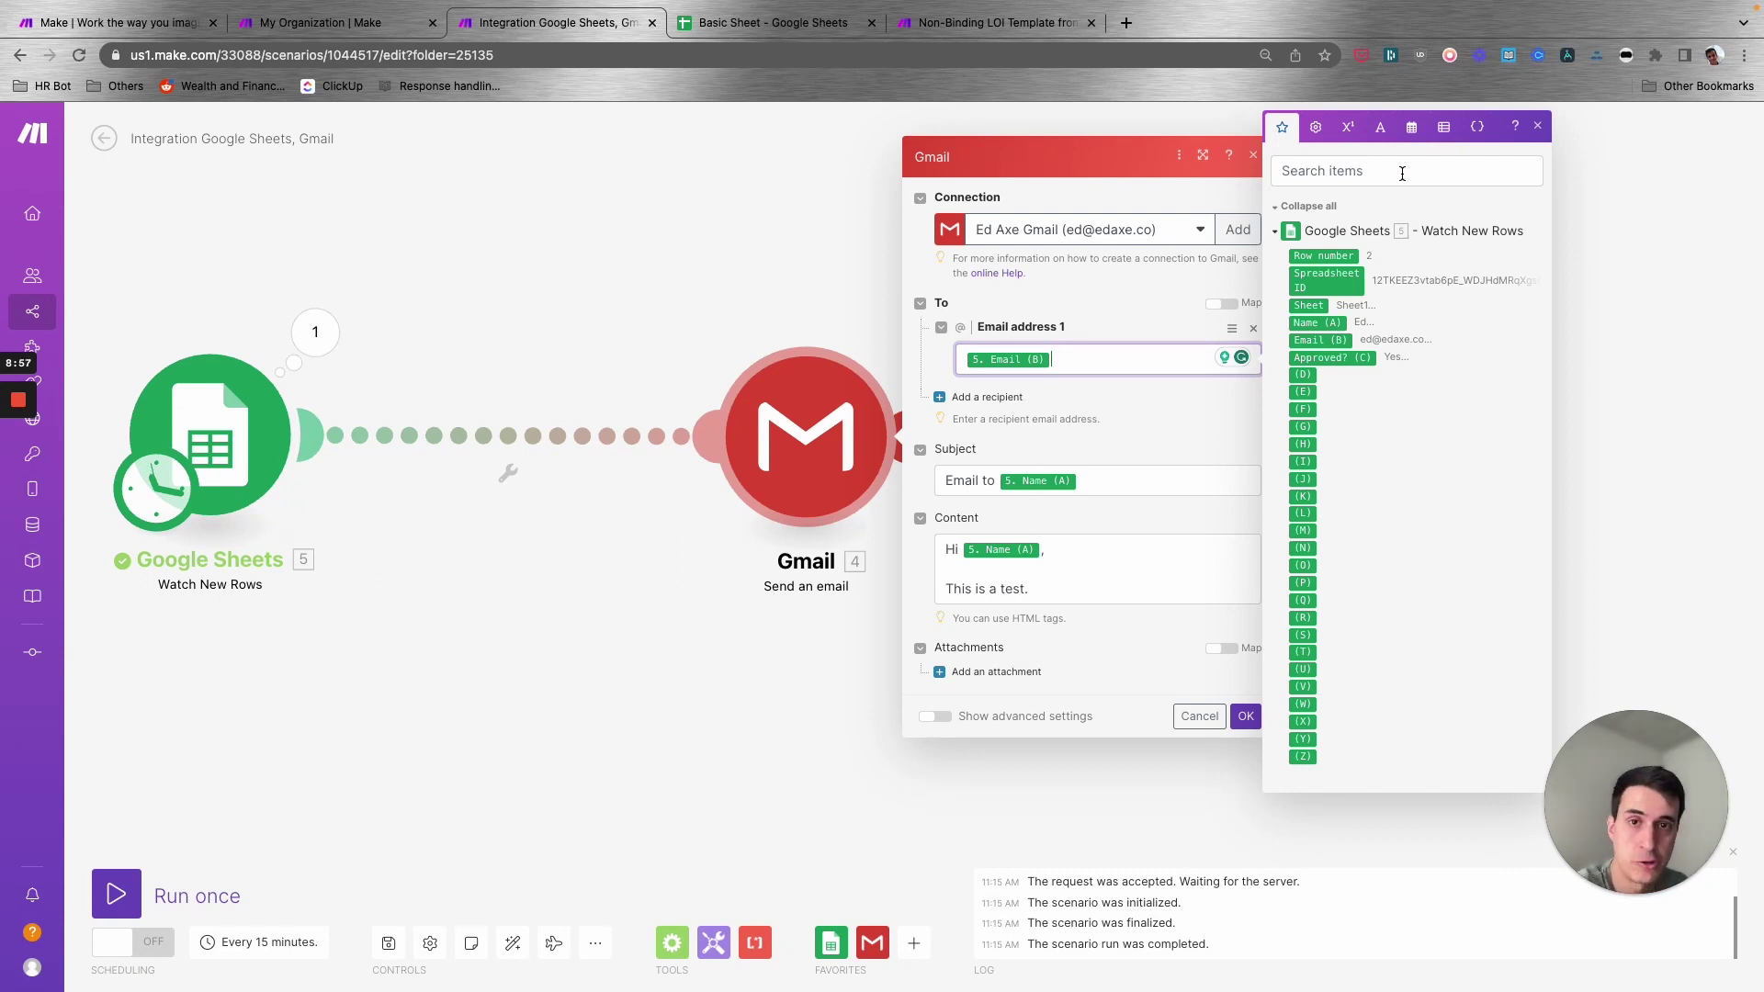
# - Browse the general, math, text and binary, date and time, and array function lists in the mapping panel
pyautogui.click(1316, 127)
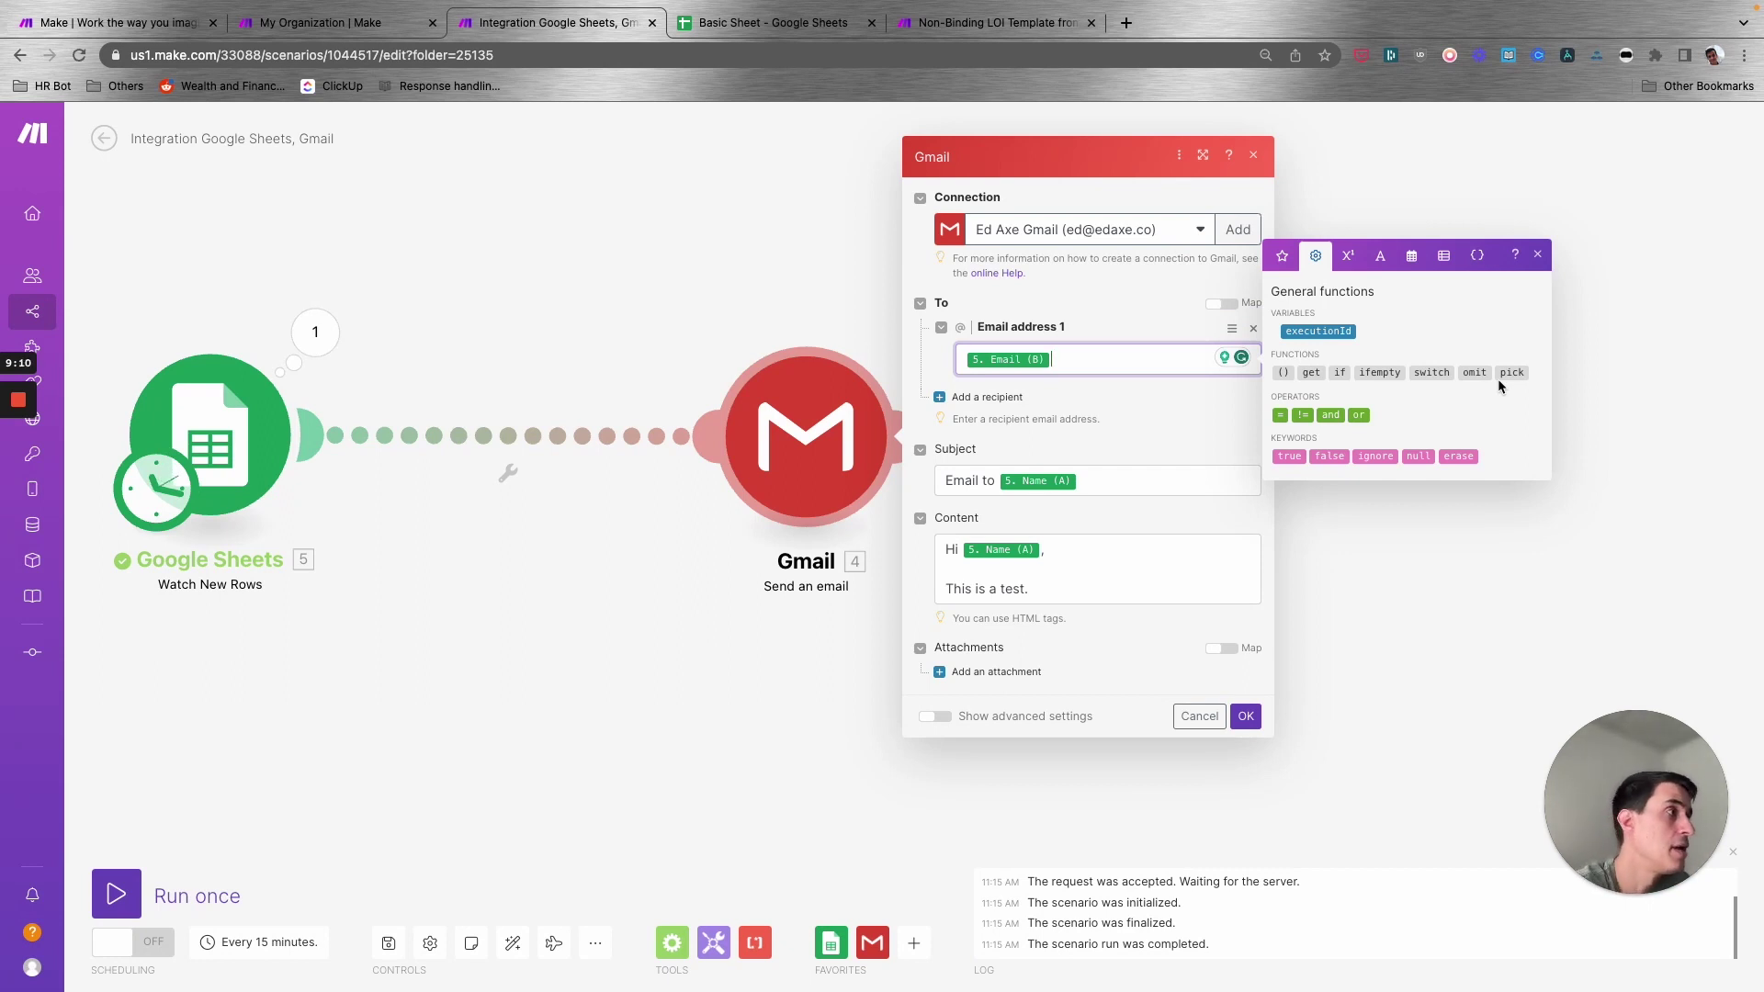
pyautogui.click(1347, 255)
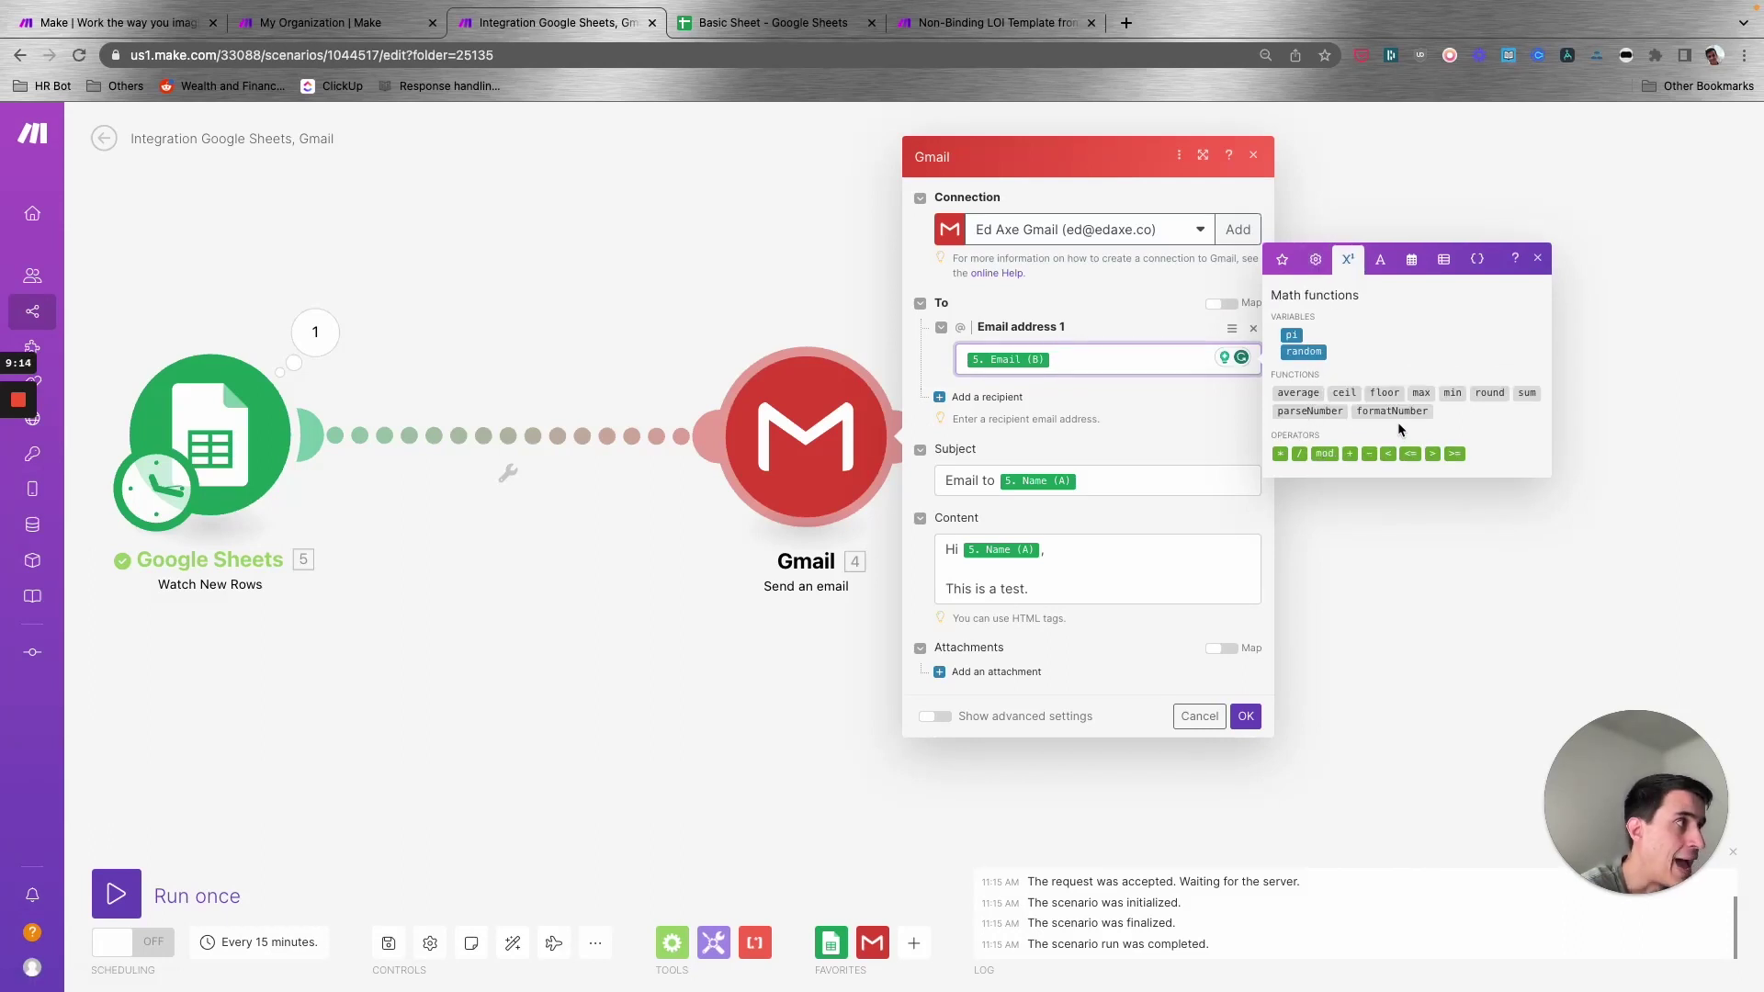
pyautogui.click(1316, 257)
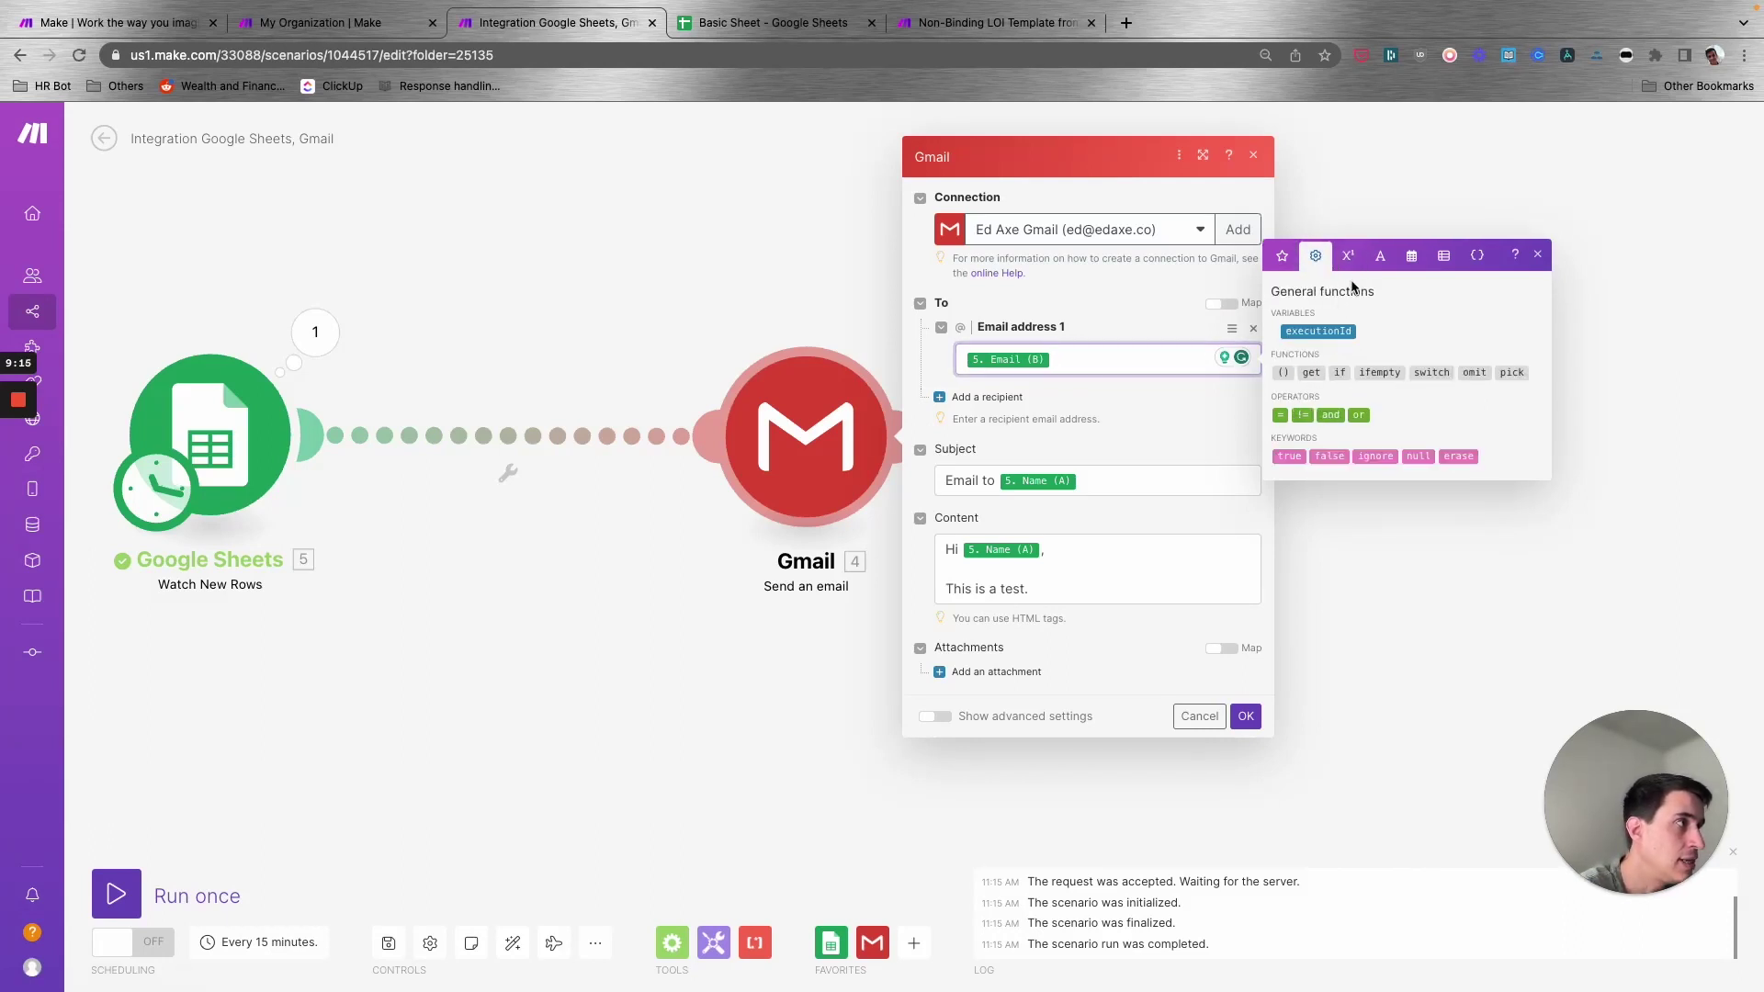
pyautogui.click(1347, 256)
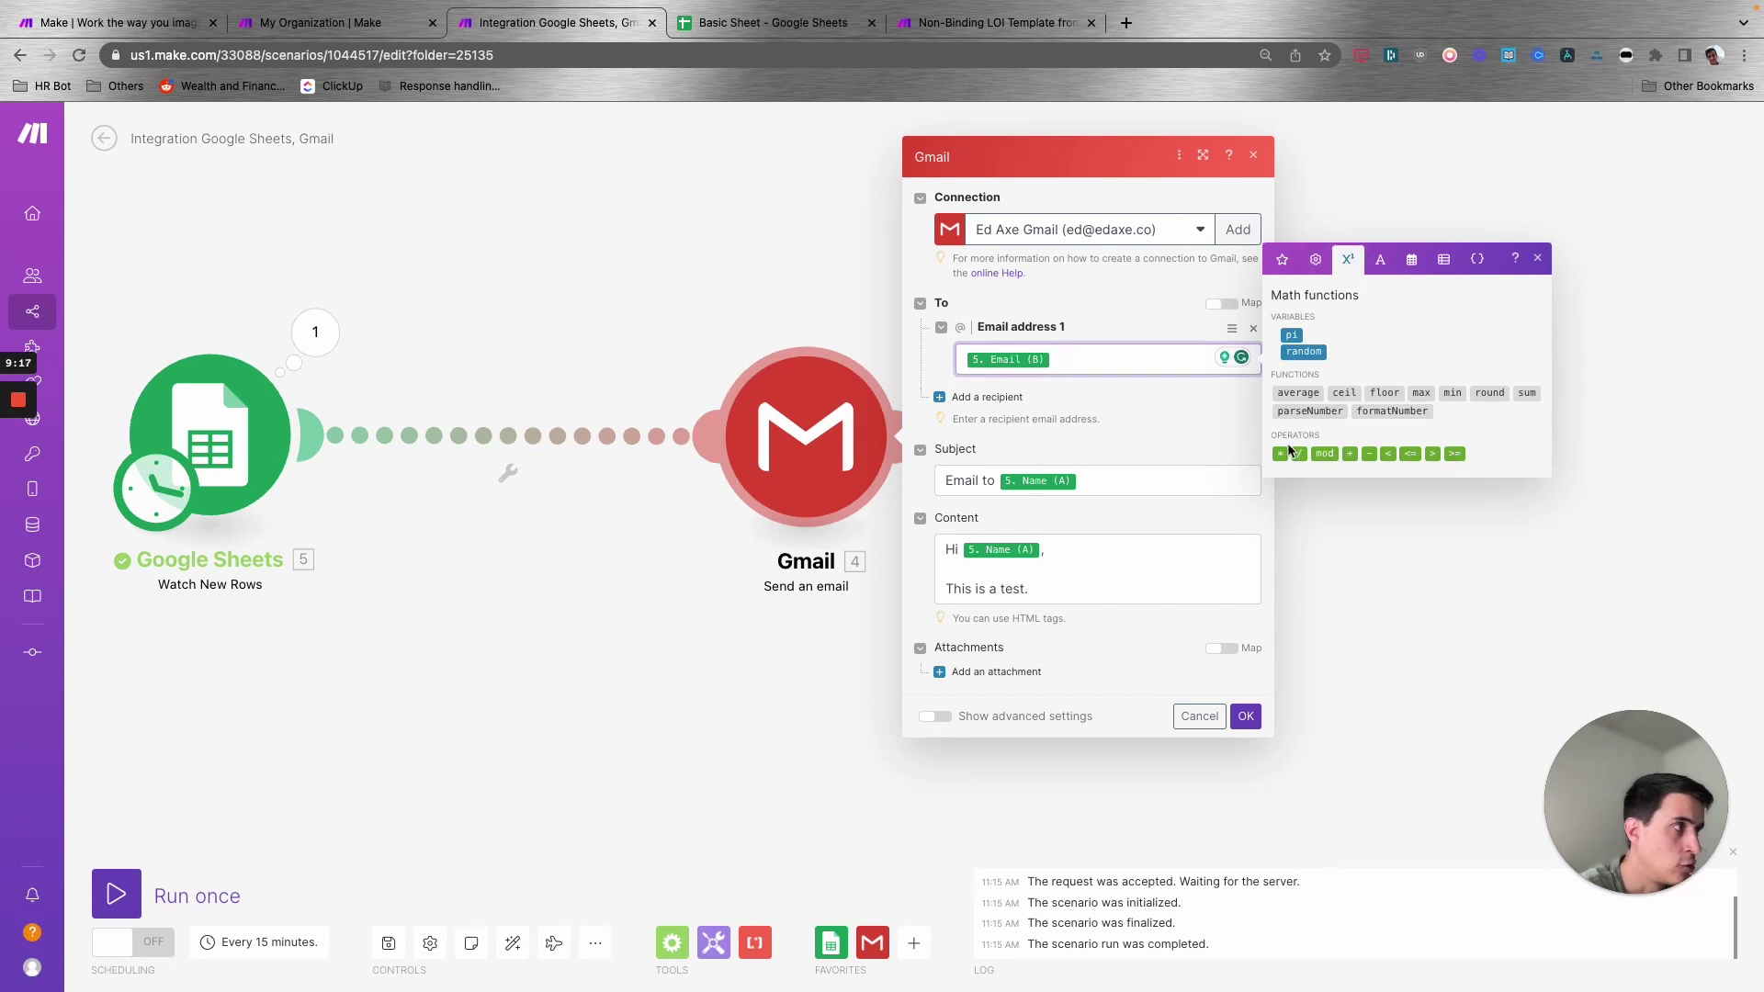
pyautogui.click(1379, 259)
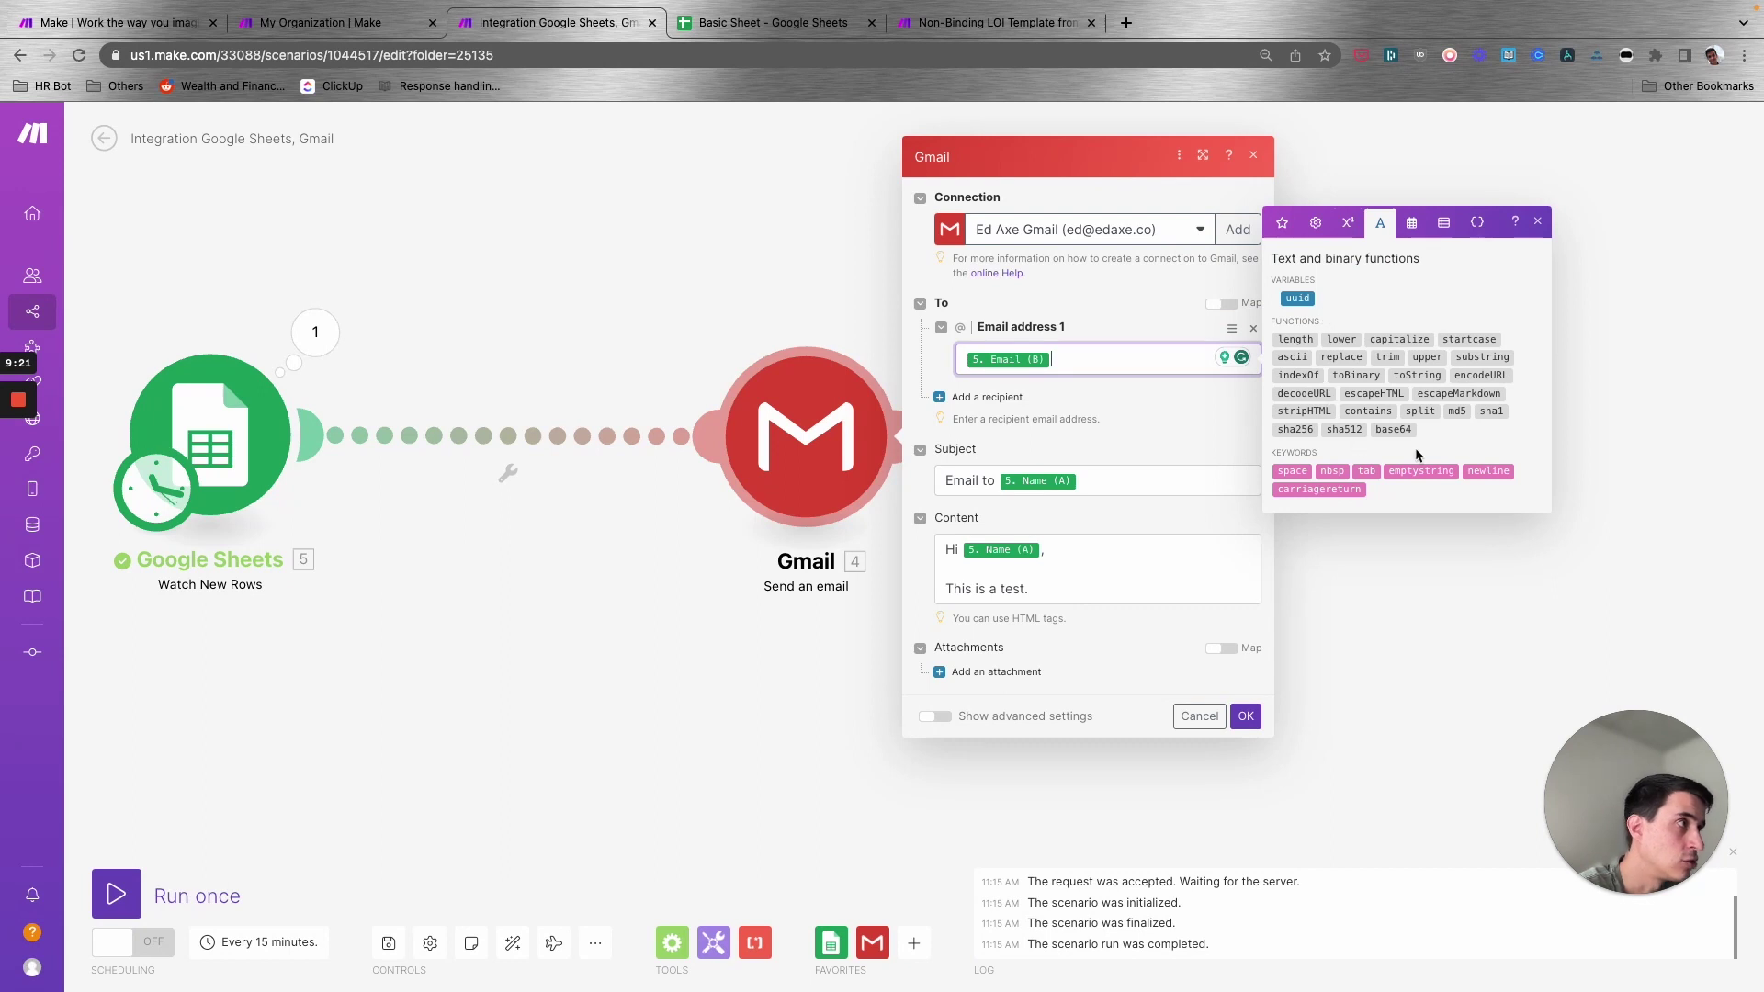
pyautogui.moveTo(1394, 338)
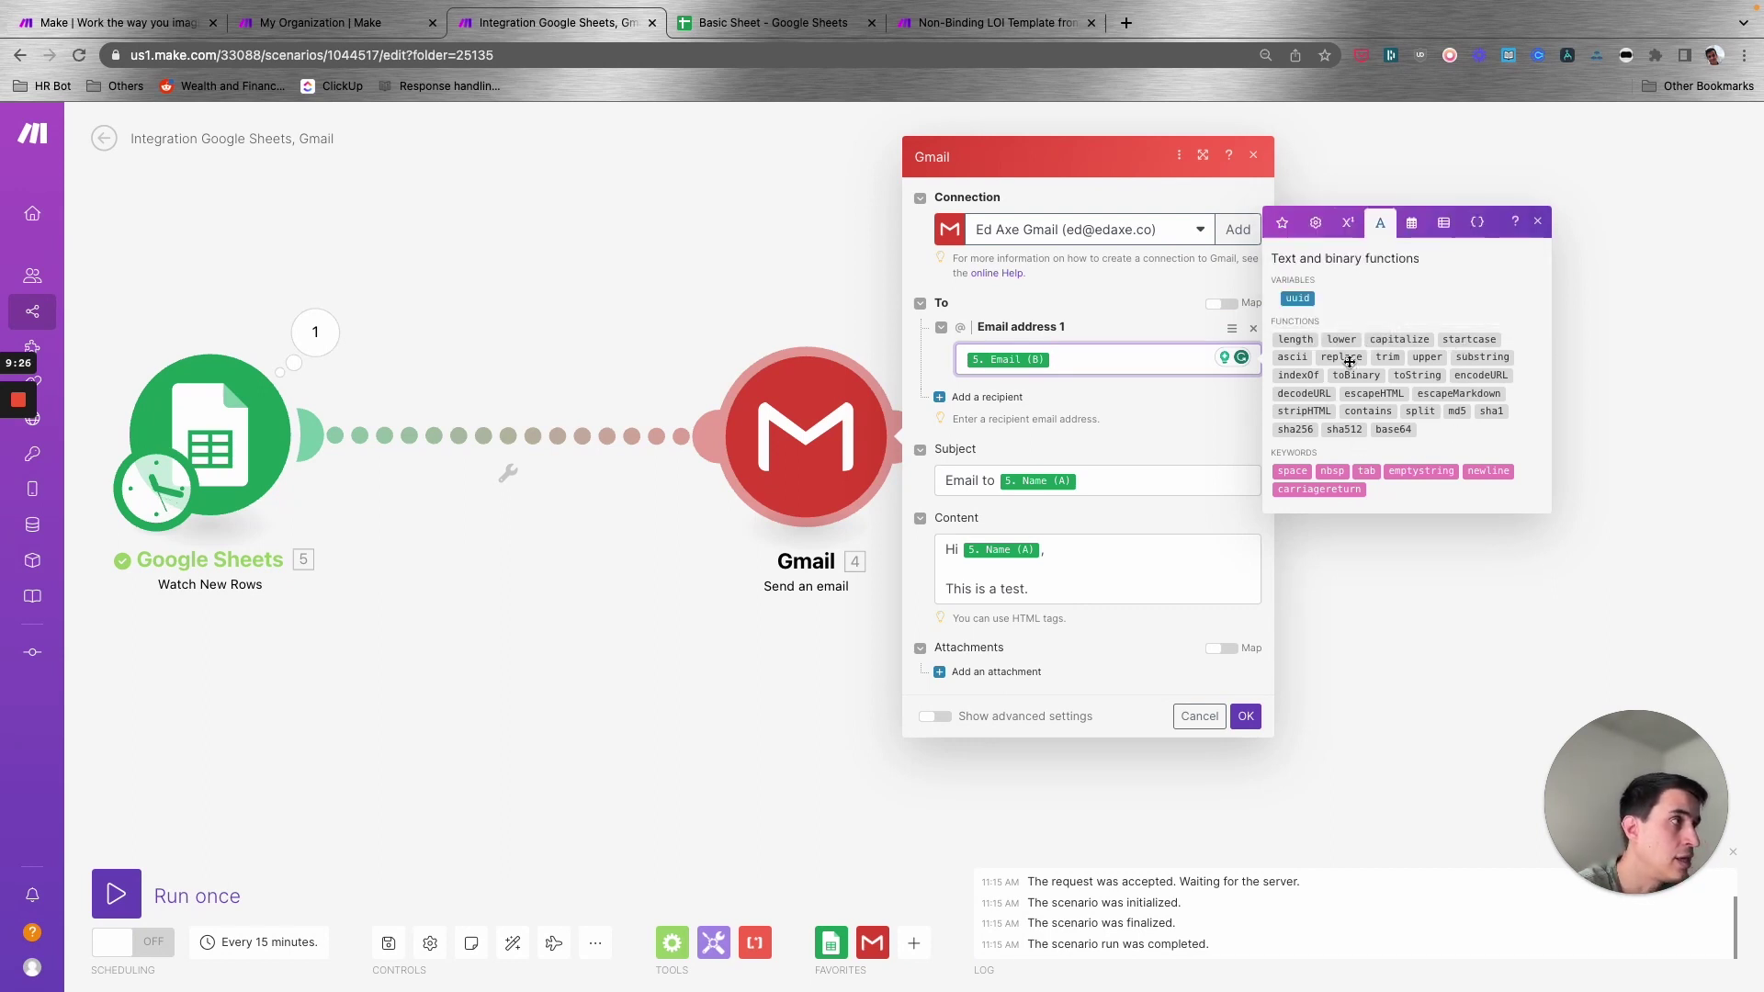
pyautogui.moveTo(1348, 362)
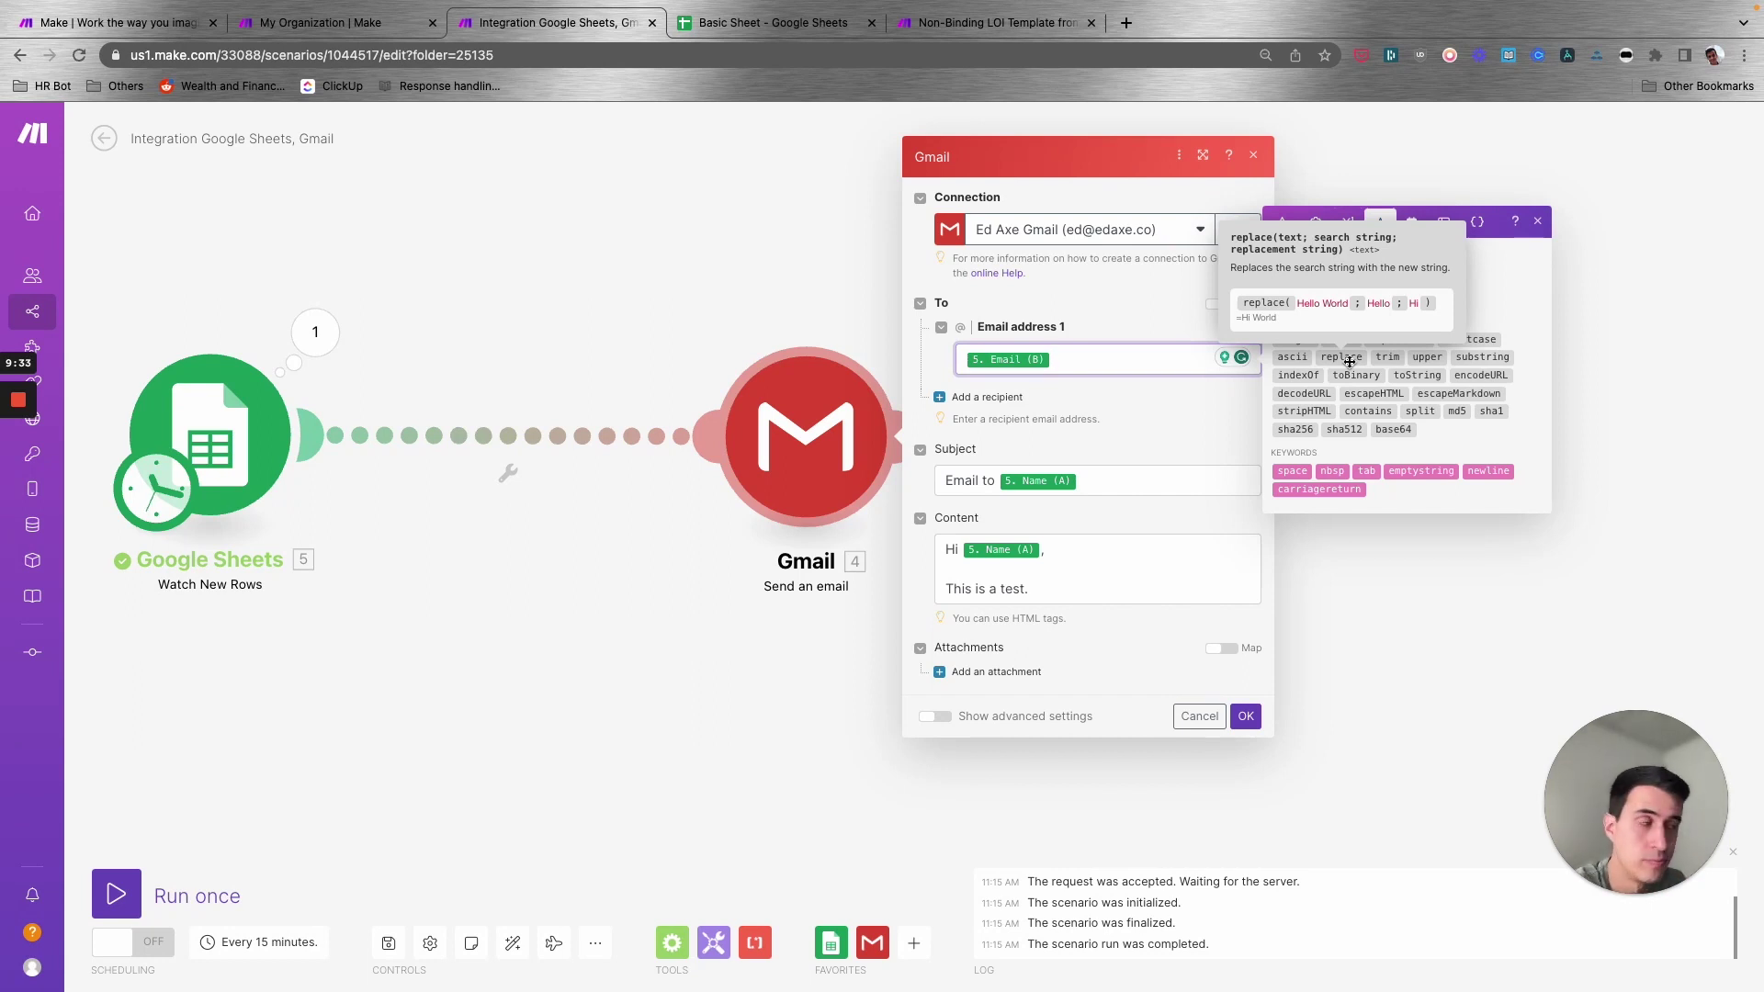
pyautogui.click(1412, 222)
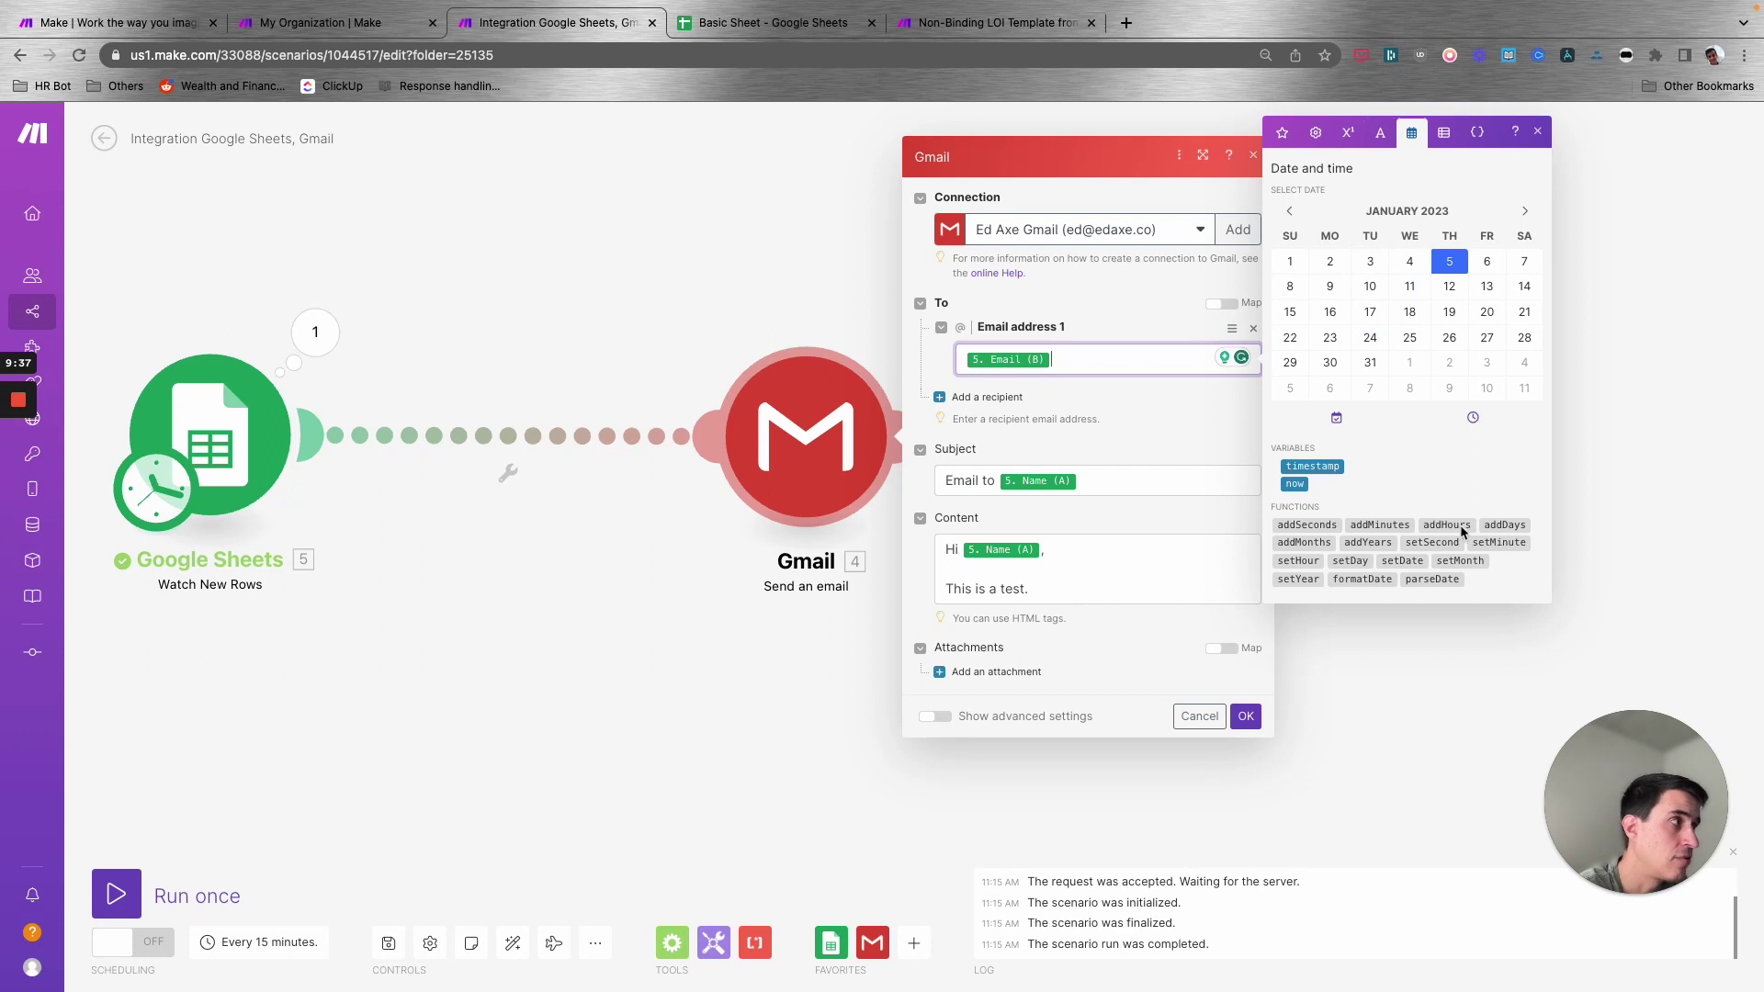
pyautogui.click(1443, 132)
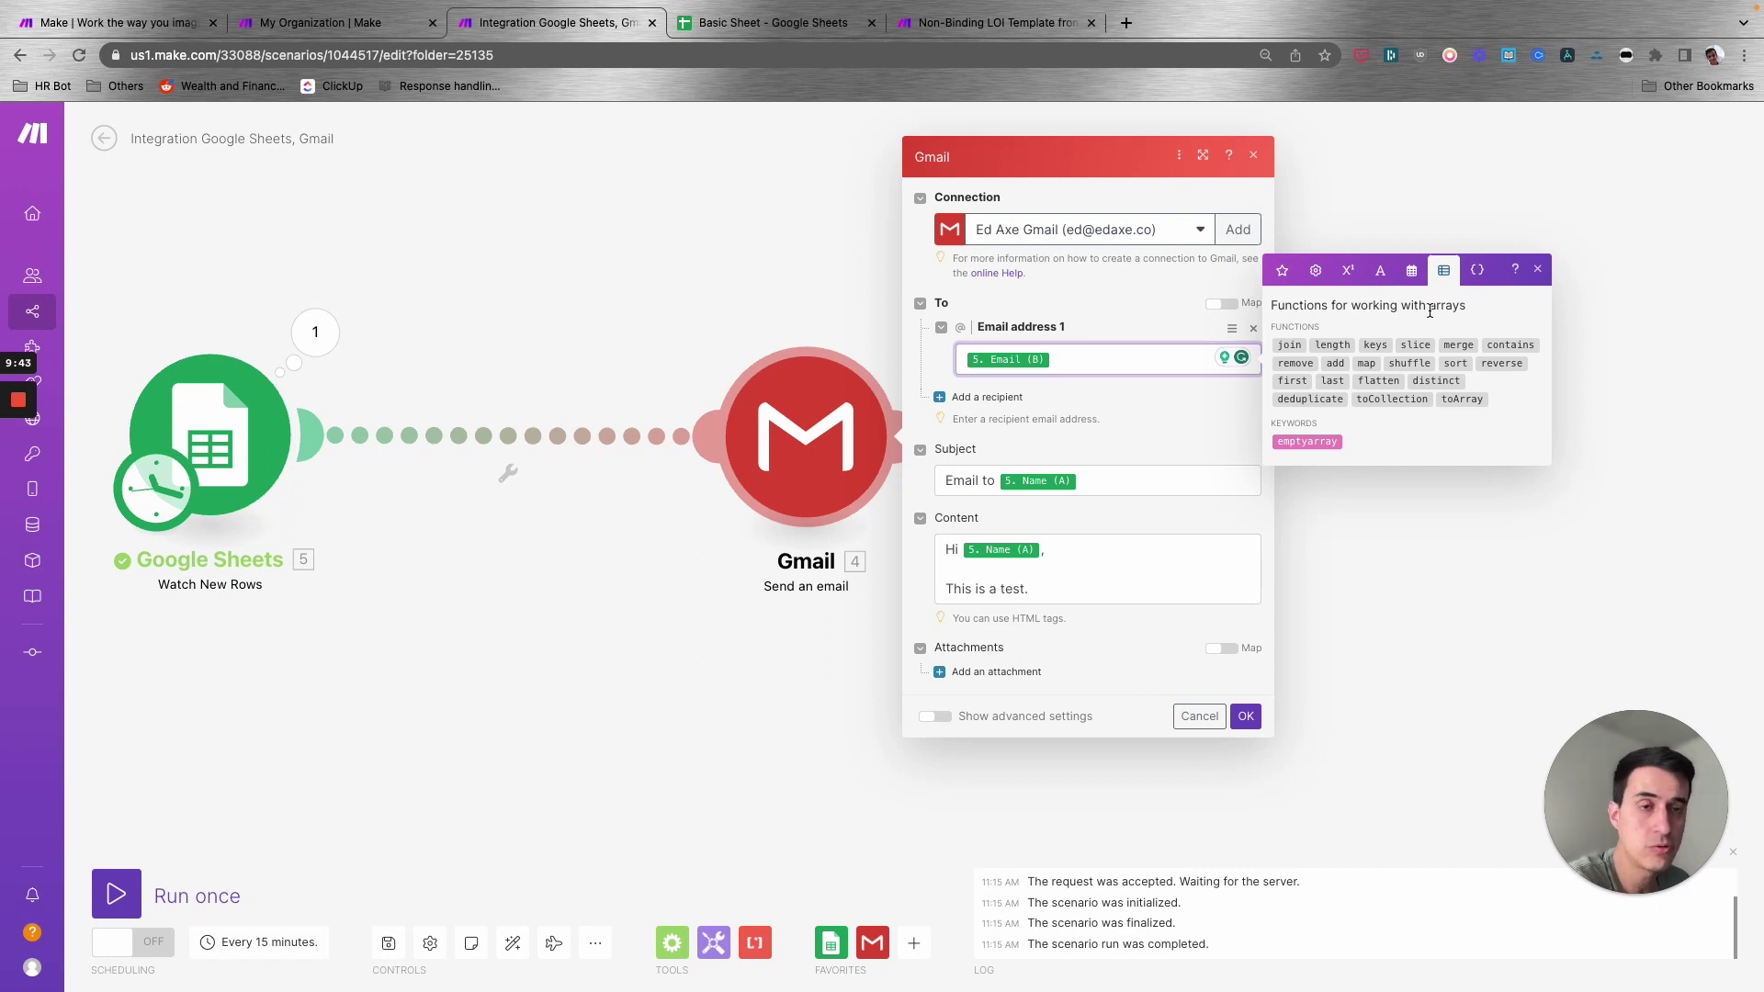
# - Close the Gmail email settings with OK
pyautogui.click(1402, 217)
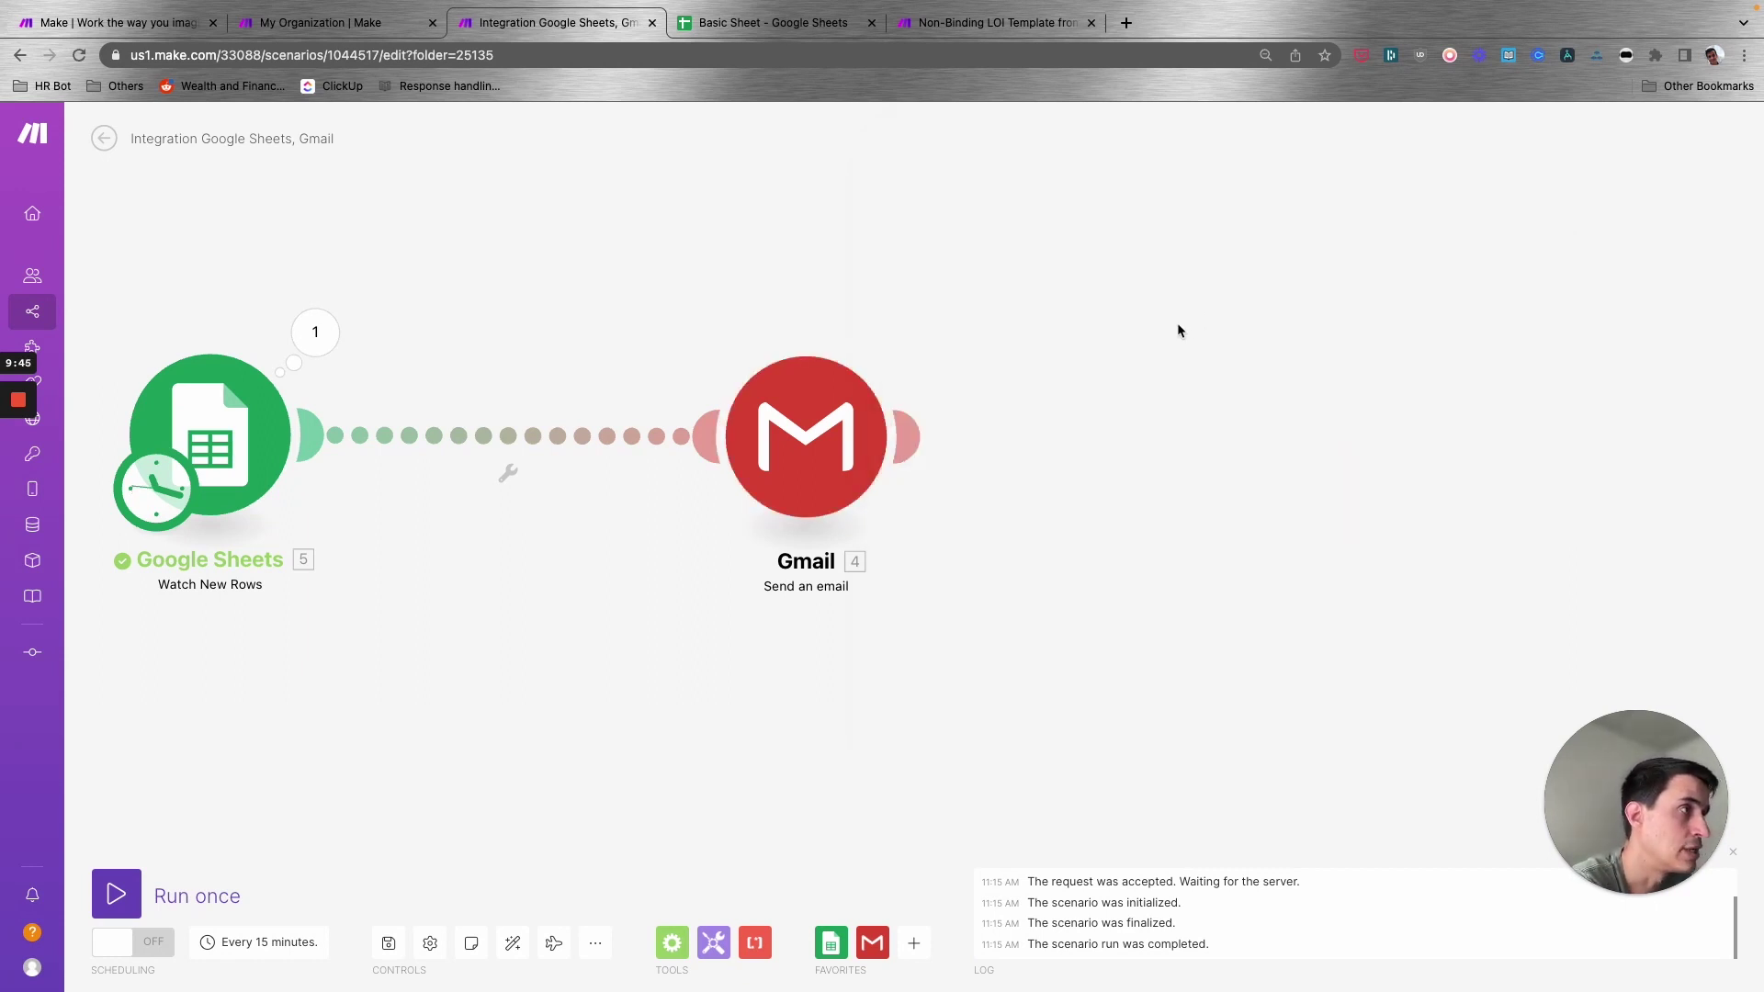
pyautogui.click(806, 437)
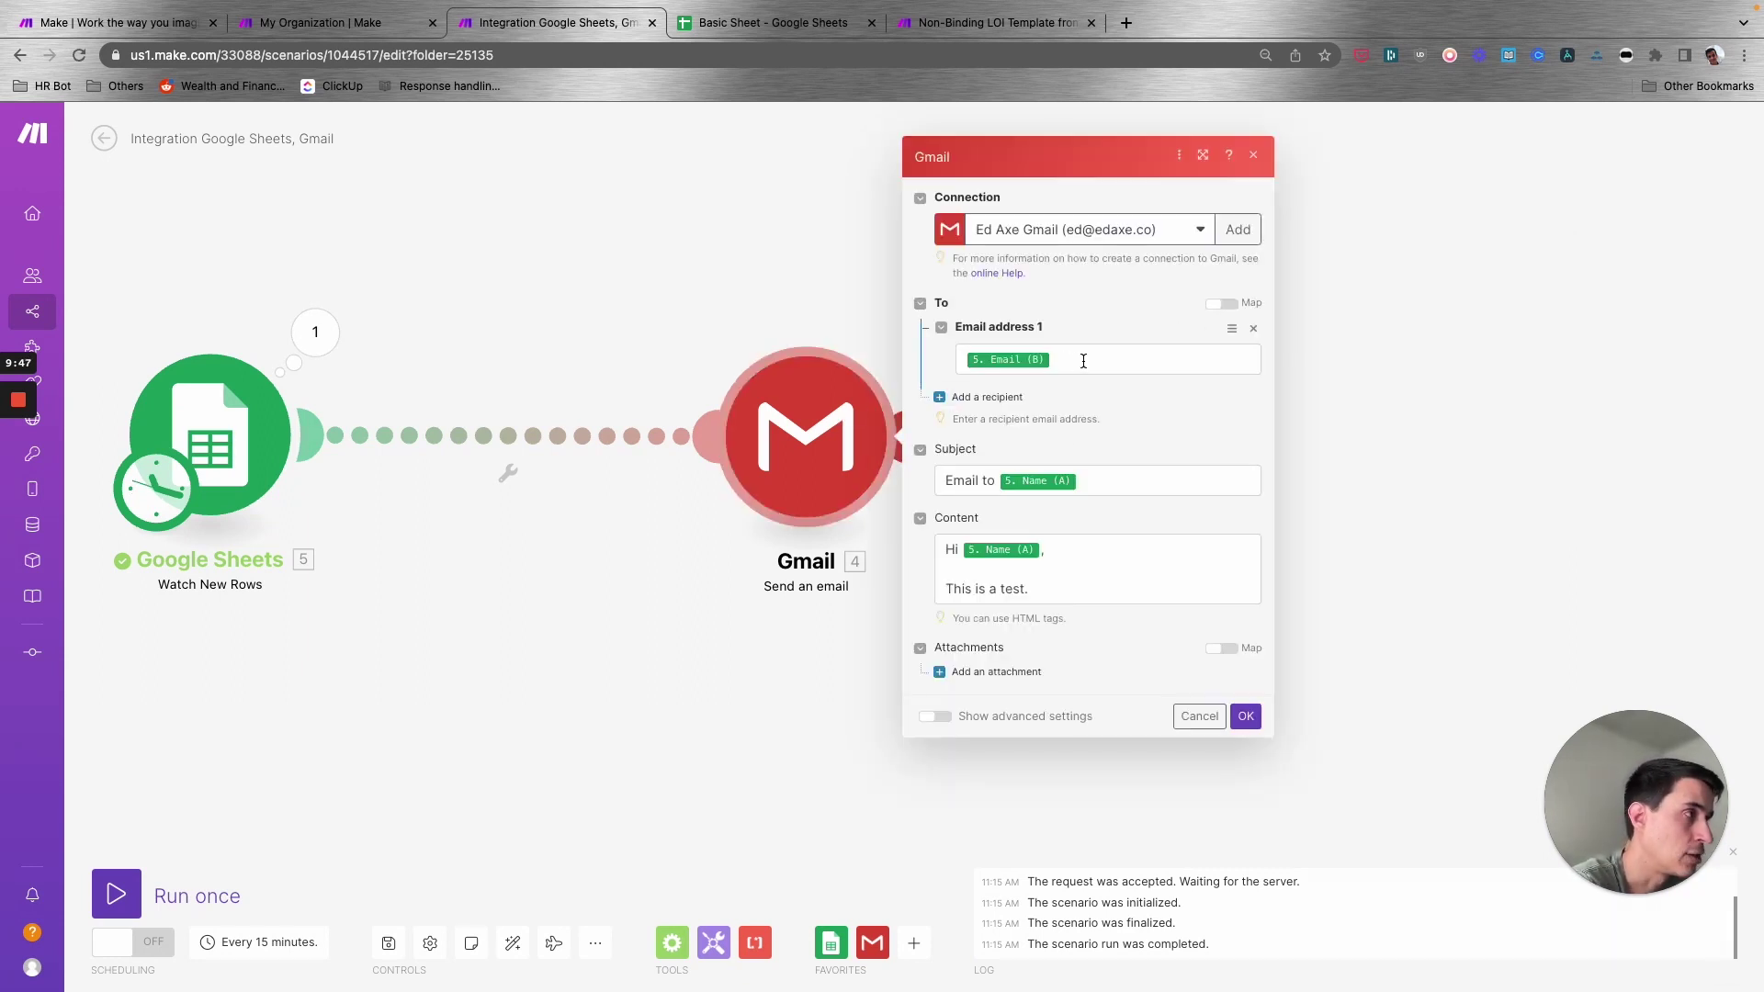
pyautogui.click(1245, 715)
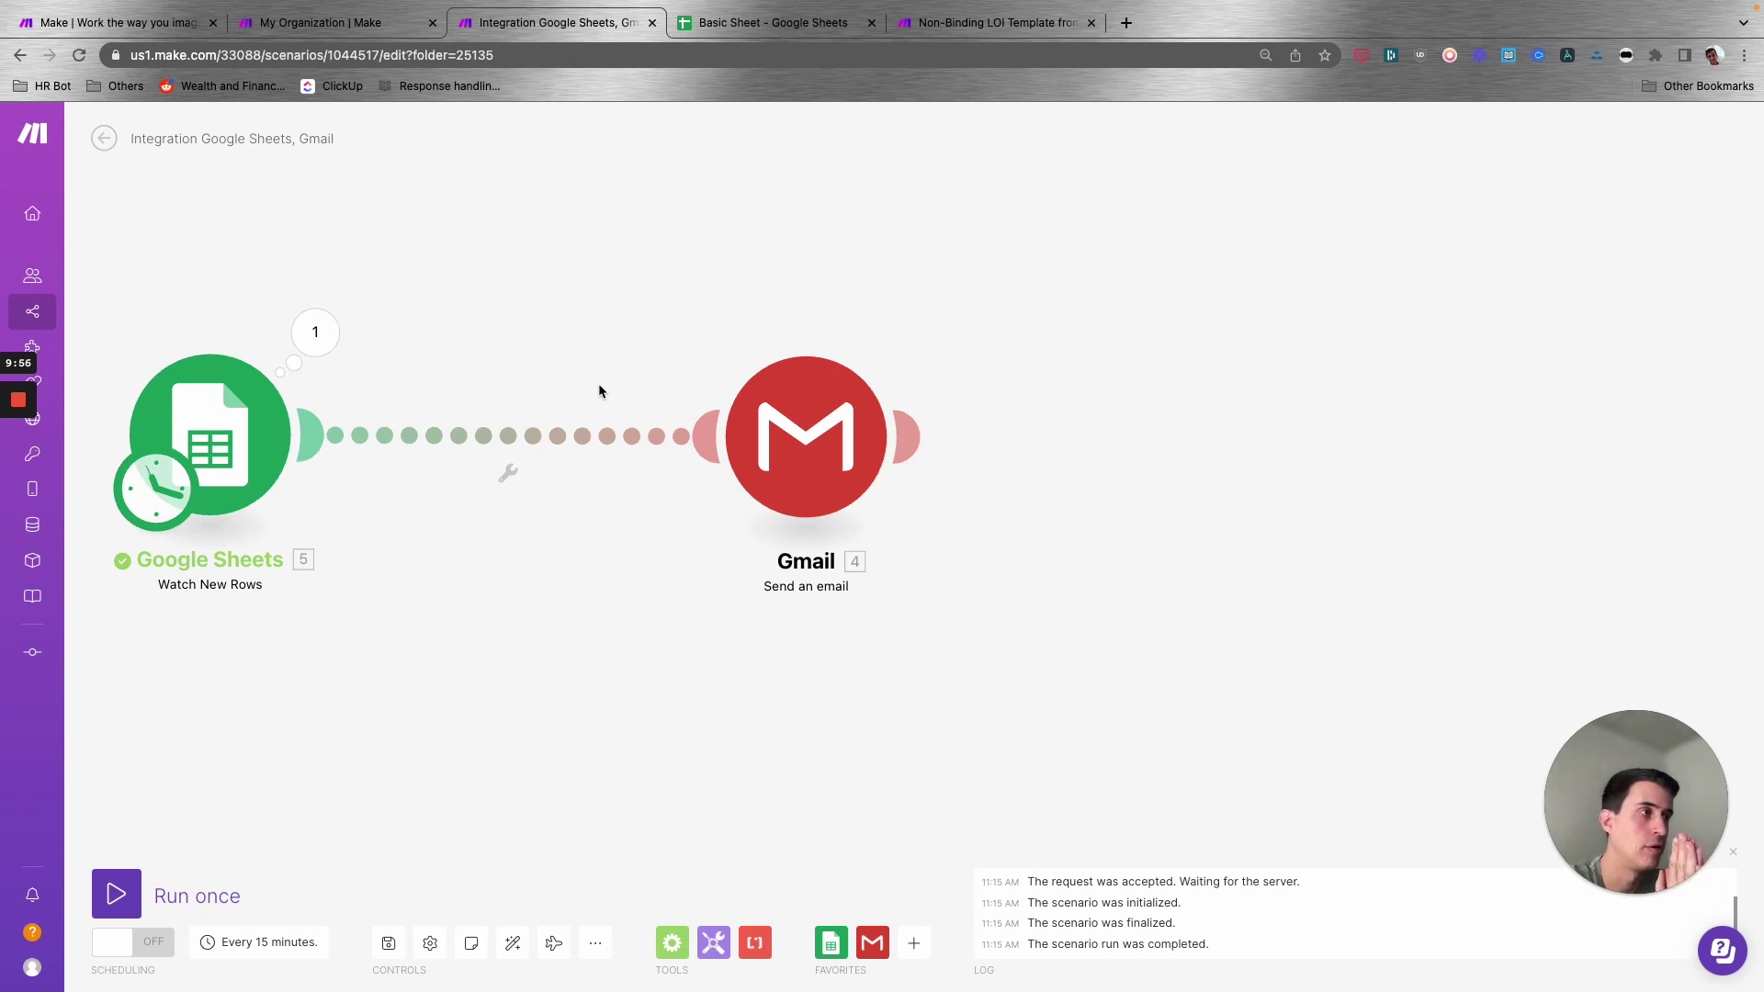
pyautogui.click(18, 475)
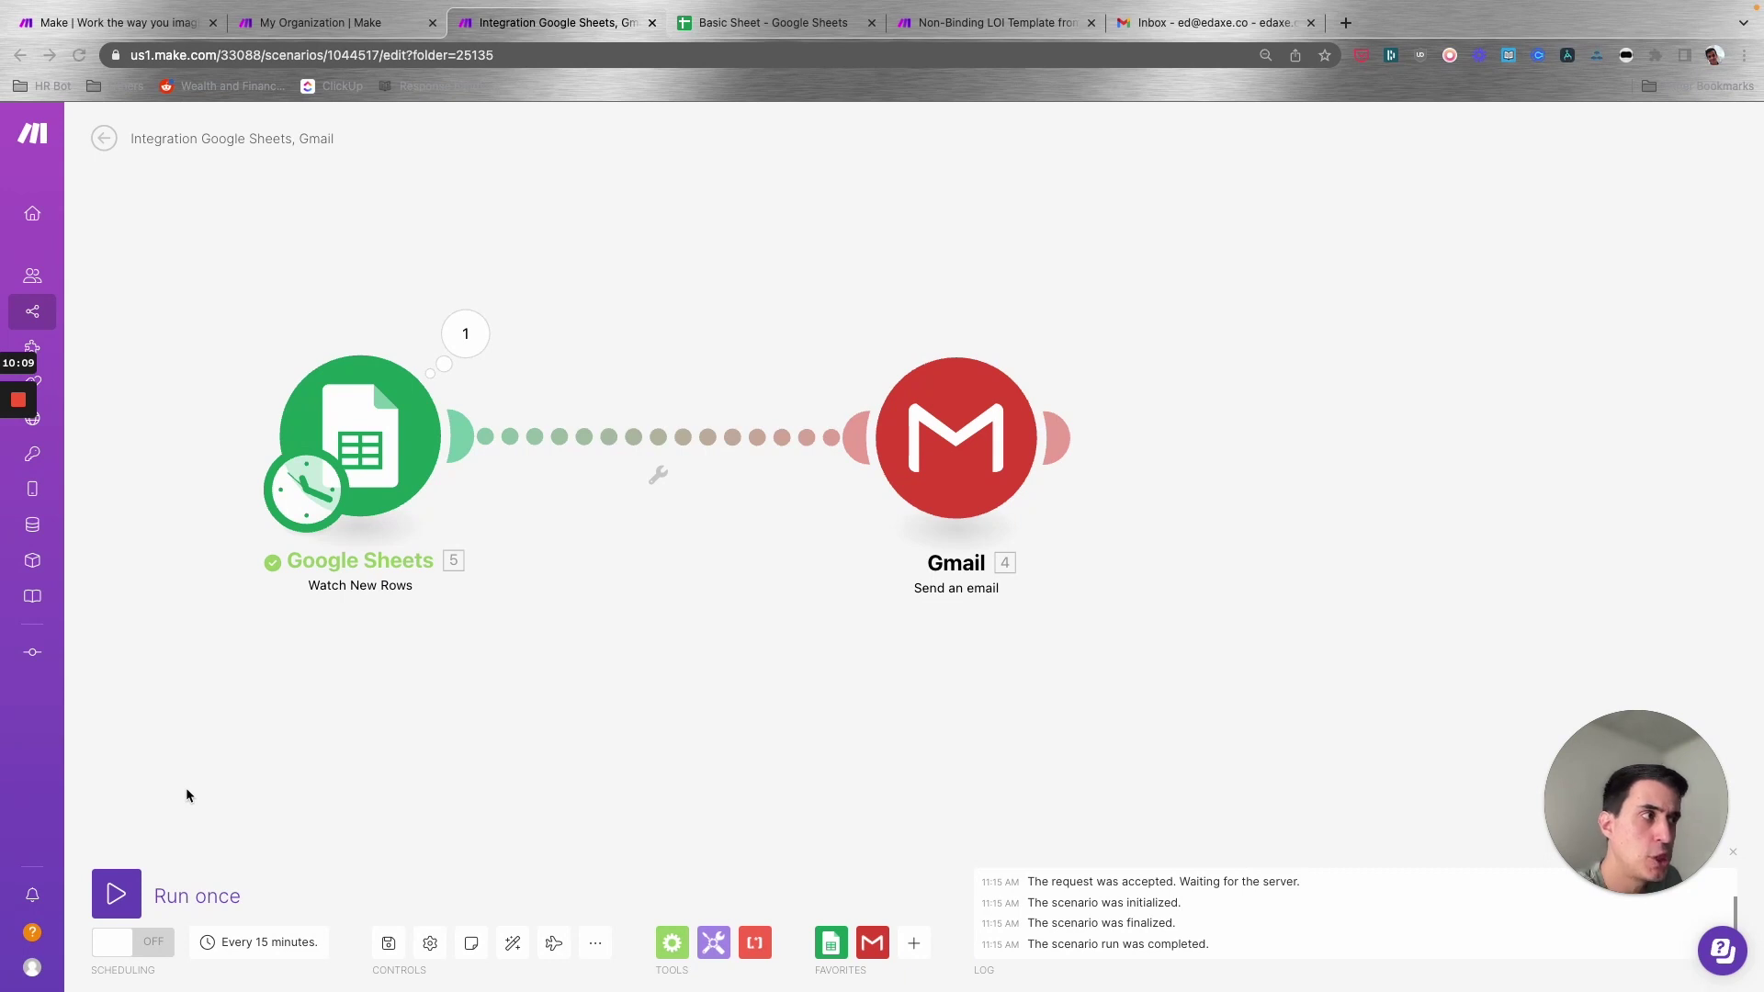
# - Run the scenario once and inspect the row the Google Sheets trigger returned
pyautogui.click(152, 886)
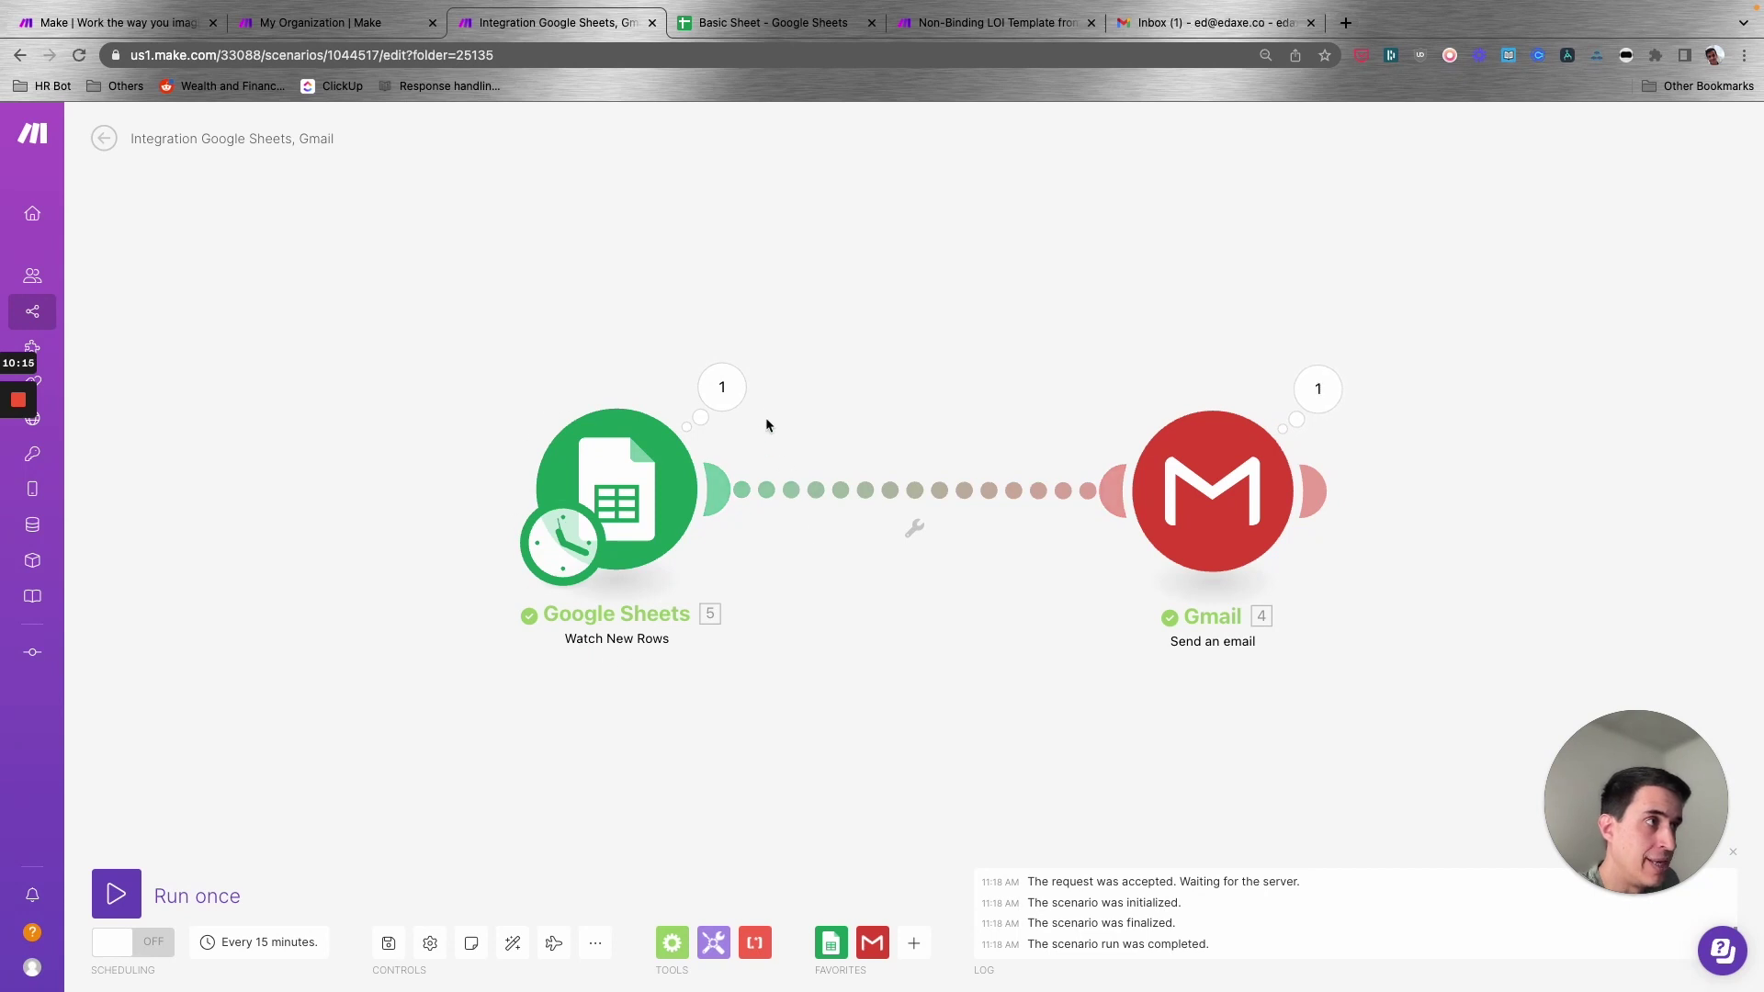
pyautogui.click(722, 387)
pyautogui.moveTo(946, 466); pyautogui.dragTo(836, 385)
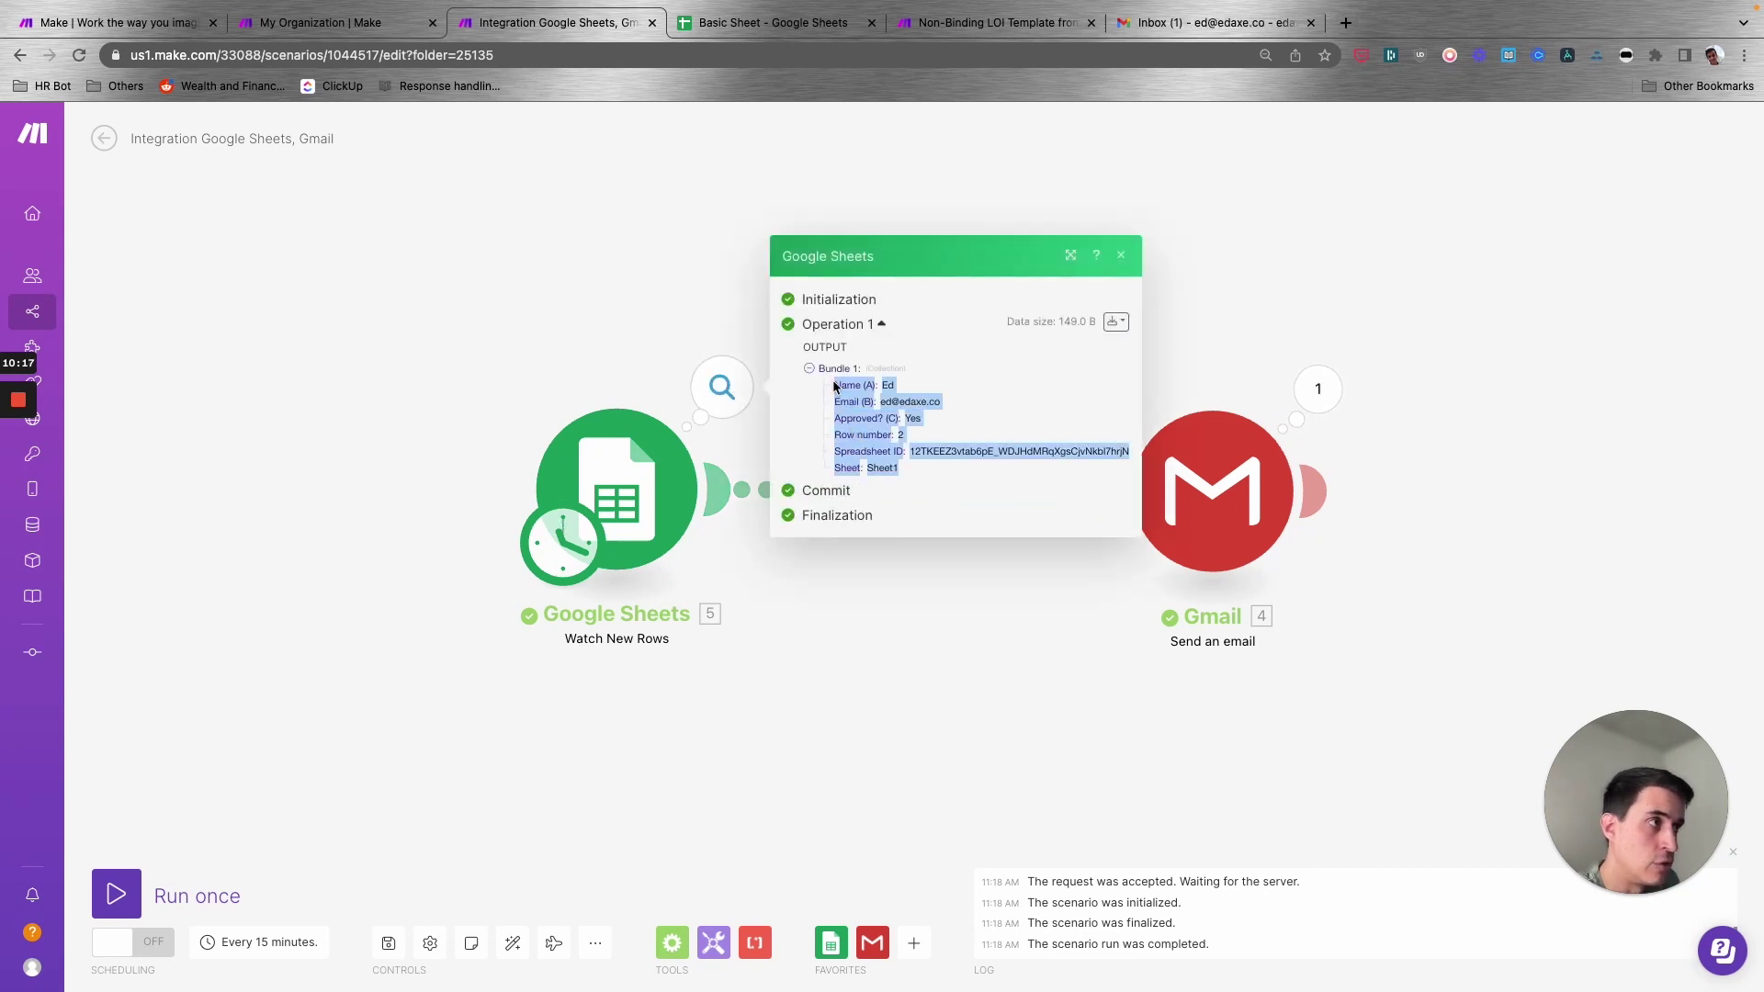
pyautogui.click(851, 407)
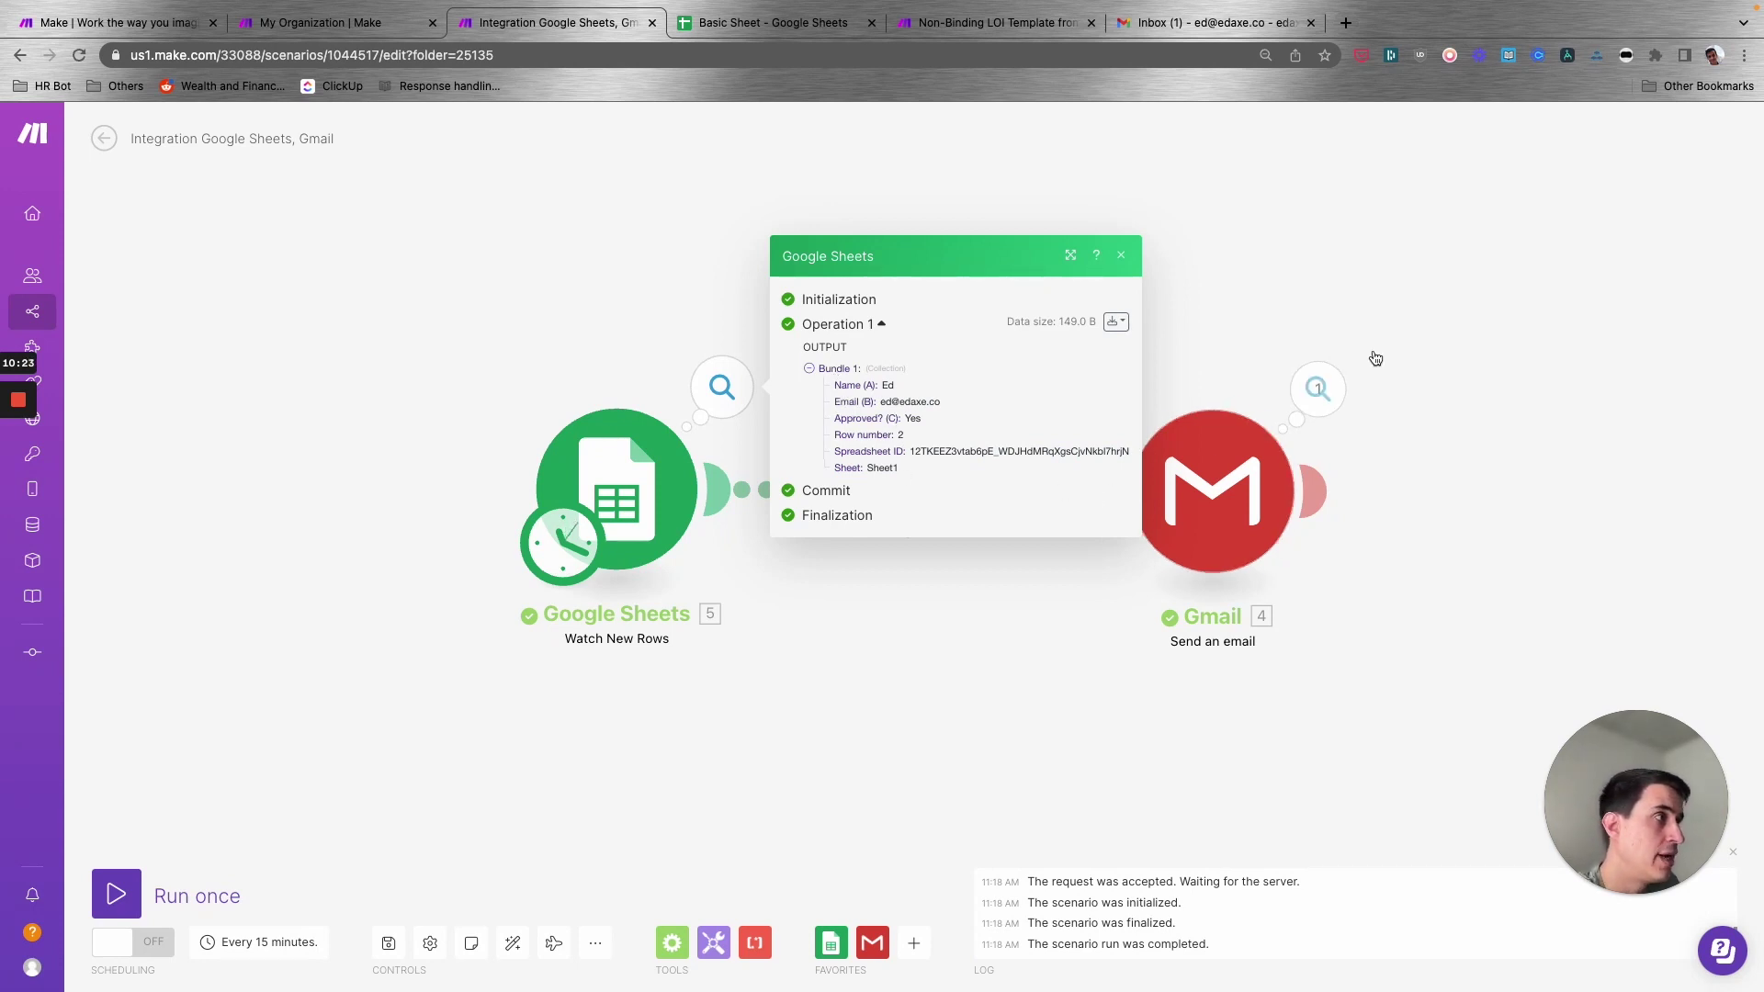
pyautogui.click(1459, 387)
pyautogui.moveTo(1459, 387); pyautogui.dragTo(1041, 400)
# - Inspect the Gmail bundle's recipient, attachments and greeting content, then close its details
pyautogui.click(969, 371)
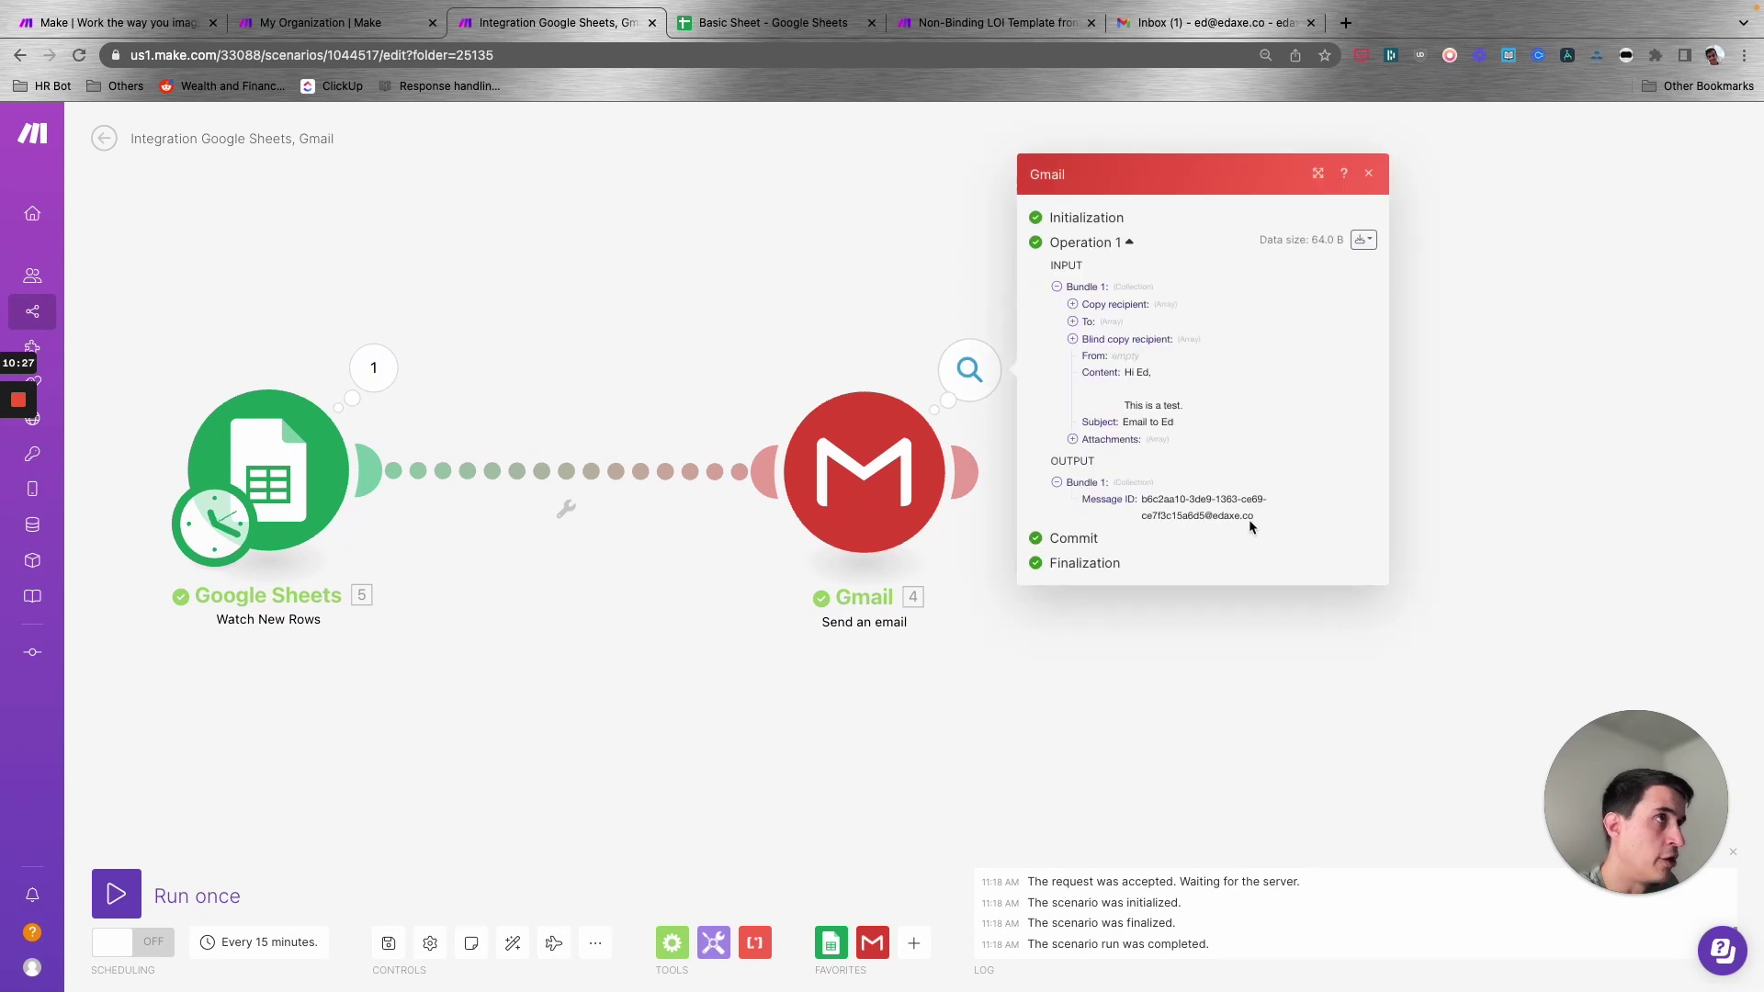
pyautogui.click(1083, 439)
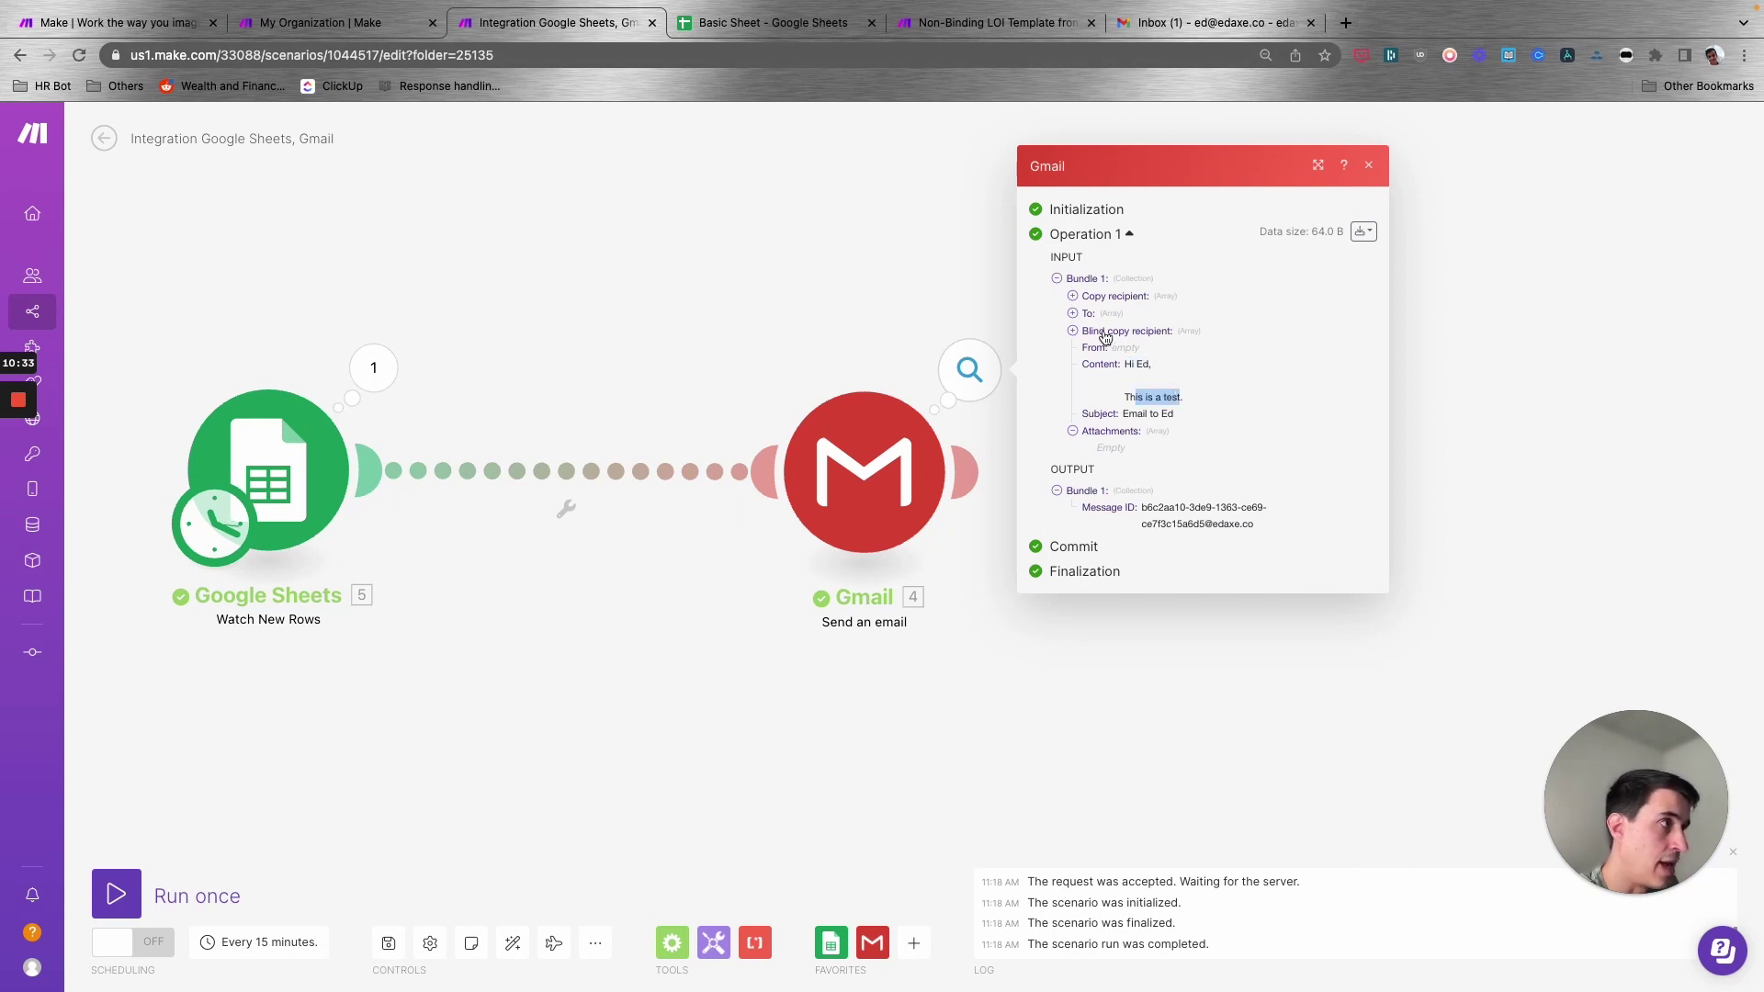
pyautogui.click(1073, 314)
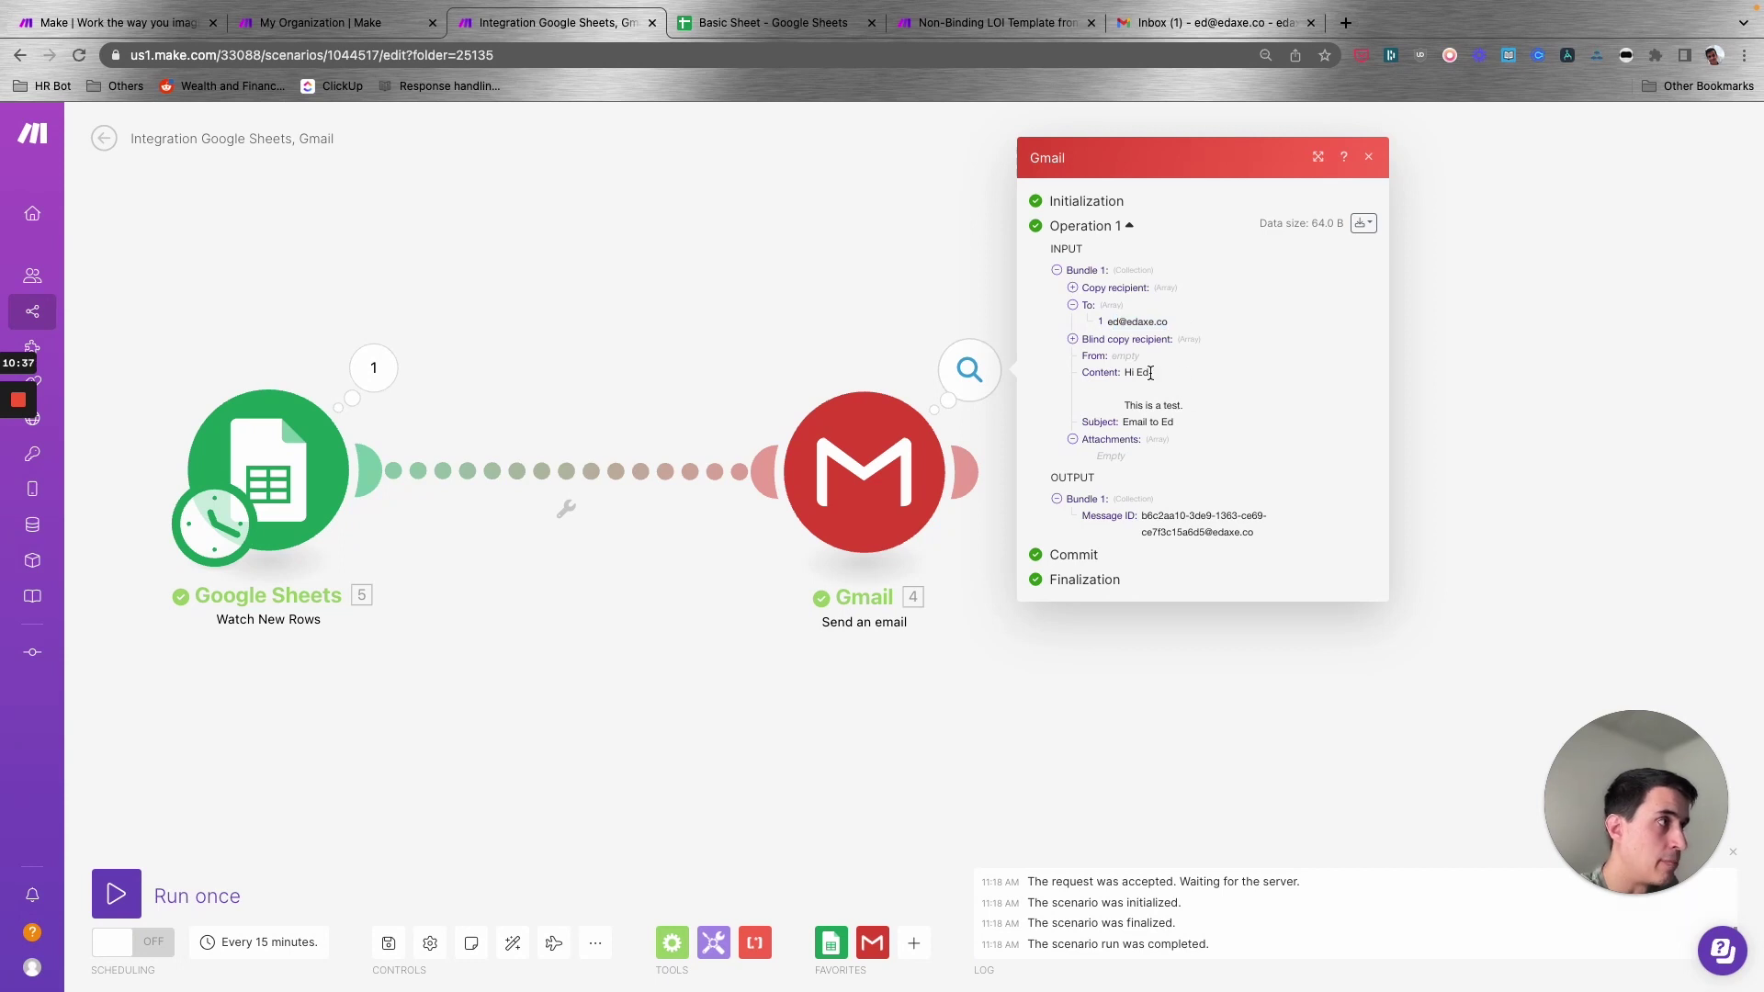
pyautogui.moveTo(1151, 373); pyautogui.dragTo(1172, 422)
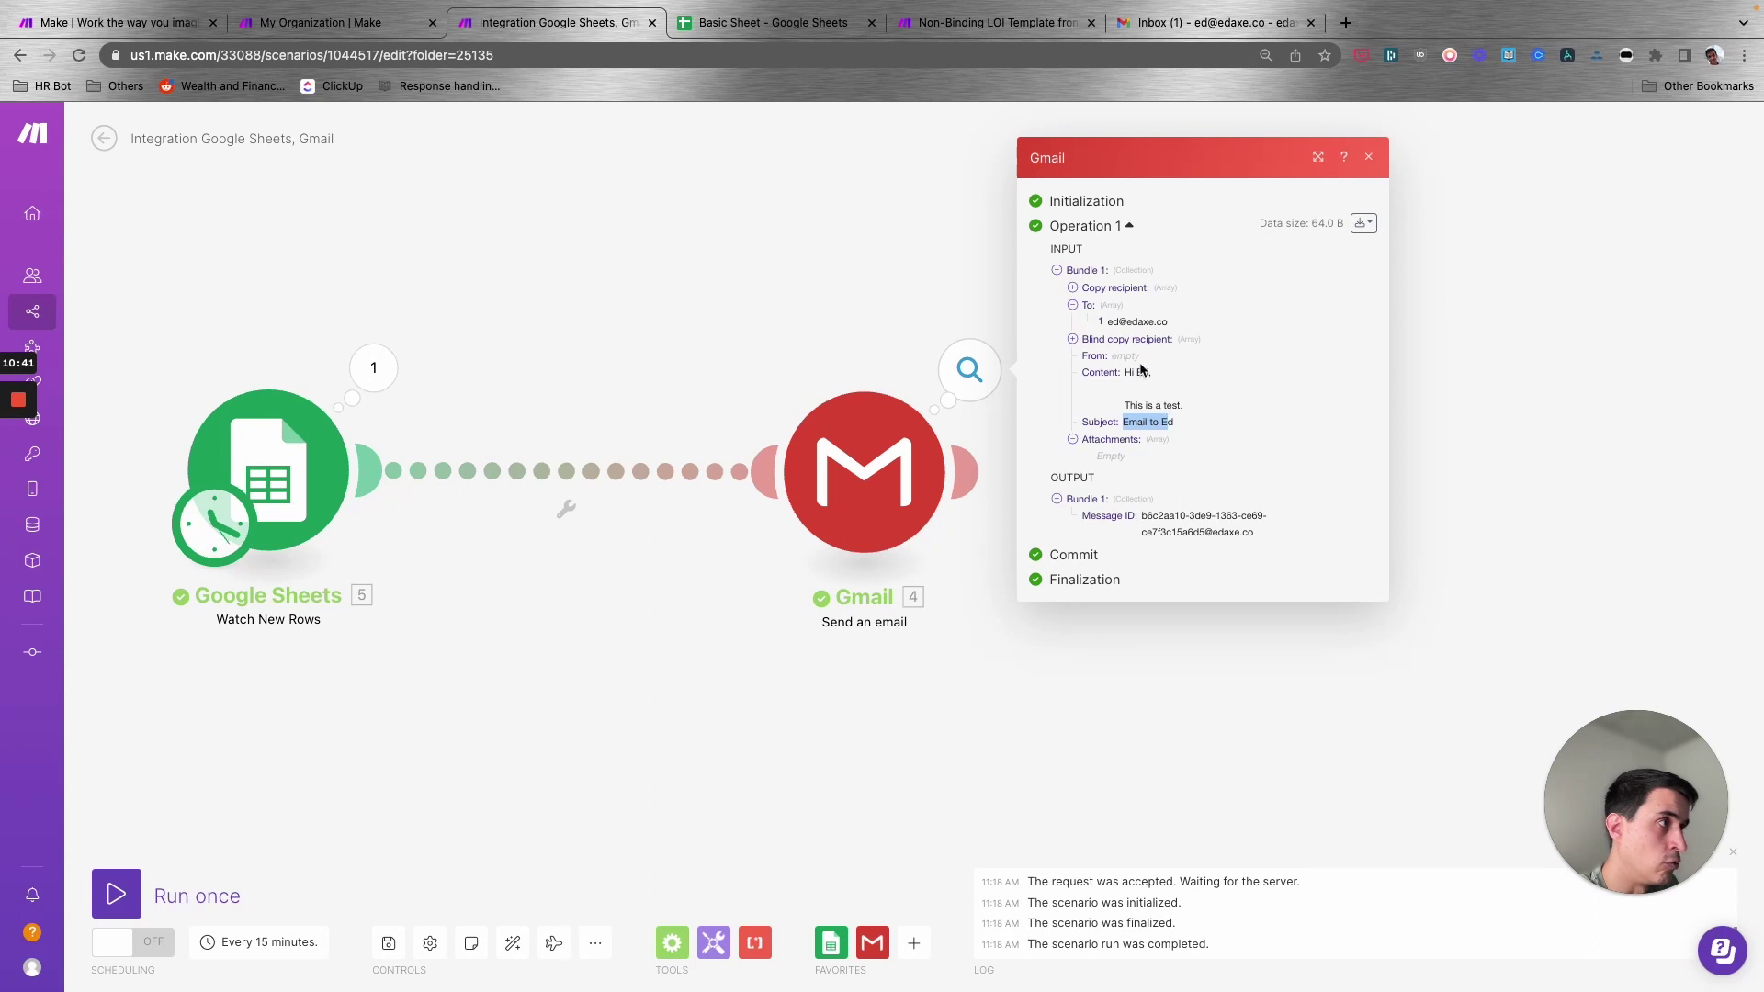
pyautogui.click(1128, 422)
pyautogui.moveTo(1156, 324); pyautogui.dragTo(1113, 321)
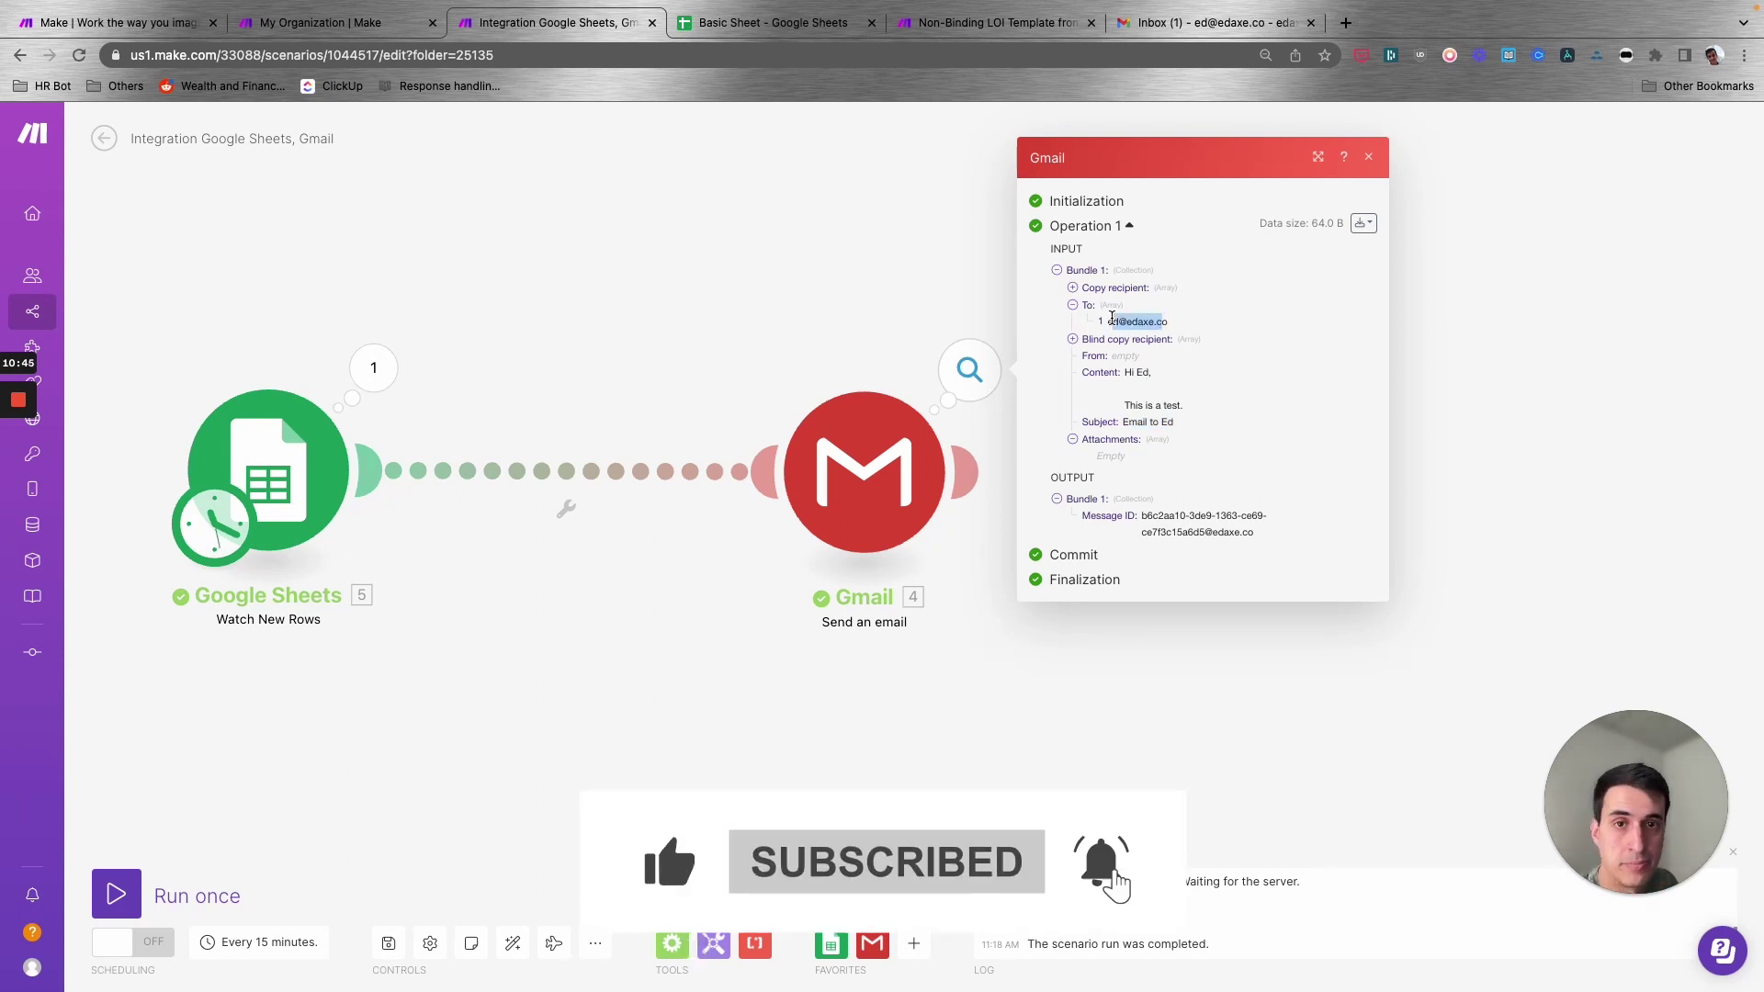
pyautogui.click(852, 306)
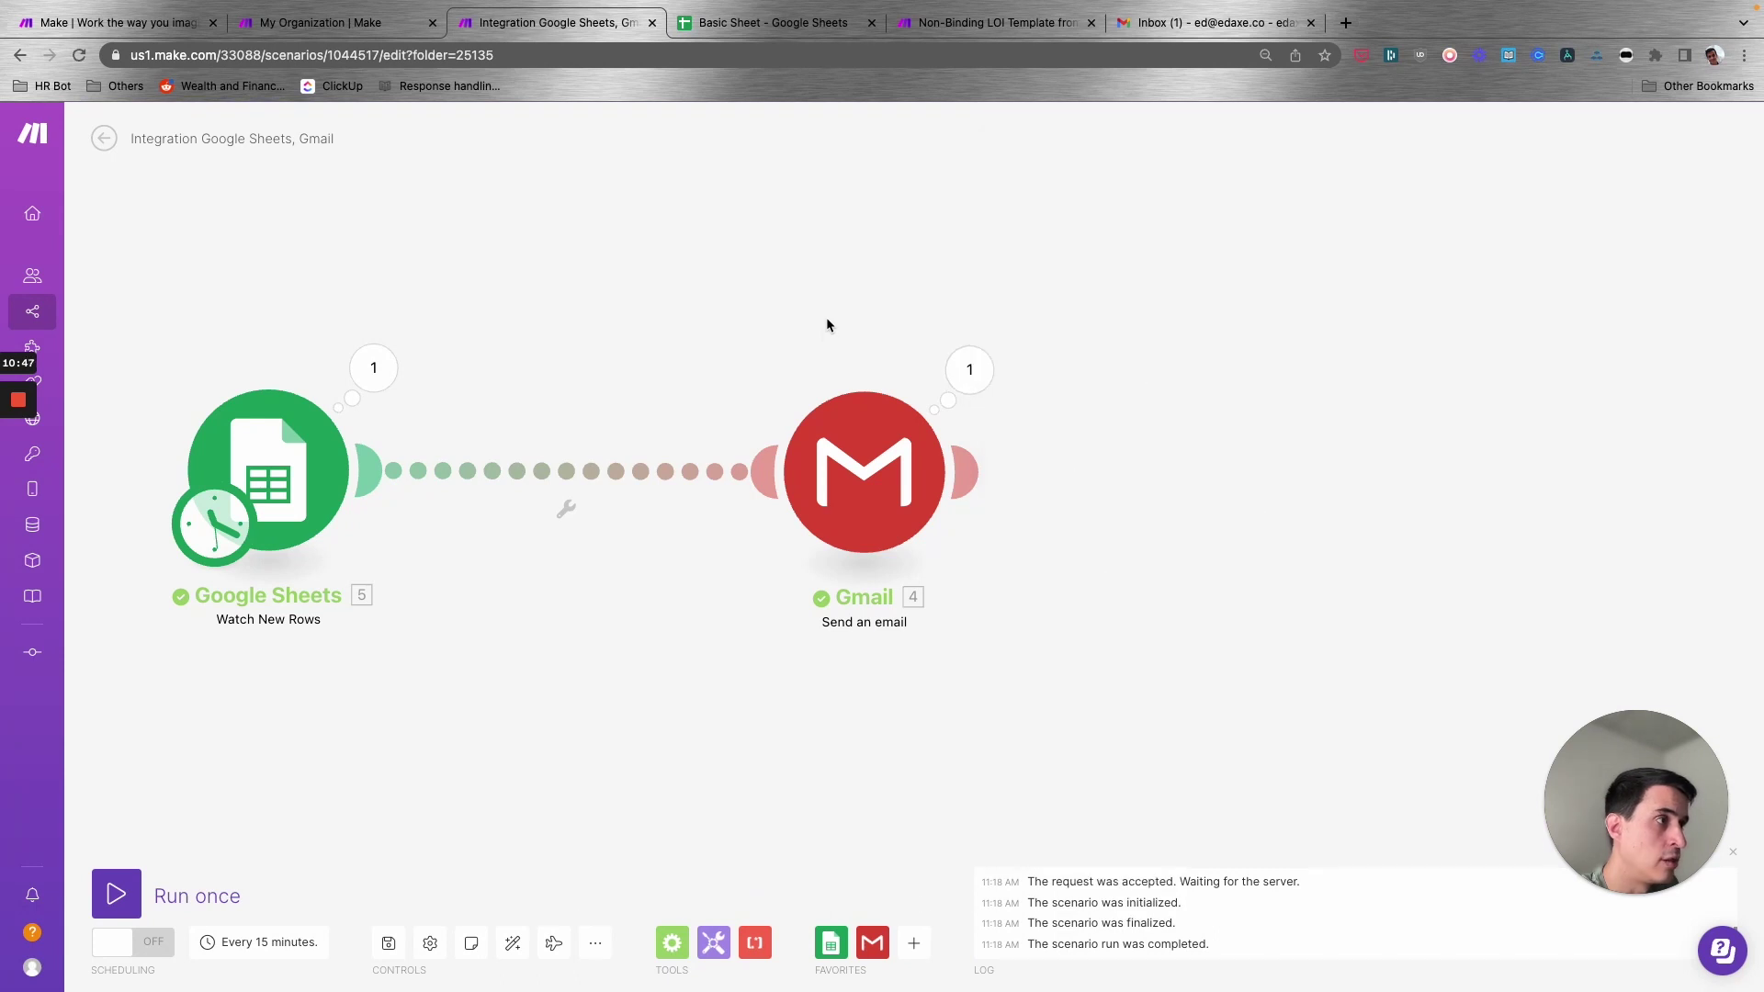
# - Open the received test email in Gmail, check its 'This is a test.' body, and return to Make
pyautogui.click(1201, 35)
pyautogui.click(685, 231)
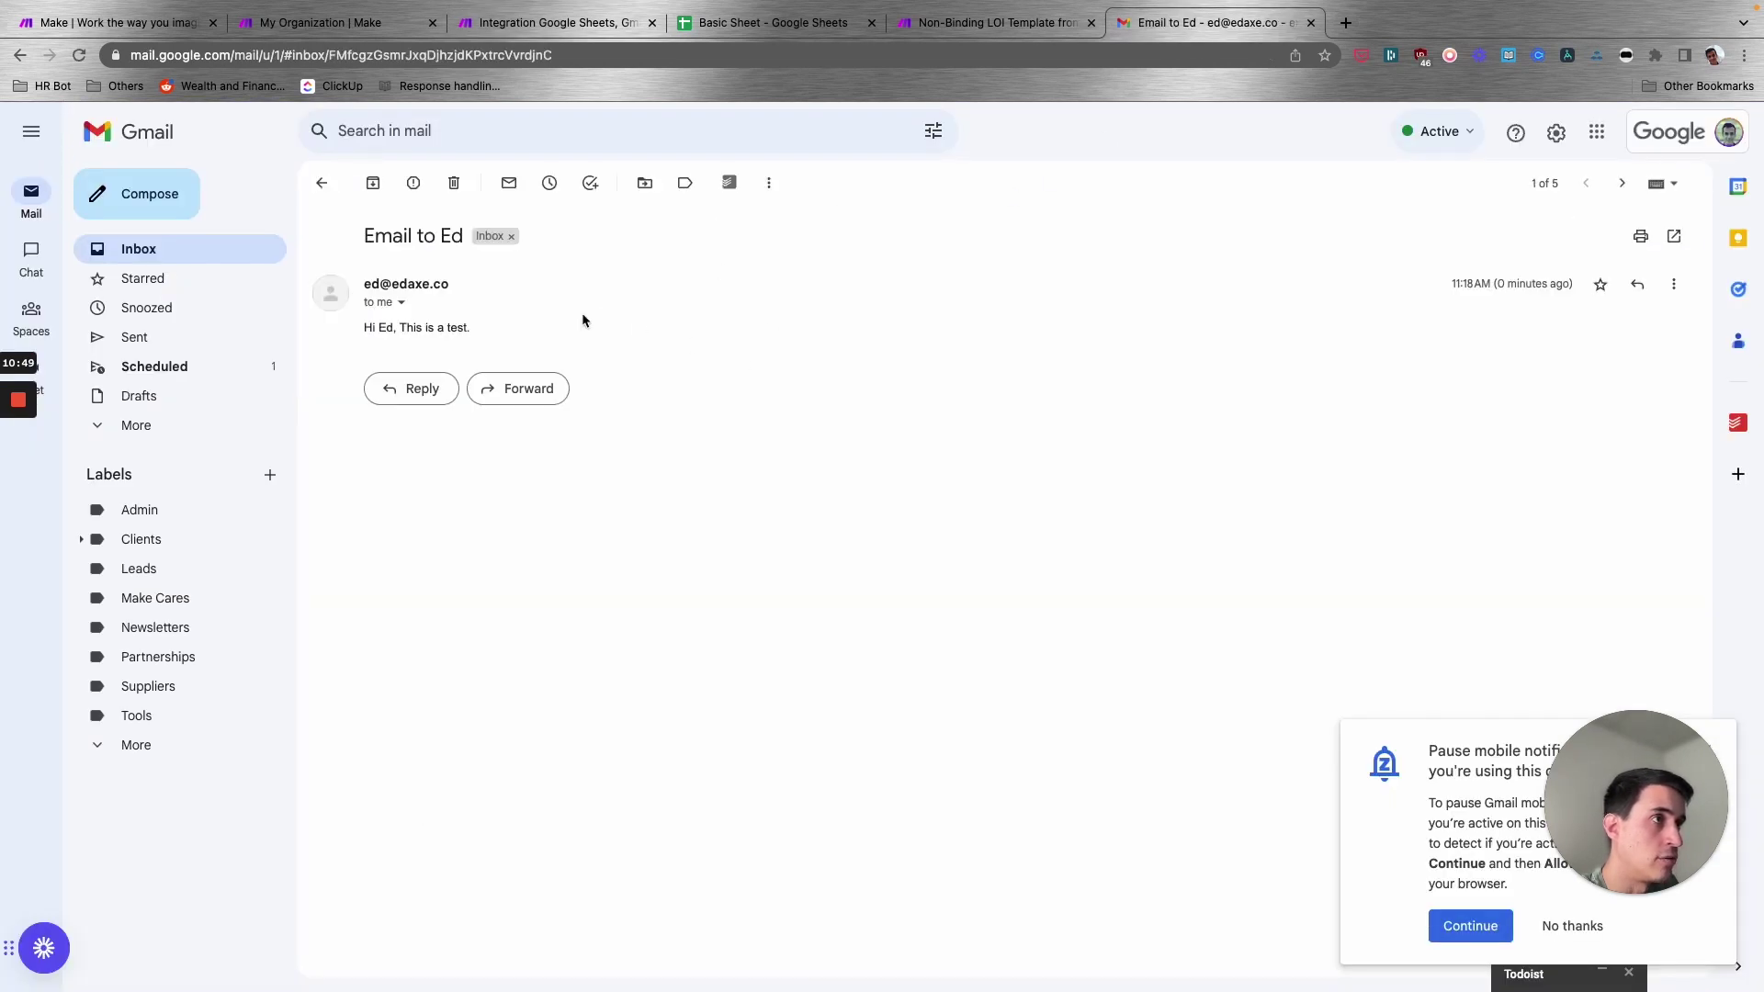
pyautogui.tripleClick(365, 338)
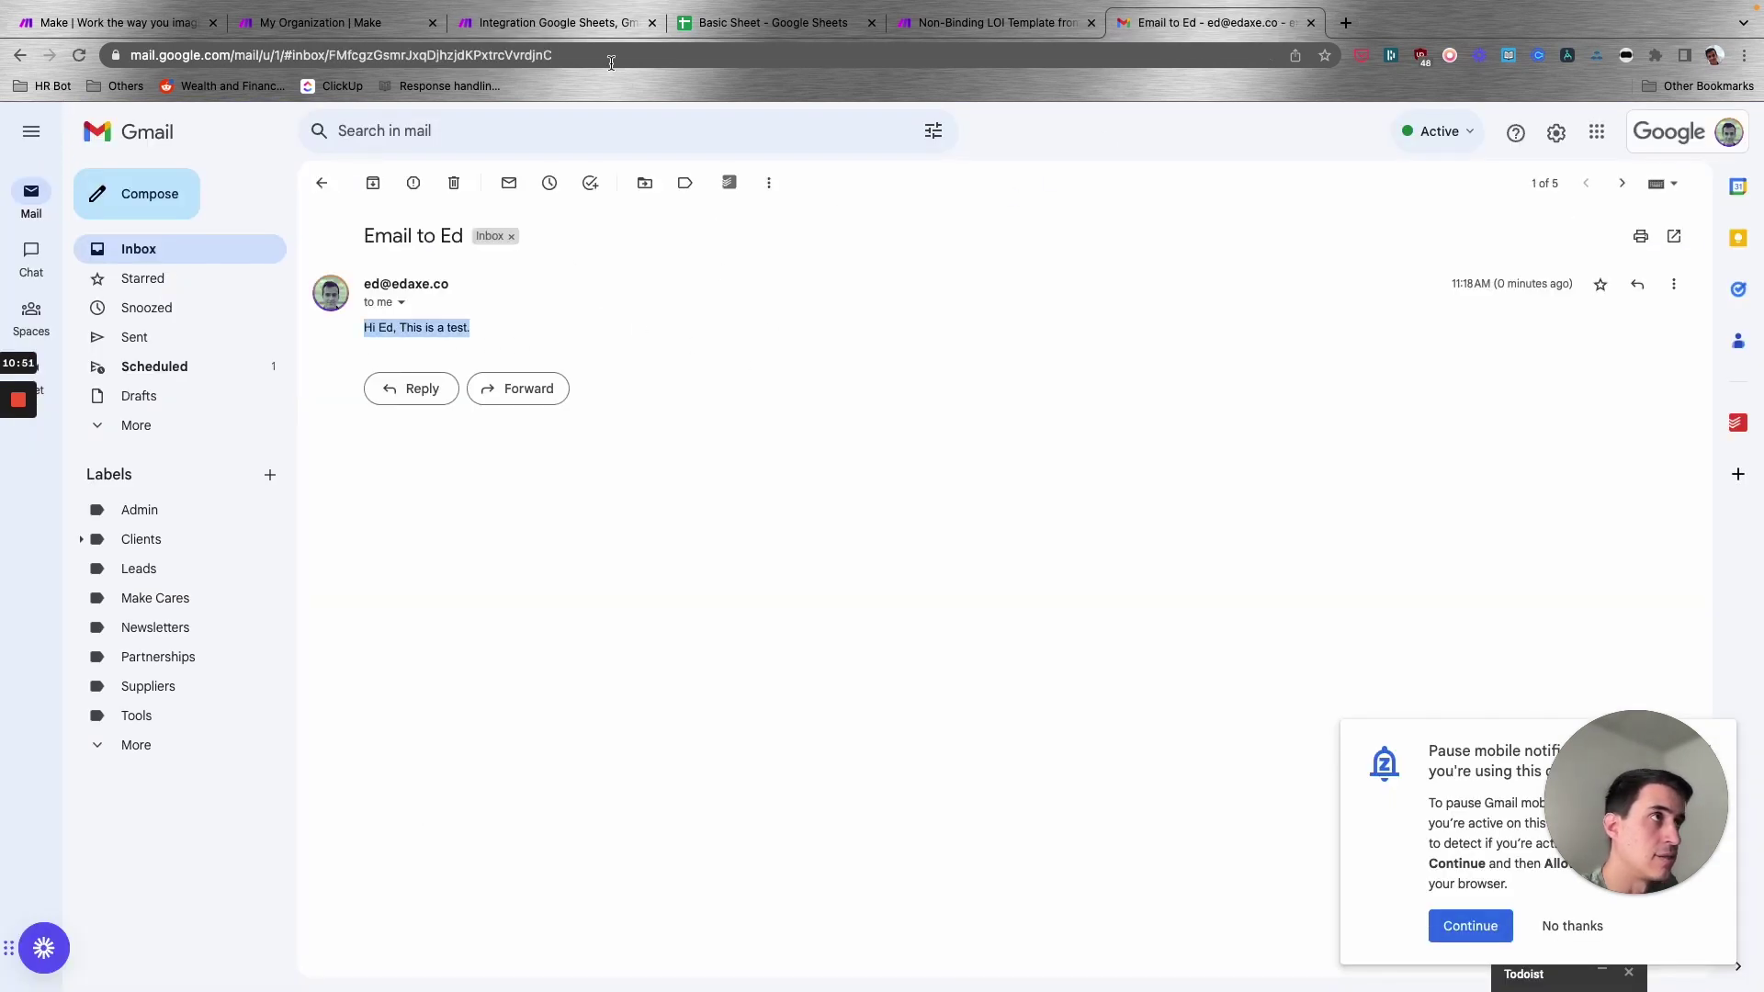
pyautogui.click(598, 25)
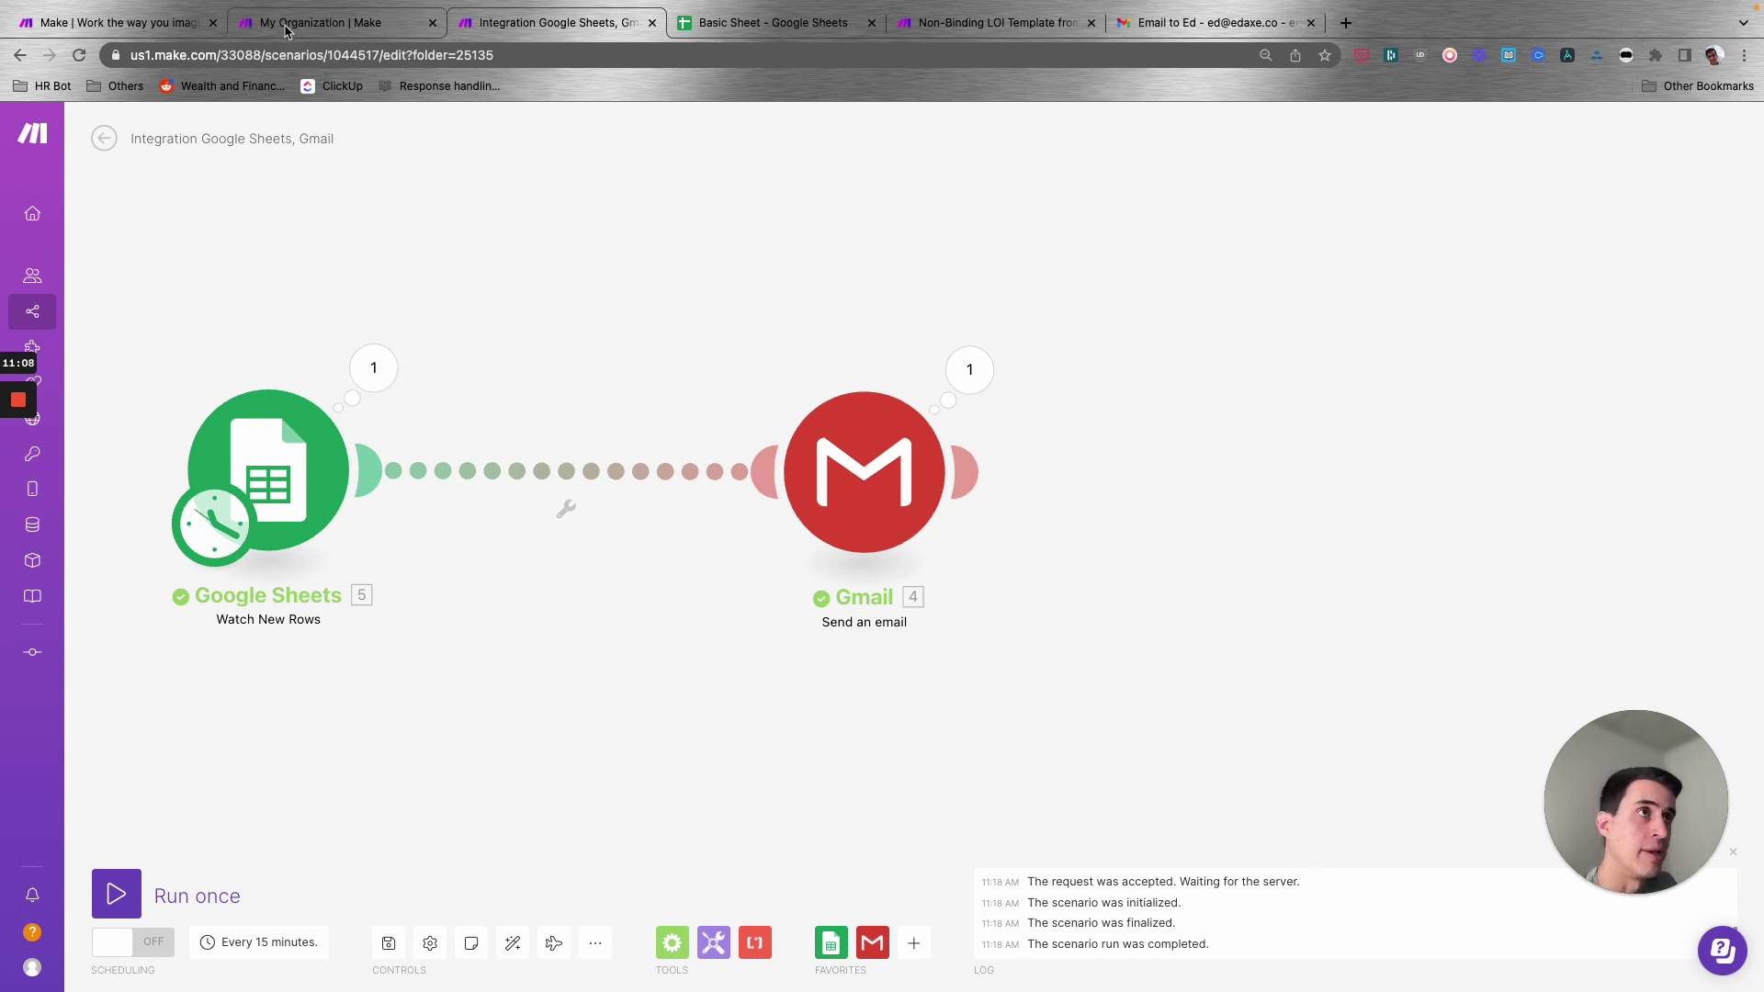
# - Pan around the LOI template scenario, then switch back to the Integration Google Sheets, Gmail scenario
pyautogui.click(967, 23)
pyautogui.scroll(3, 804, 367)
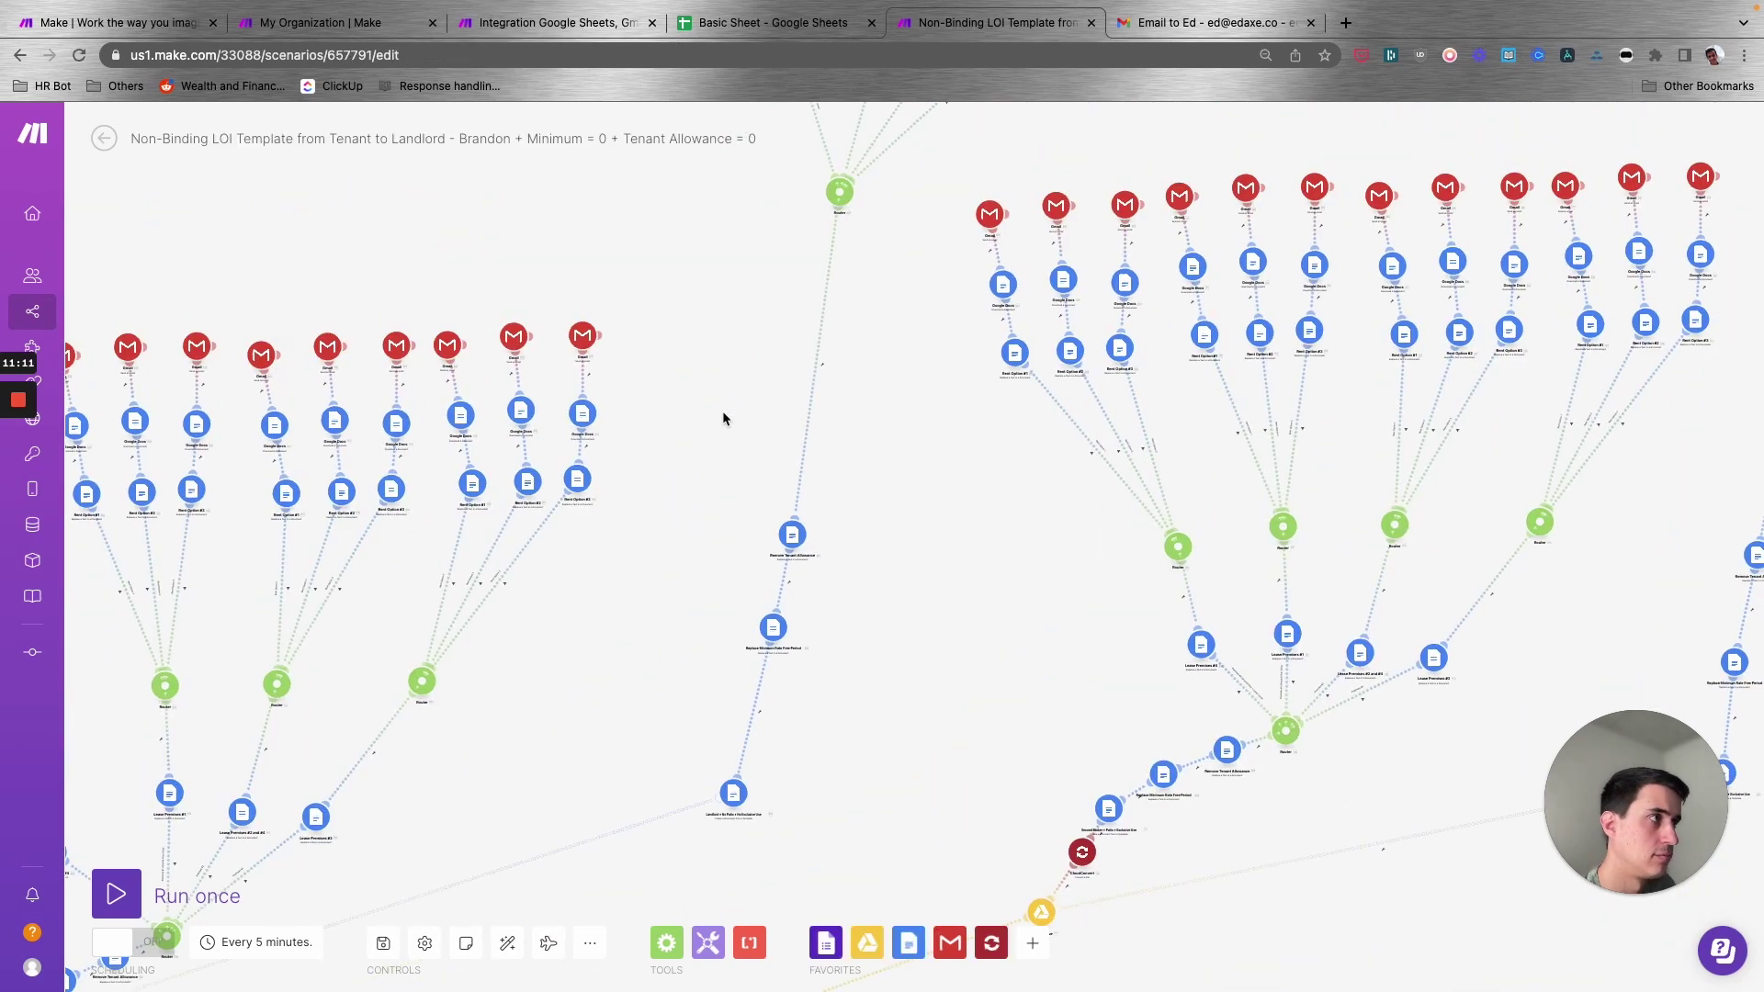
pyautogui.hscroll(4, 901, 432)
pyautogui.scroll(3, 1356, 409)
pyautogui.hscroll(5, 1114, 504)
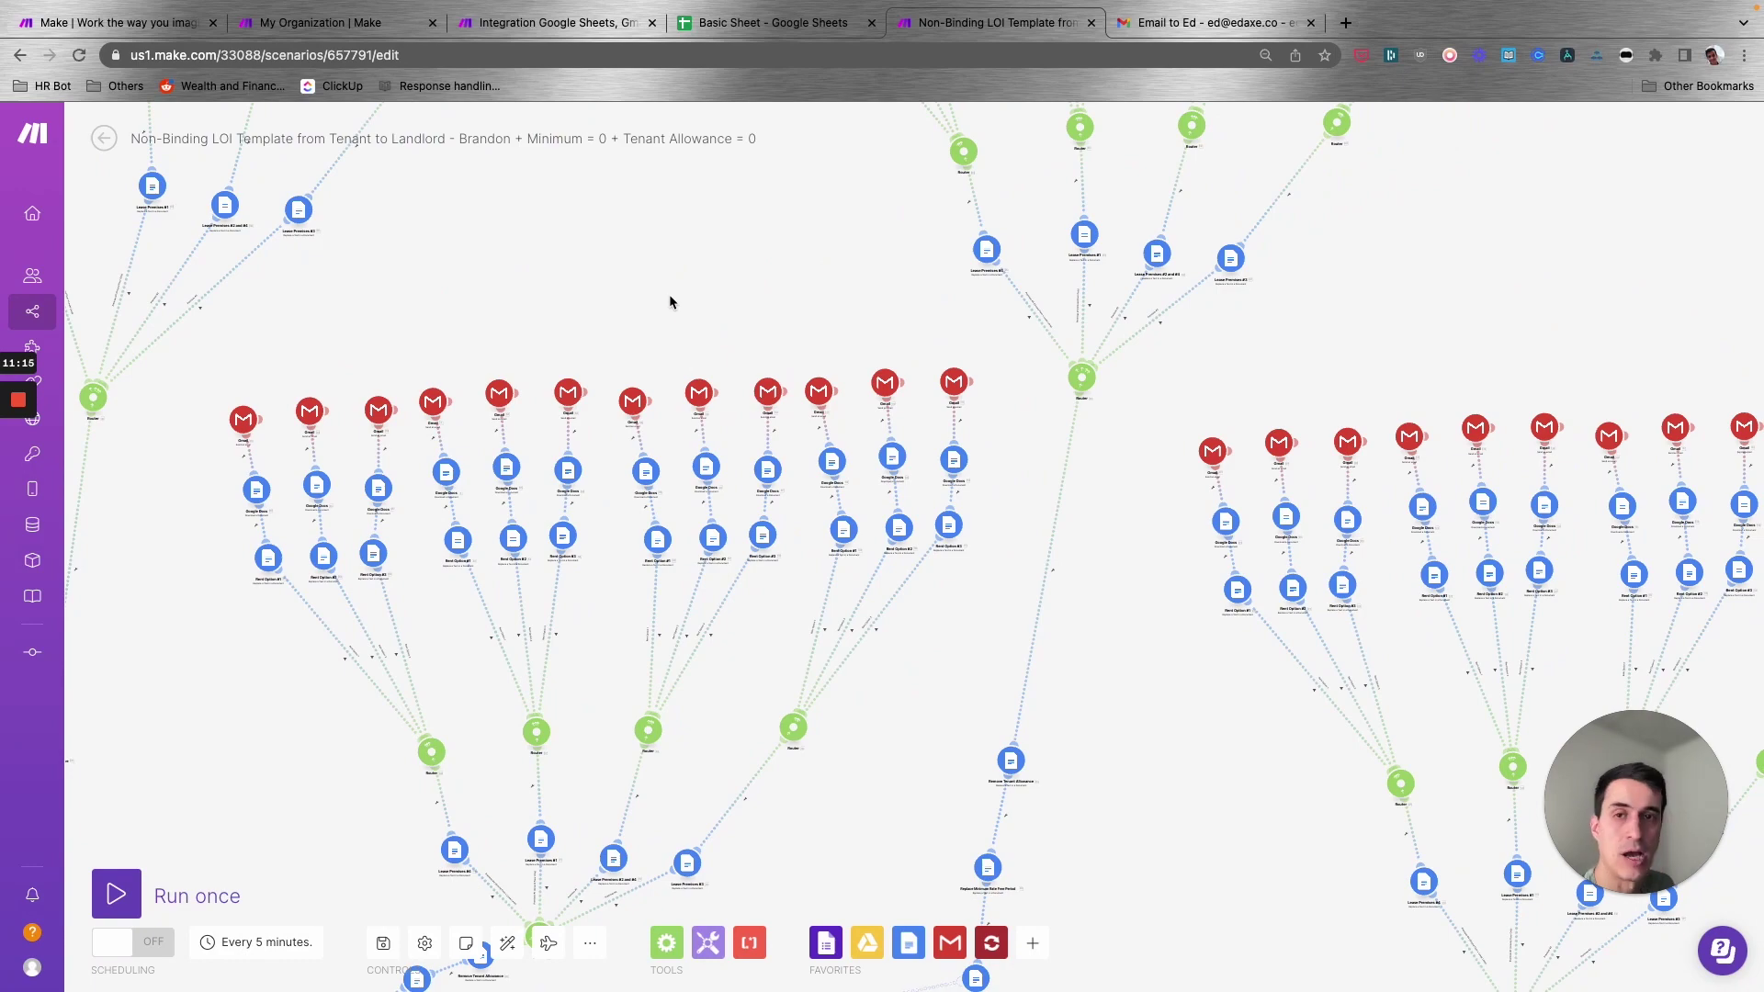
pyautogui.scroll(-3, 579, 432)
pyautogui.hscroll(-3, 579, 432)
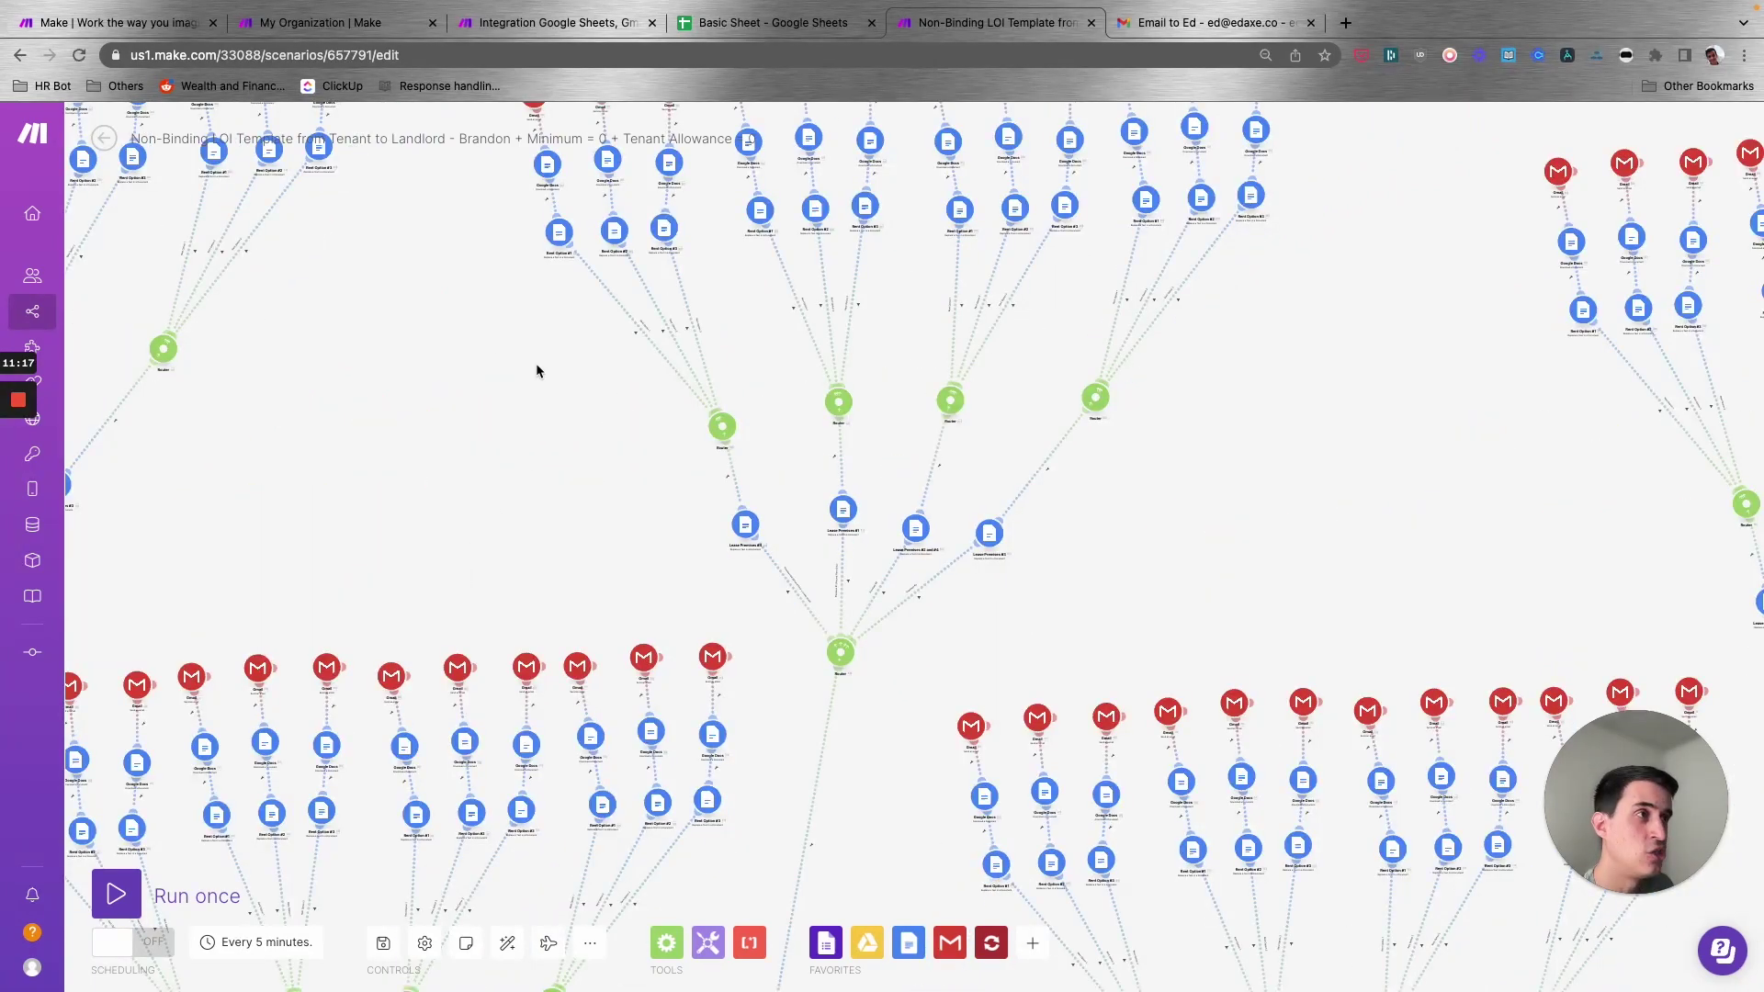
pyautogui.scroll(1, 514, 432)
pyautogui.hscroll(-3, 922, 406)
pyautogui.hscroll(3, 905, 465)
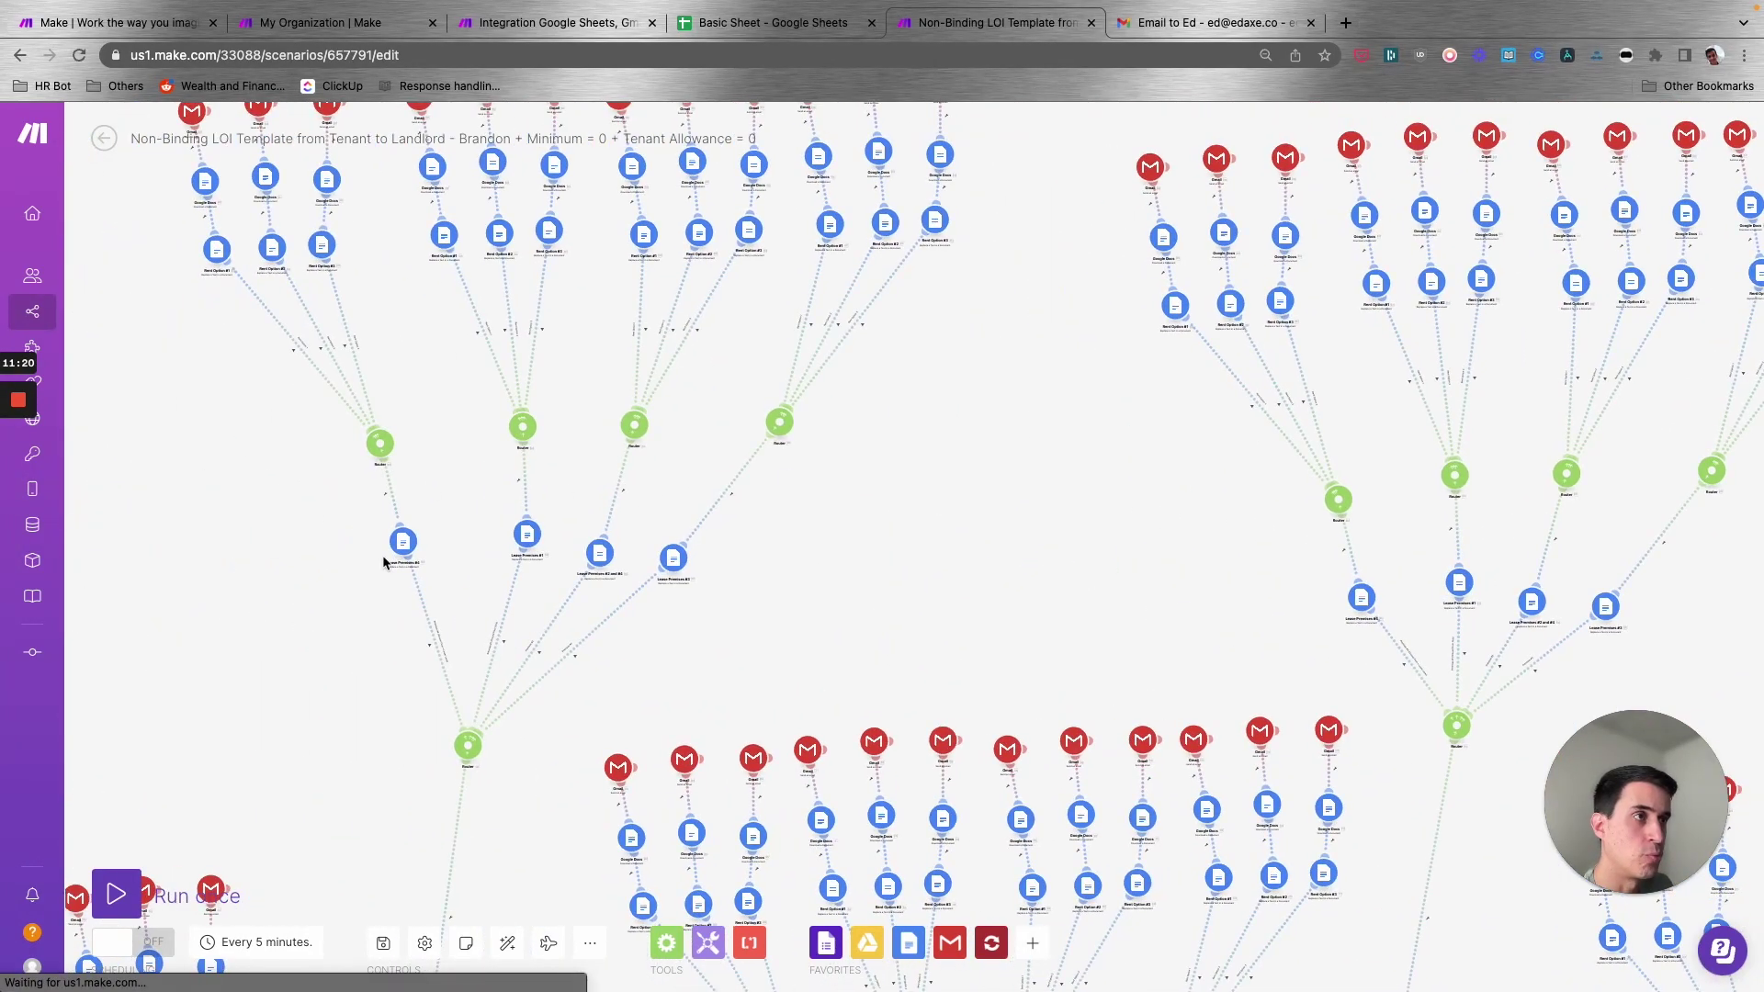
pyautogui.scroll(3, 583, 684)
pyautogui.scroll(-5, 583, 684)
pyautogui.hscroll(-2, 713, 315)
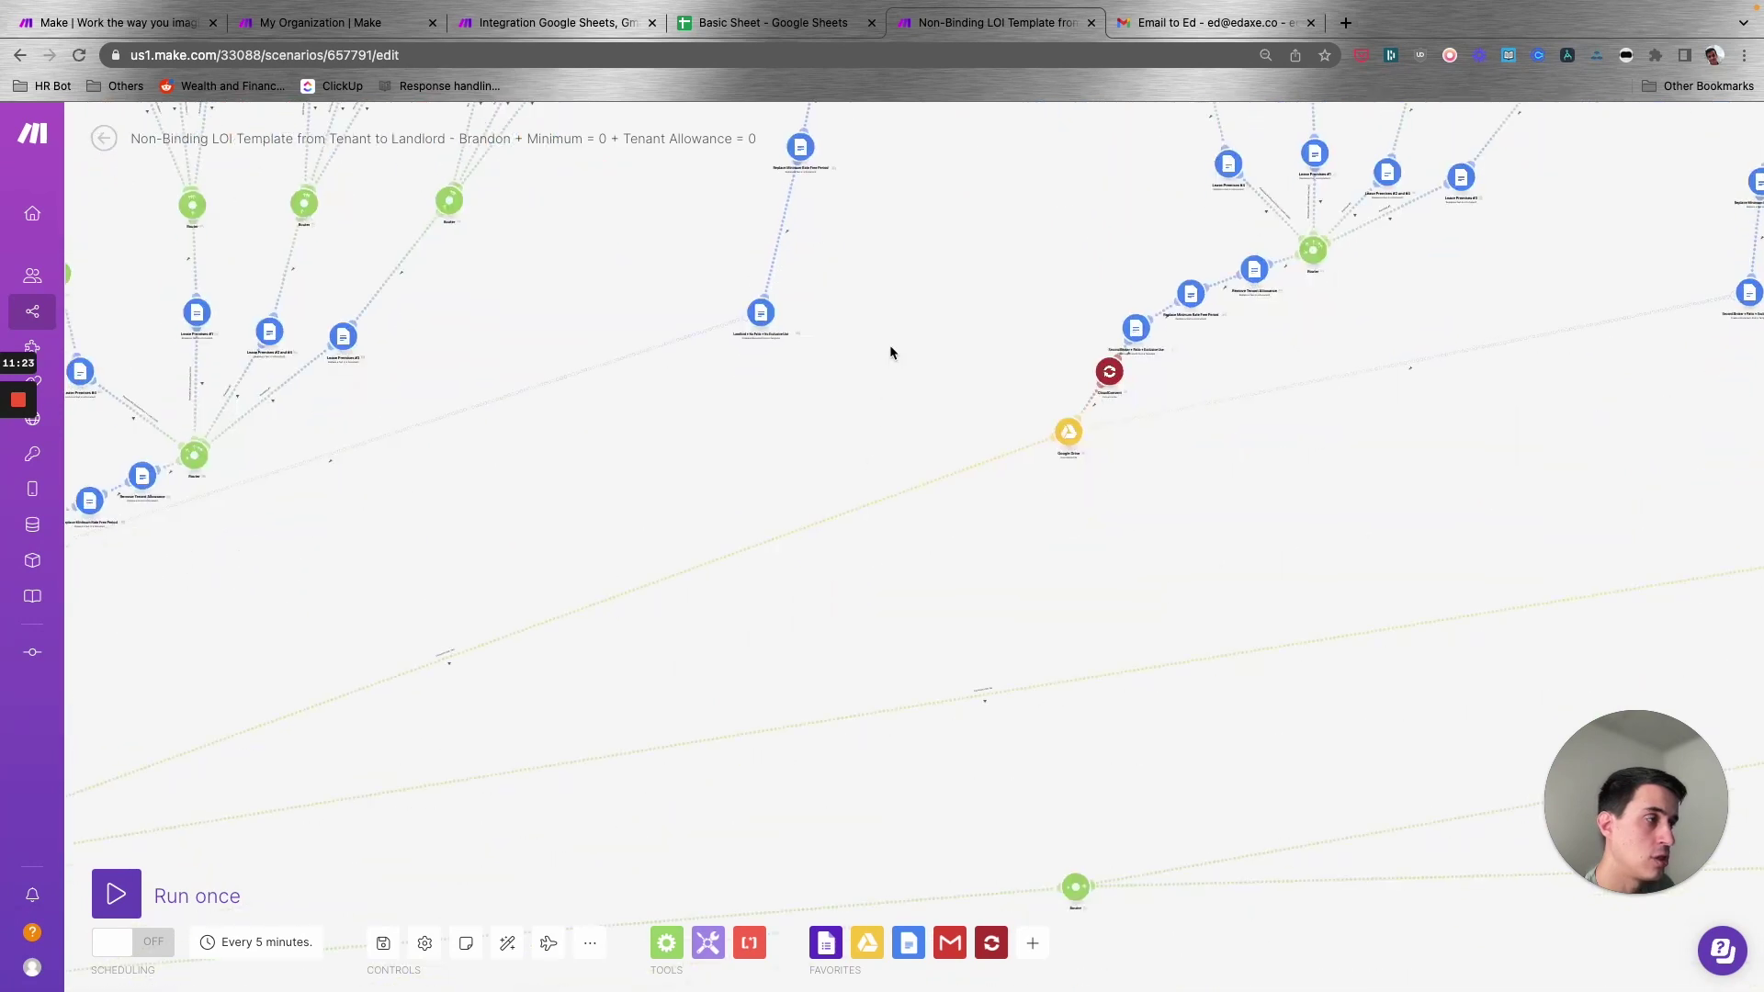
pyautogui.hscroll(1, 452, 538)
pyautogui.scroll(1, 452, 537)
pyautogui.moveTo(1165, 410); pyautogui.dragTo(901, 205)
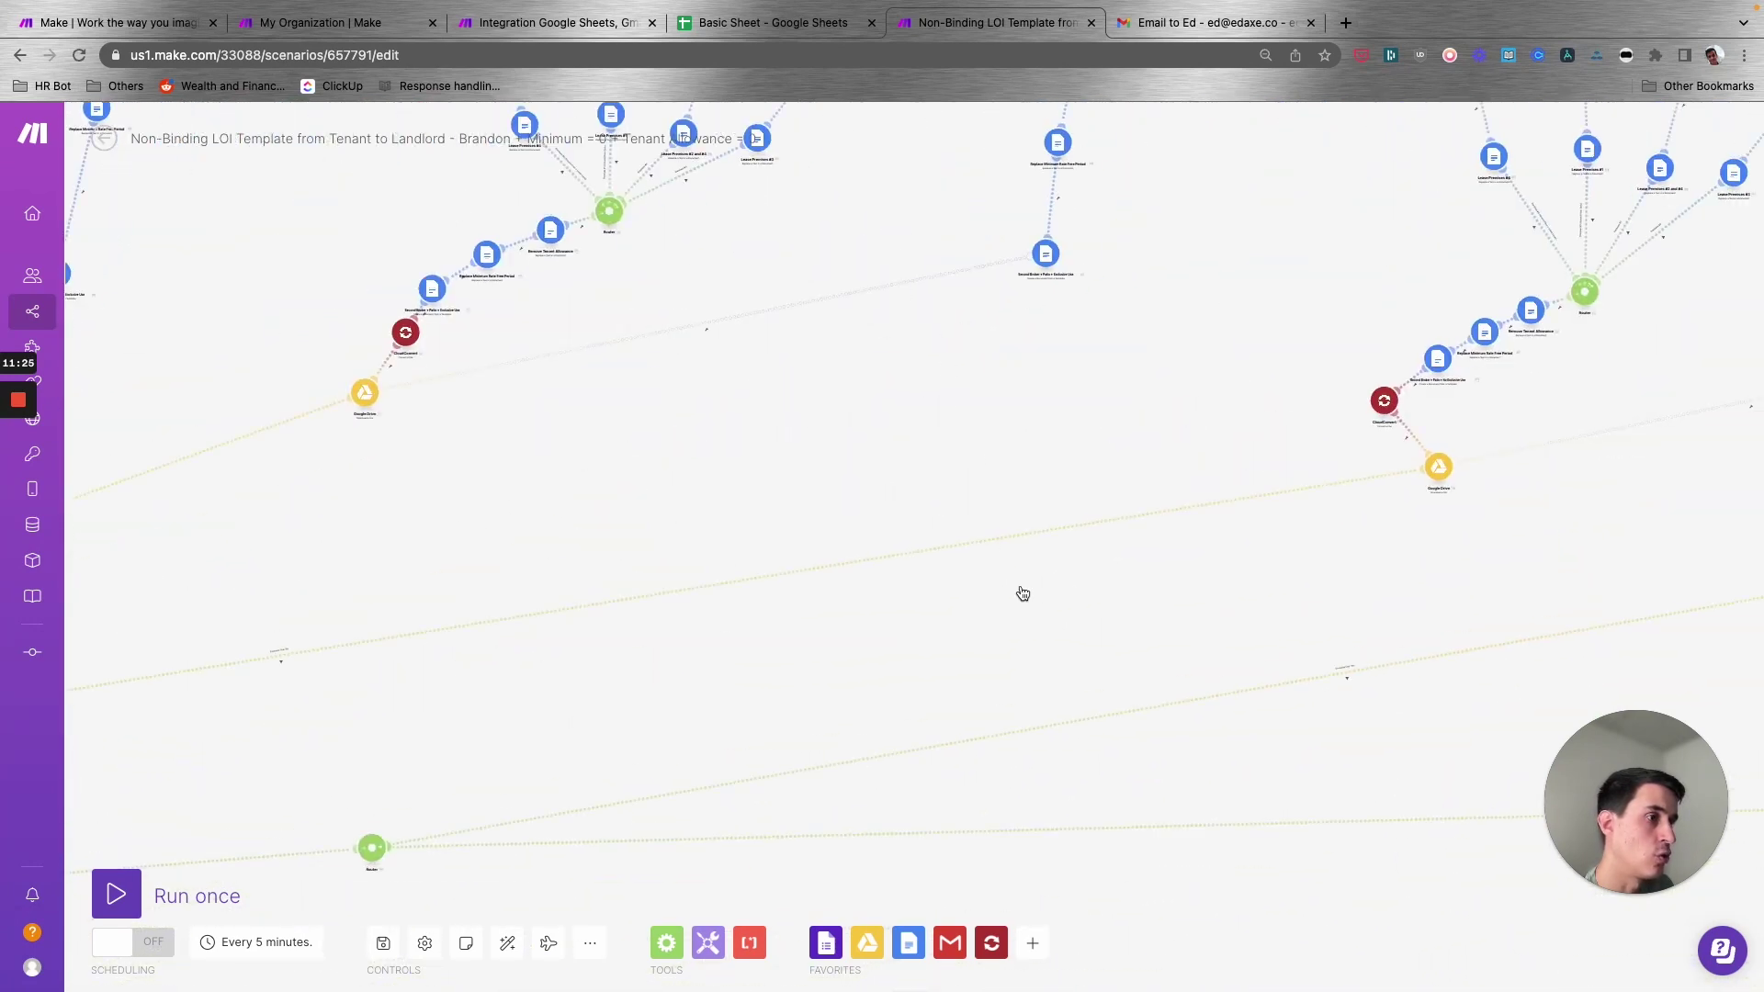
pyautogui.hscroll(5, 1025, 634)
pyautogui.scroll(2, 919, 515)
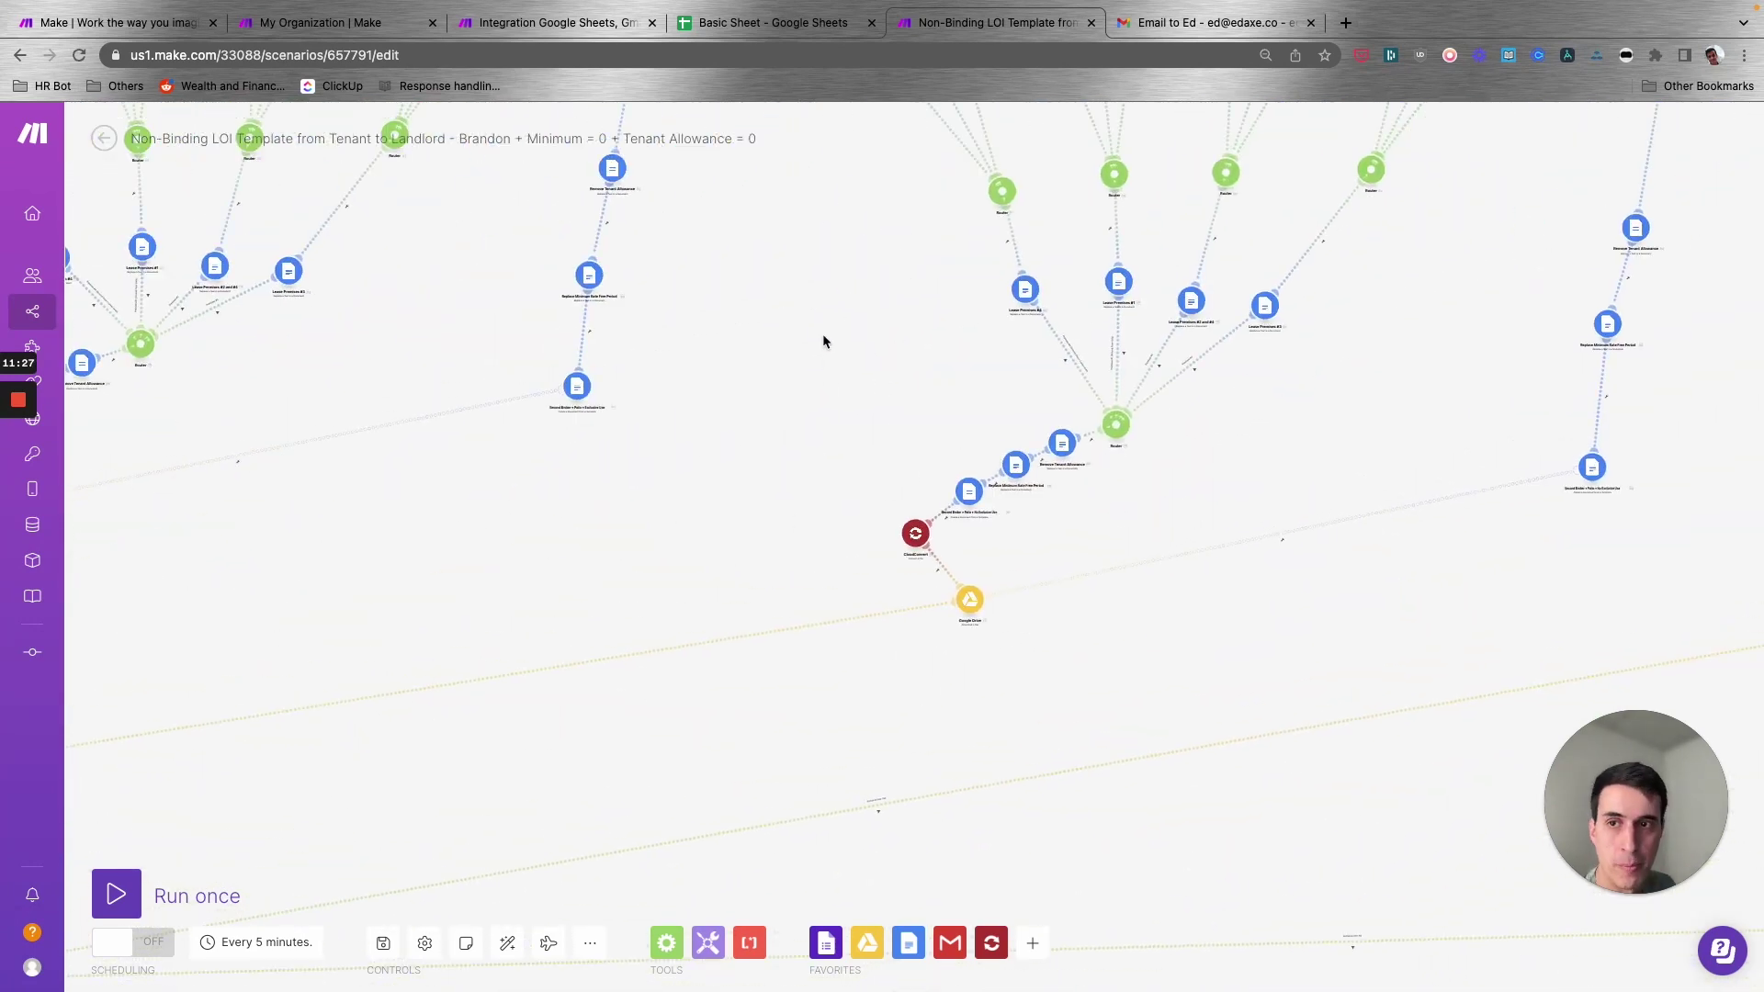
pyautogui.click(571, 27)
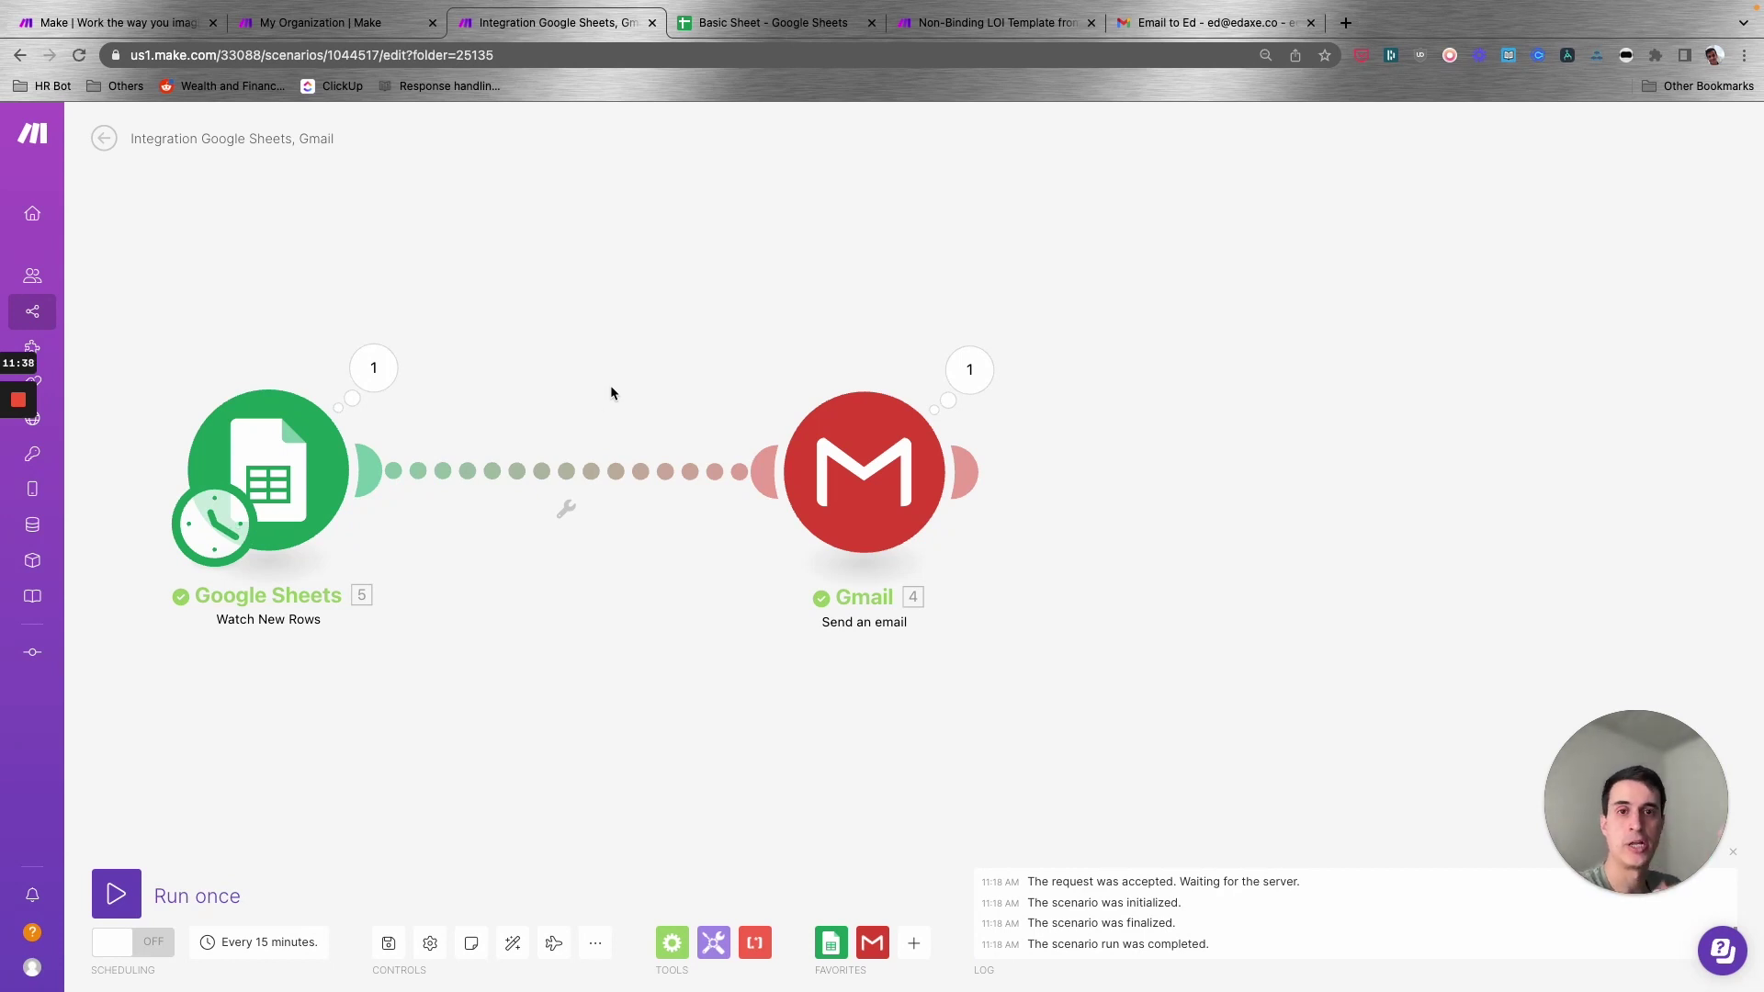
# - Create a link filter labelled Approved with condition Approved? (C) Equal to Yes
pyautogui.click(546, 477)
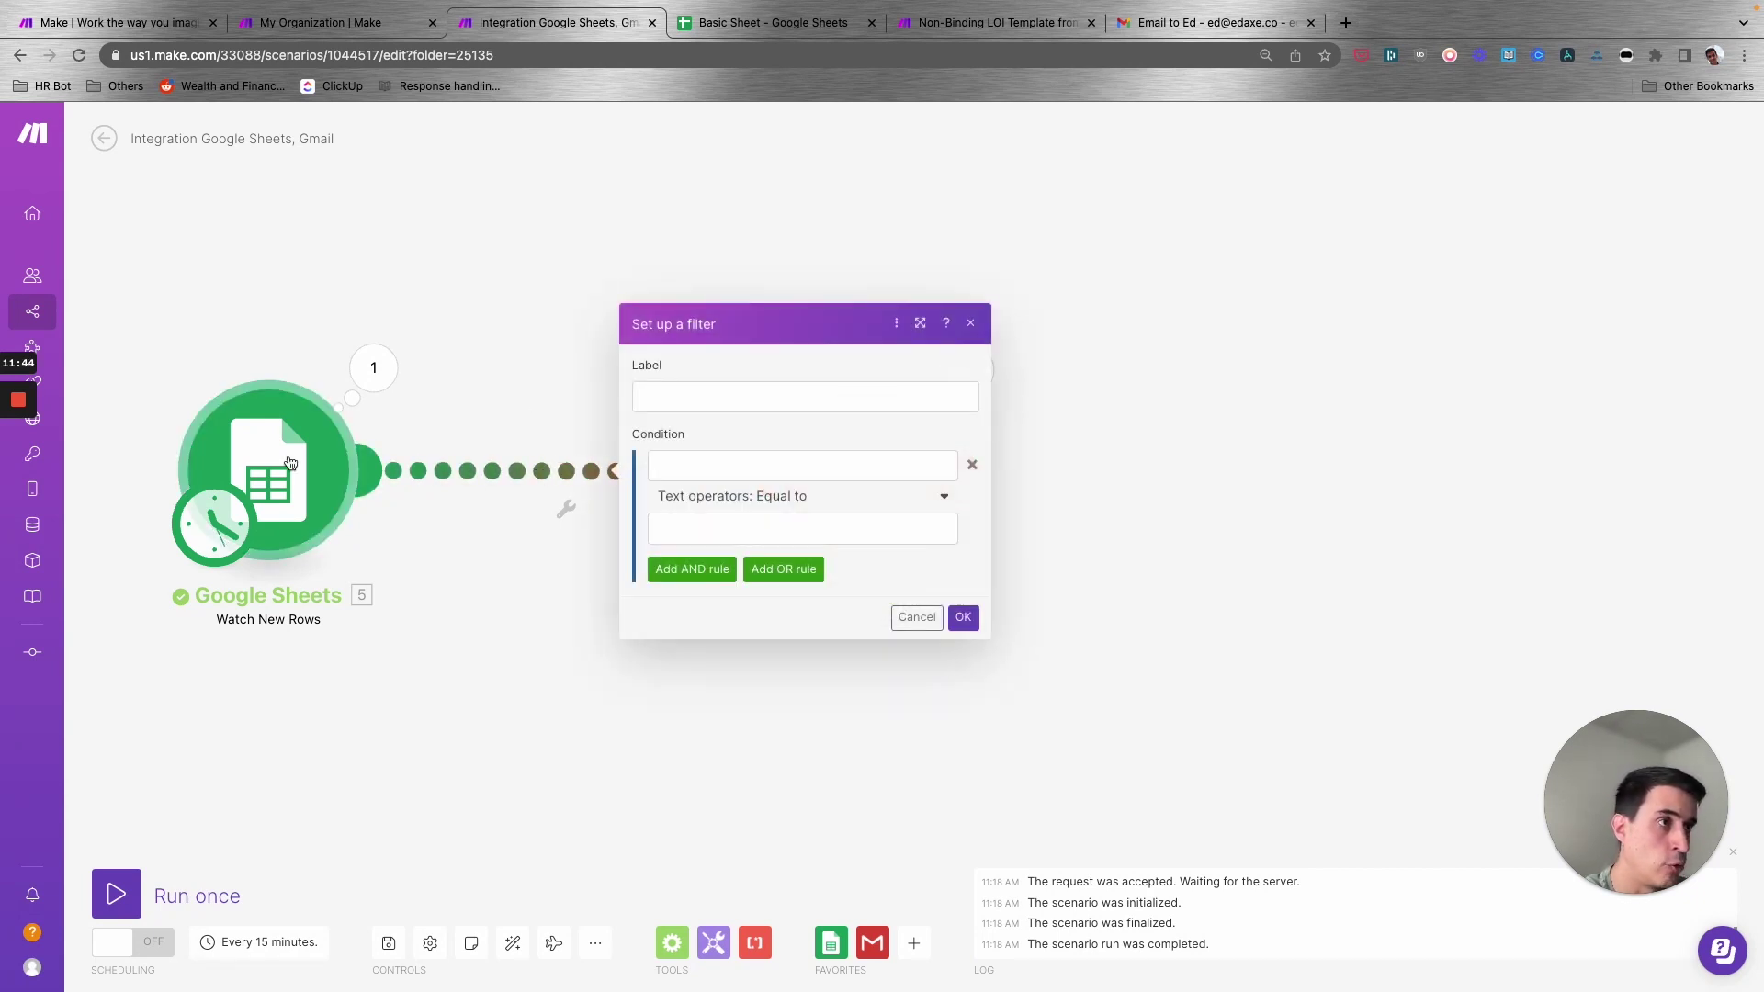
pyautogui.click(535, 426)
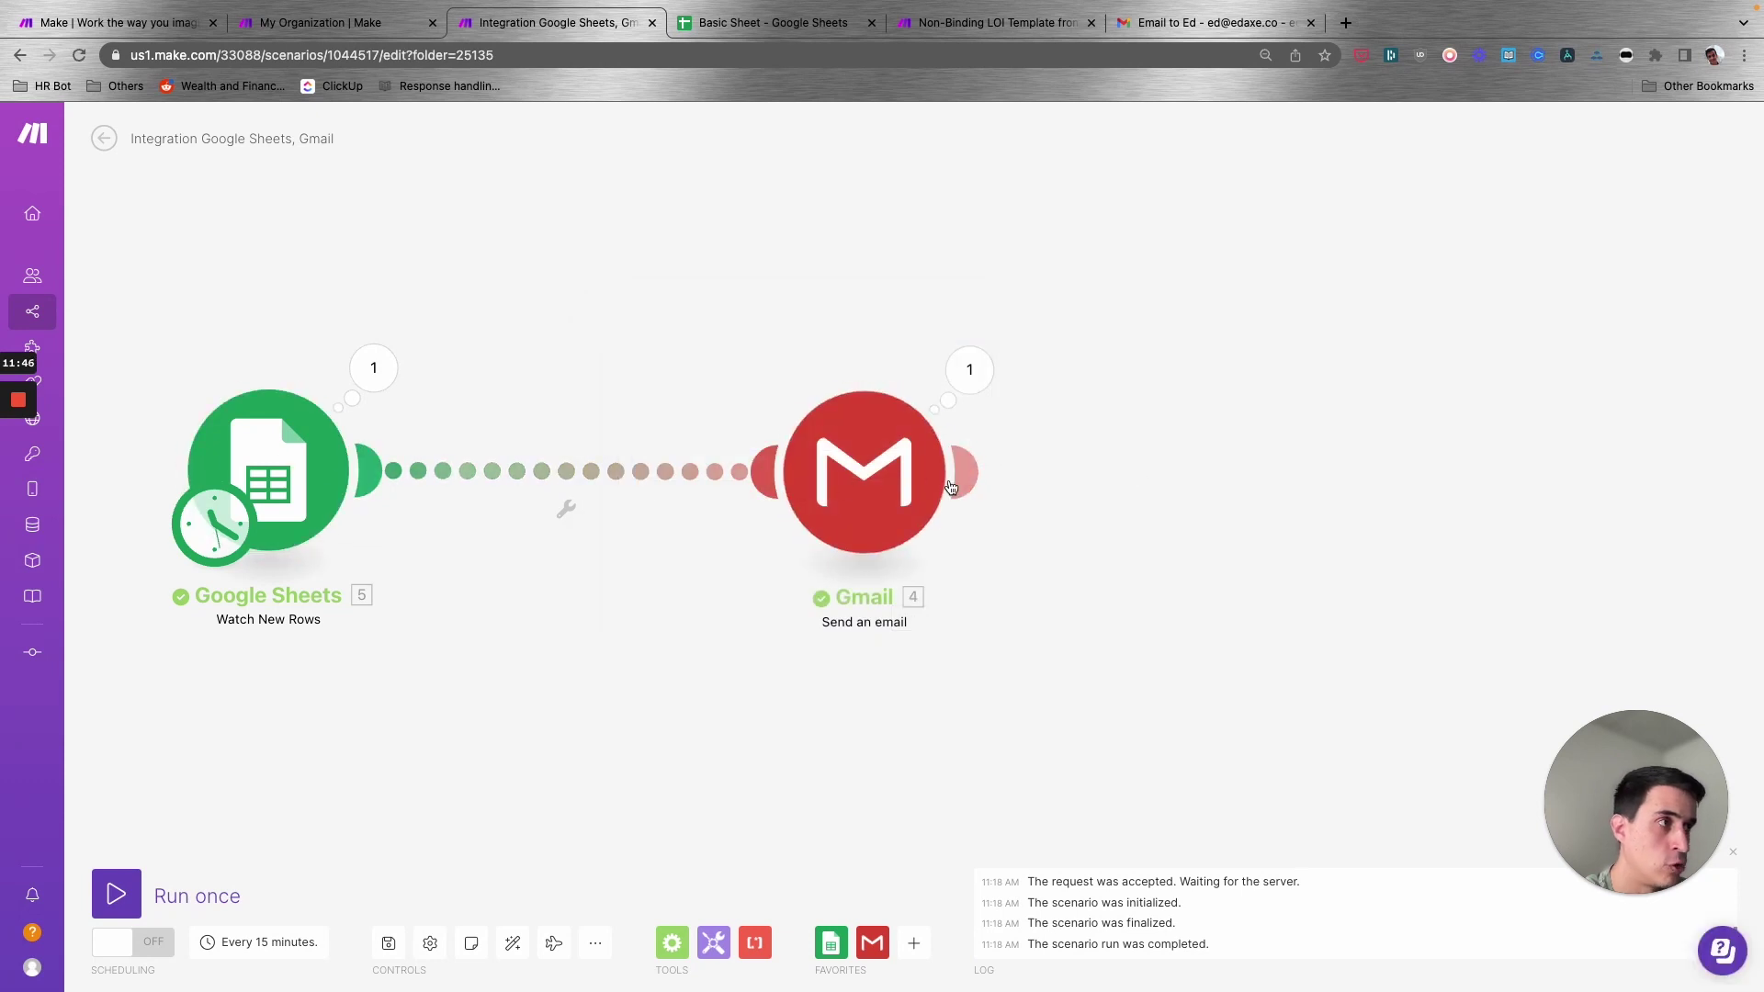
pyautogui.click(554, 475)
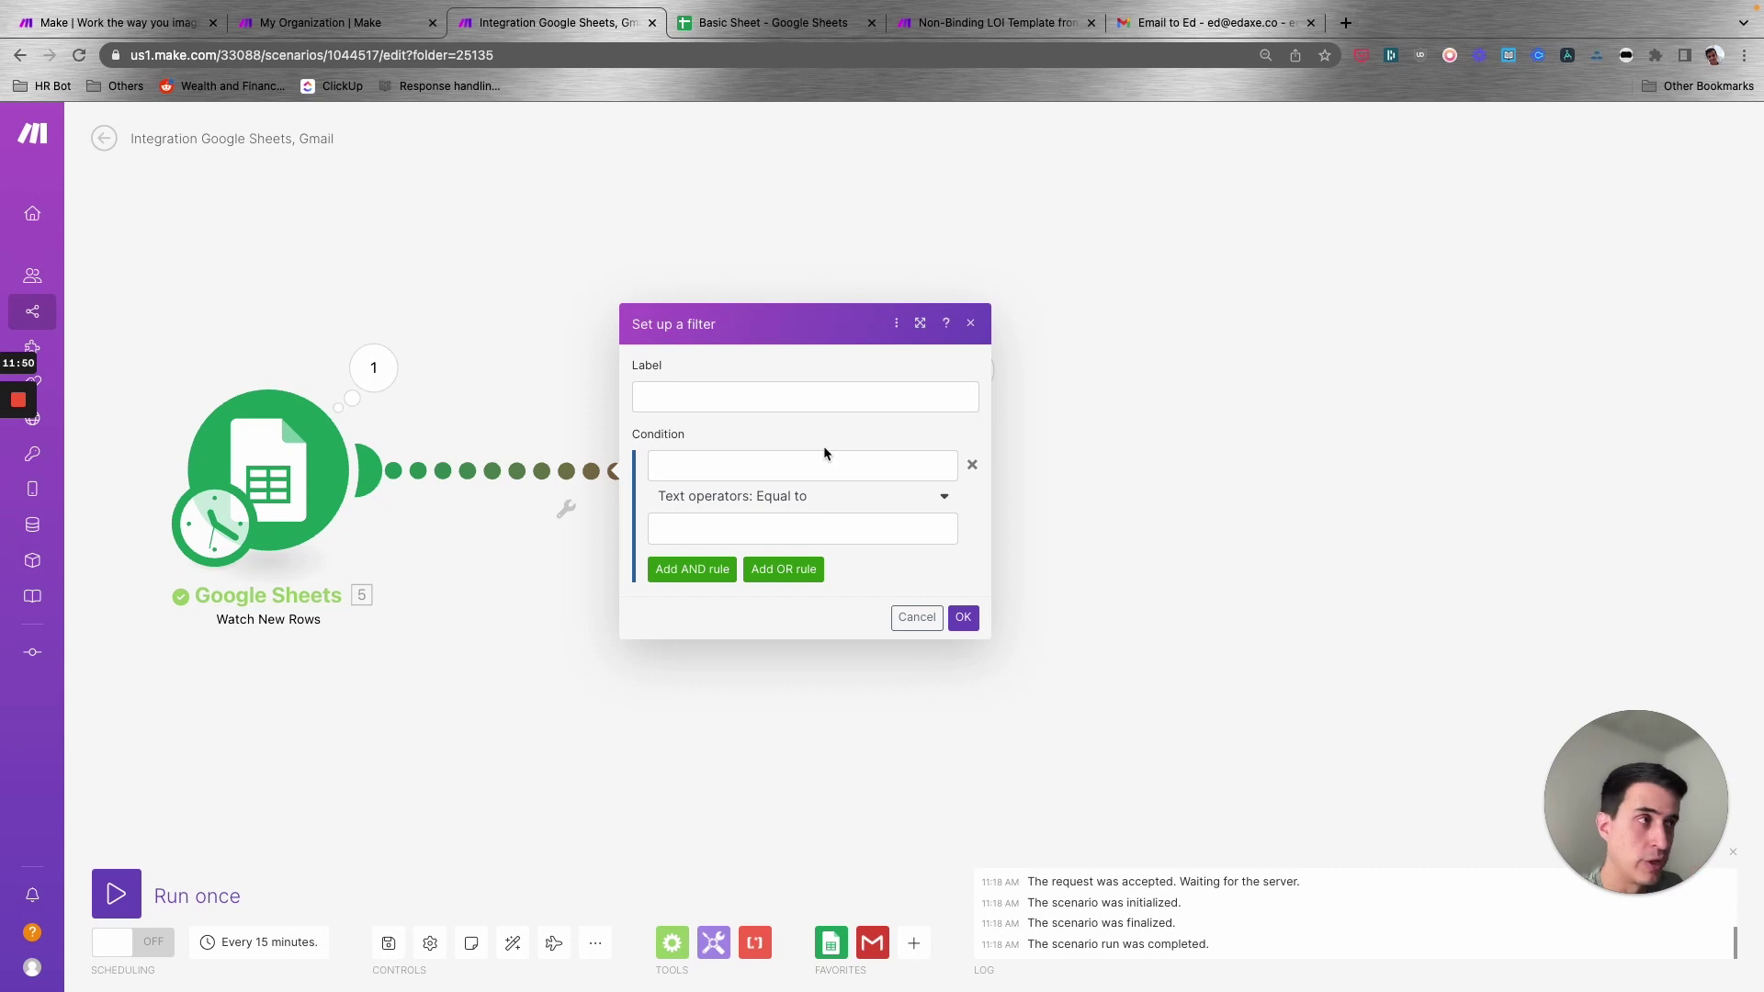
pyautogui.click(808, 400)
pyautogui.write('Approved')
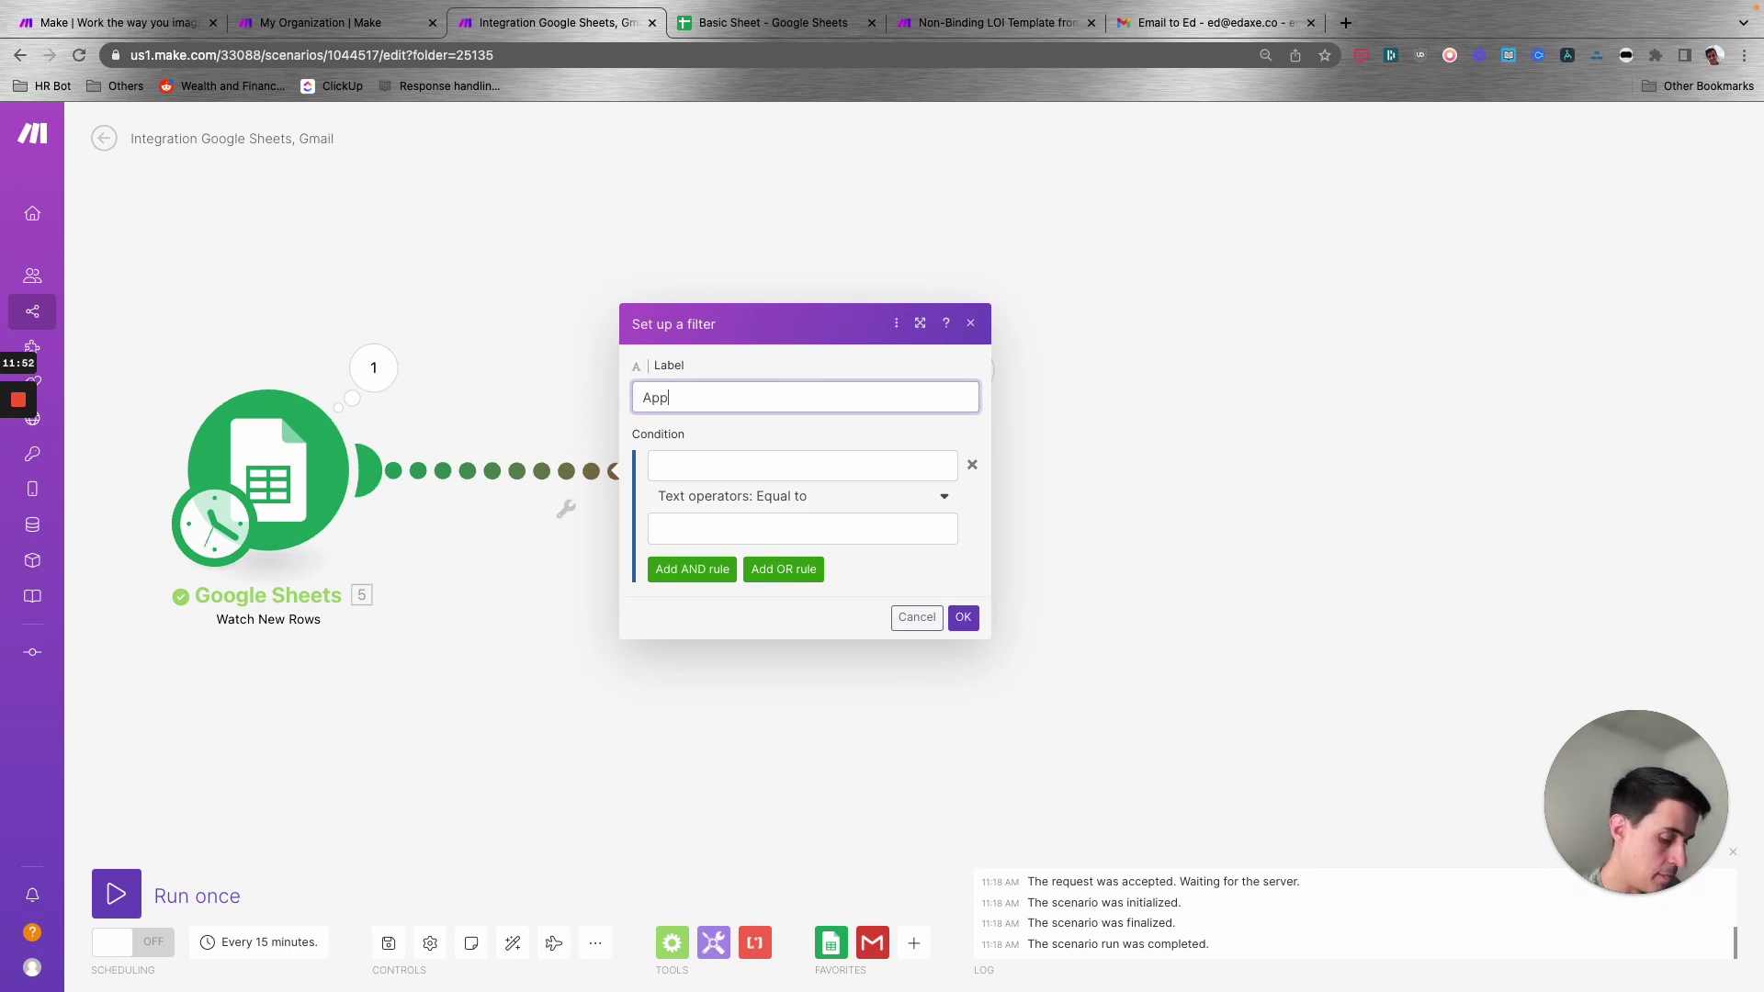
pyautogui.click(788, 463)
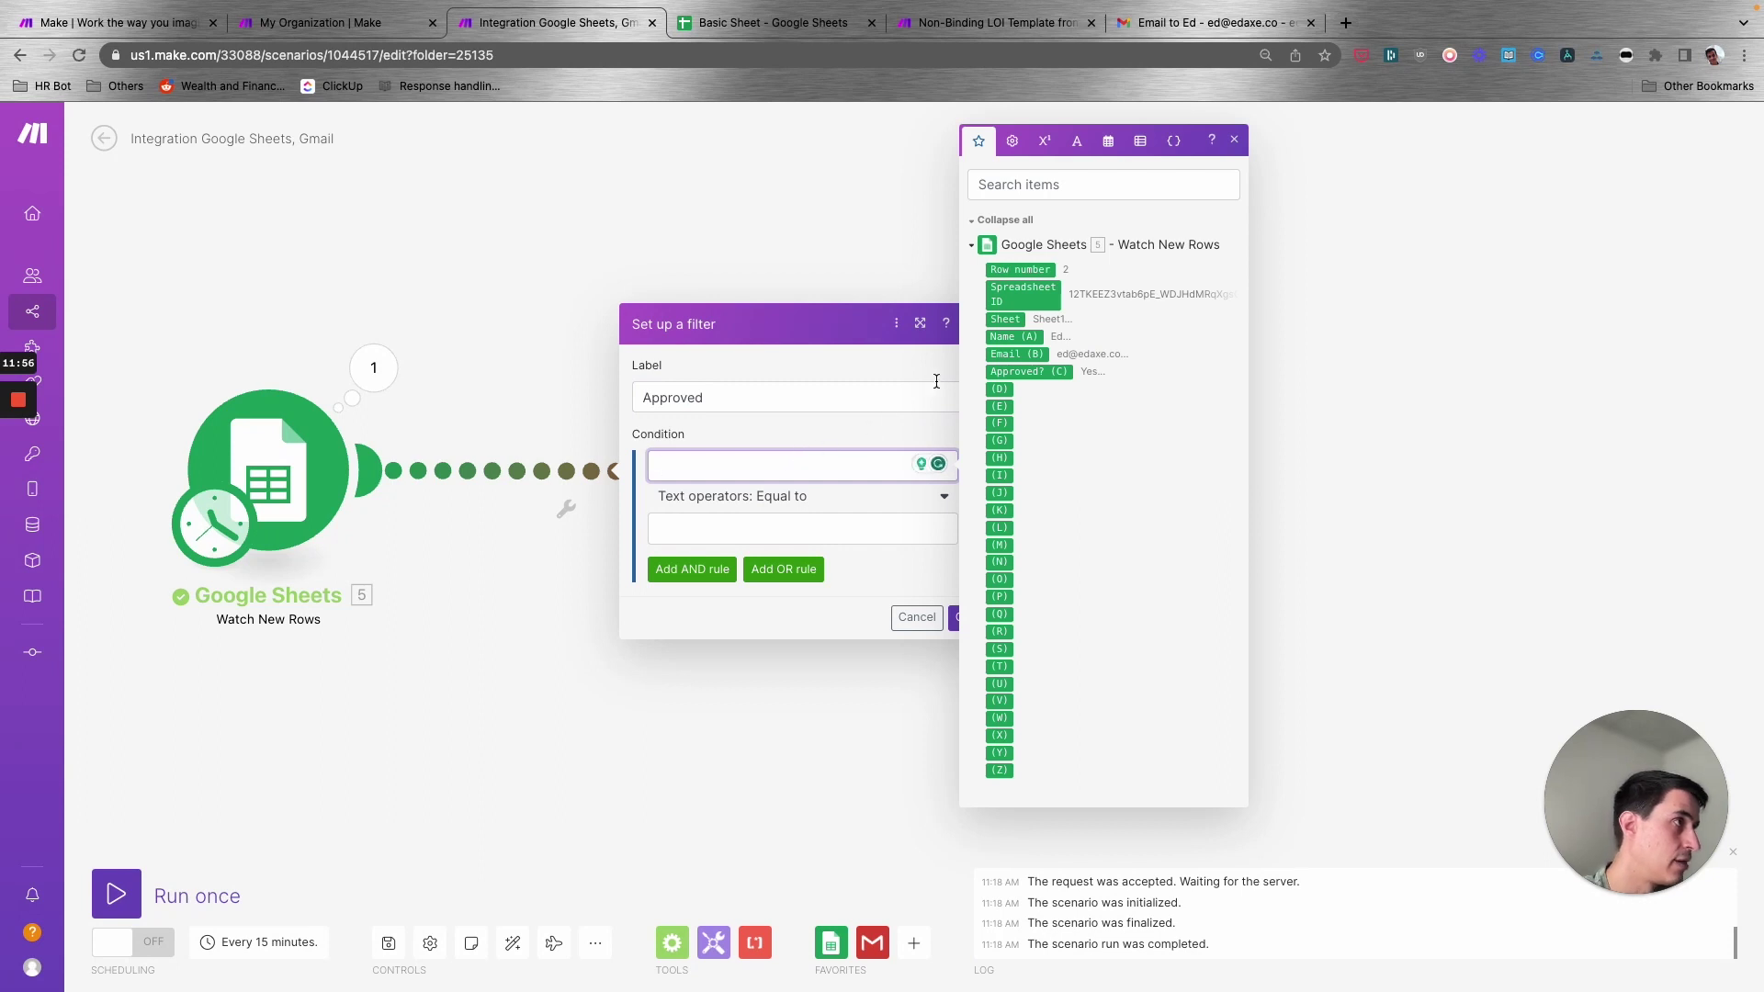
pyautogui.click(1024, 372)
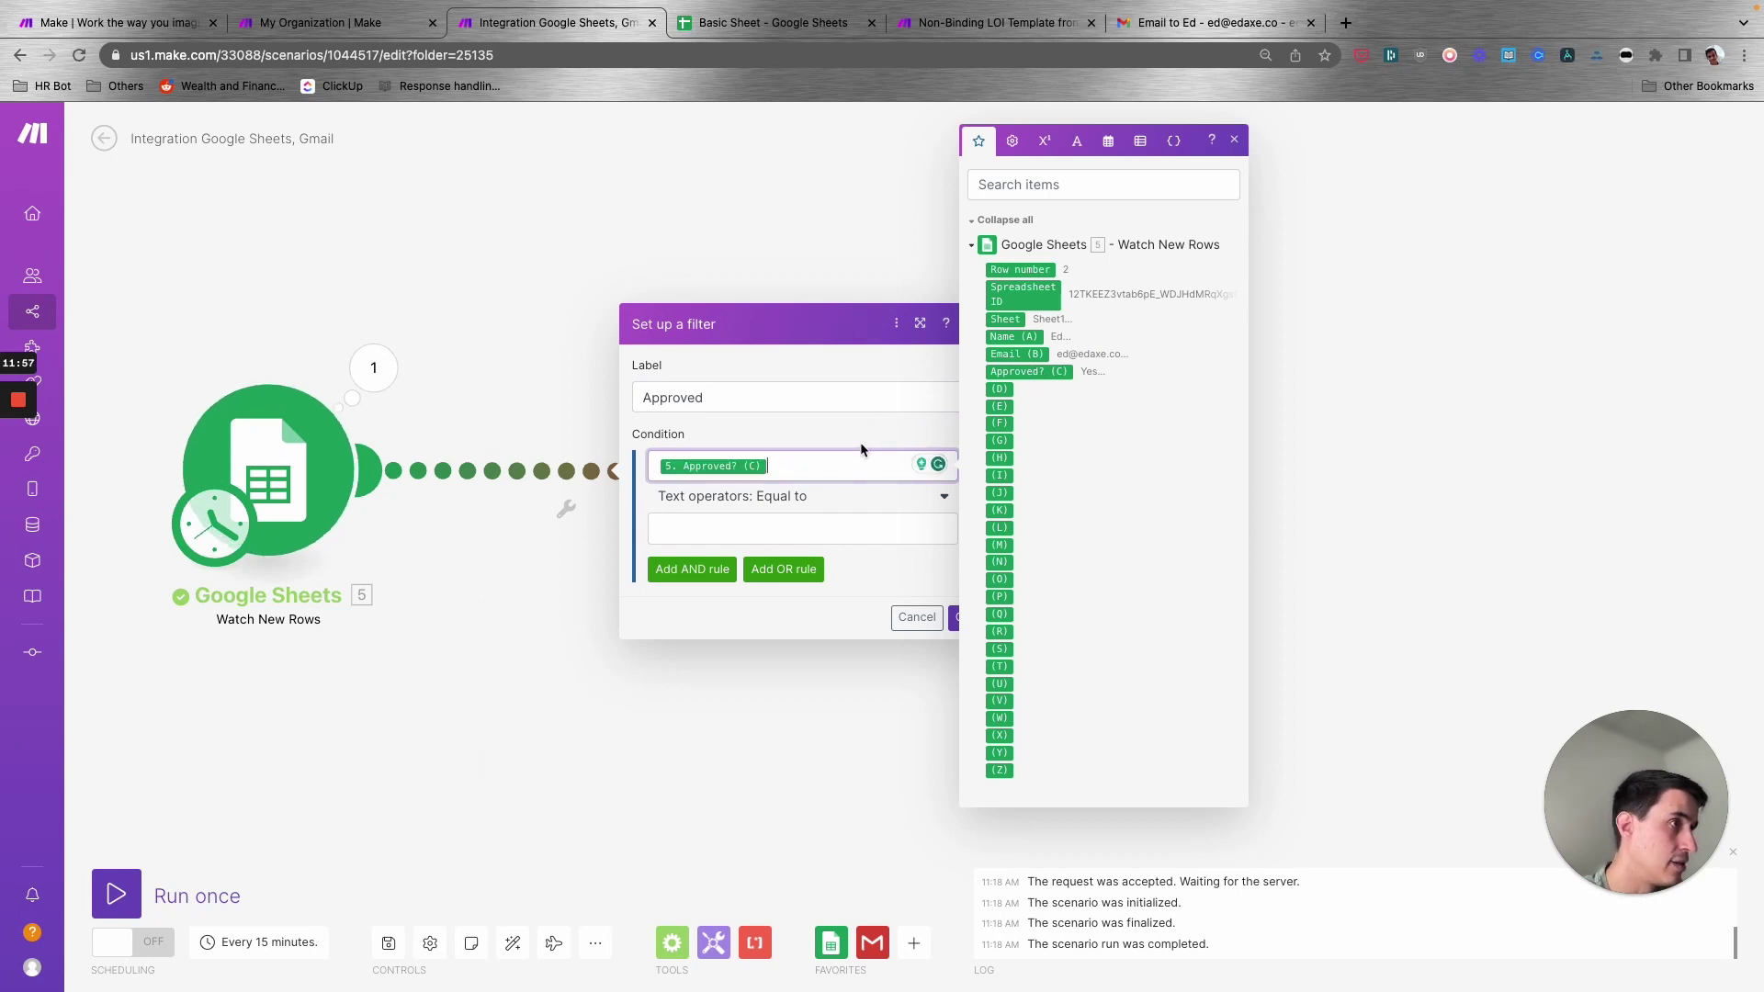
pyautogui.click(800, 505)
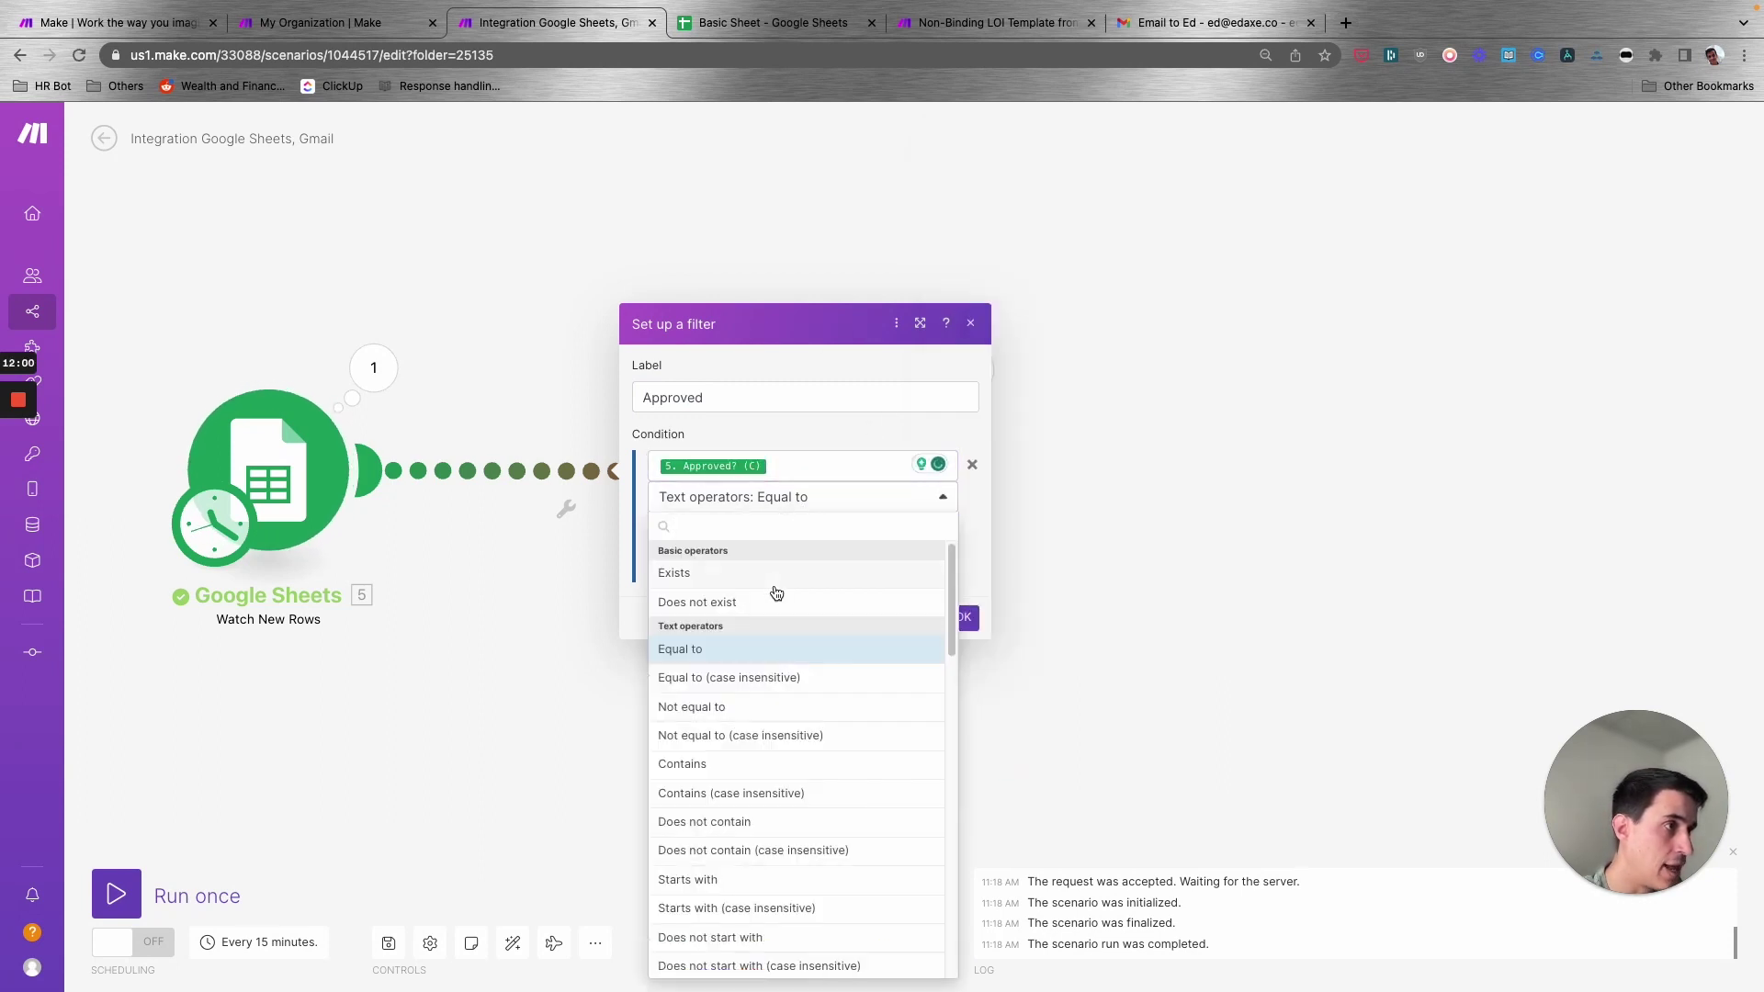
pyautogui.click(799, 496)
pyautogui.click(777, 528)
pyautogui.write('Yes')
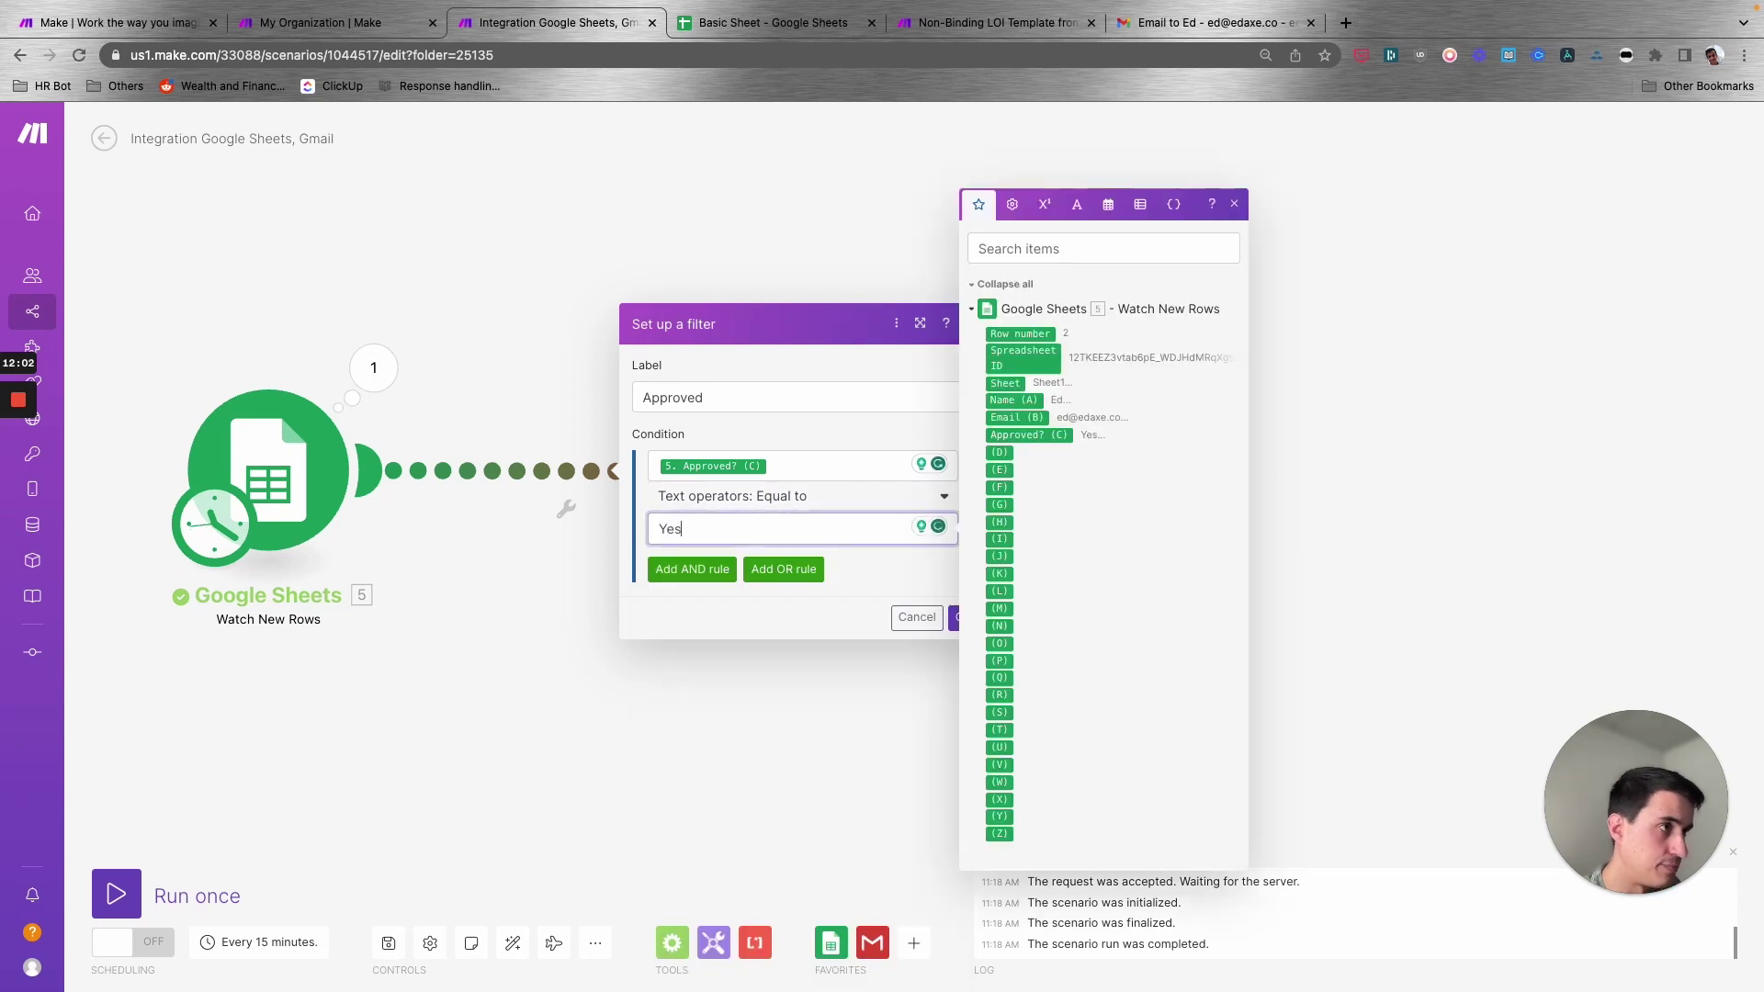
# - Review the comparison operators, keep Equal to, and save the Approved filter
pyautogui.click(818, 439)
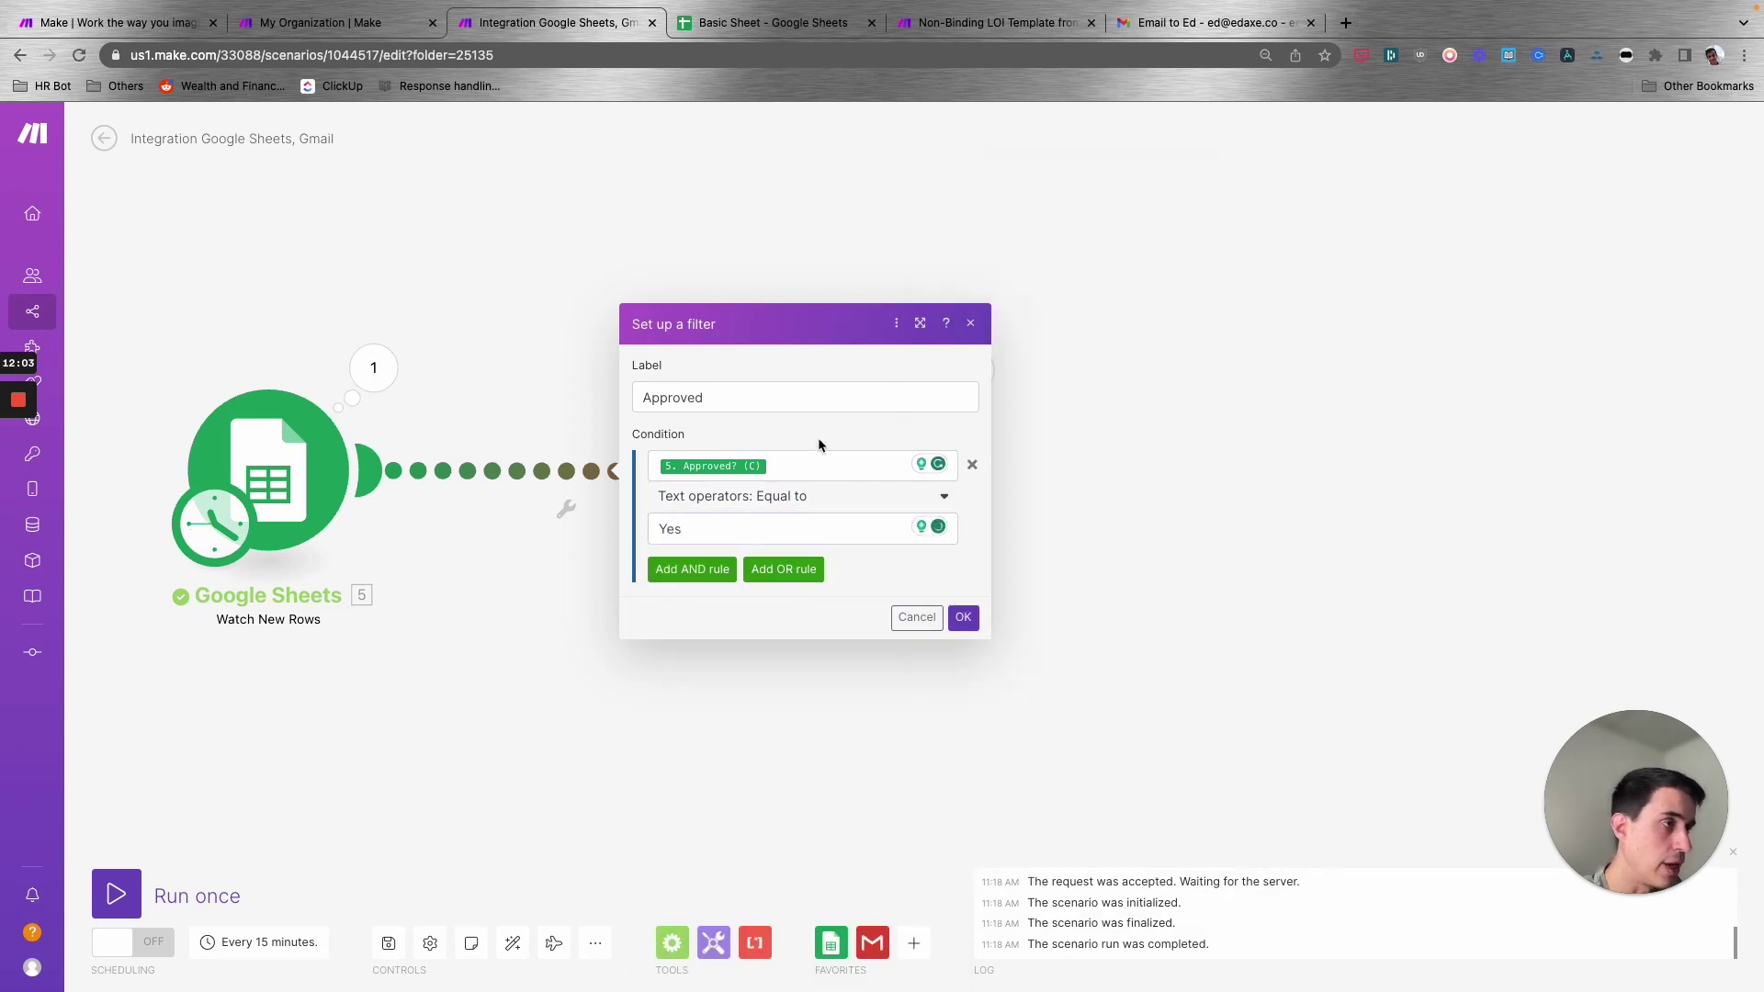
pyautogui.click(785, 499)
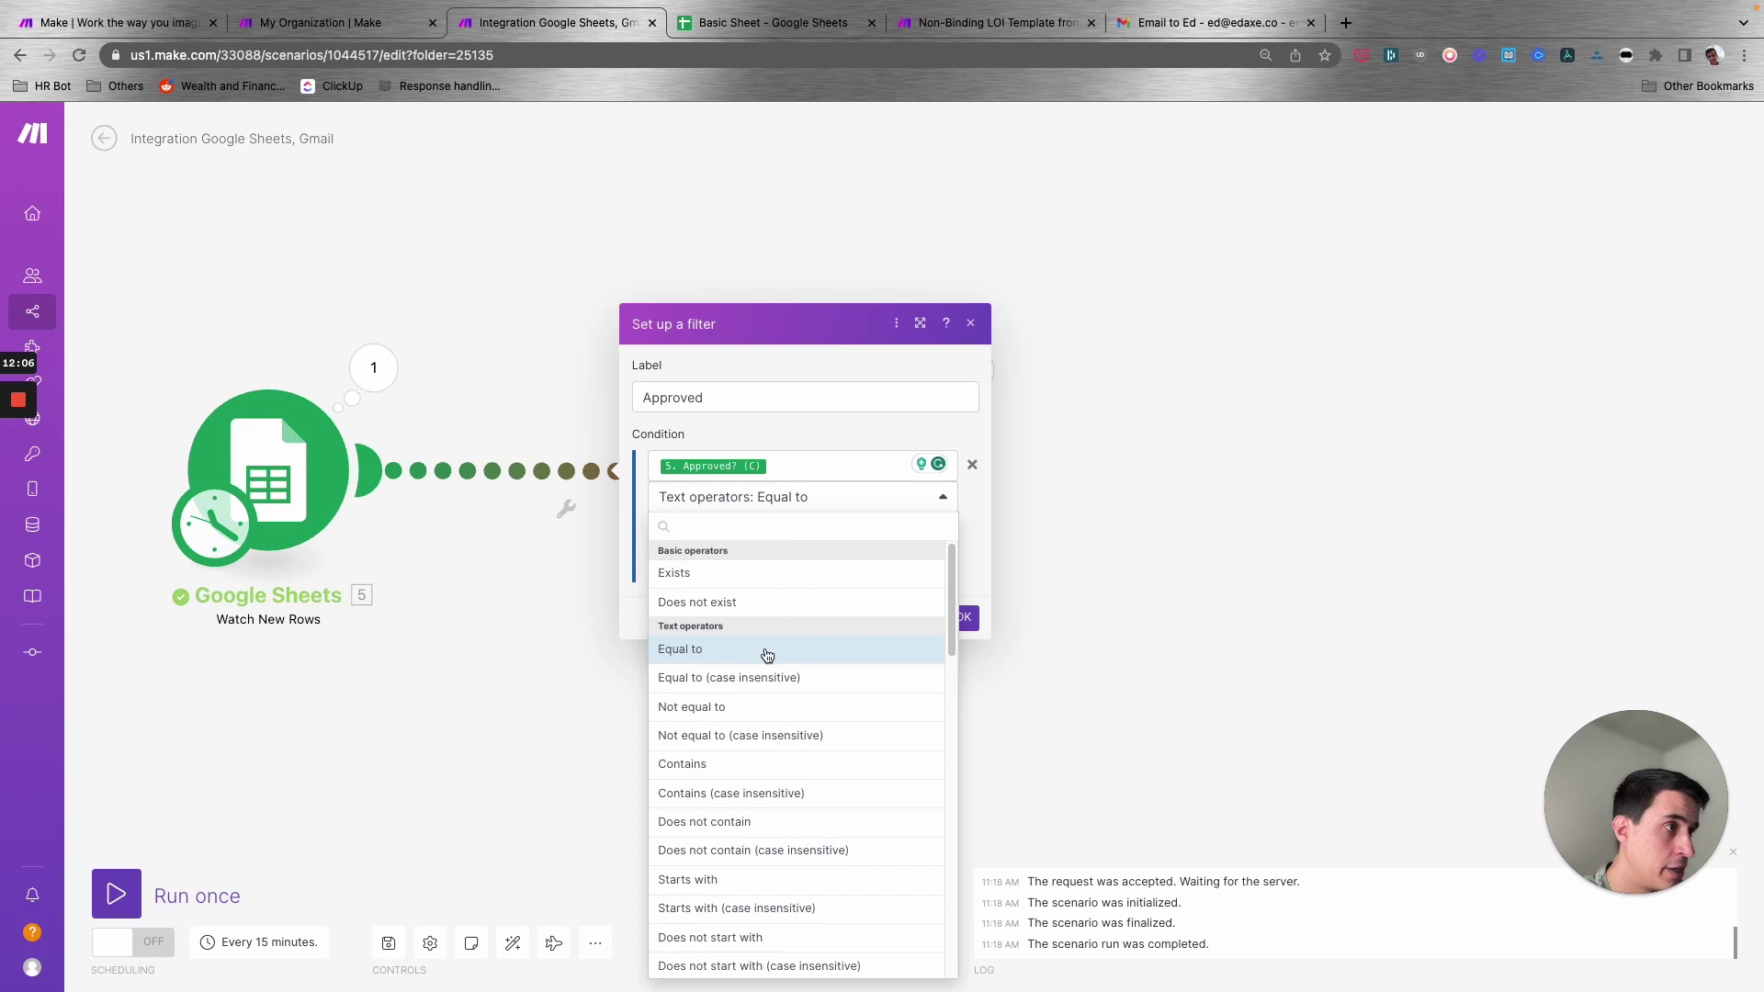
pyautogui.scroll(-2, 767, 654)
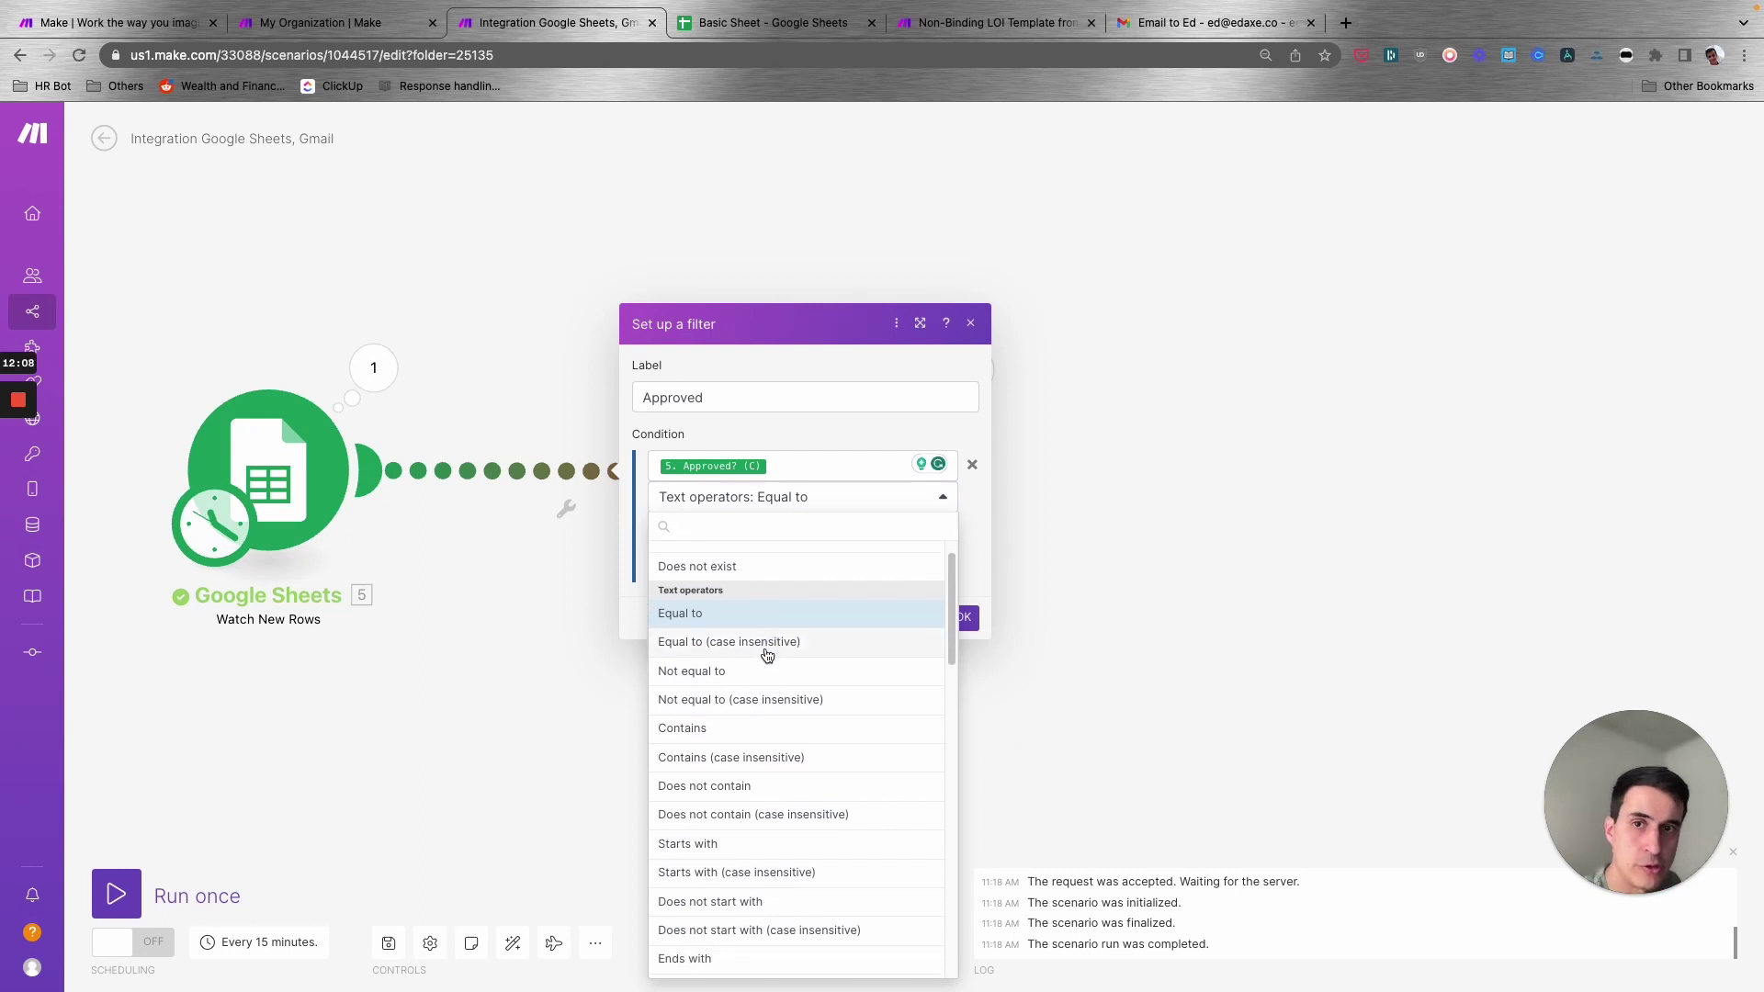
pyautogui.scroll(-1, 767, 655)
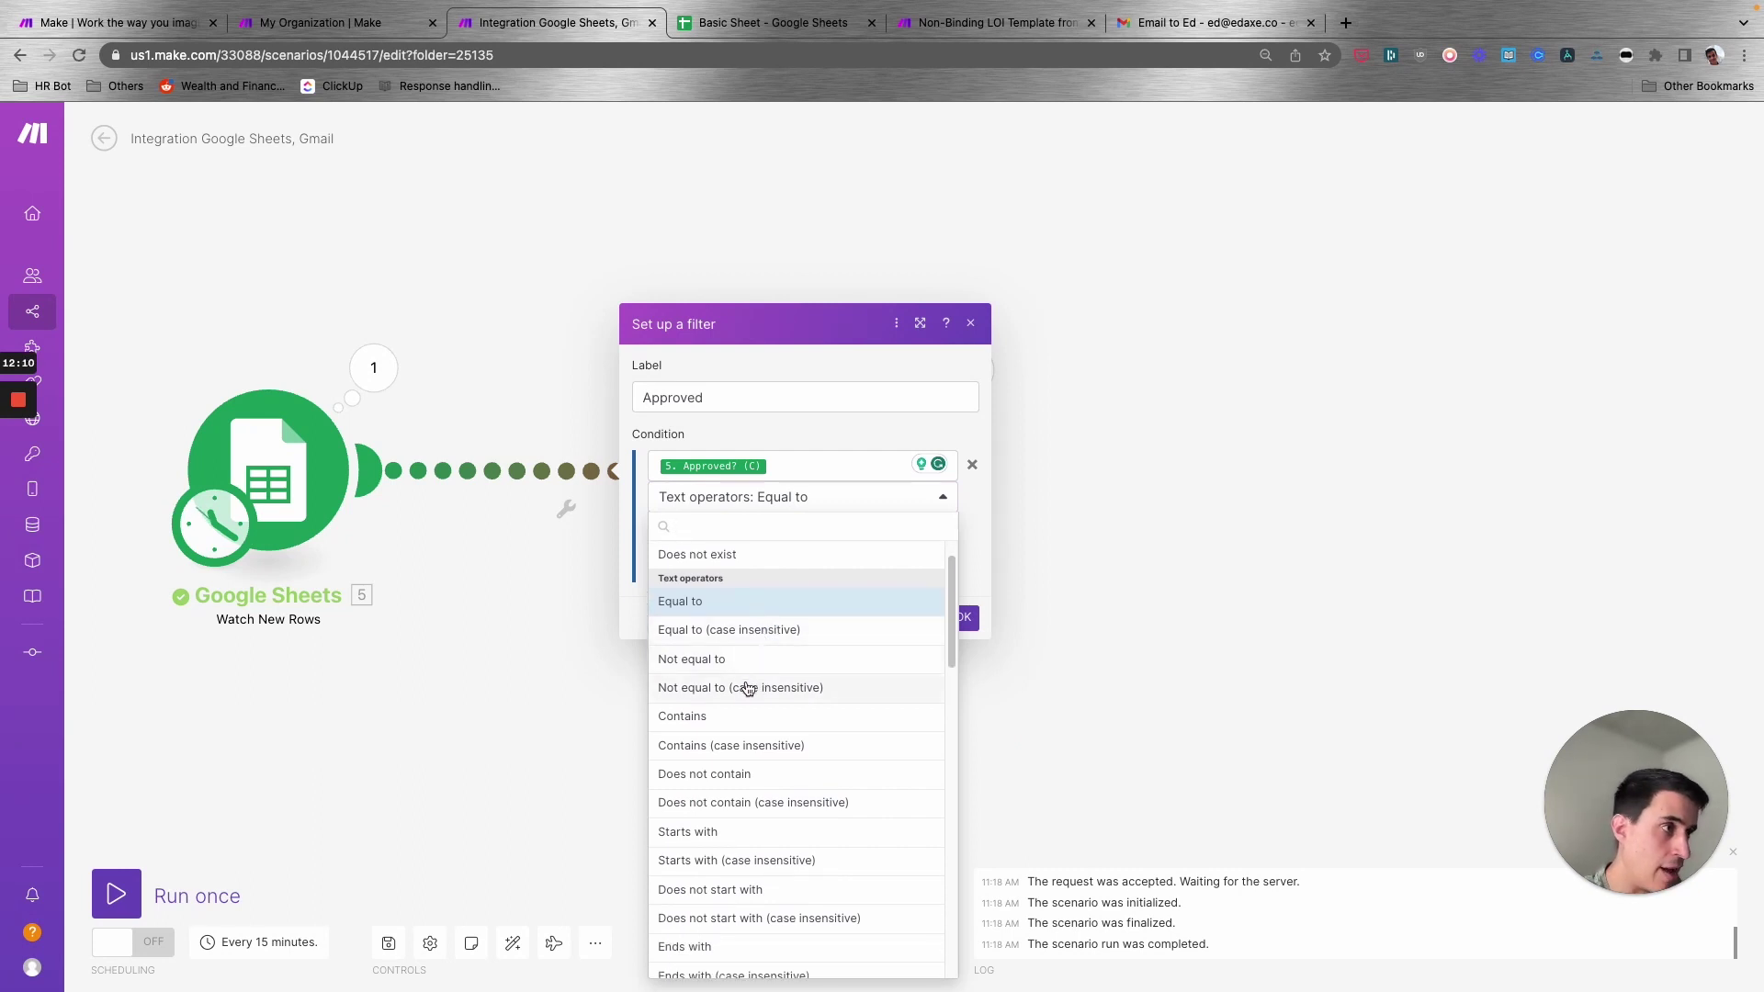
pyautogui.scroll(-3, 727, 731)
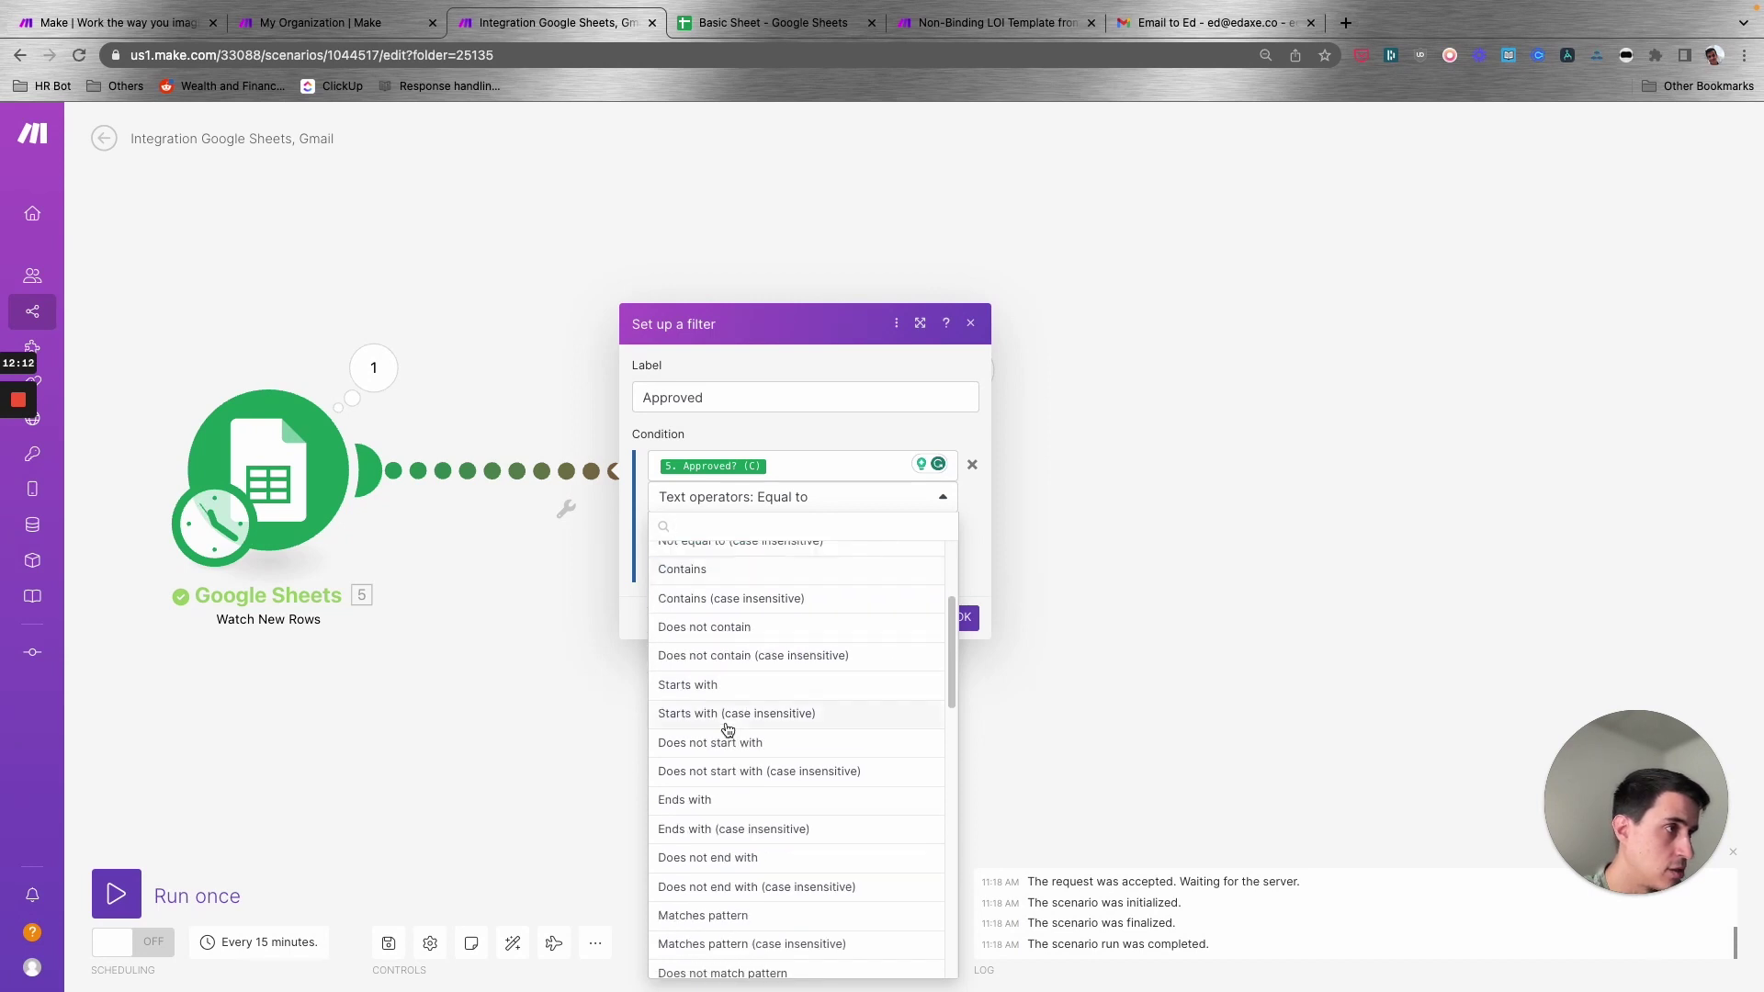
pyautogui.scroll(4, 728, 730)
pyautogui.scroll(-8, 751, 700)
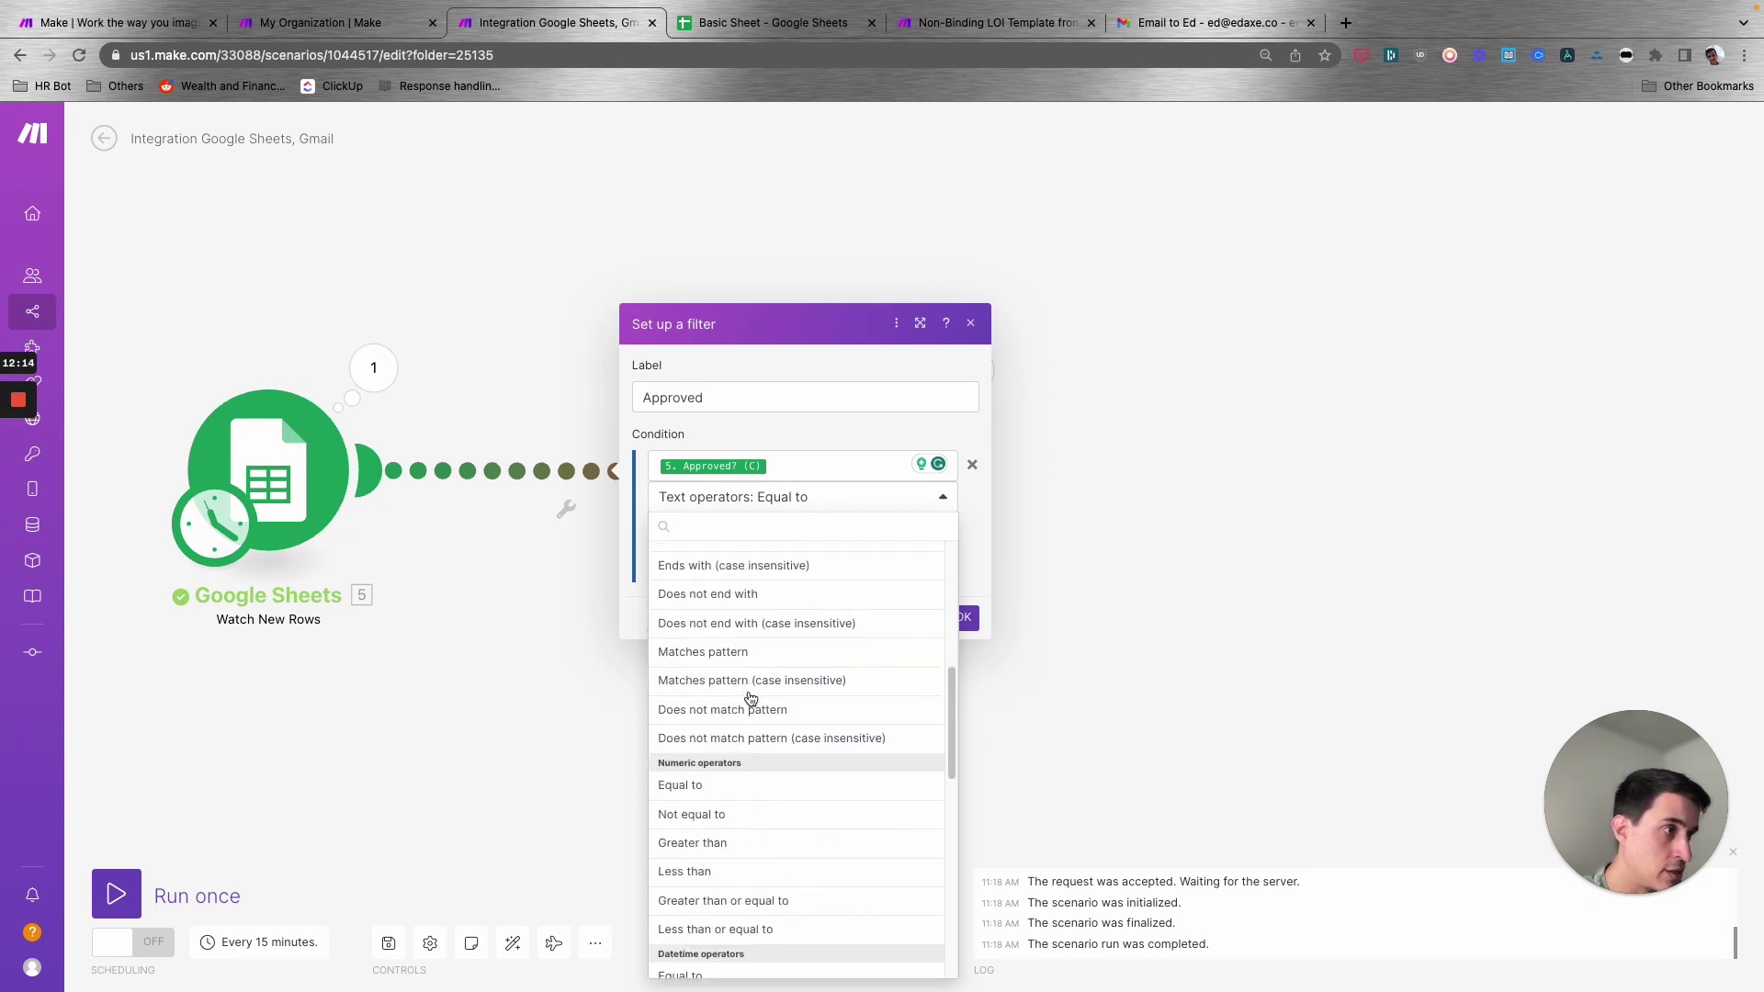
pyautogui.scroll(-1, 692, 722)
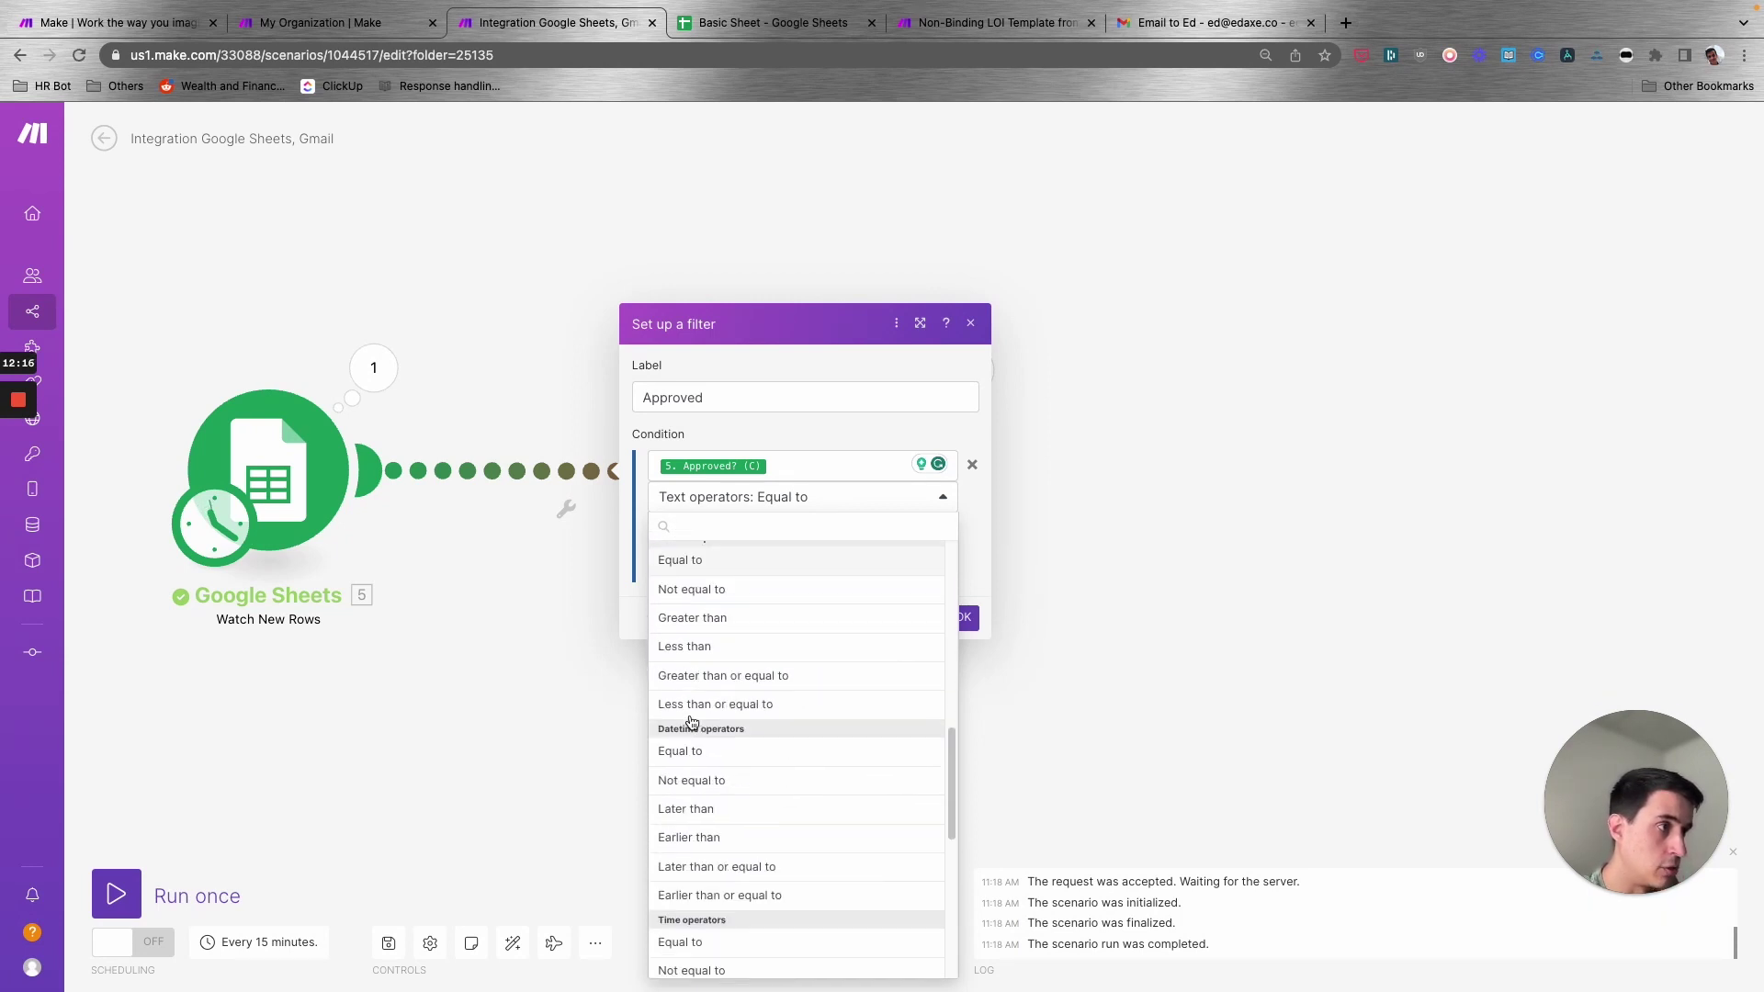
pyautogui.scroll(-10, 763, 733)
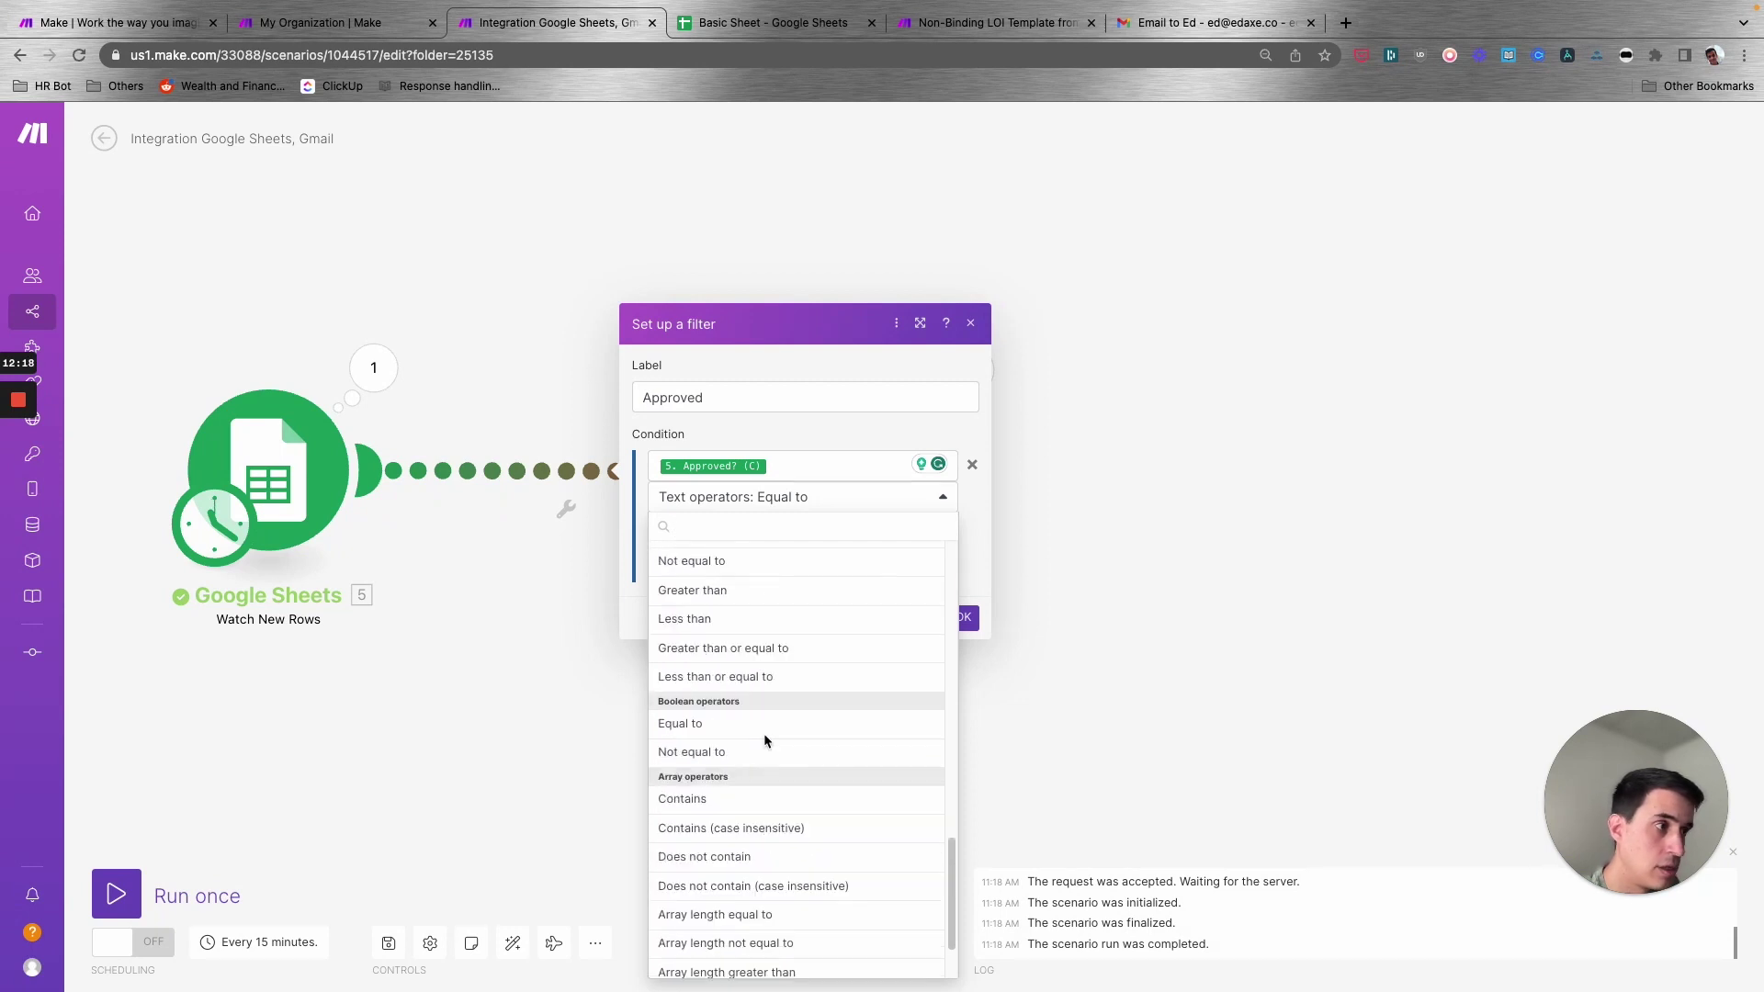
pyautogui.scroll(20, 765, 740)
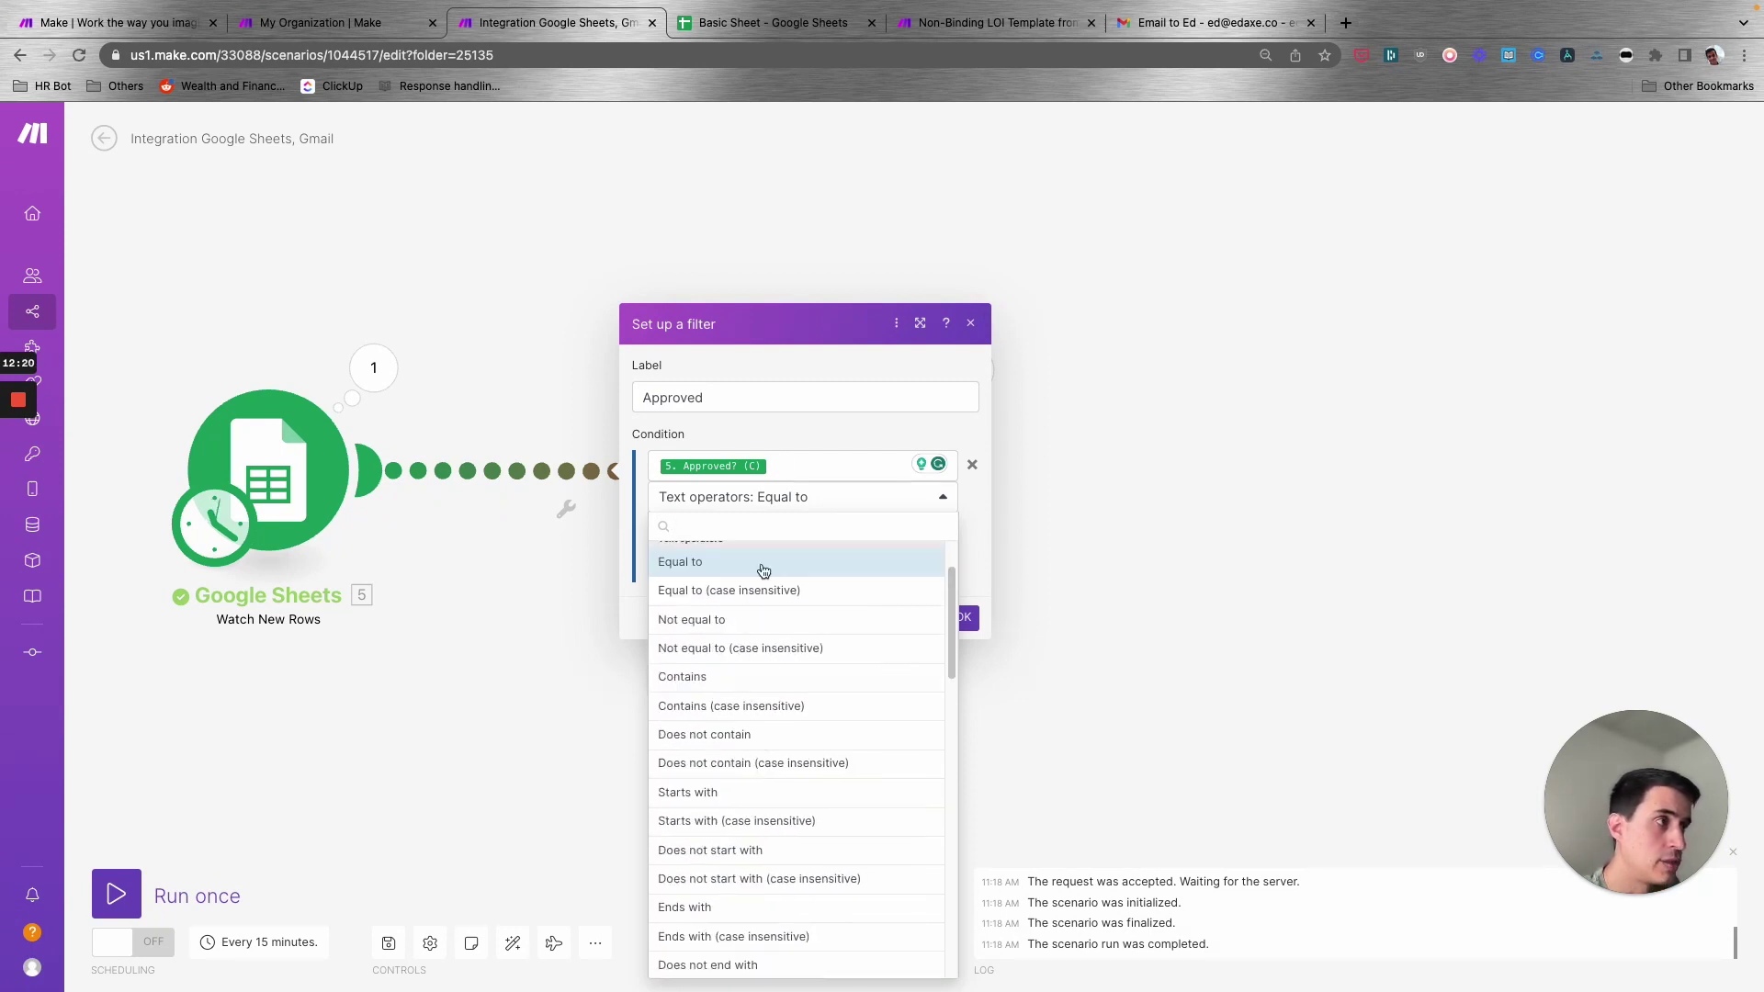
pyautogui.click(781, 432)
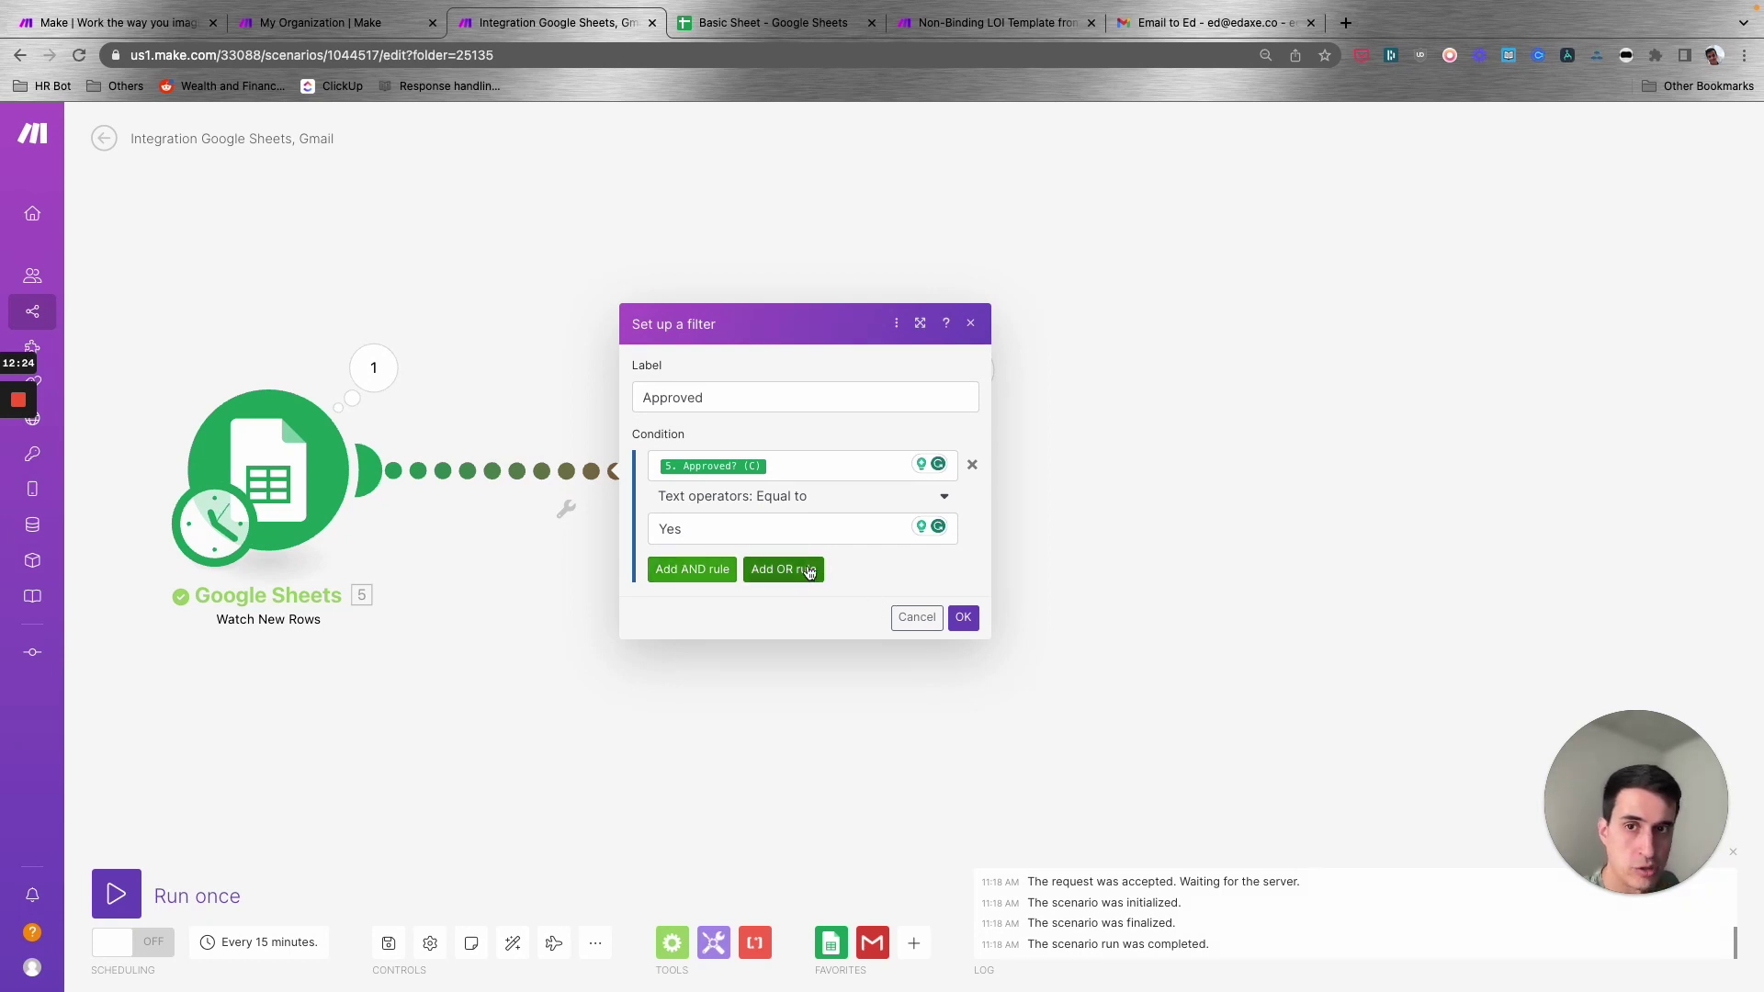
pyautogui.click(959, 618)
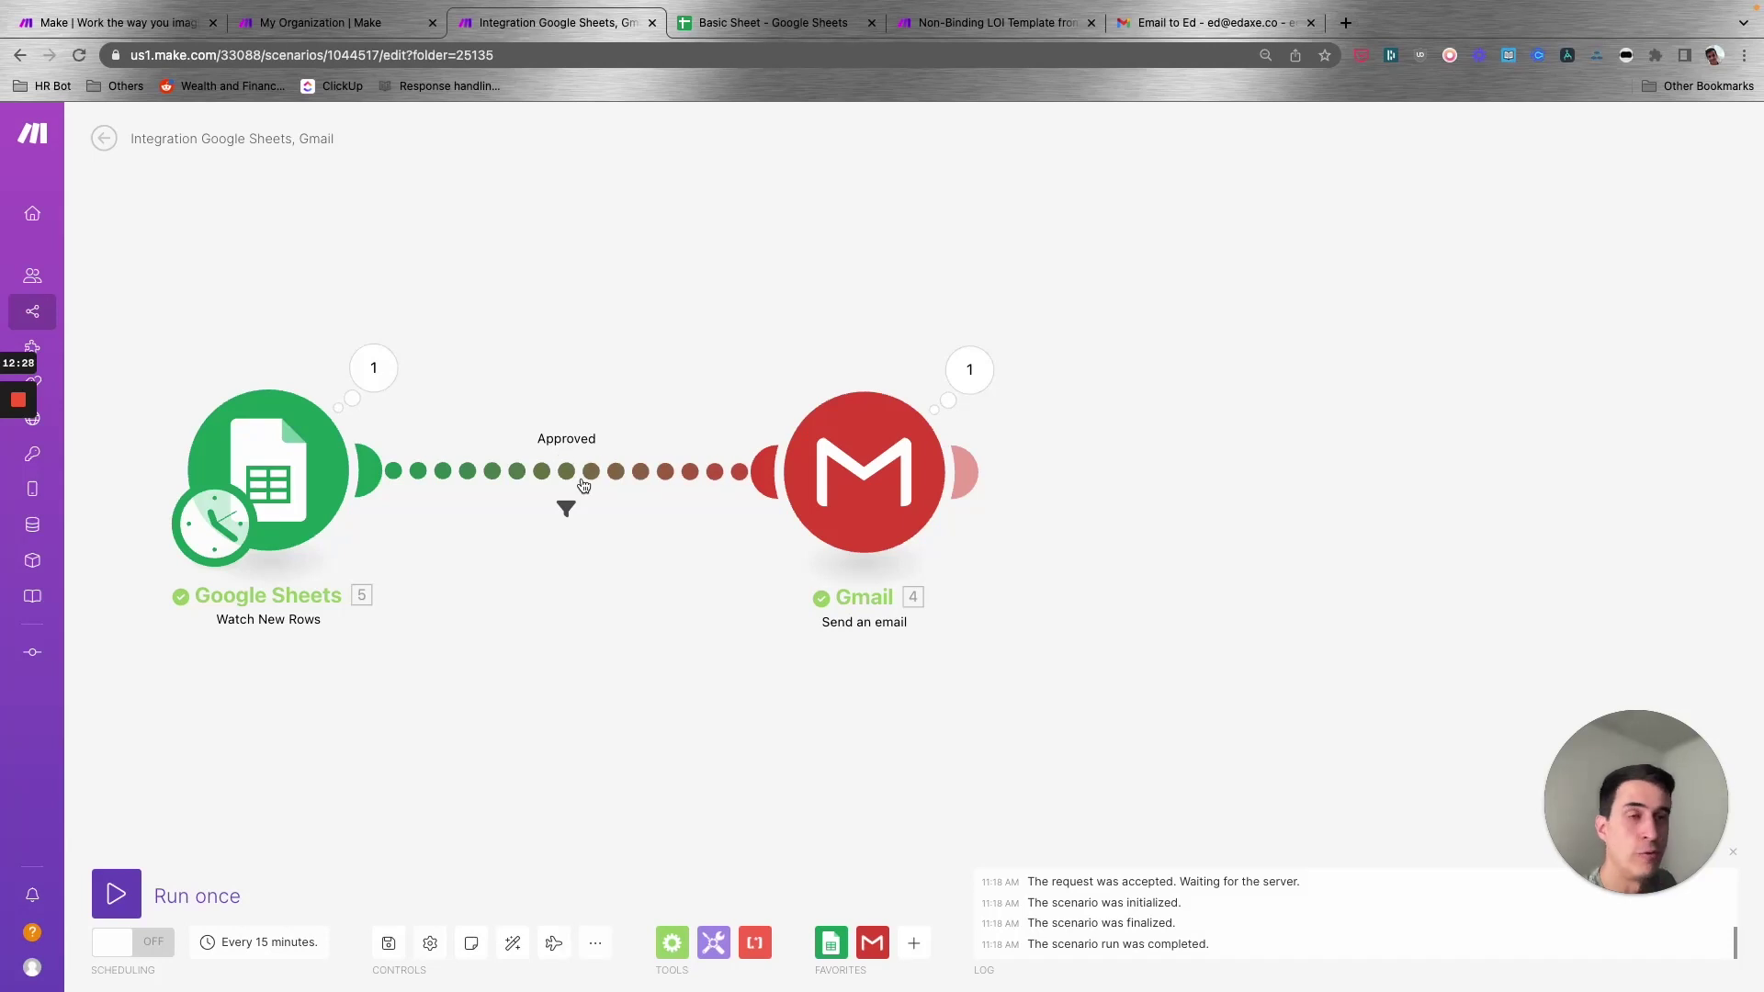
# - Clear the Approved filter's label and condition on the Sheets-to-Gmail link and confirm
pyautogui.moveTo(854, 474); pyautogui.dragTo(903, 472)
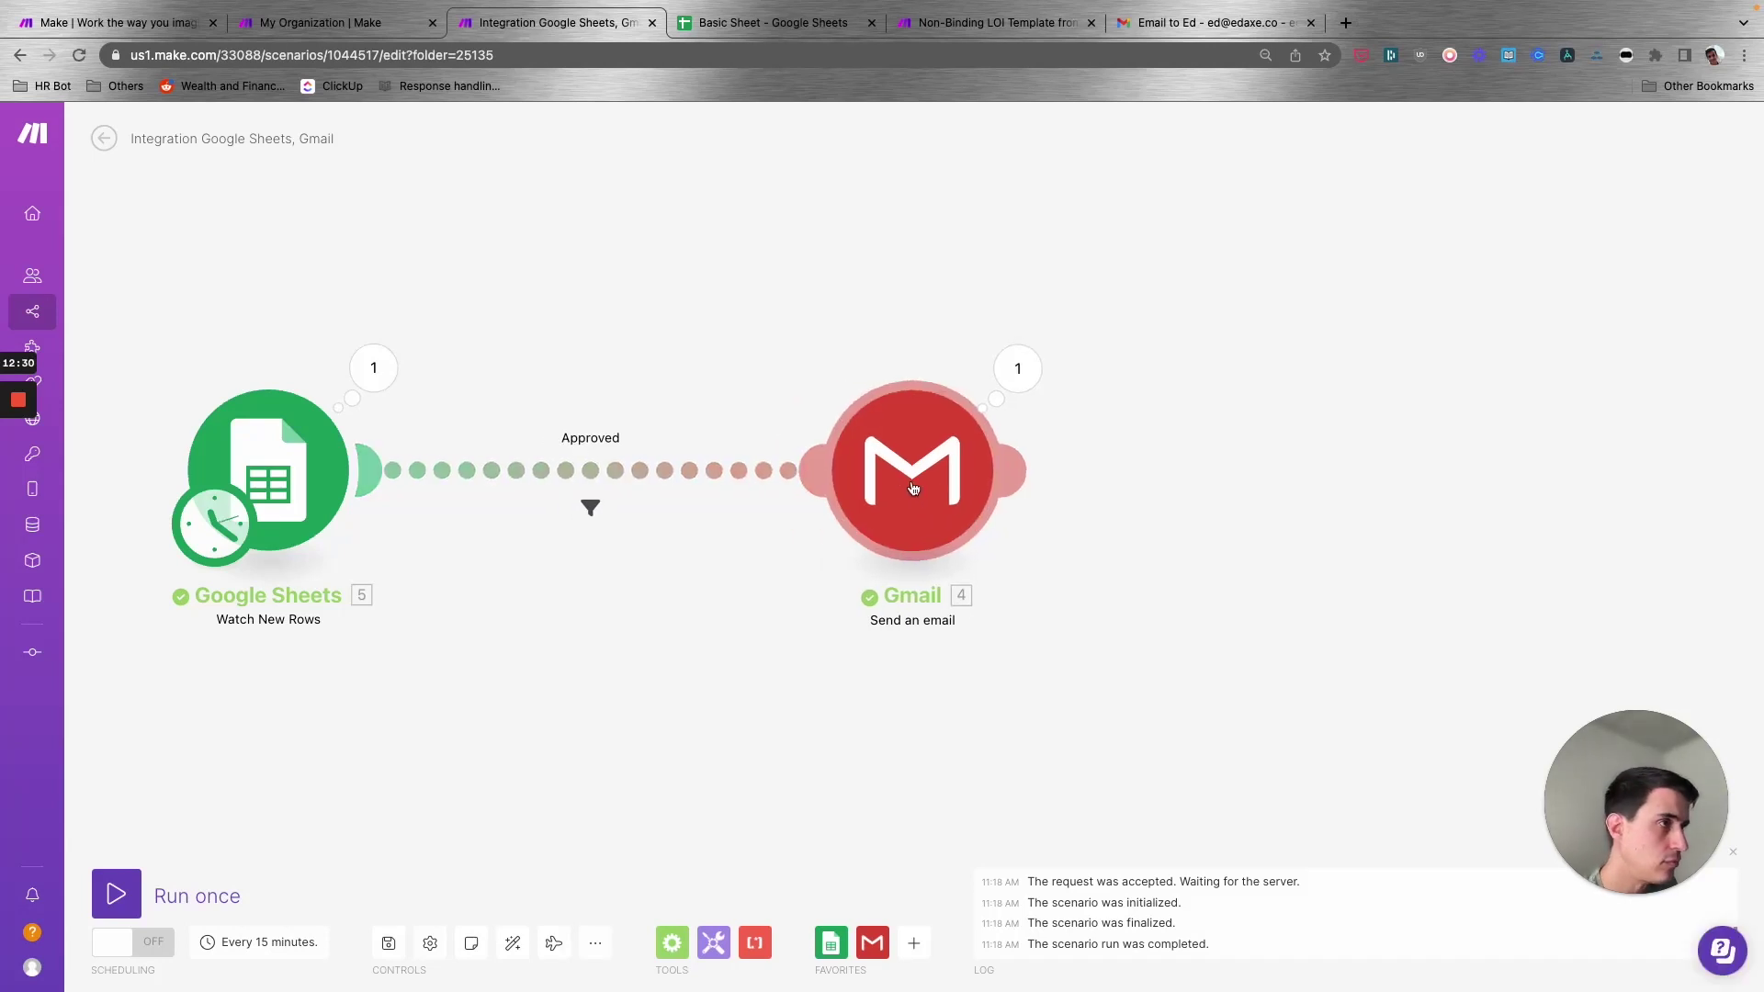
pyautogui.click(477, 473)
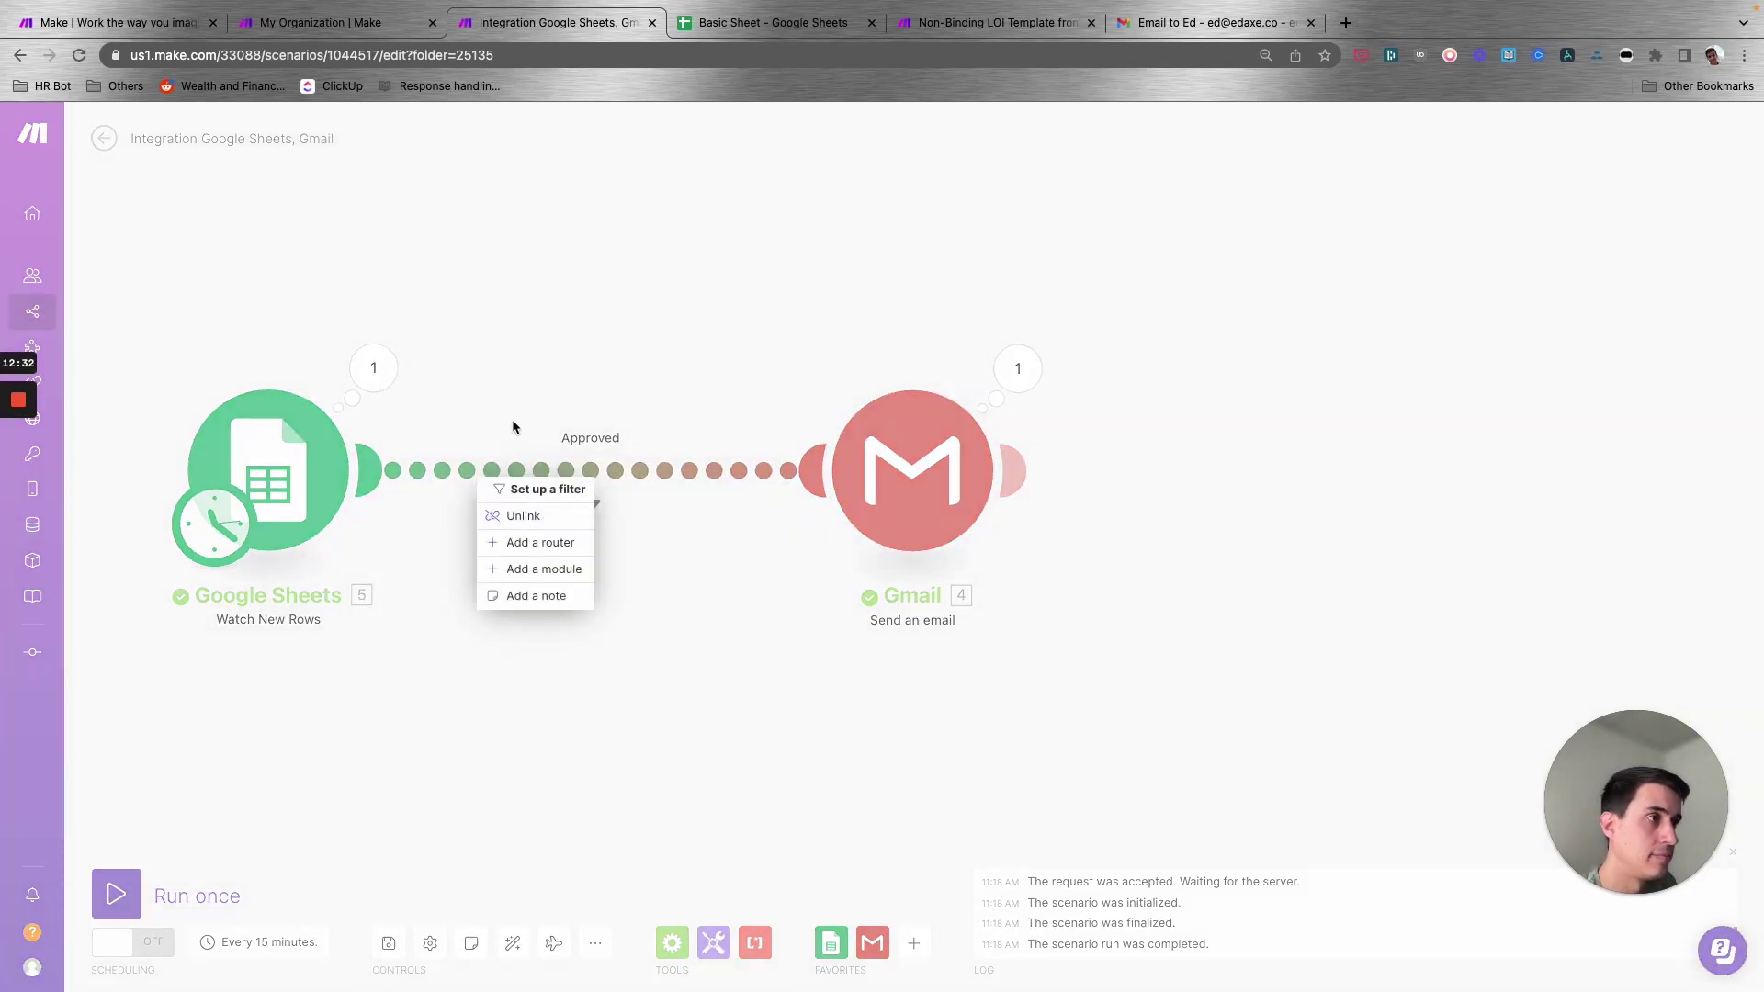
pyautogui.moveTo(26, 478)
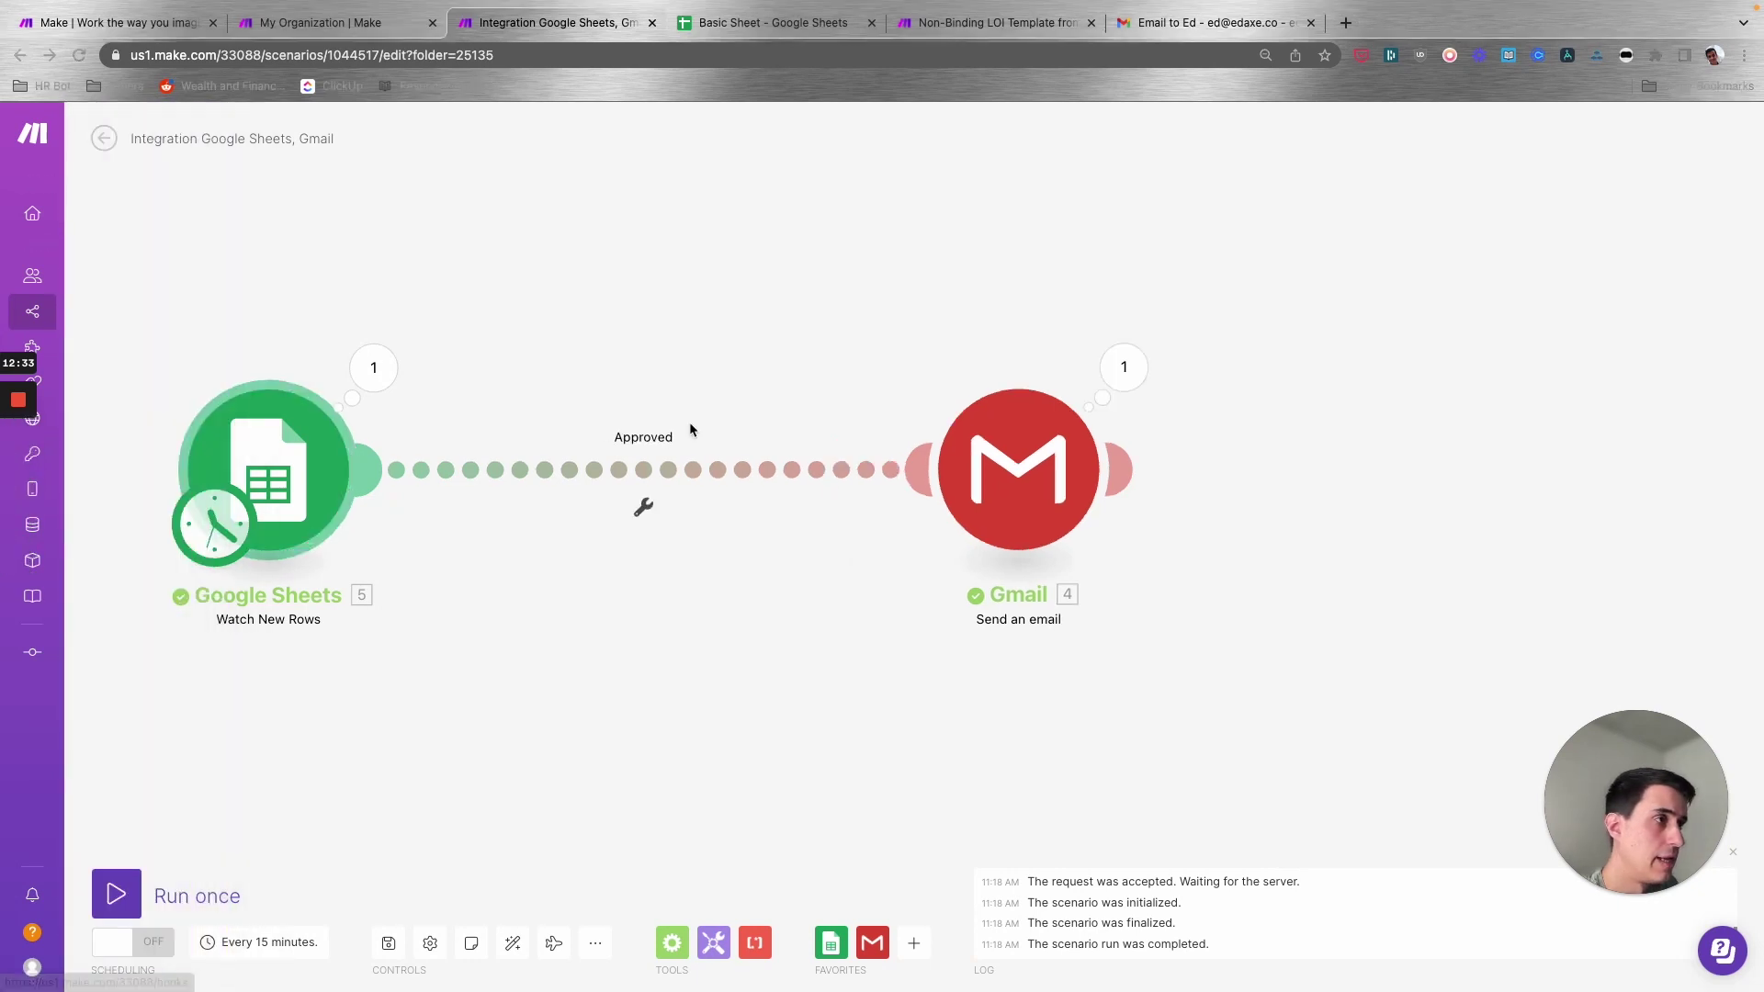
pyautogui.click(643, 507)
pyautogui.doubleClick(989, 398)
pyautogui.press('BackSpace')
pyautogui.click(1048, 465)
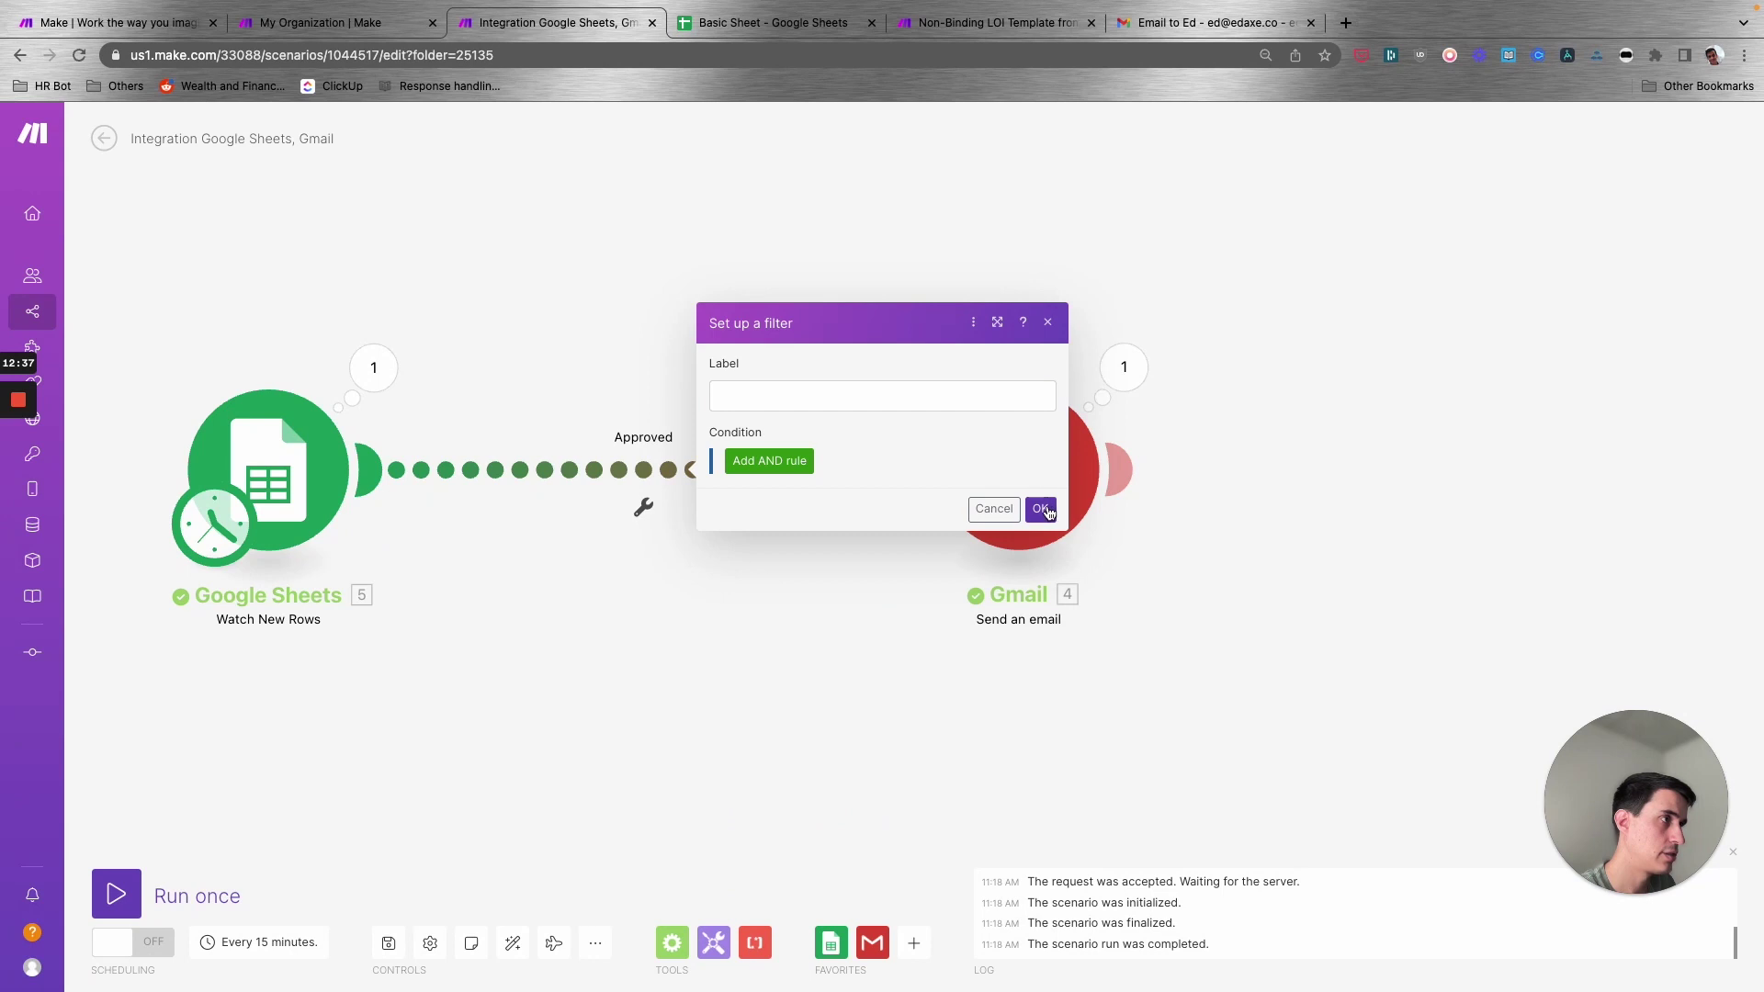
pyautogui.click(1040, 557)
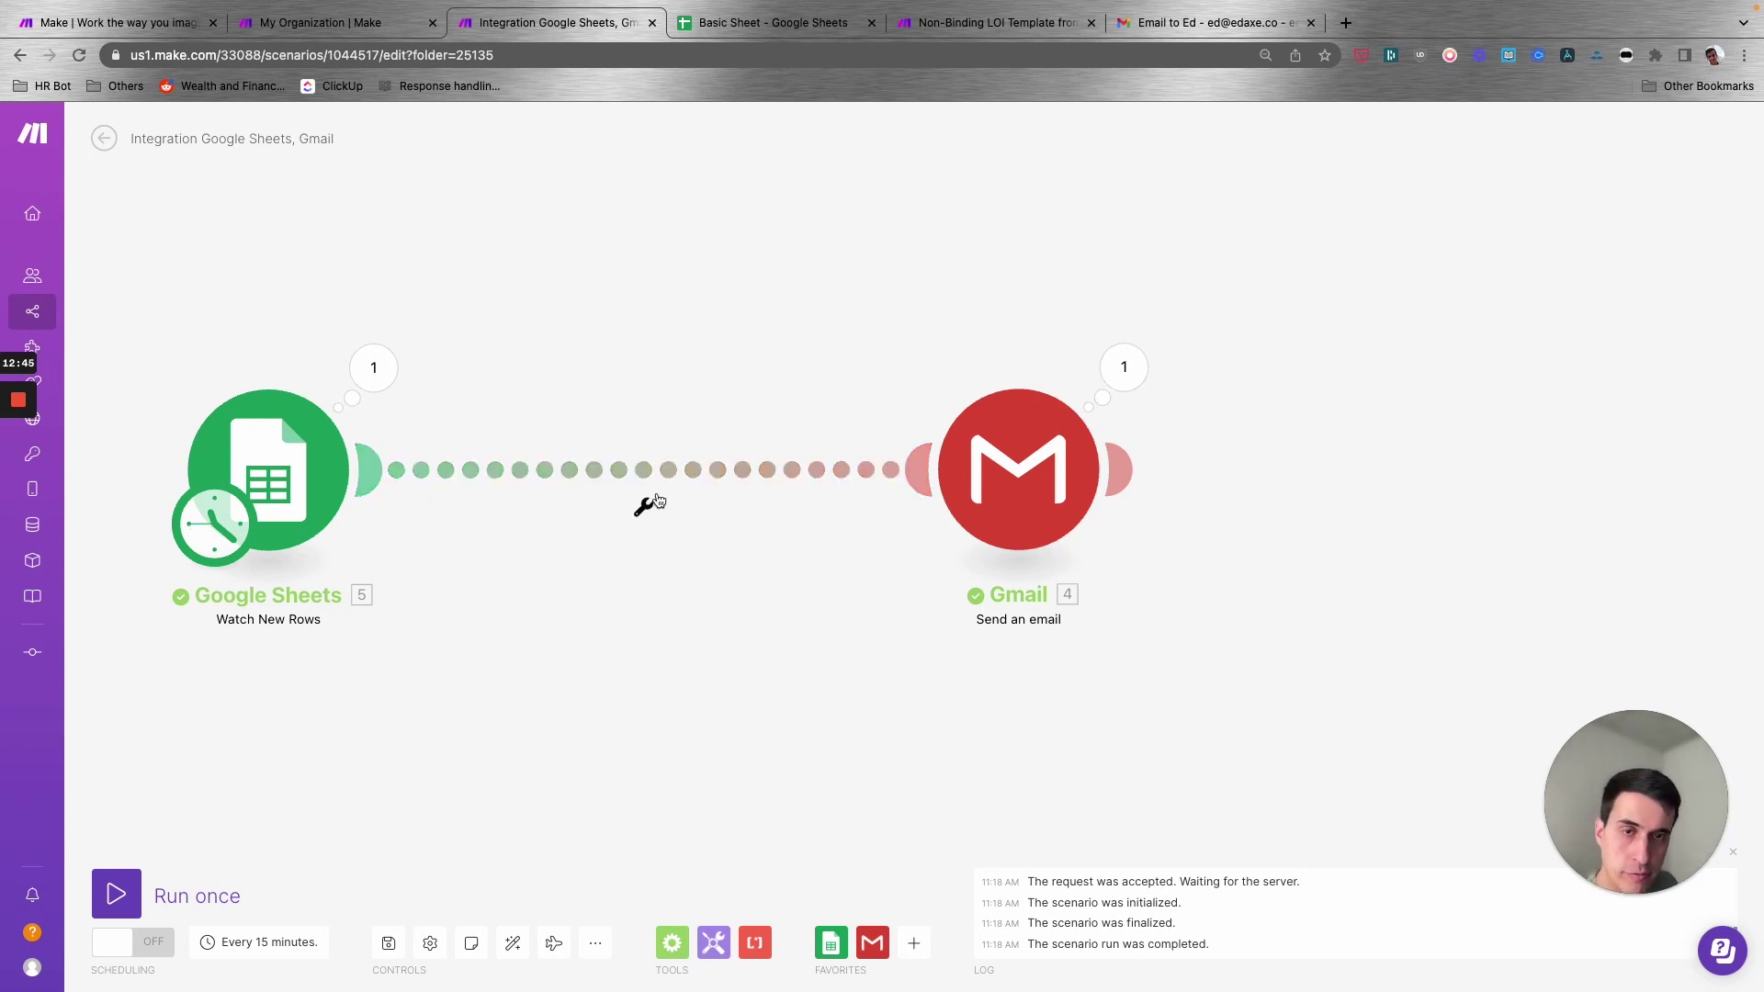
# - Insert a Router between the Google Sheets trigger and the Gmail module, discarding a stray Router
pyautogui.click(676, 944)
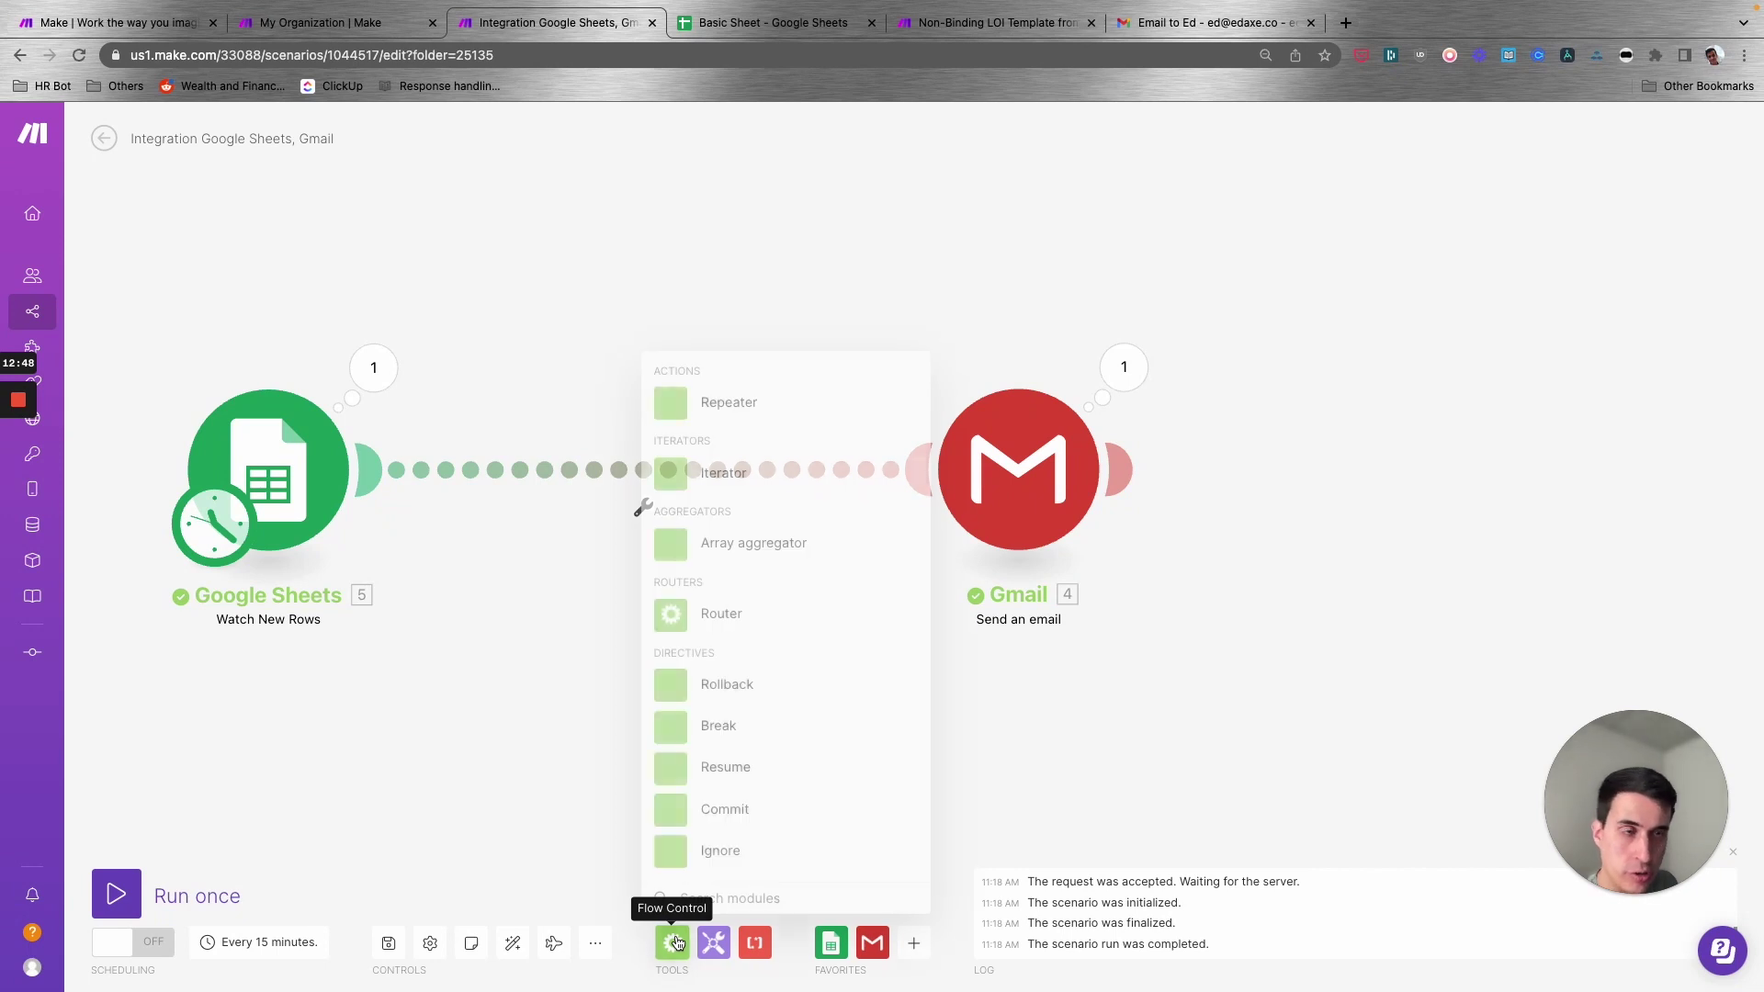
pyautogui.click(725, 612)
pyautogui.moveTo(726, 622); pyautogui.dragTo(702, 598)
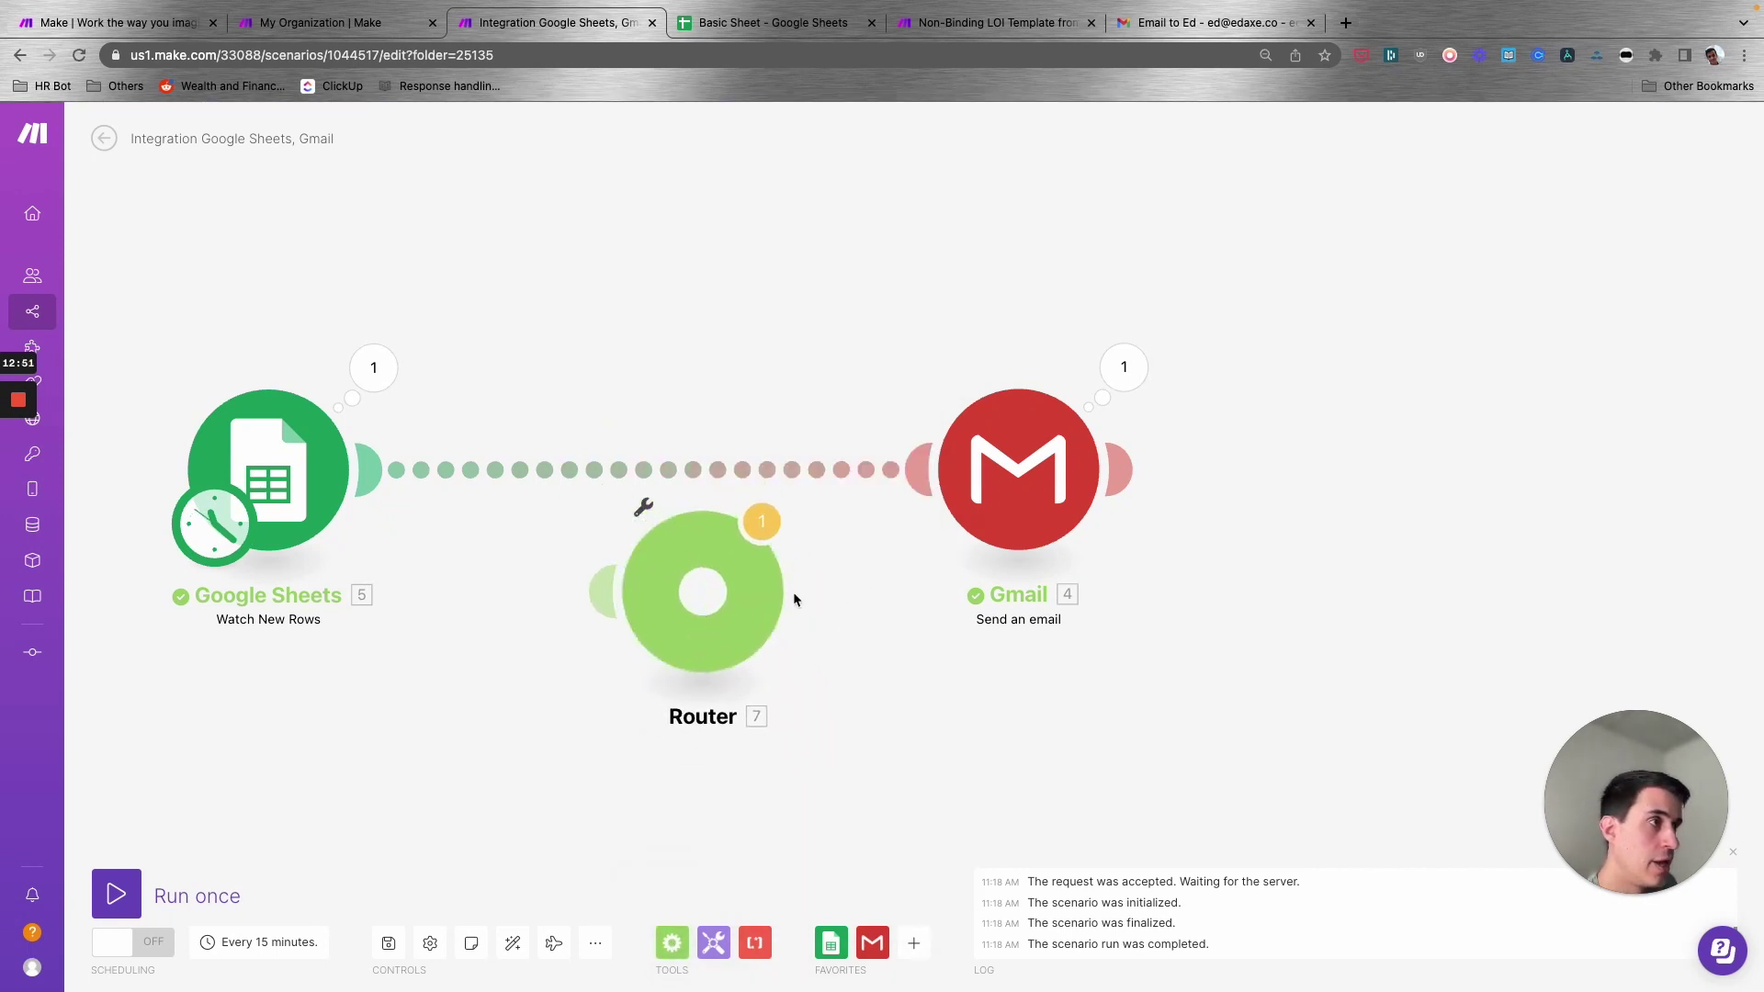
pyautogui.rightClick(740, 599)
pyautogui.click(788, 712)
pyautogui.rightClick(680, 484)
pyautogui.click(726, 555)
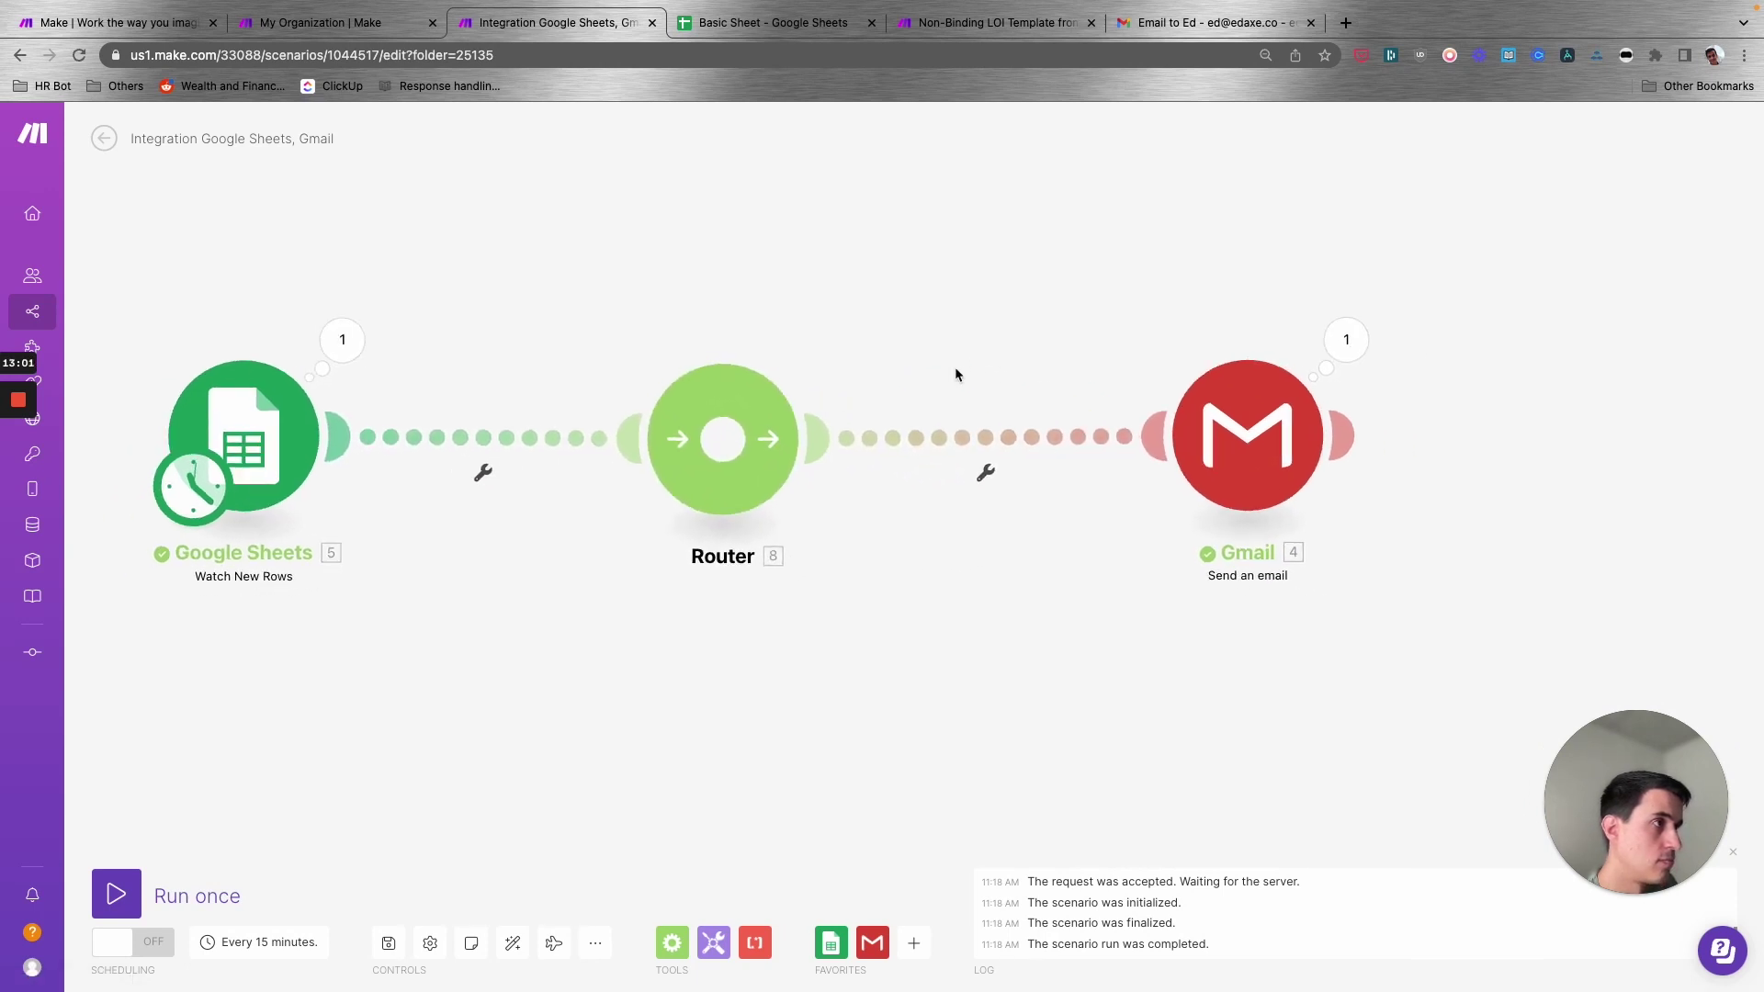
# - Add a second route and clone the Gmail Send an email module onto it, deleting the empty placeholder
pyautogui.moveTo(1177, 452); pyautogui.dragTo(1142, 308)
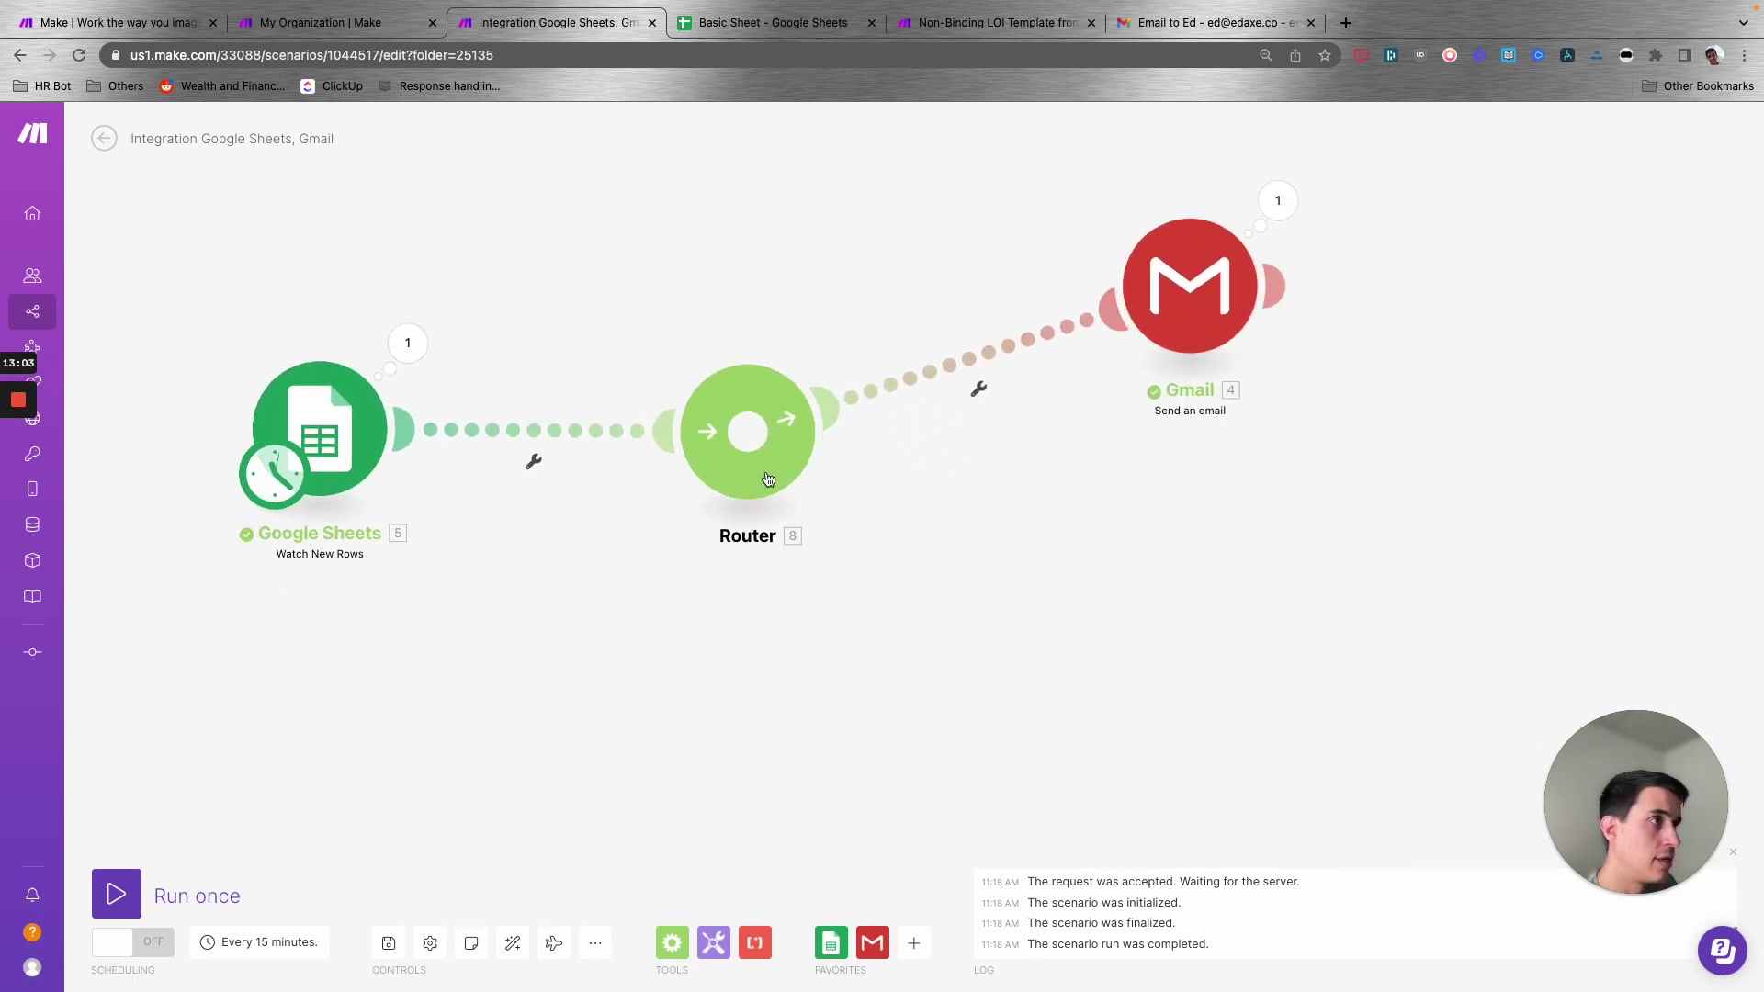
pyautogui.click(753, 441)
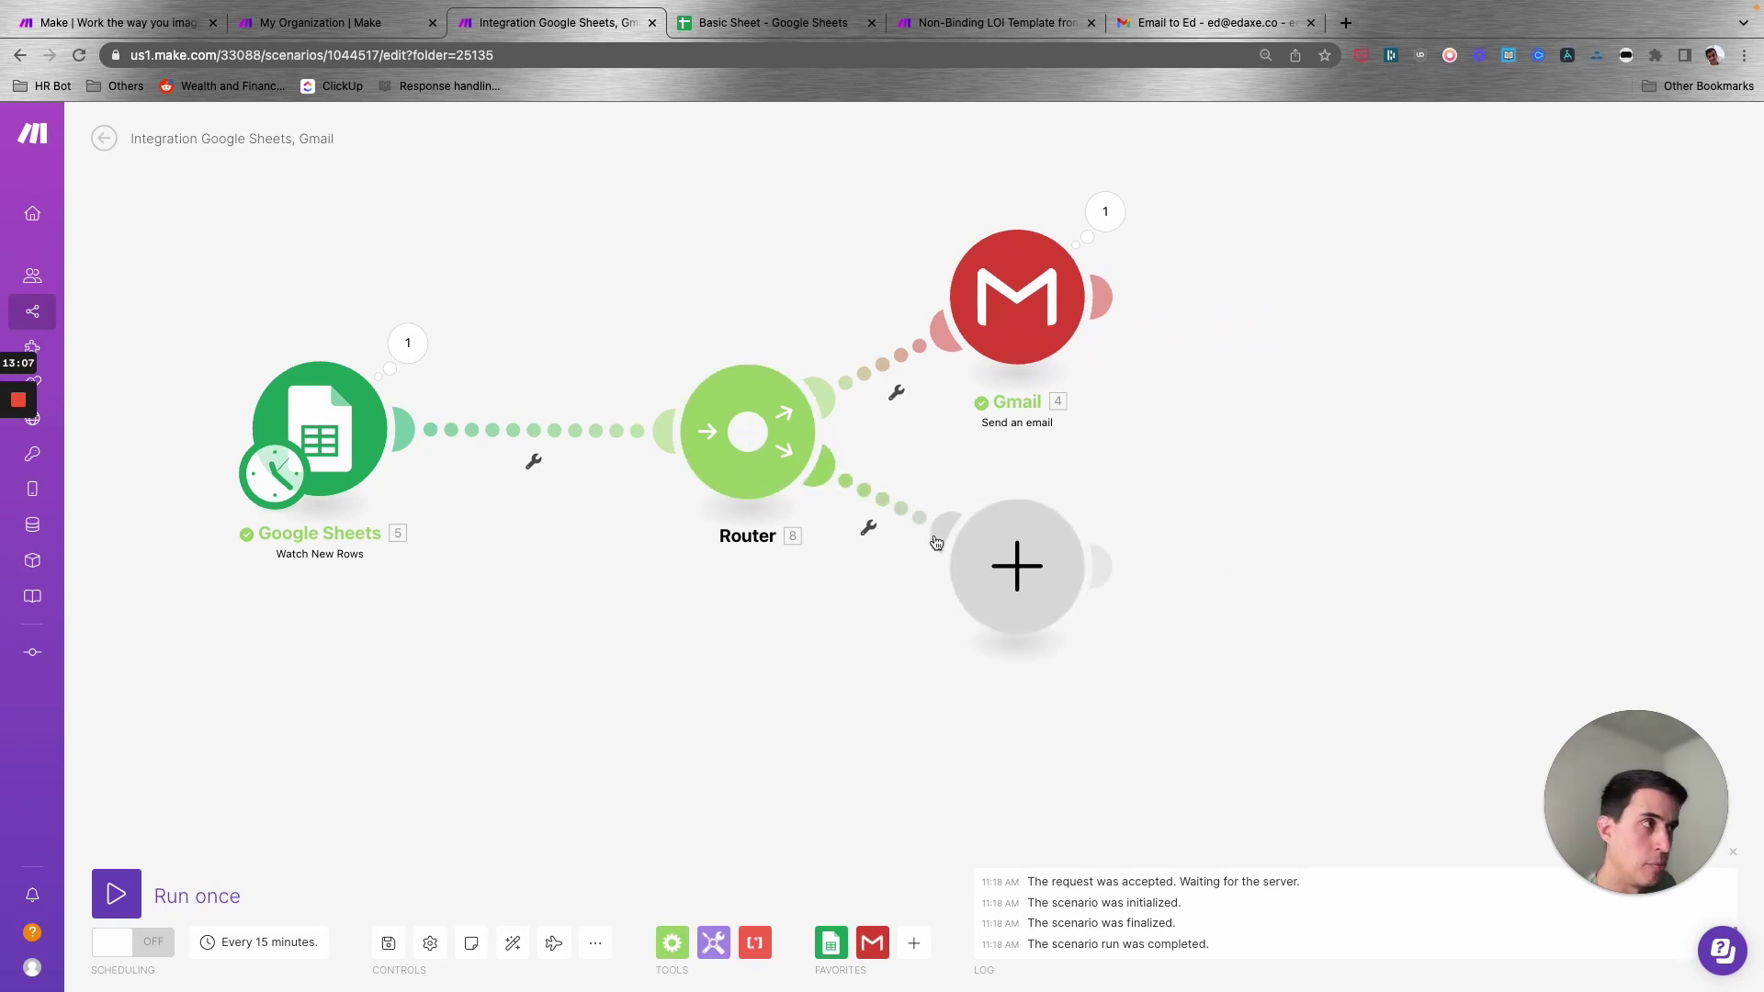
pyautogui.rightClick(1039, 299)
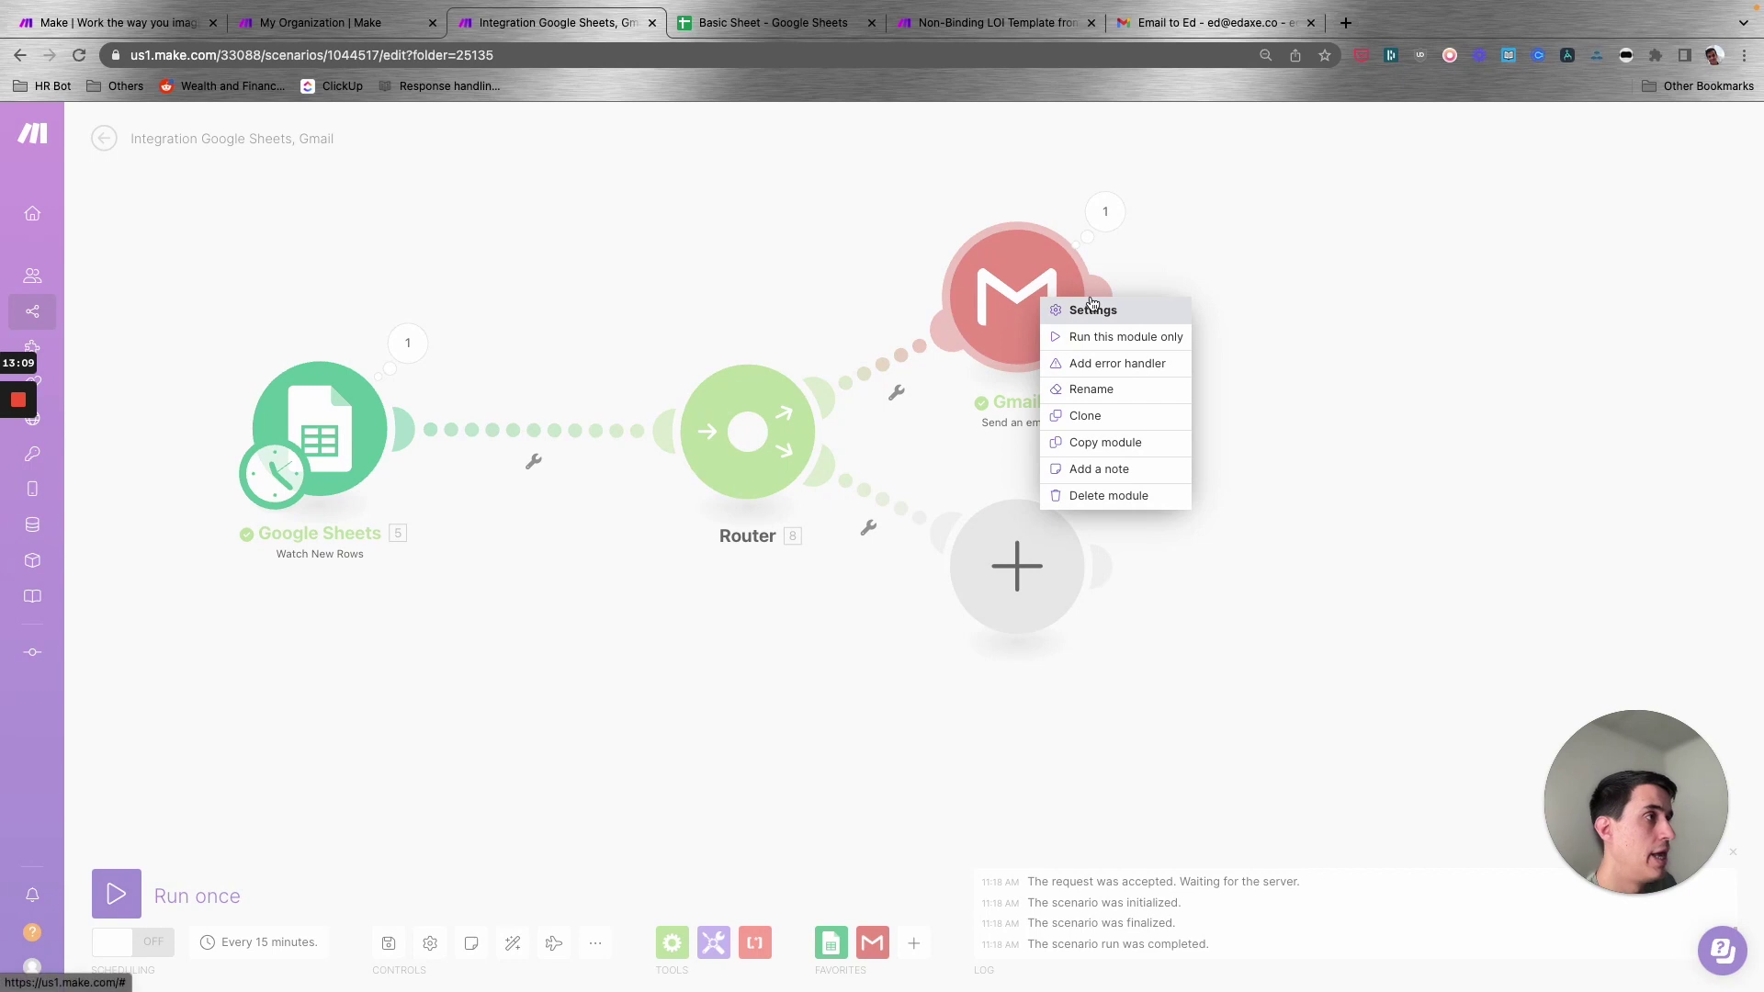
pyautogui.click(1084, 415)
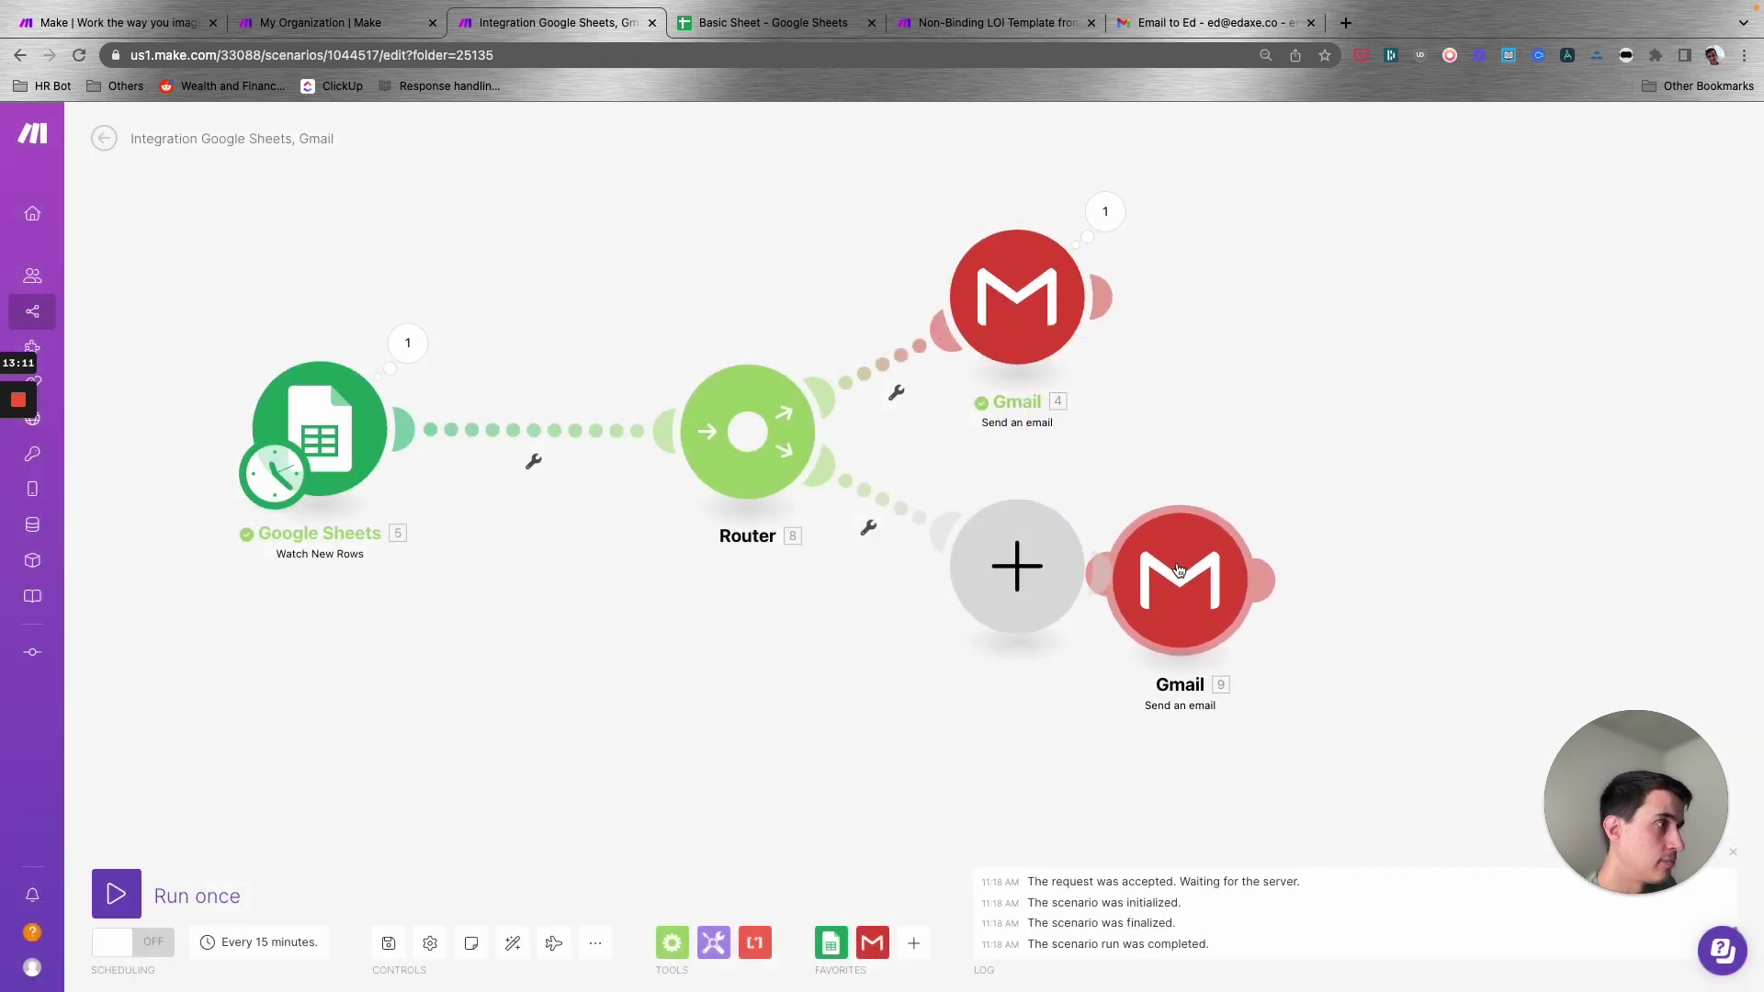
pyautogui.click(1229, 586)
pyautogui.rightClick(1128, 578)
pyautogui.click(1116, 605)
# - Arrange the Router and both Gmail modules neatly along the two routes
pyautogui.moveTo(1235, 614); pyautogui.dragTo(1045, 595)
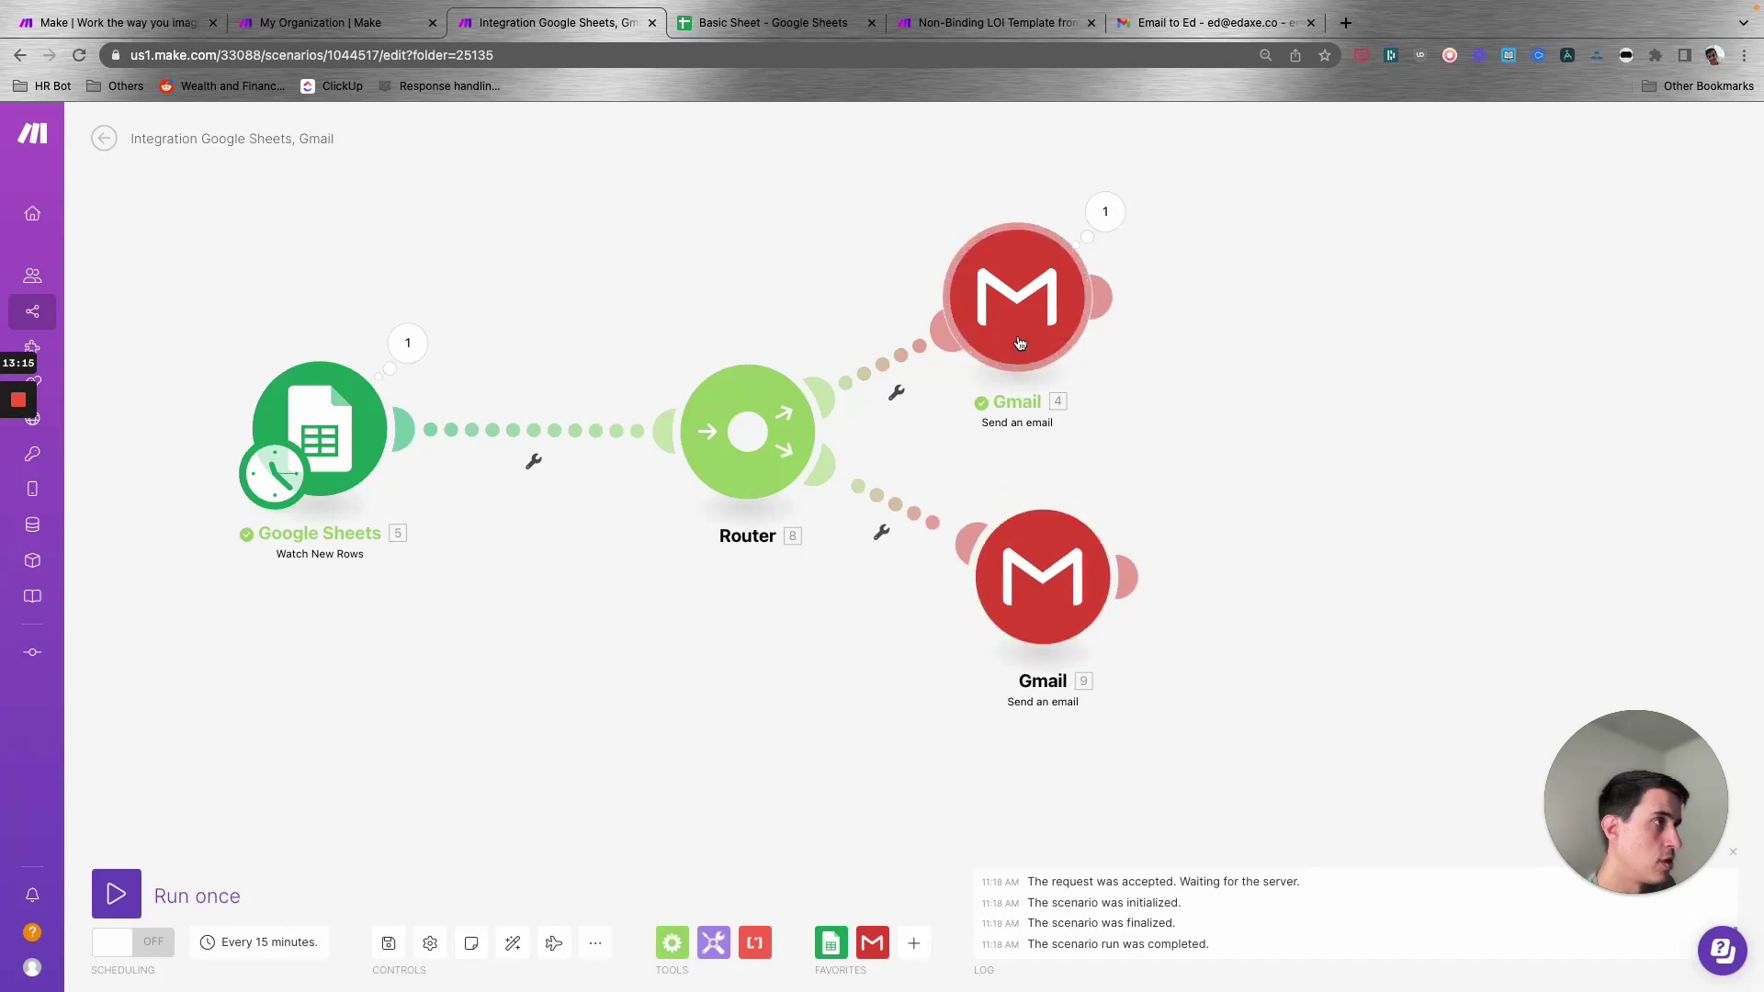
pyautogui.moveTo(1017, 303); pyautogui.dragTo(1106, 270)
pyautogui.moveTo(1050, 573); pyautogui.dragTo(1113, 598)
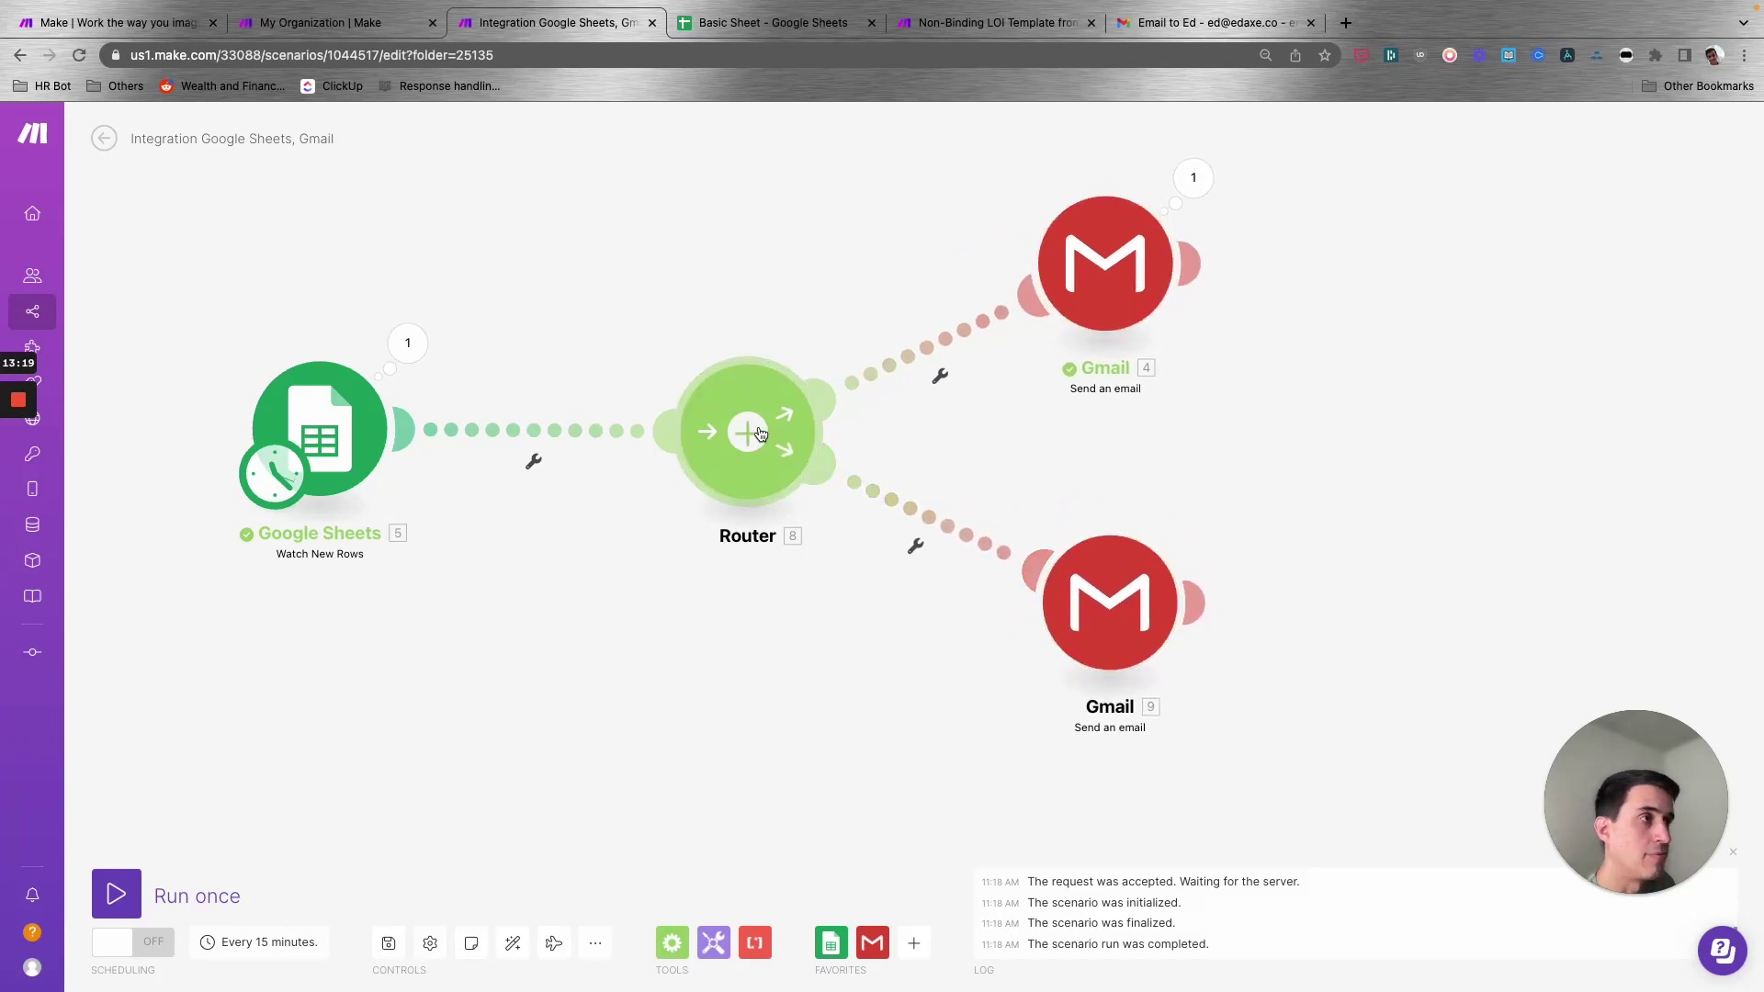
pyautogui.moveTo(748, 431); pyautogui.dragTo(650, 432)
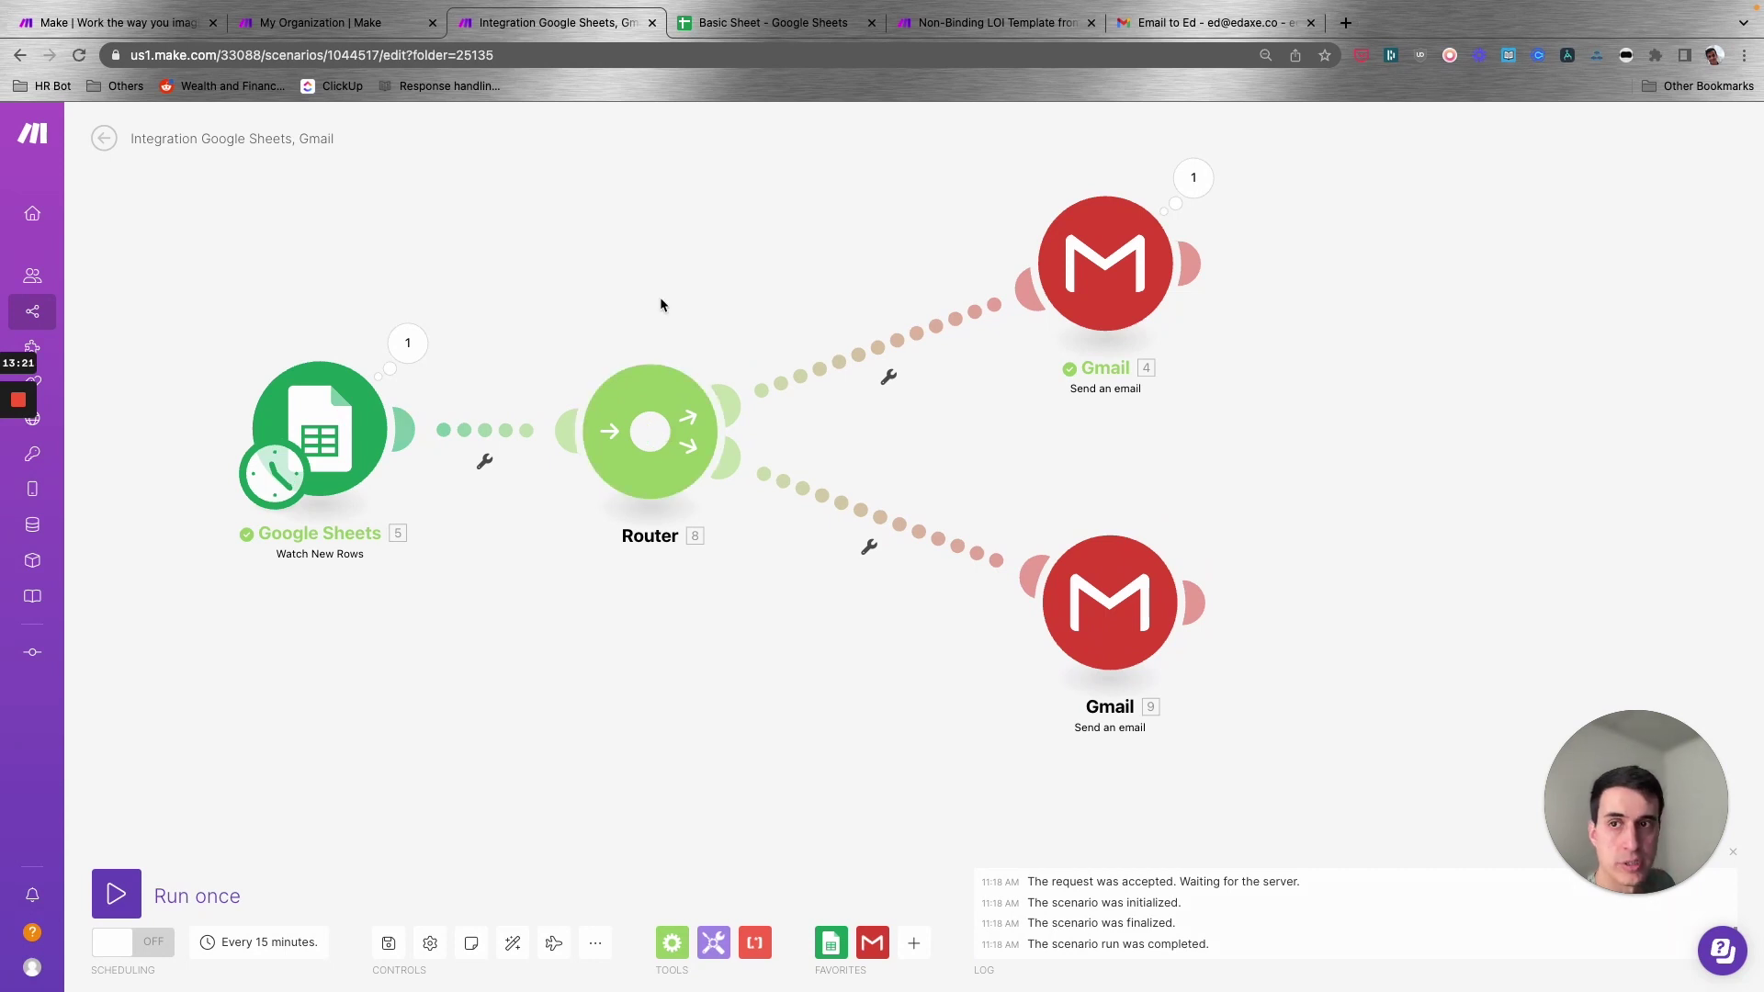
# - Filter the upper route as Approved where Approved? (C) equals Yes
pyautogui.click(888, 374)
pyautogui.click(893, 420)
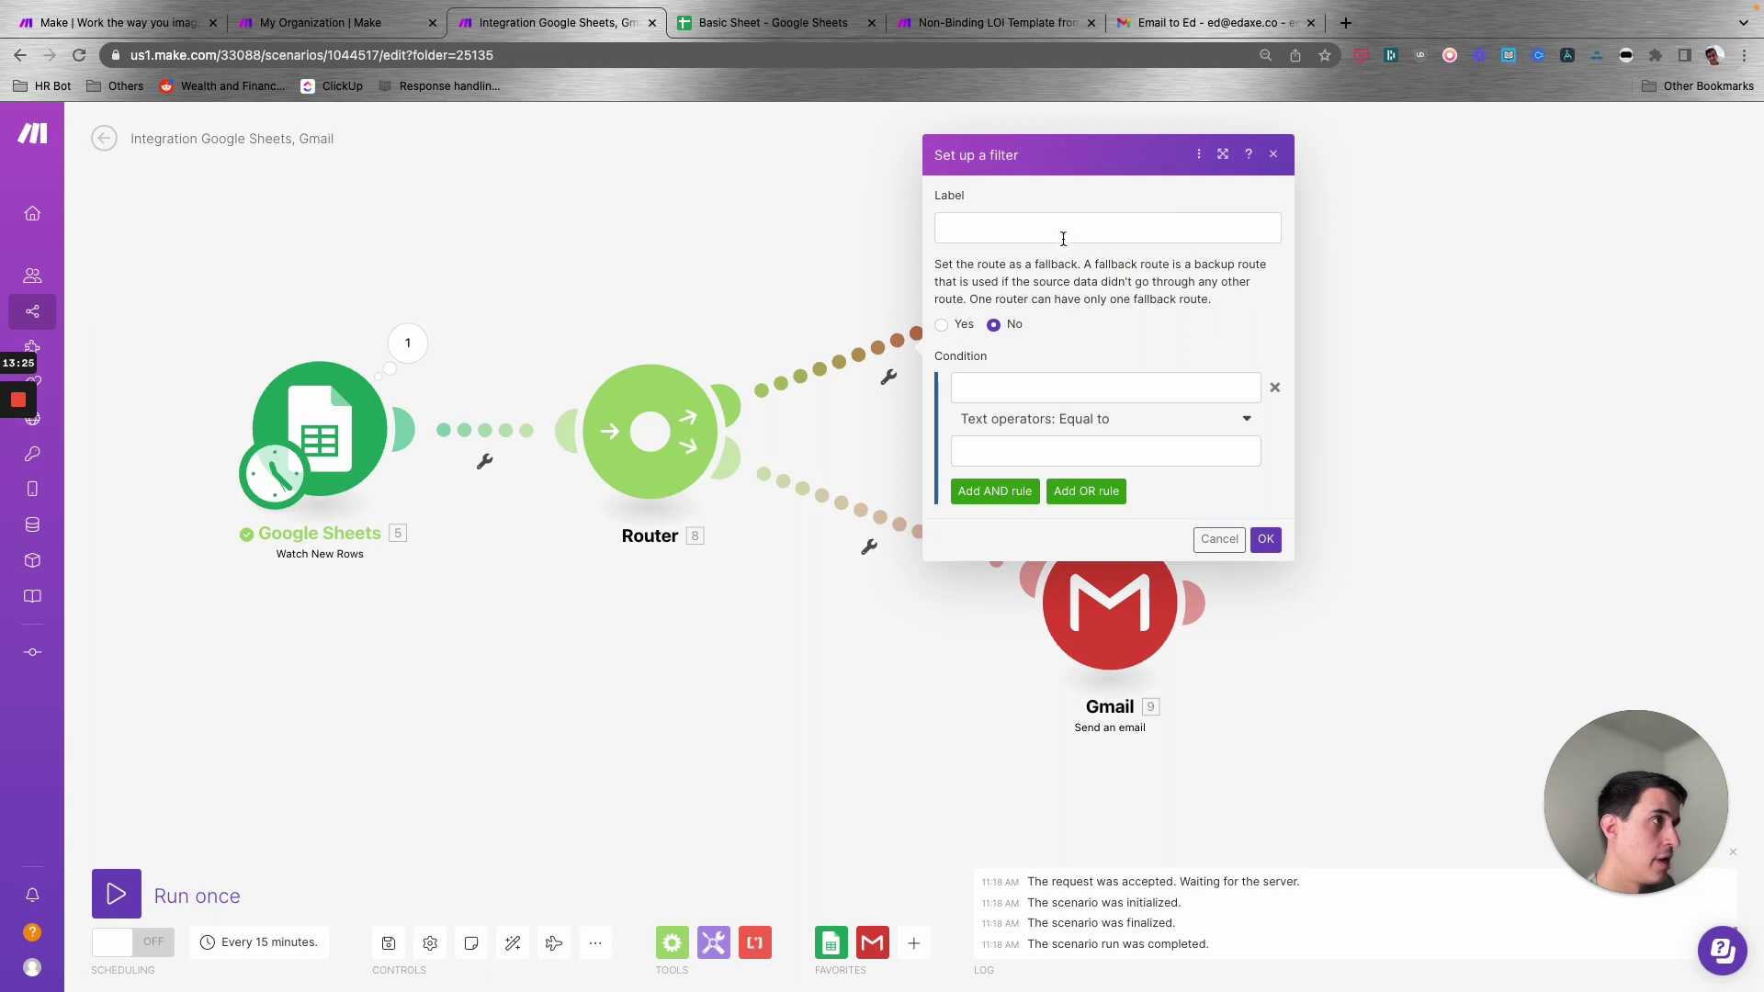
pyautogui.write('Approved')
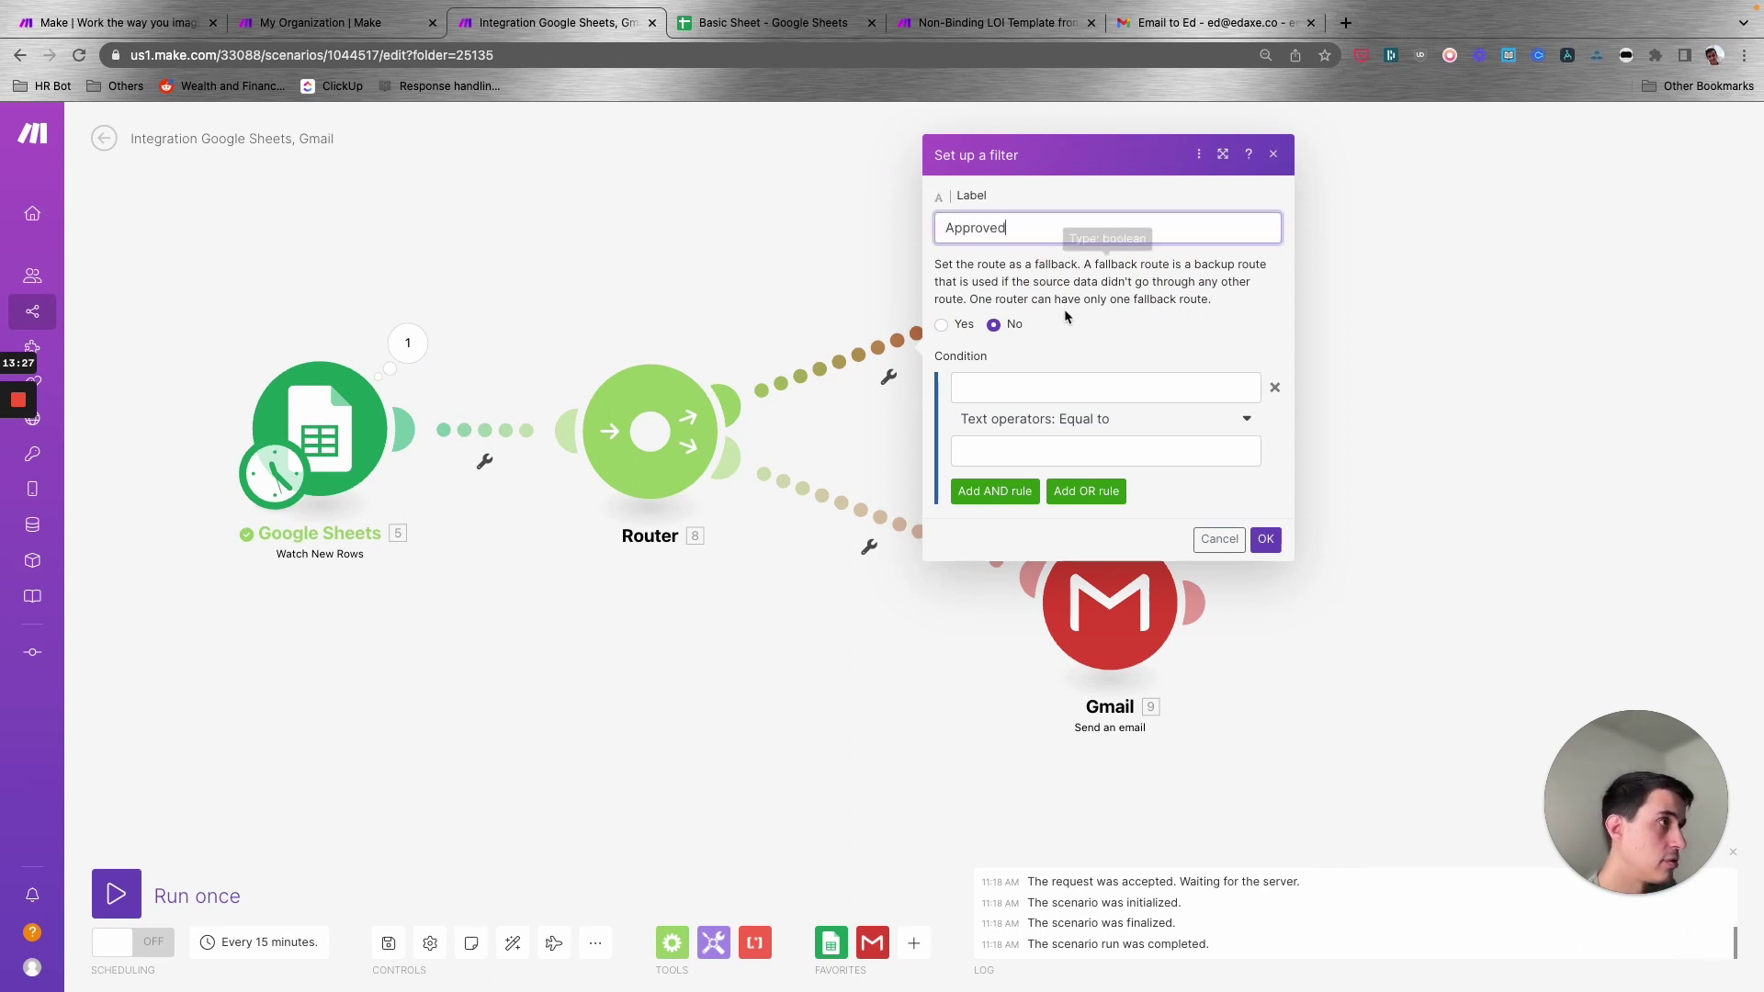
pyautogui.click(1070, 387)
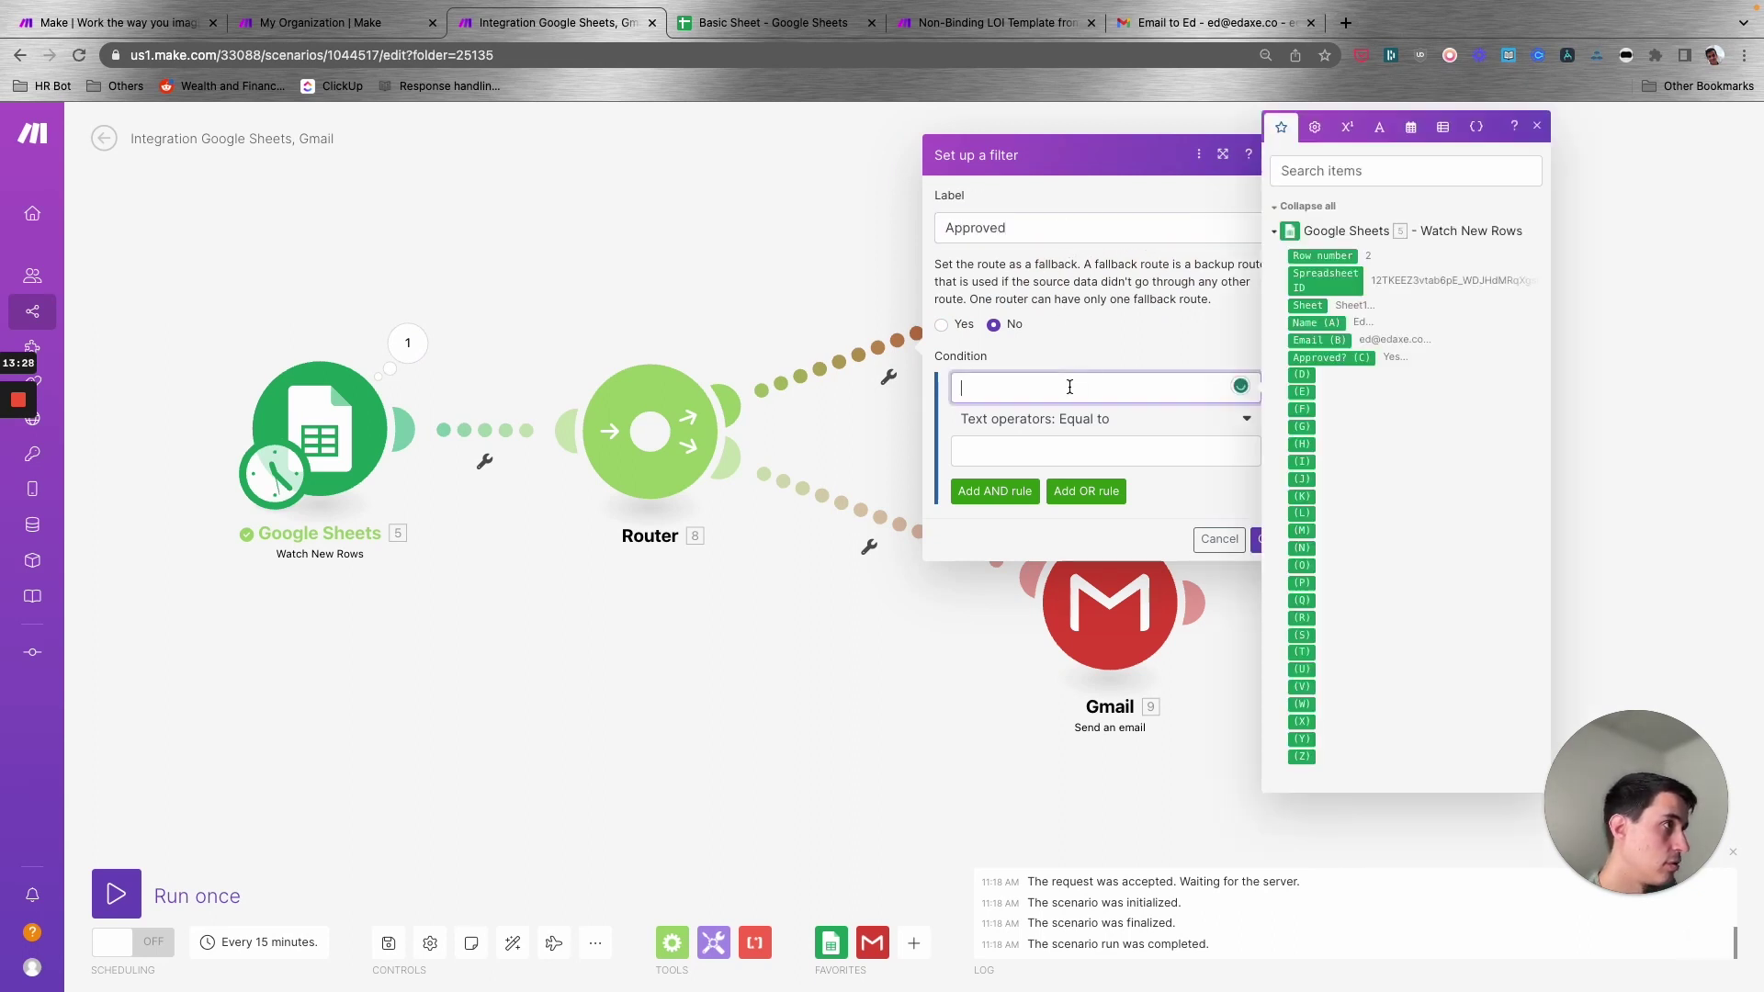
pyautogui.click(1330, 357)
pyautogui.click(1108, 444)
pyautogui.write('Yes')
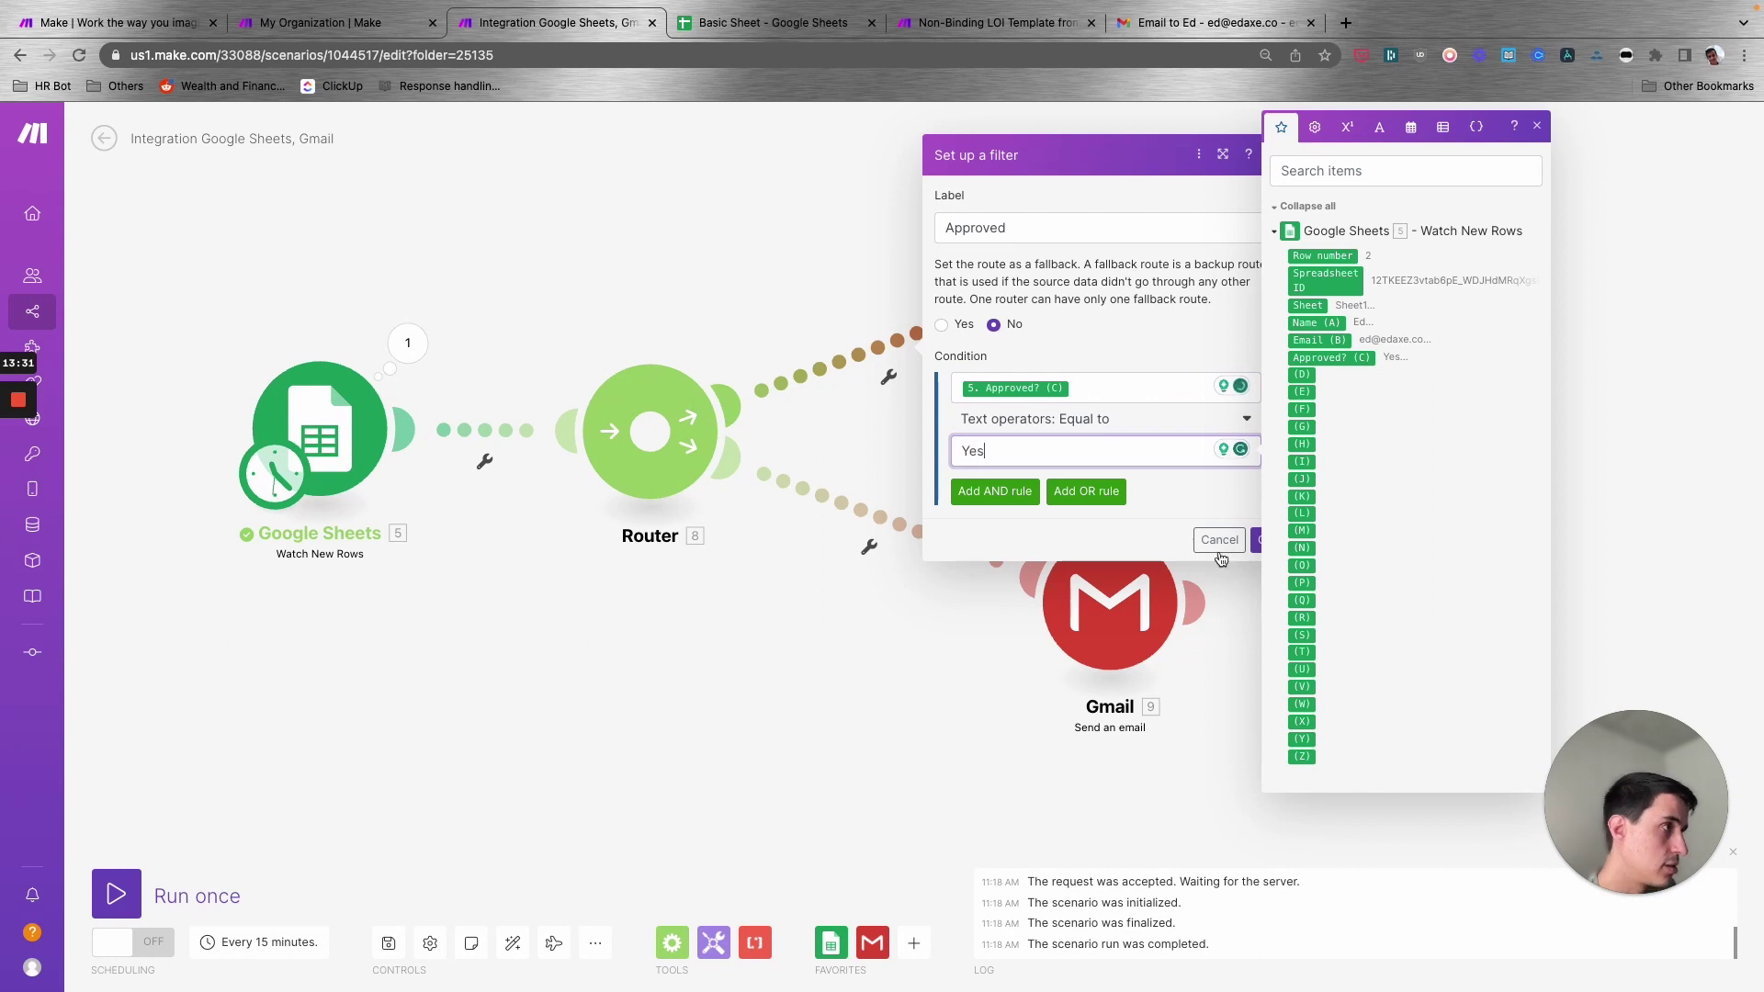
pyautogui.click(1259, 542)
# - Start a Not Approved filter on the lower route, mapping Approved? (C) as its condition
pyautogui.click(895, 521)
pyautogui.click(987, 395)
pyautogui.write('Not Approved')
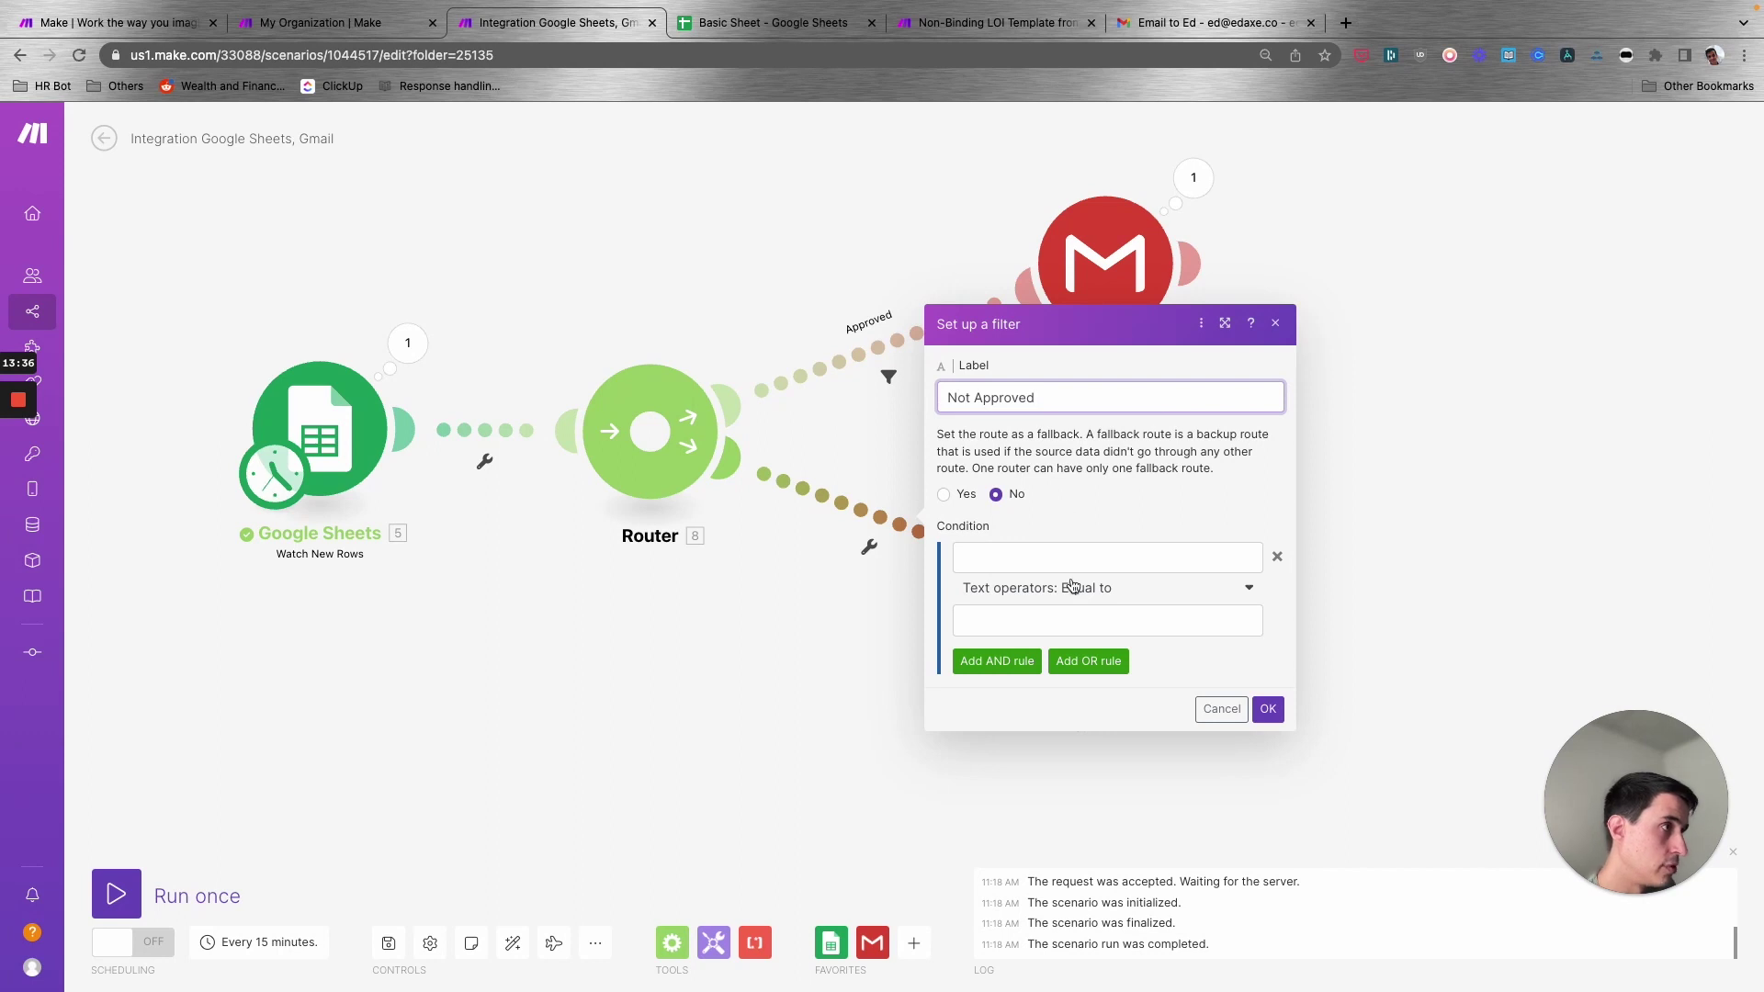
pyautogui.click(1066, 548)
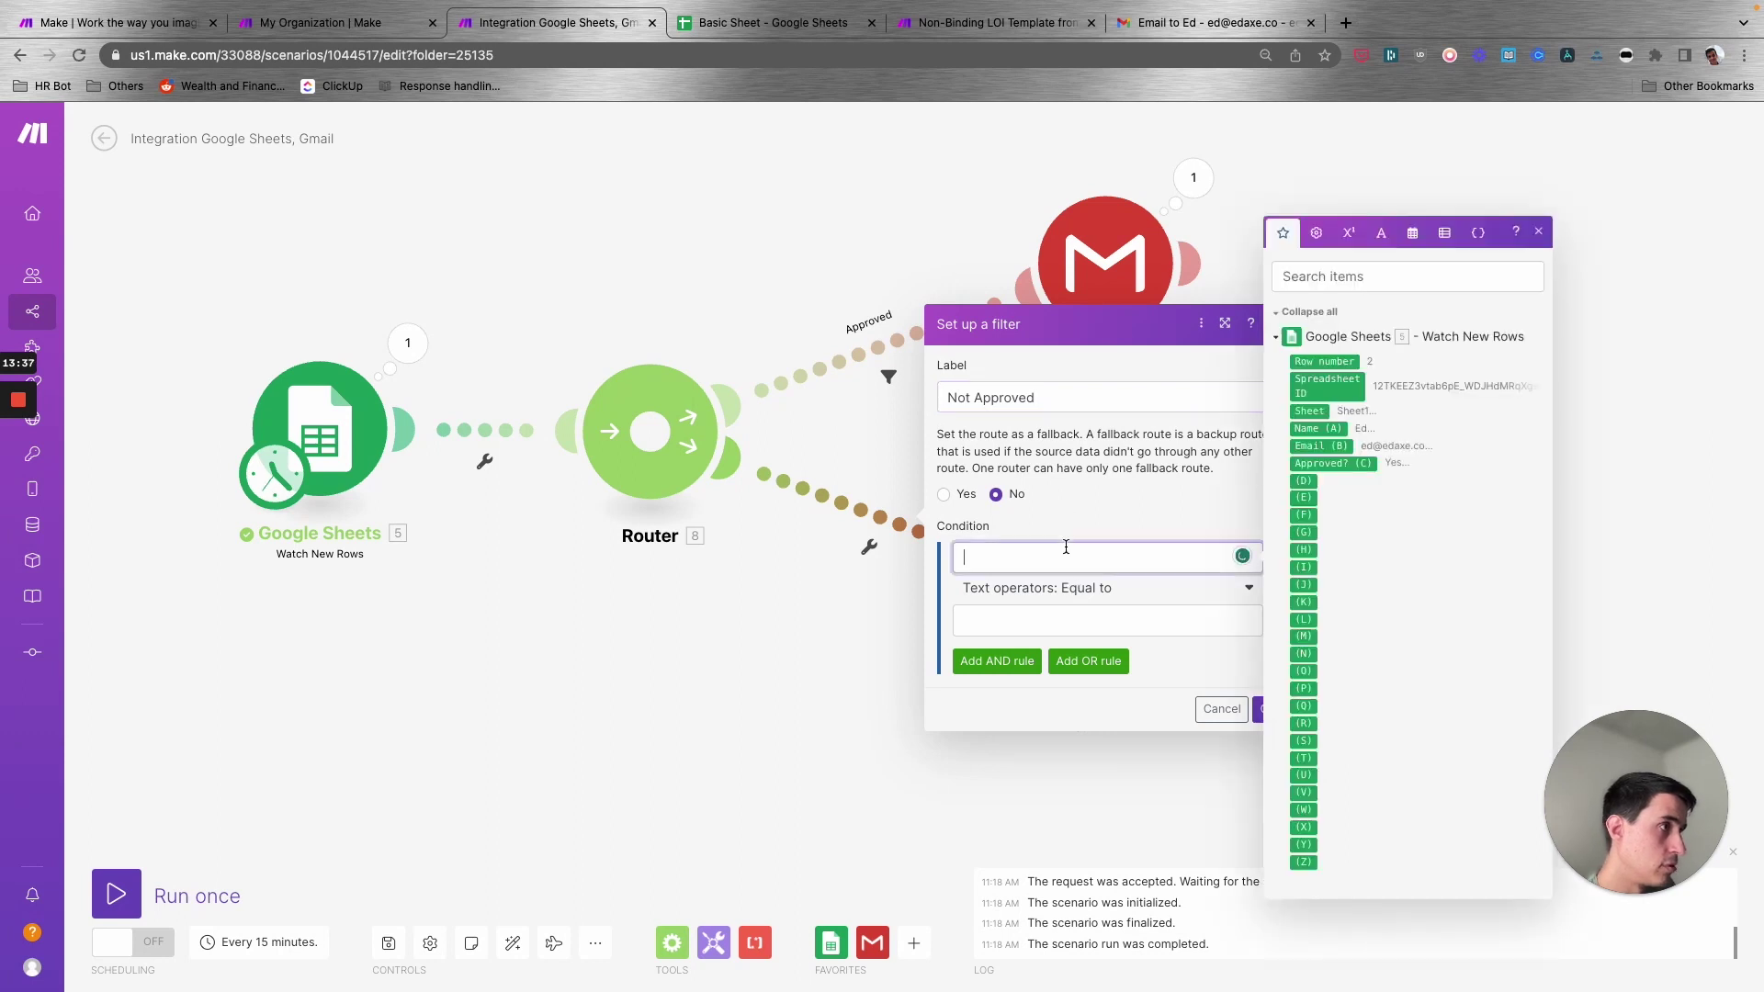
pyautogui.click(1334, 464)
pyautogui.click(1119, 613)
# - Finish the Not Approved filter with the value No and save the scenario
pyautogui.write('No')
pyautogui.click(1260, 710)
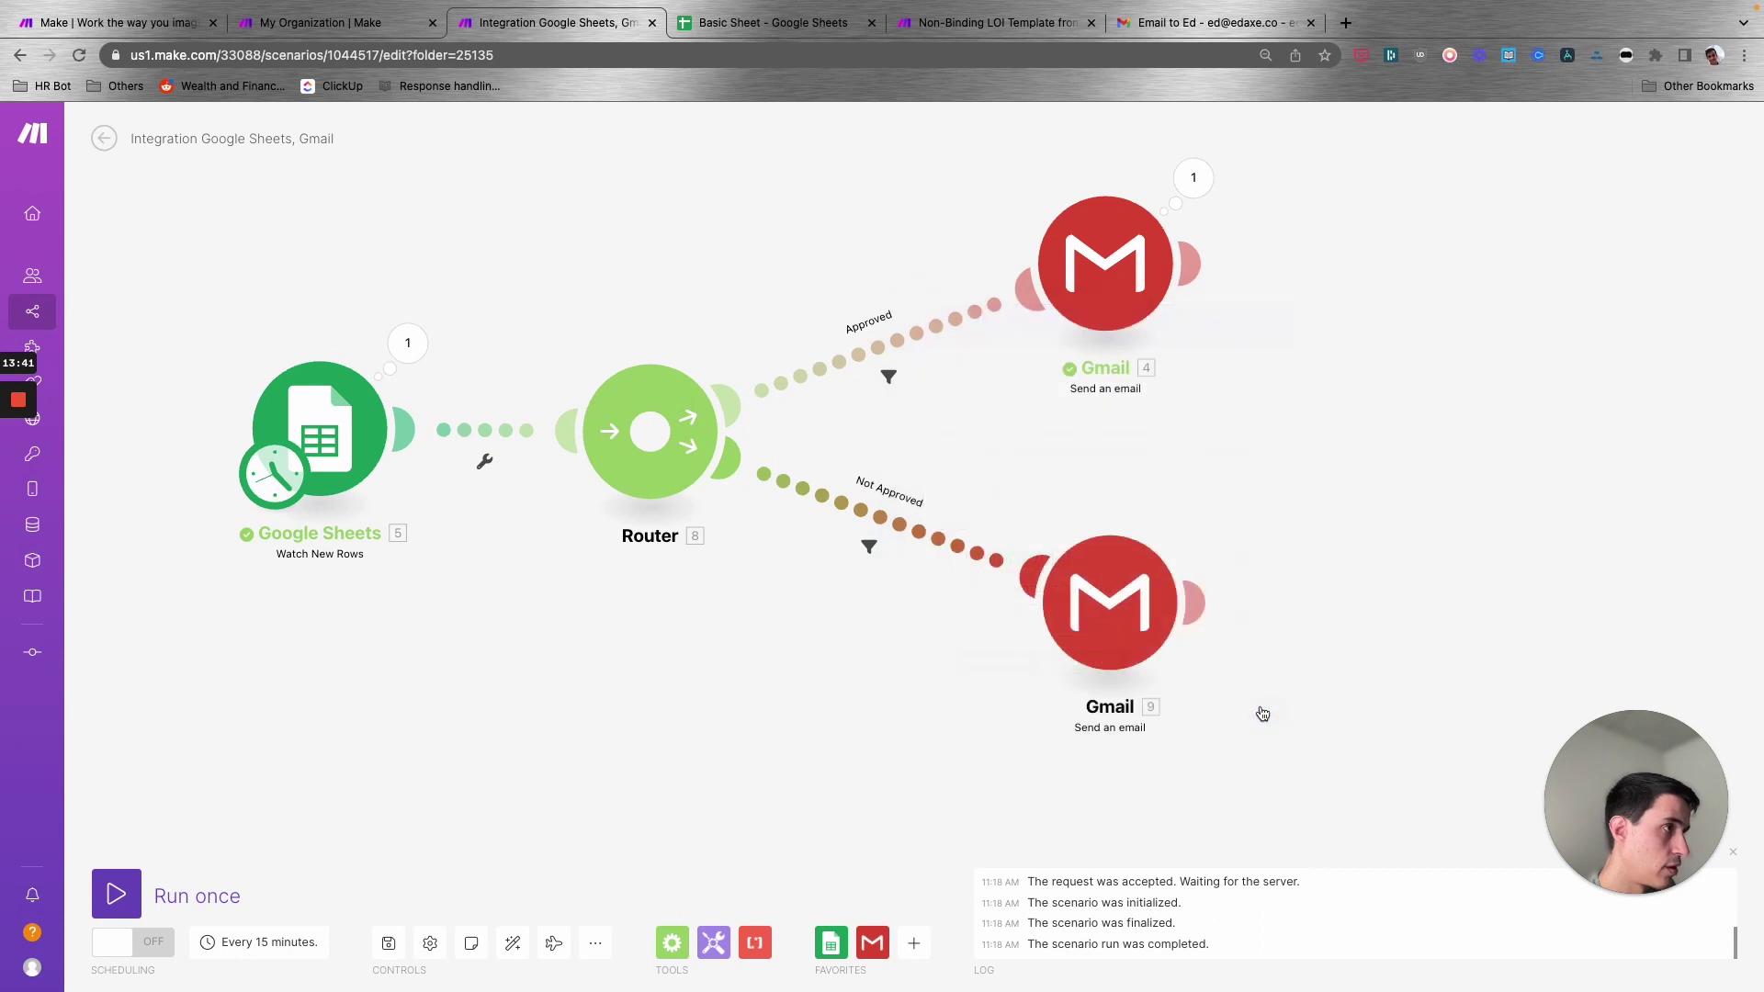
pyautogui.hotkey('ctrl', 's')
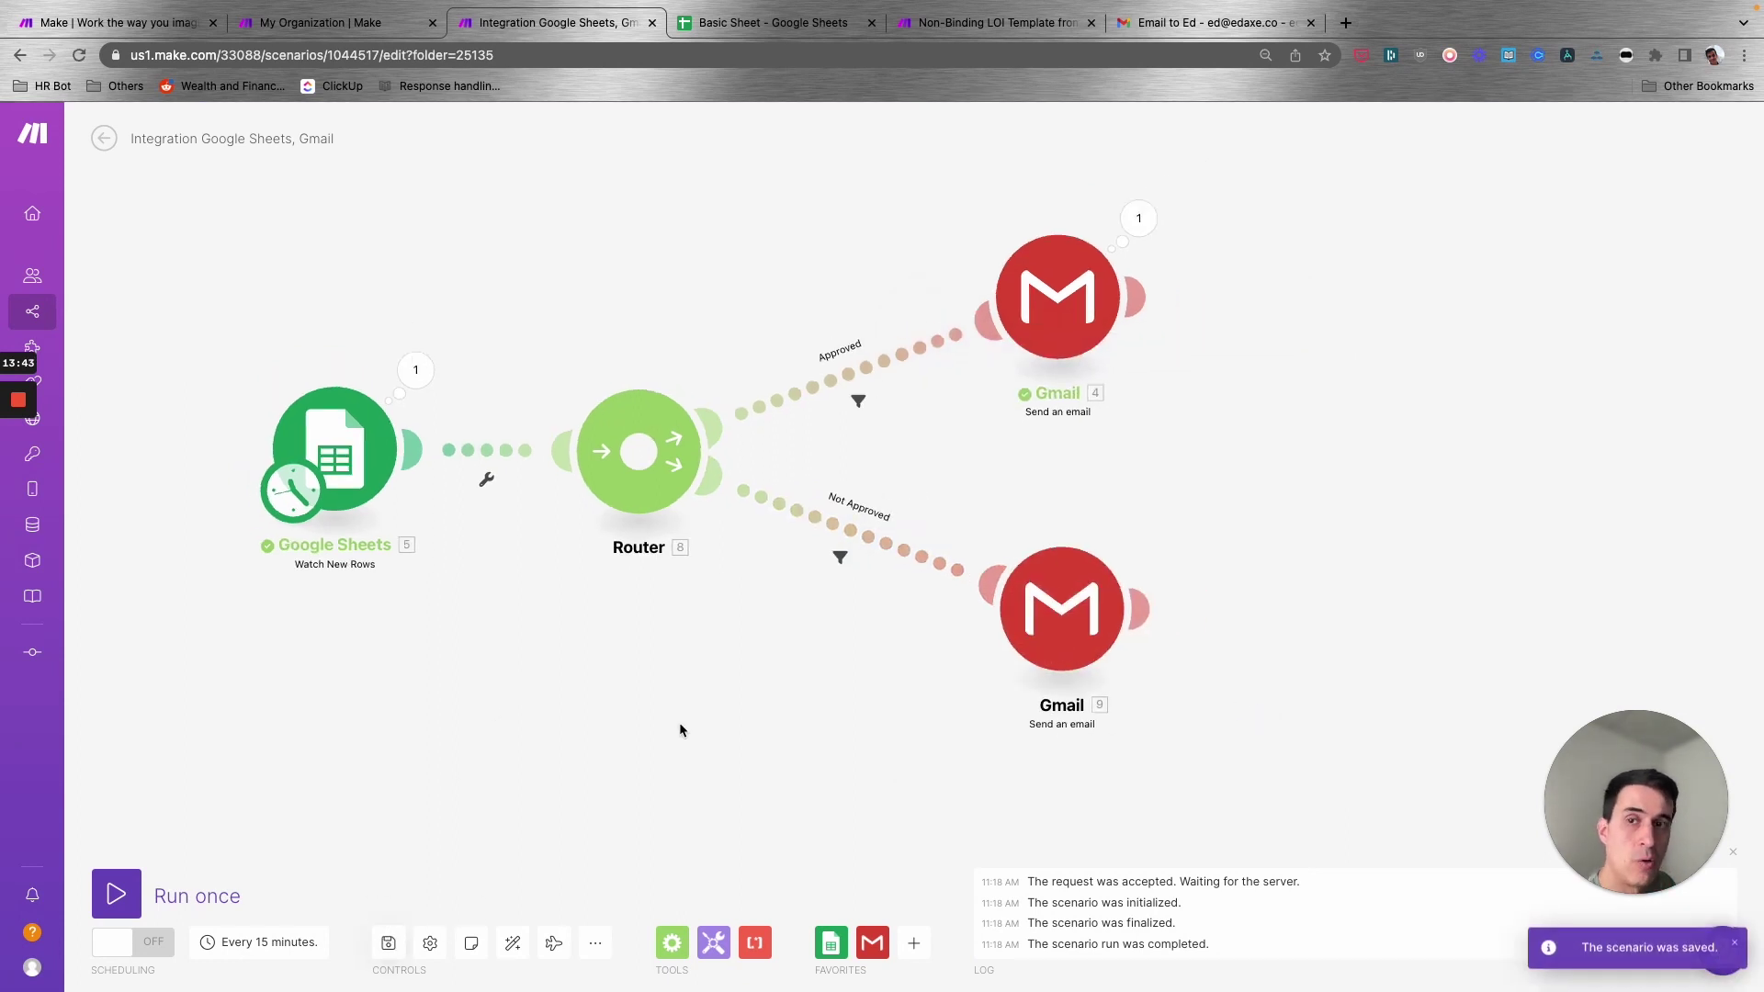
pyautogui.scroll(-1, 680, 722)
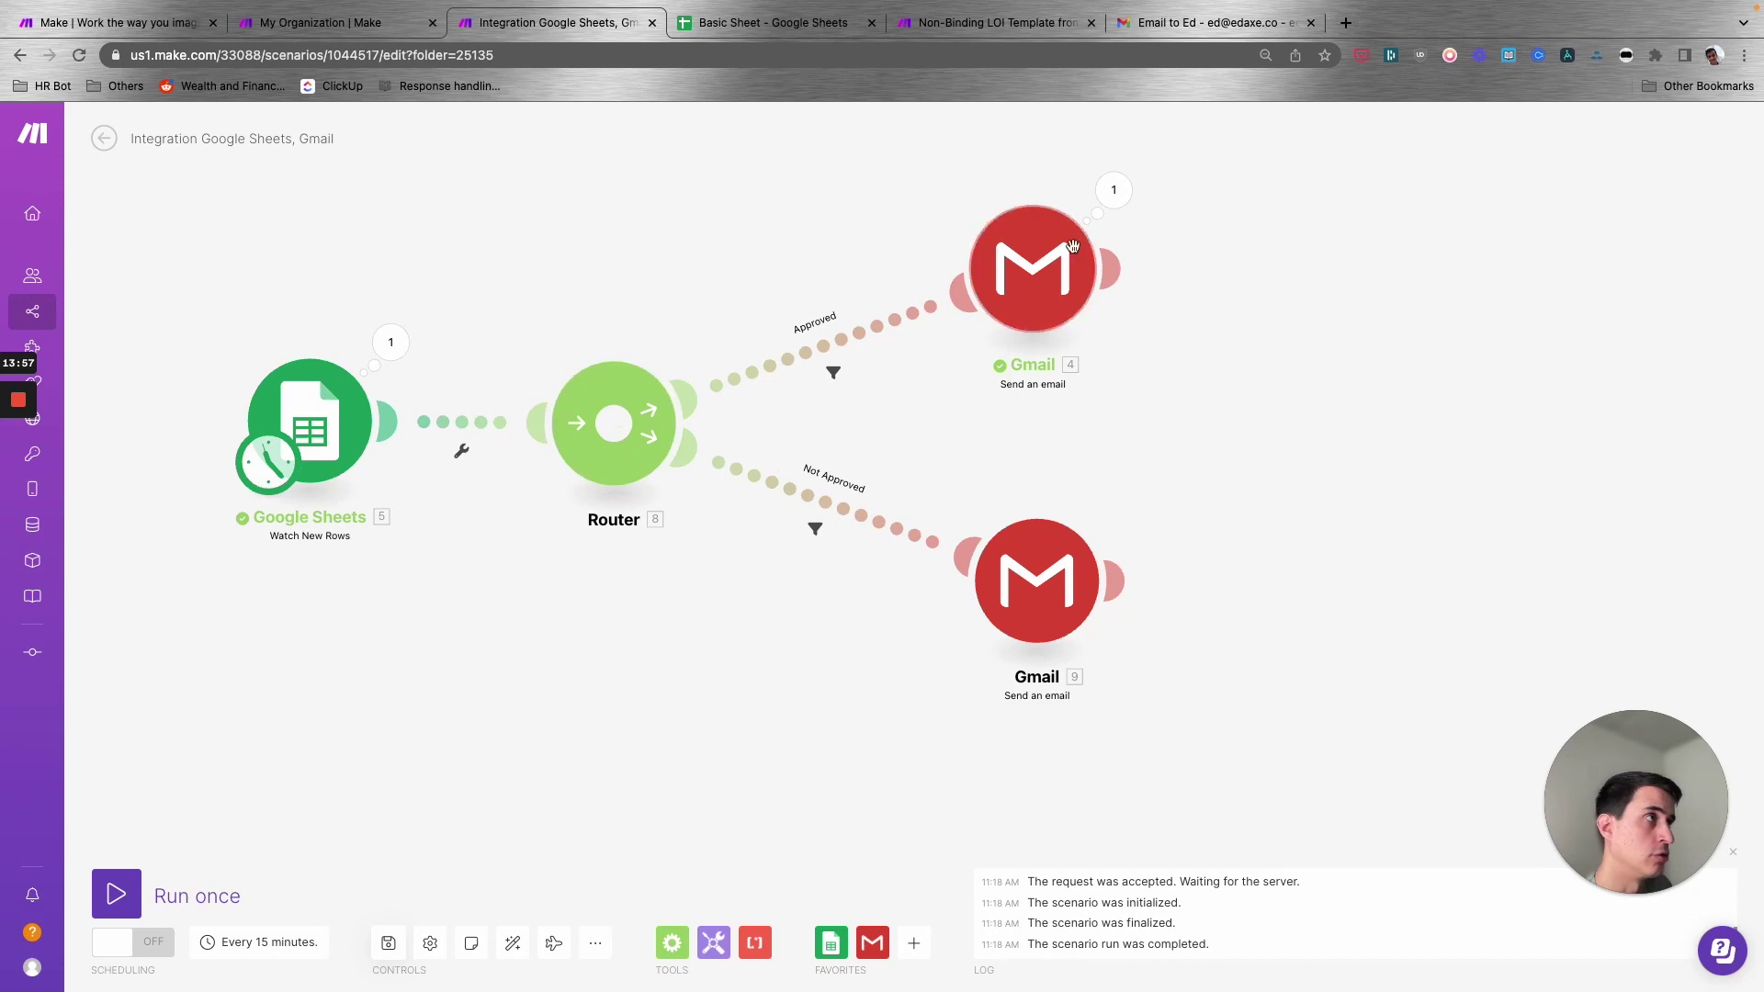
# - Glance over the Non-Binding LOI Template scenario, then return to the Google Sheets and Gmail scenario
pyautogui.click(1053, 16)
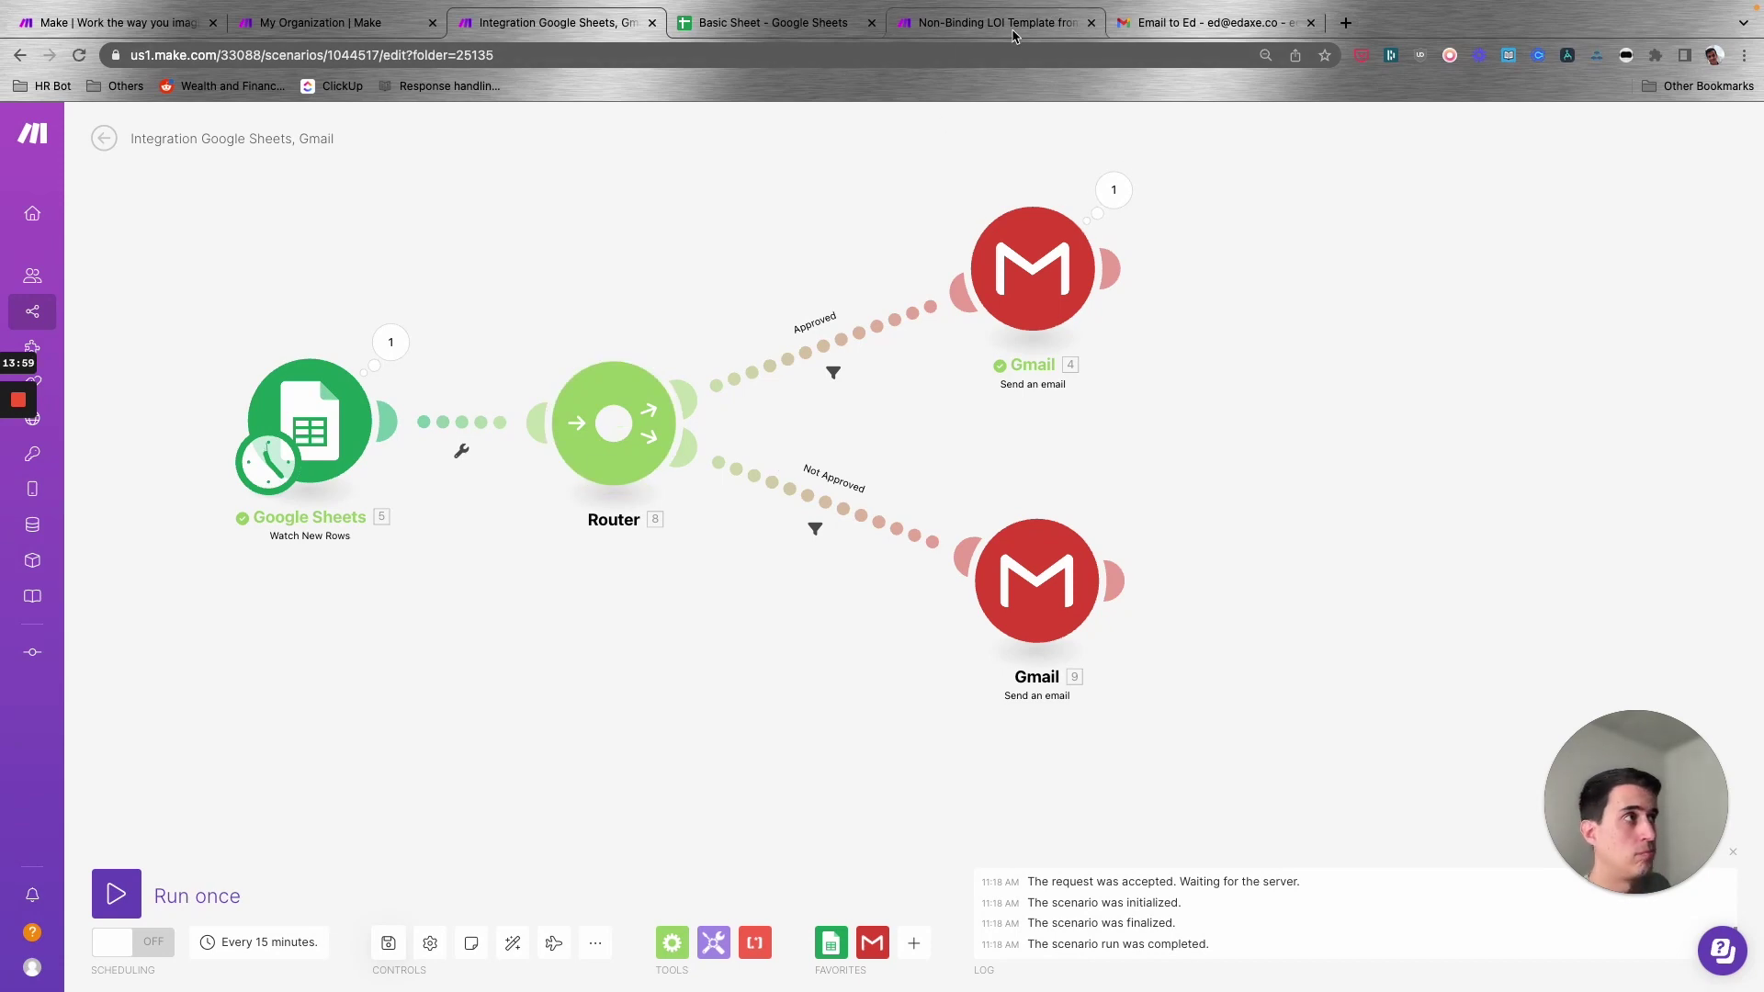
pyautogui.scroll(3, 549, 477)
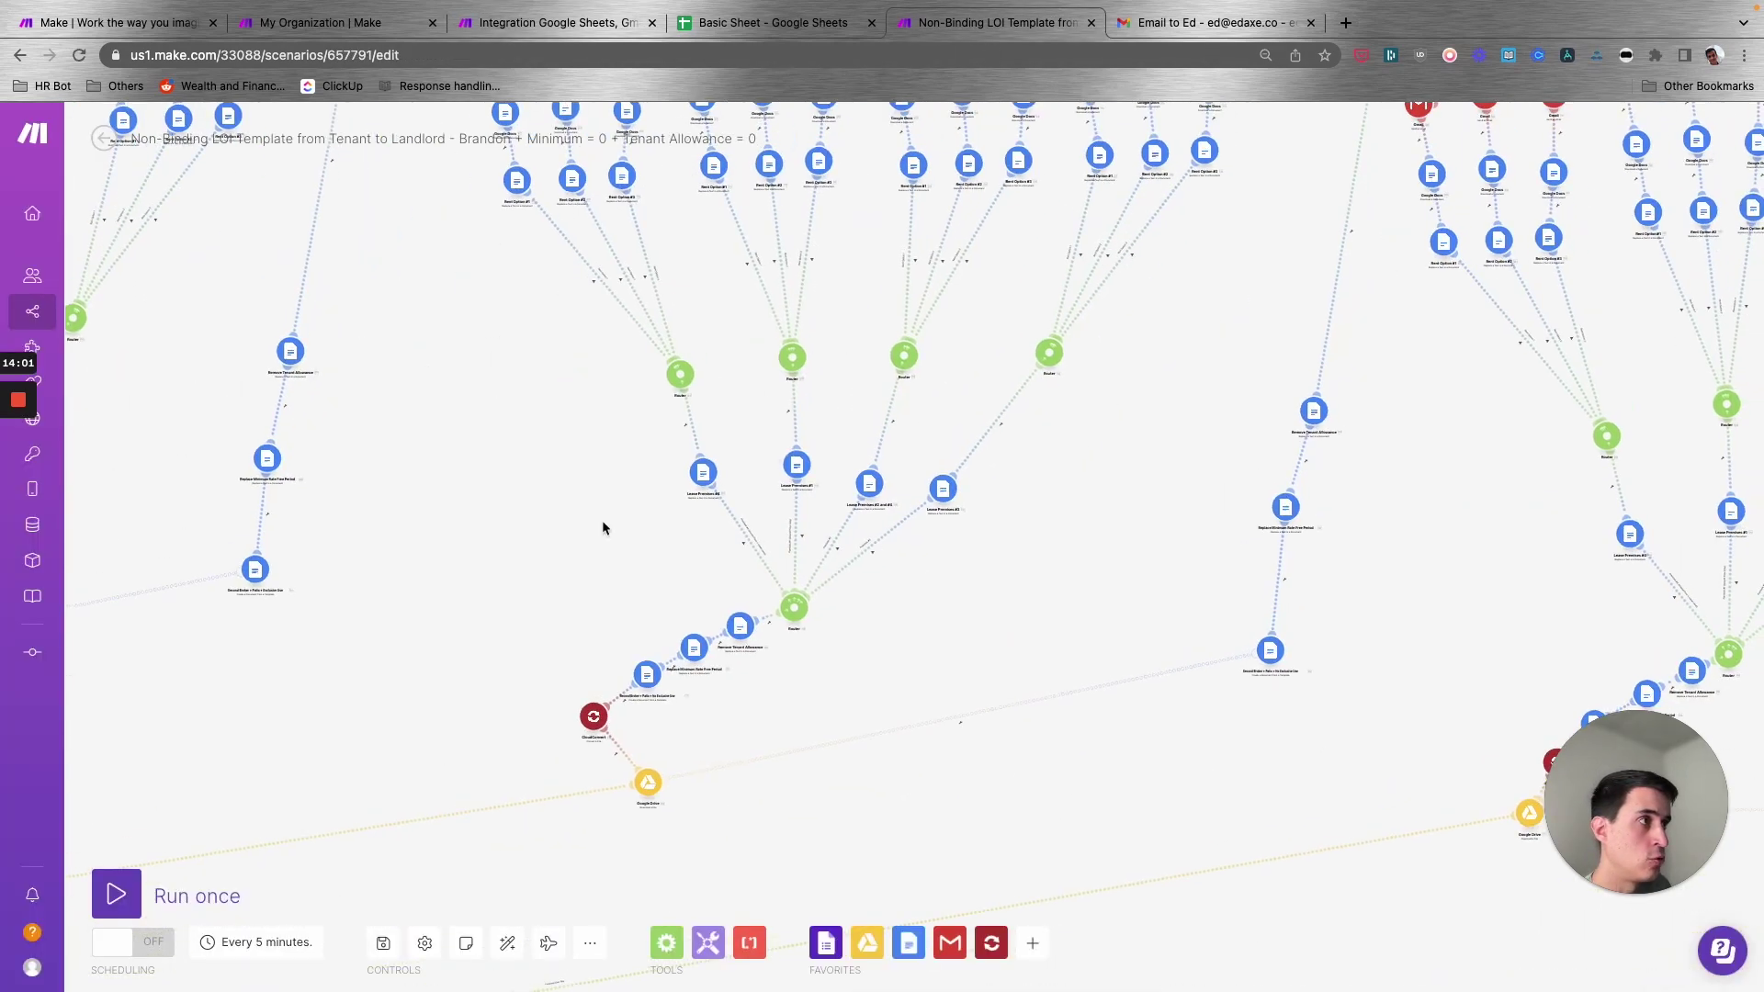
pyautogui.hscroll(5, 1010, 386)
pyautogui.scroll(4, 1071, 425)
pyautogui.hscroll(4, 1072, 425)
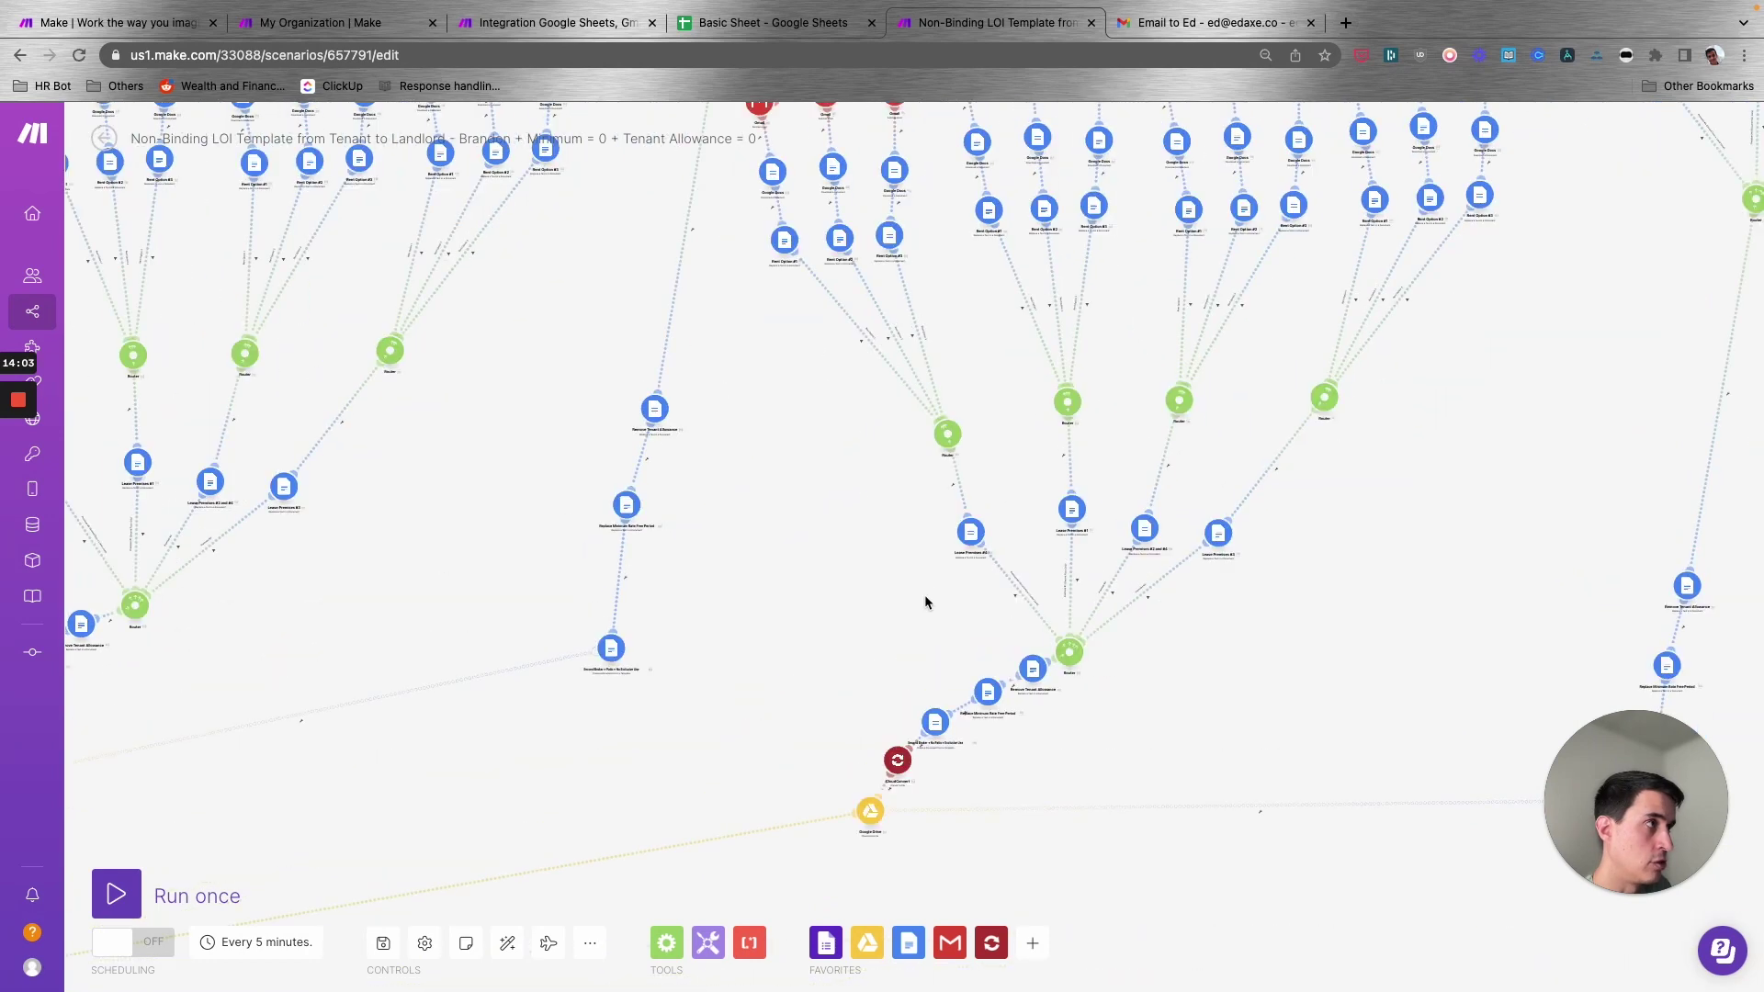
pyautogui.click(624, 28)
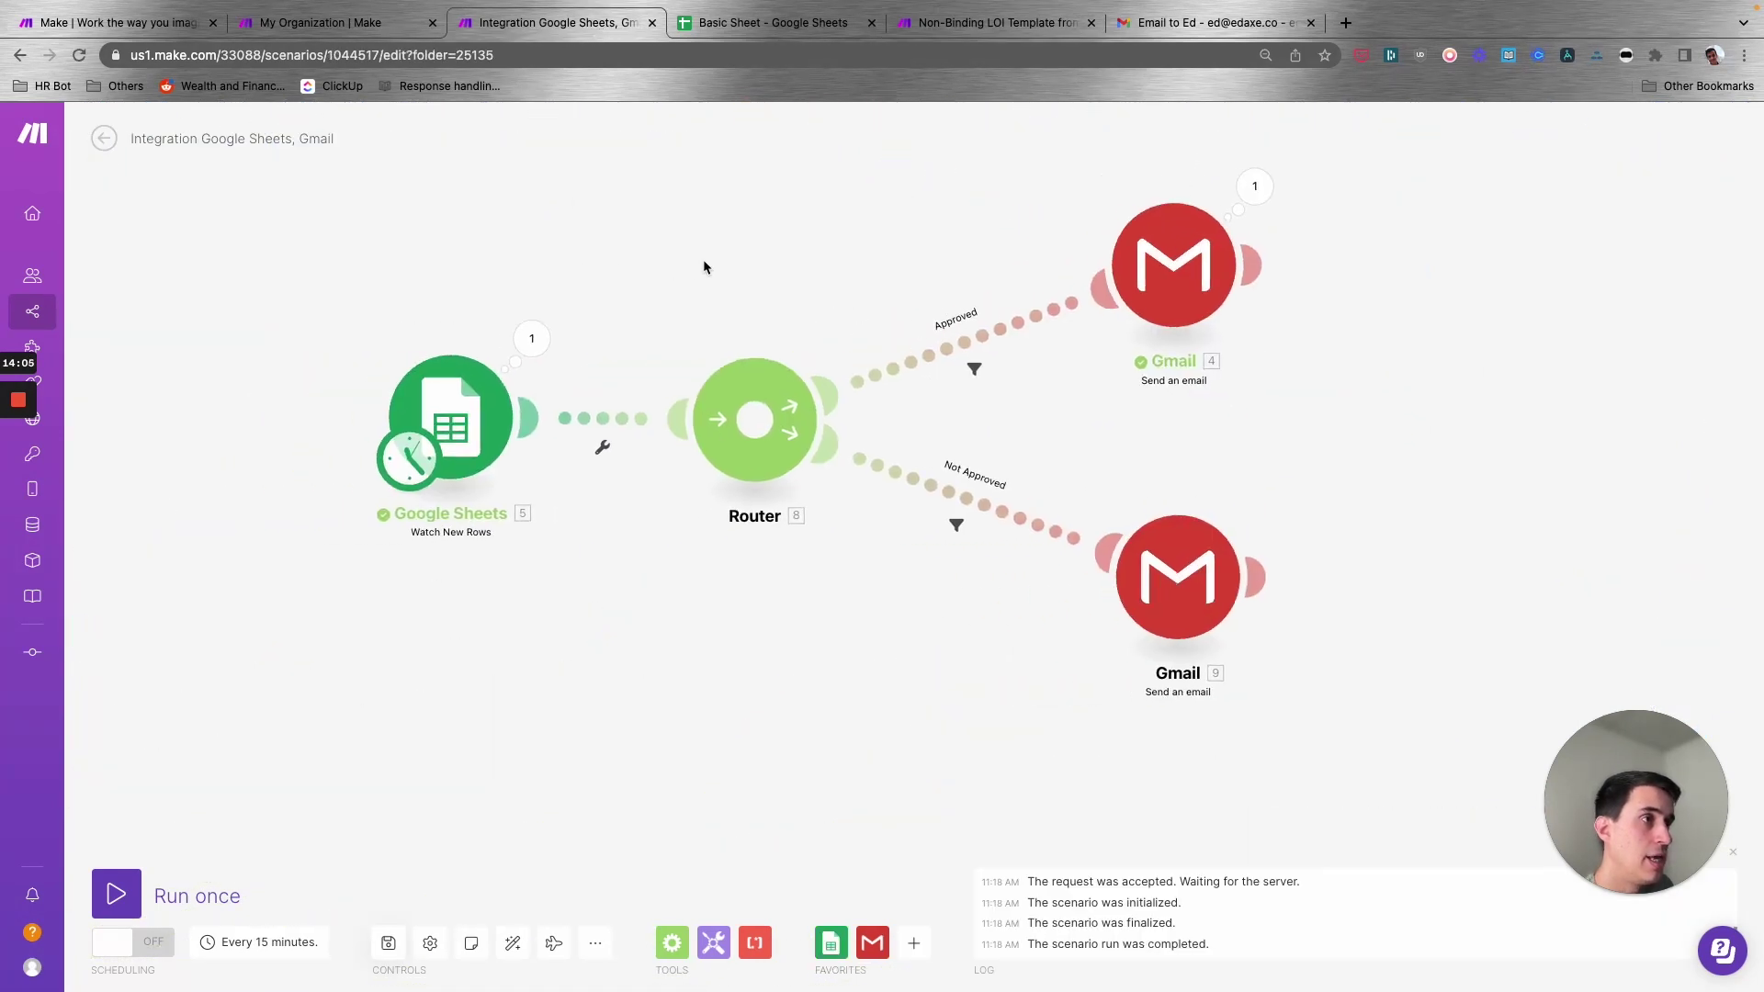
# - Set the Google Sheets trigger to start from All rows, then save and run once
pyautogui.rightClick(458, 412)
pyautogui.click(515, 474)
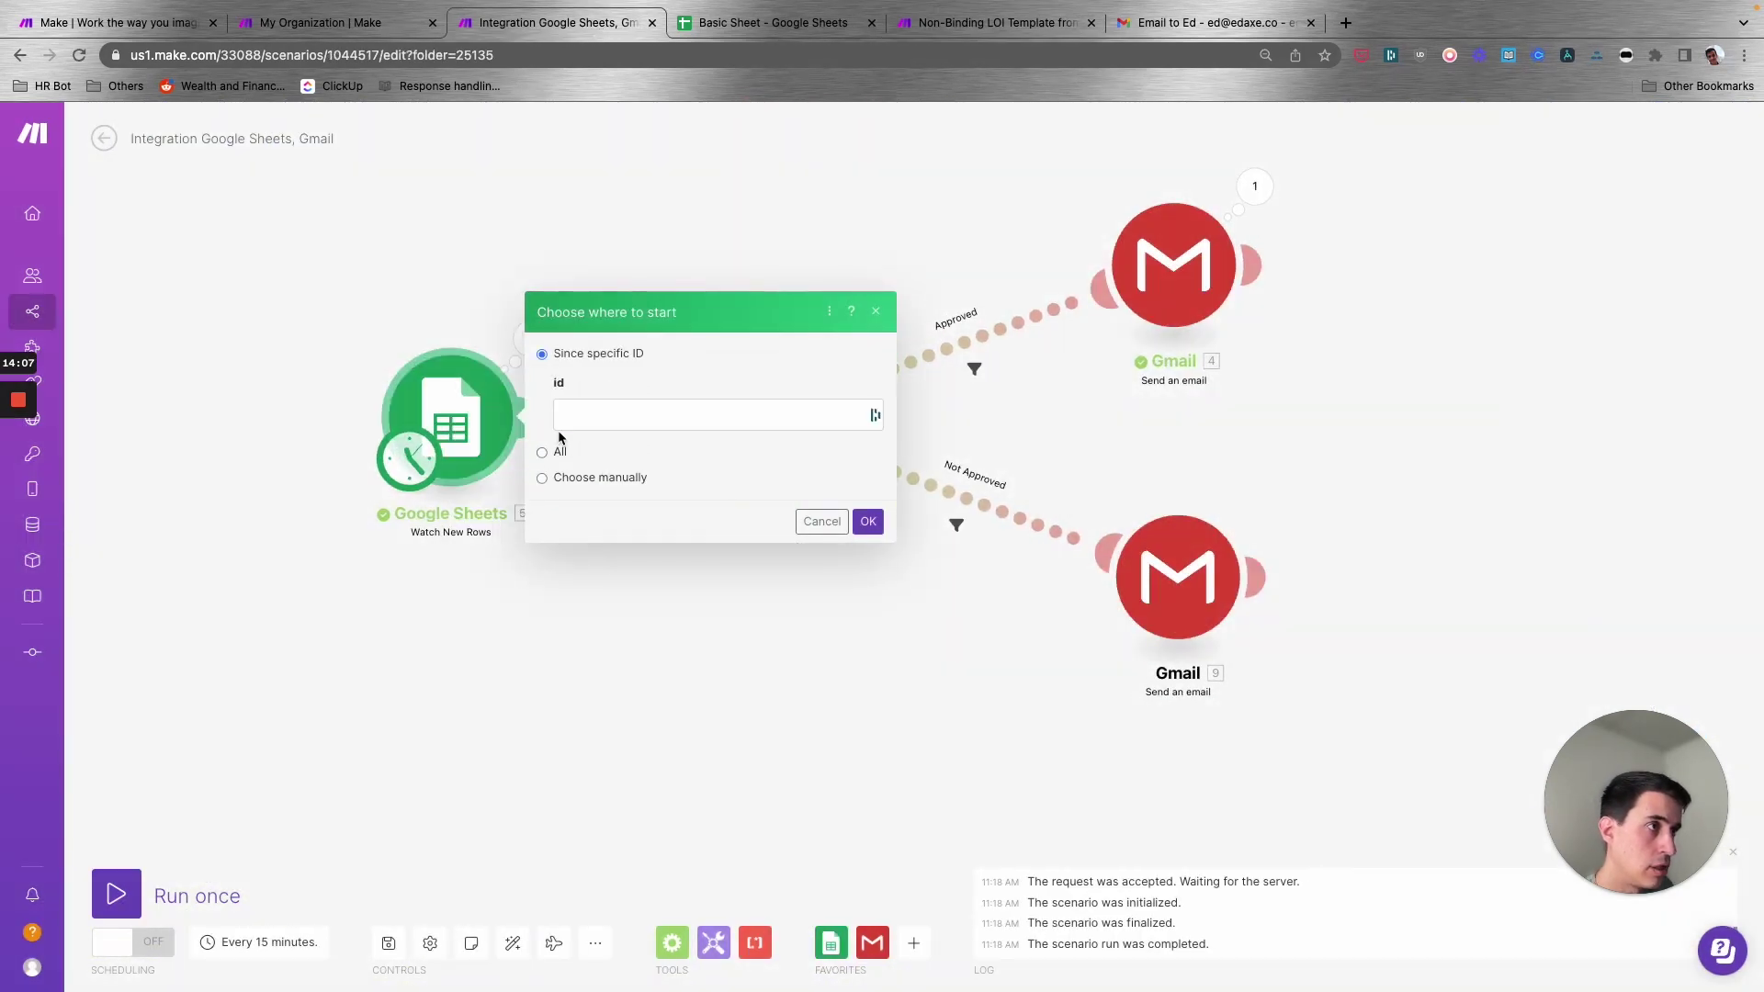
pyautogui.click(543, 456)
pyautogui.click(868, 448)
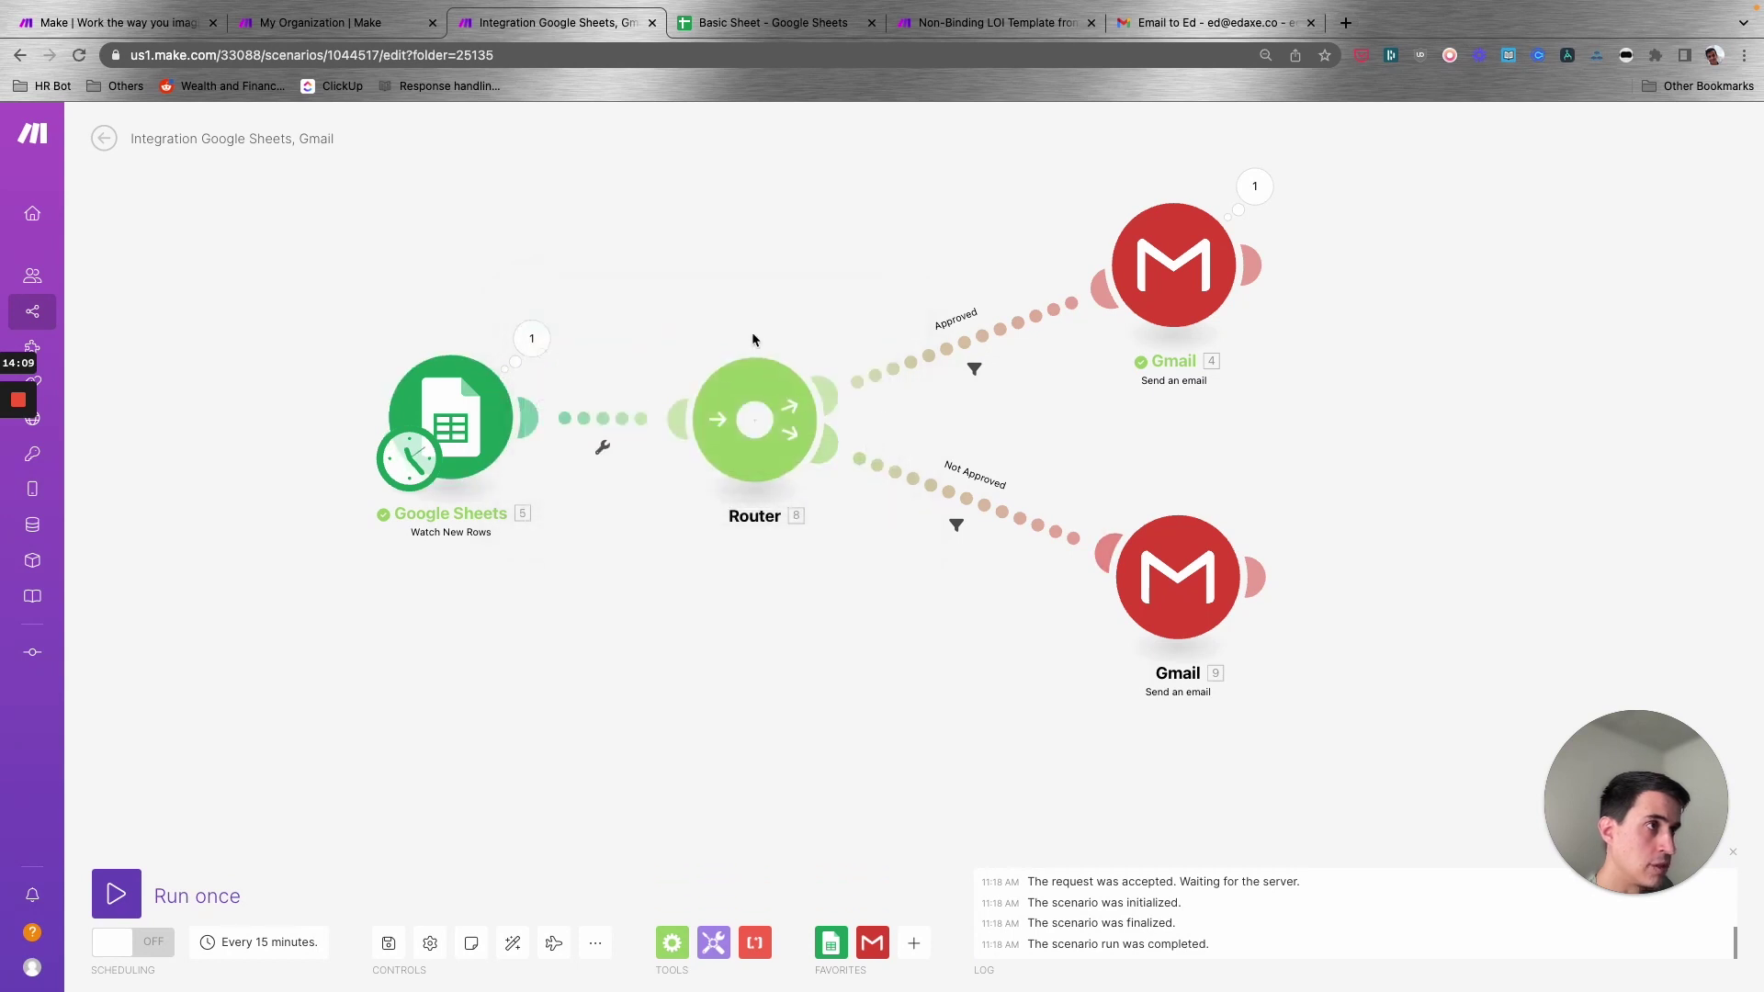
pyautogui.click(388, 942)
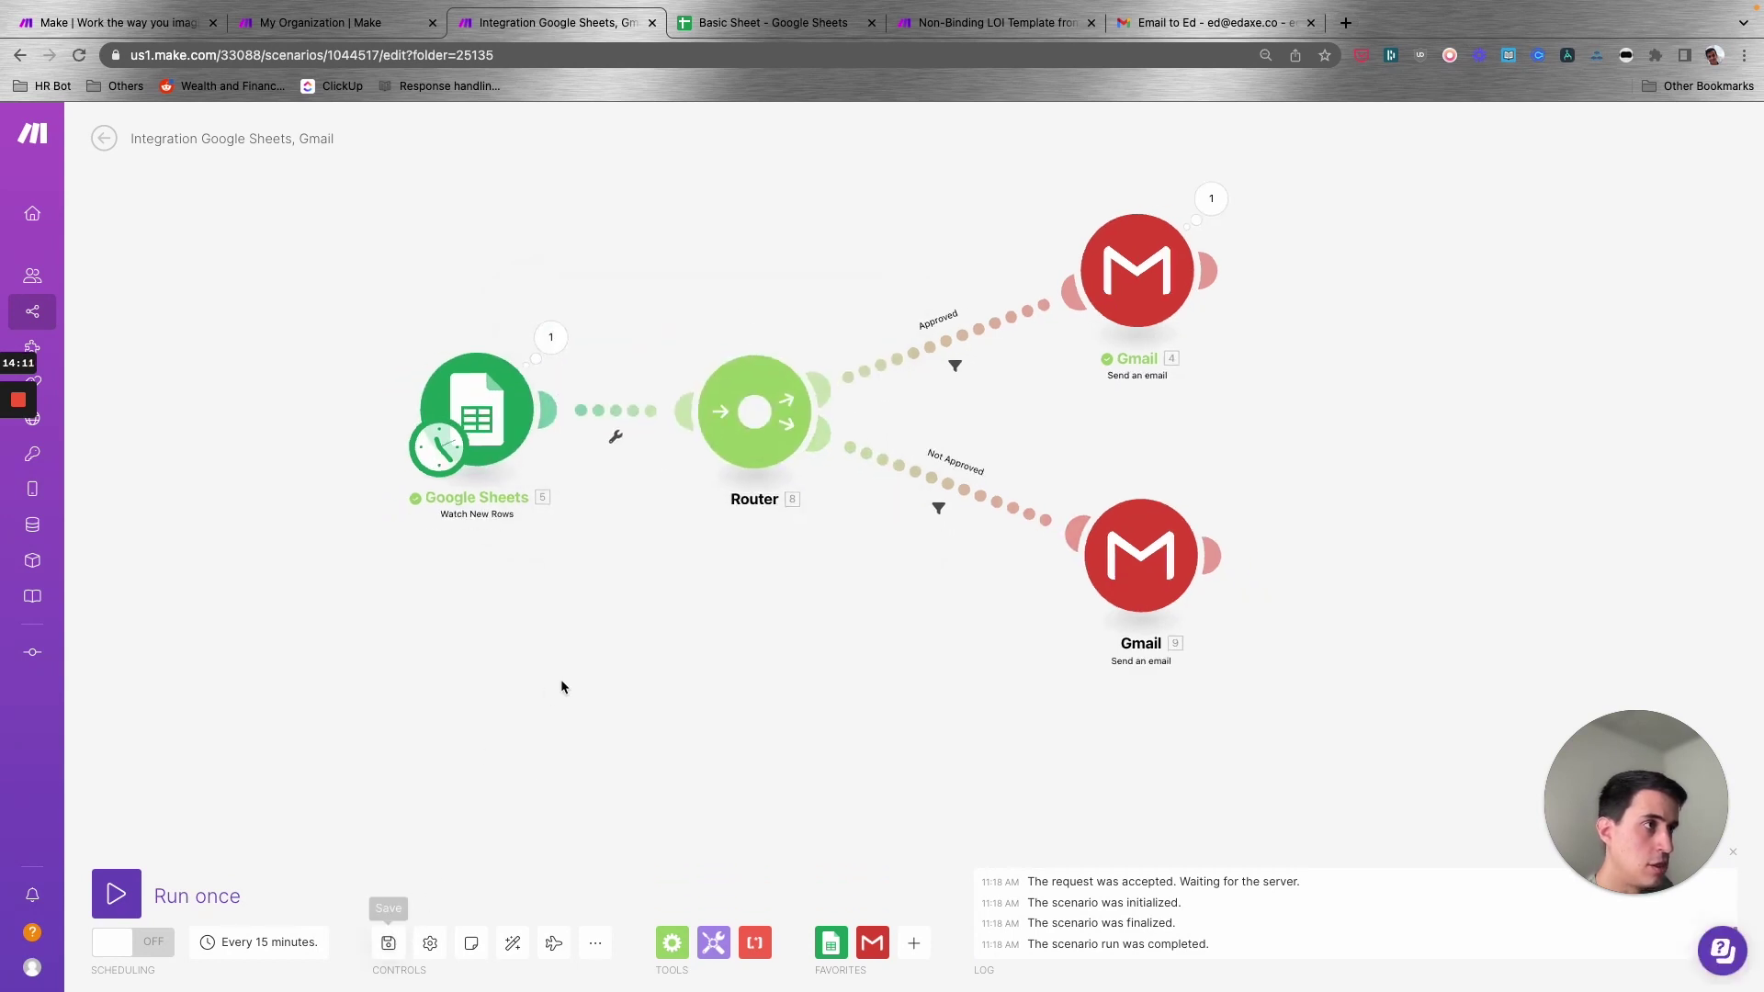
pyautogui.click(132, 896)
# - Check the Approved route's filter result to confirm the test row passed it
pyautogui.moveTo(783, 328); pyautogui.dragTo(540, 292)
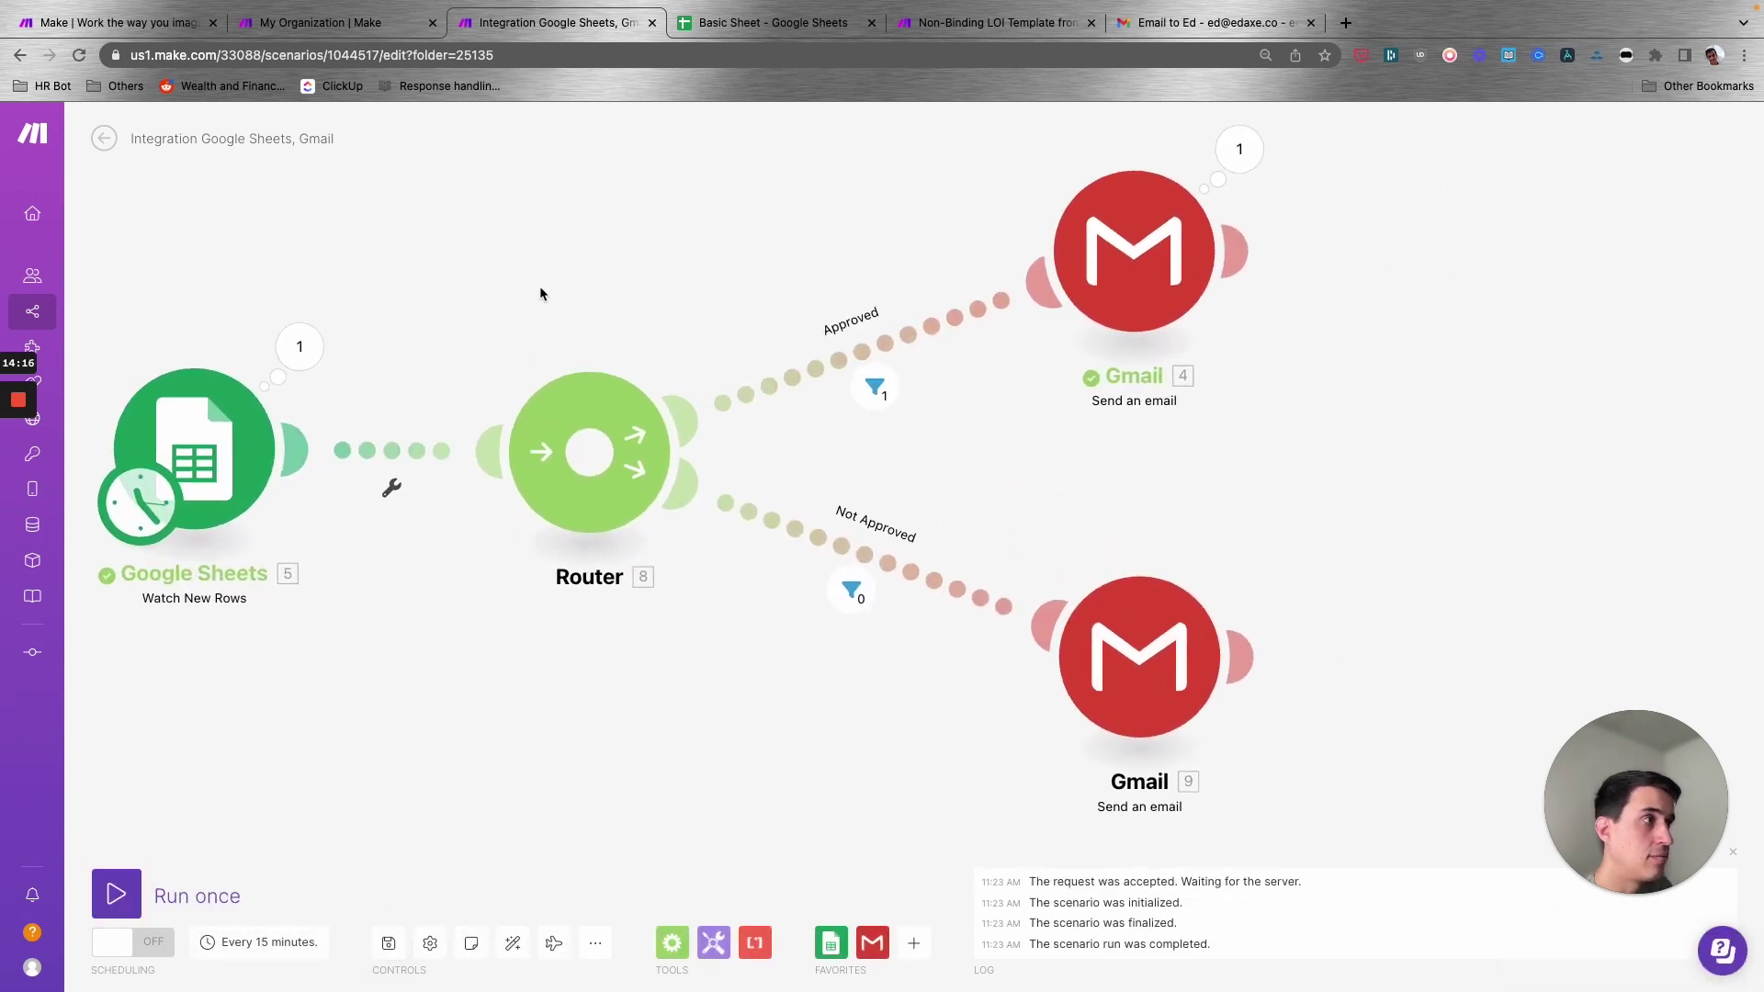
pyautogui.scroll(-1, 275, 379)
pyautogui.scroll(-2, 276, 379)
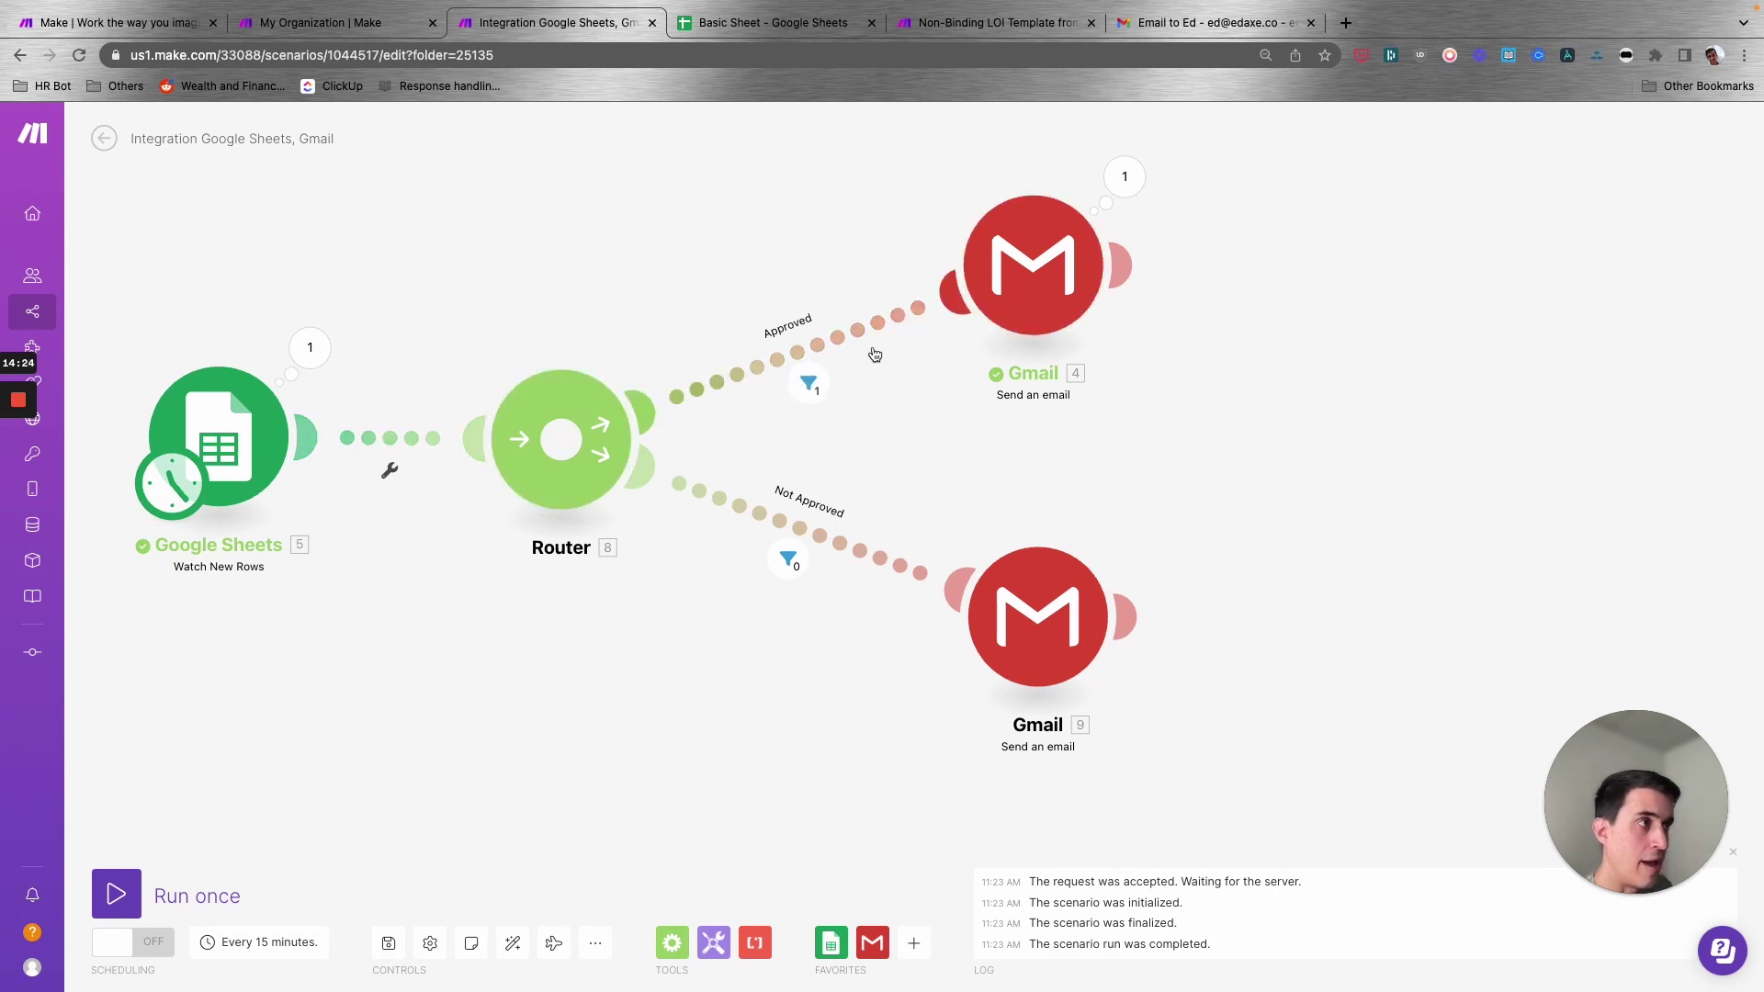
pyautogui.click(817, 386)
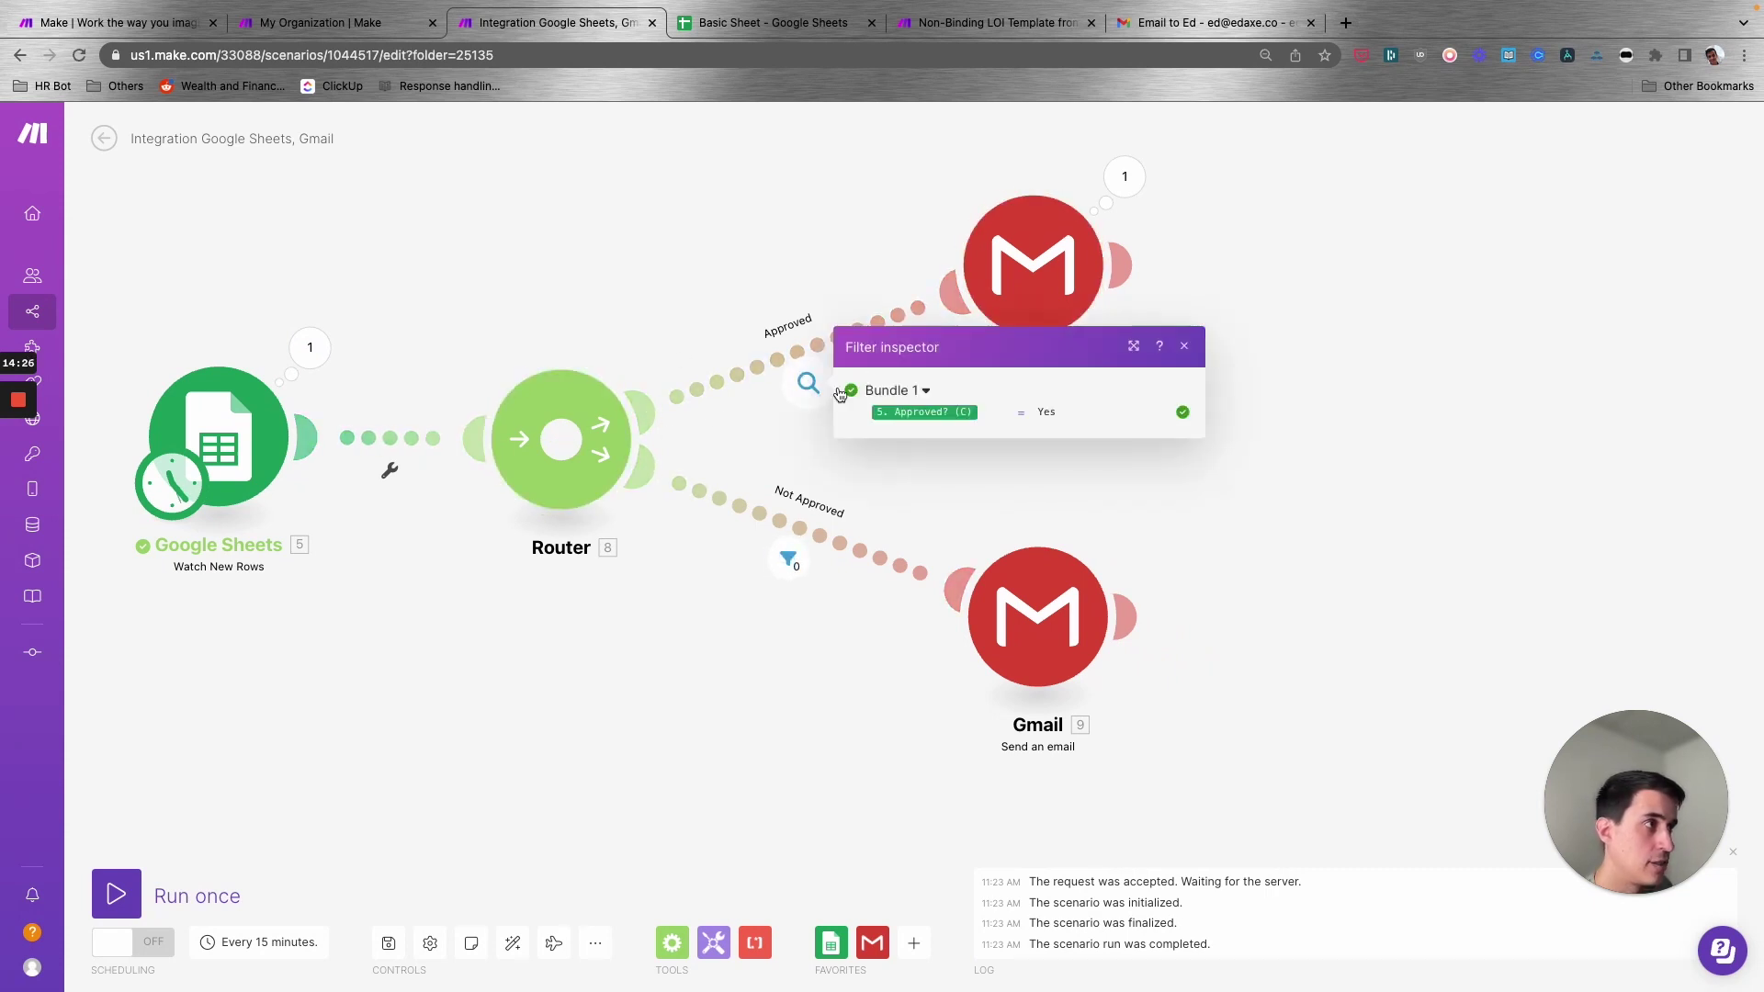
pyautogui.moveTo(935, 413)
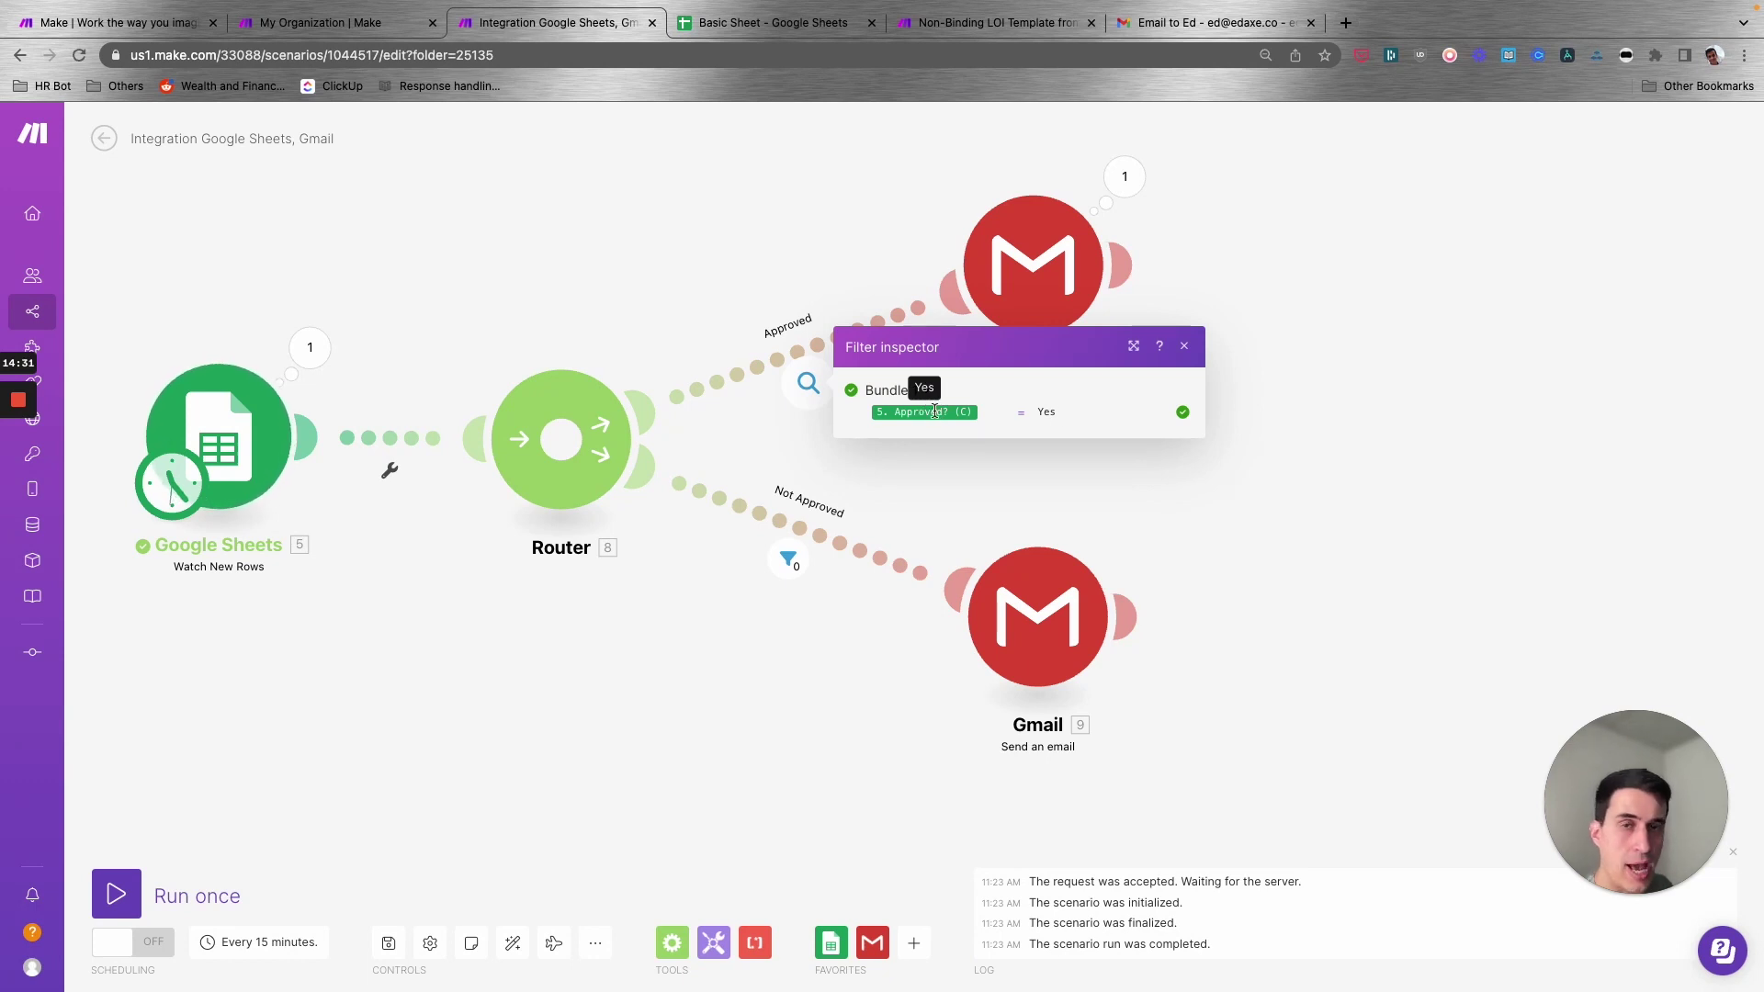
# - Confirm the Not Approved filter passed no rows, then save the scenario
pyautogui.click(788, 558)
pyautogui.moveTo(955, 595)
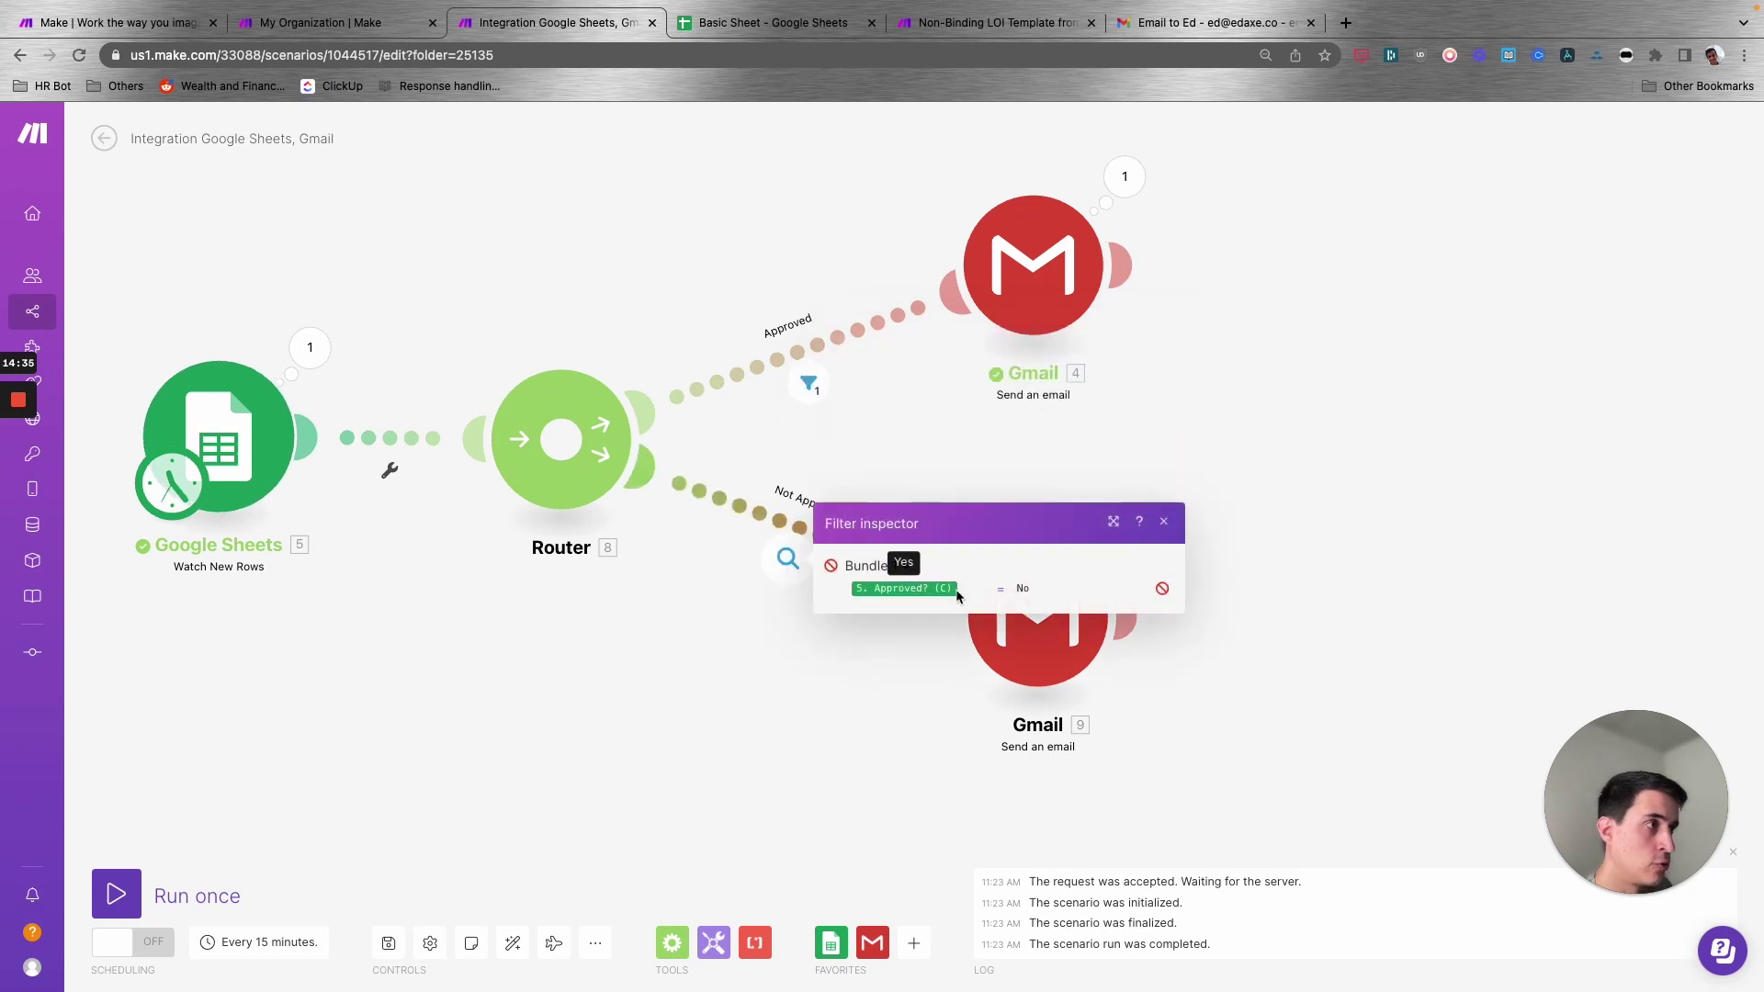
pyautogui.click(963, 467)
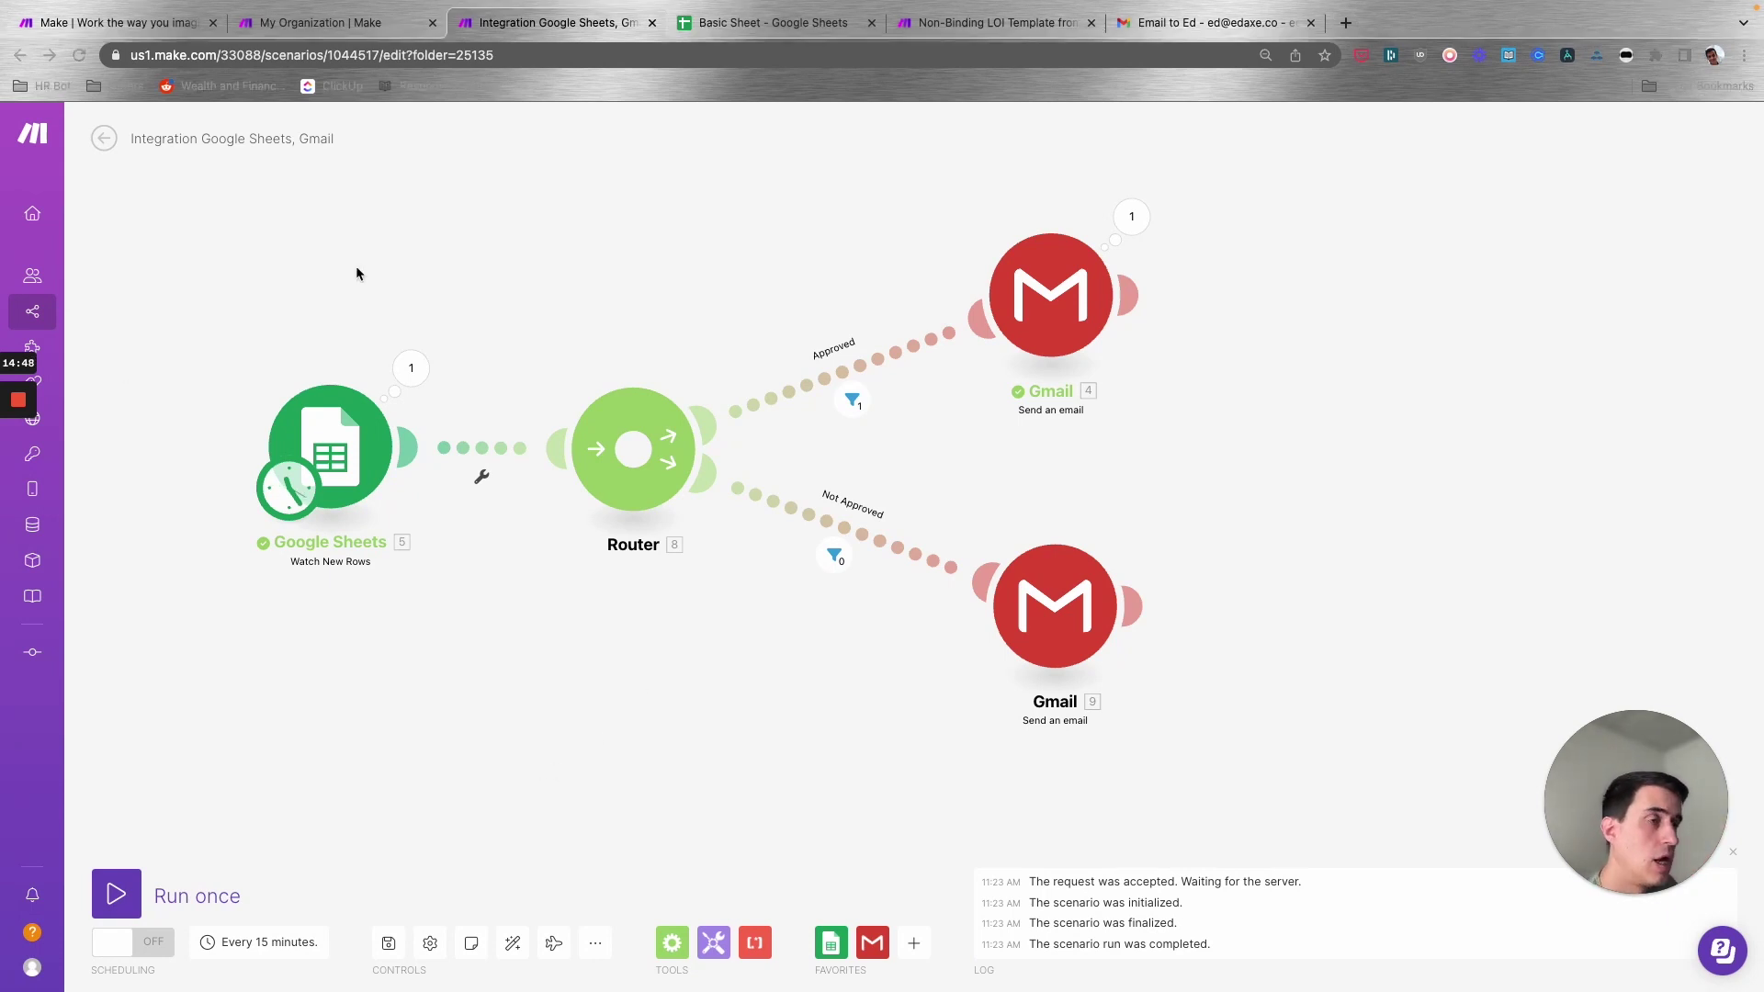
pyautogui.click(389, 942)
# - Exit the editor saving changes, and open the 11:23:14 run's details in History
pyautogui.click(104, 137)
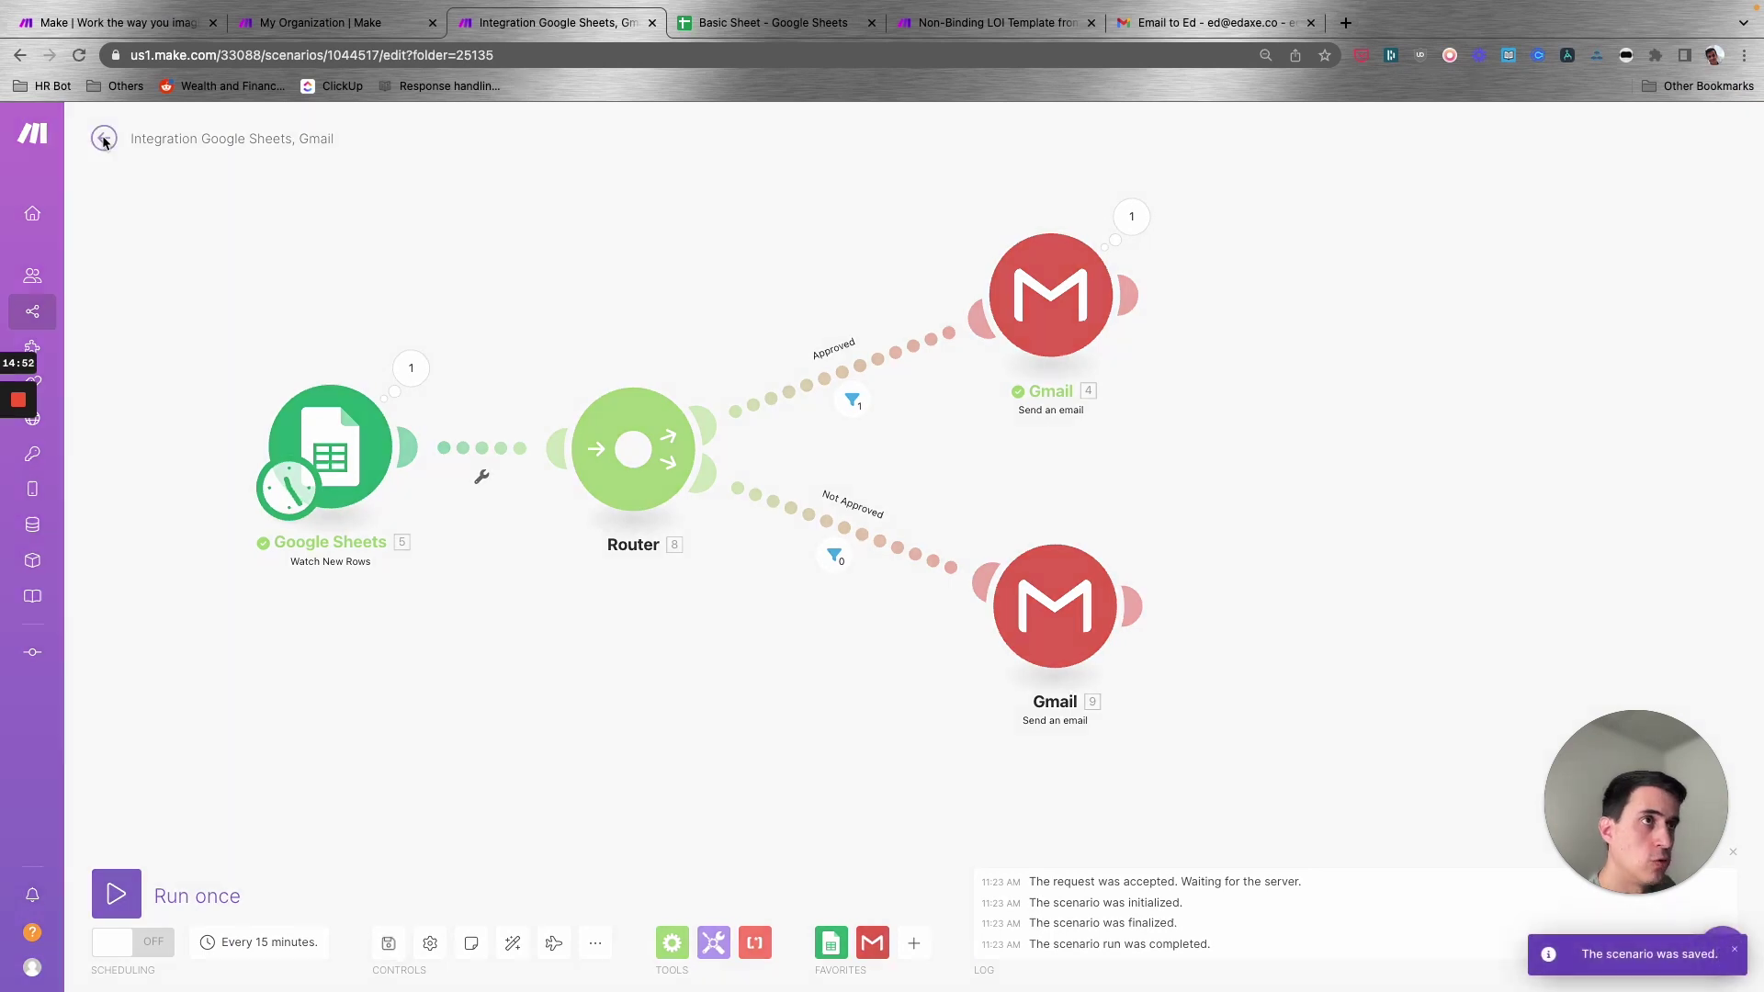
pyautogui.click(1027, 258)
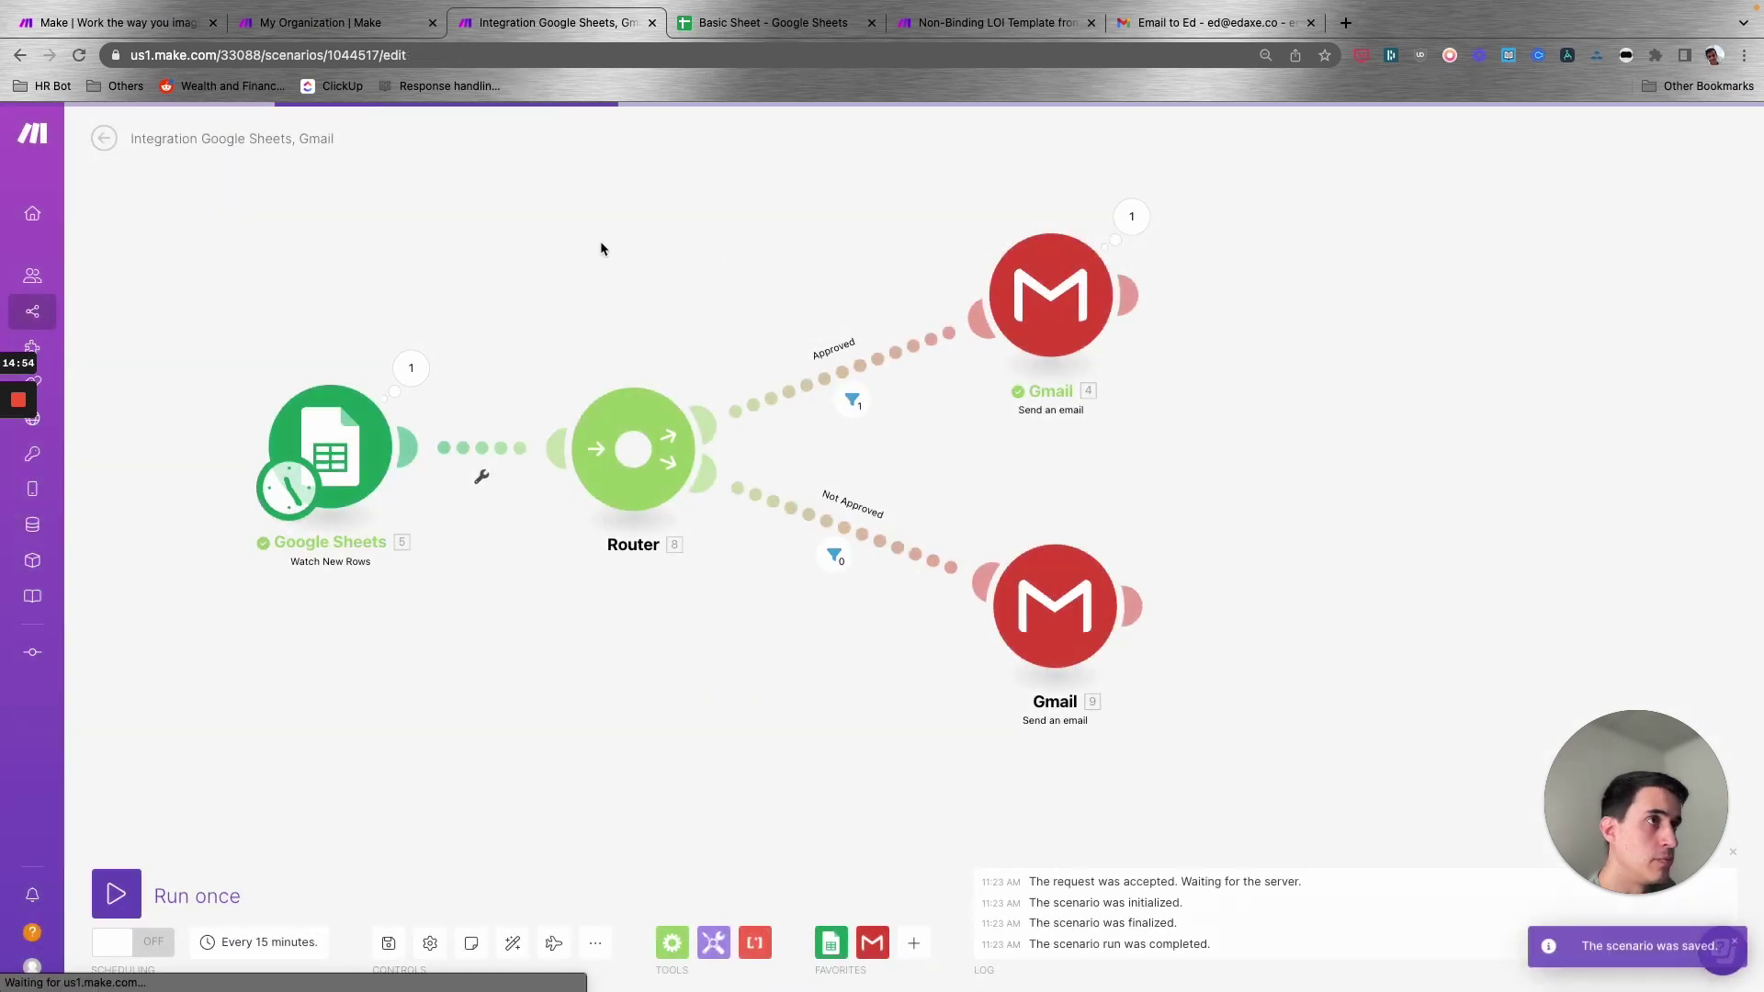
pyautogui.click(212, 184)
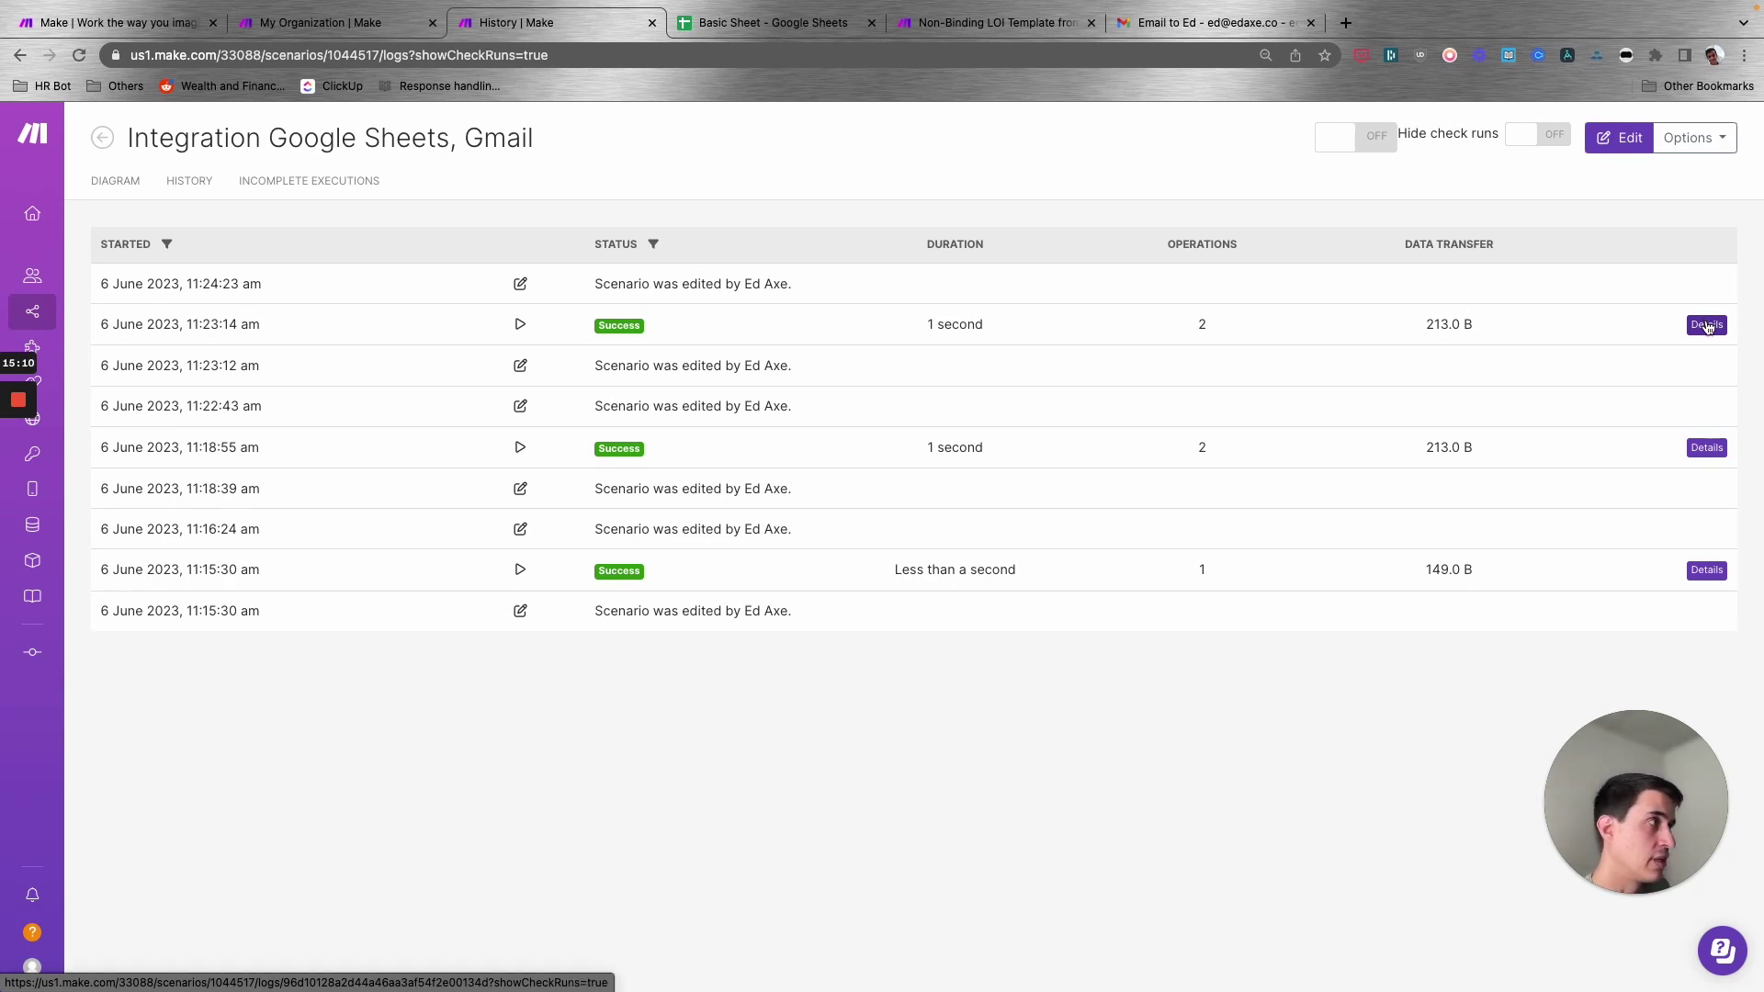
pyautogui.click(1707, 325)
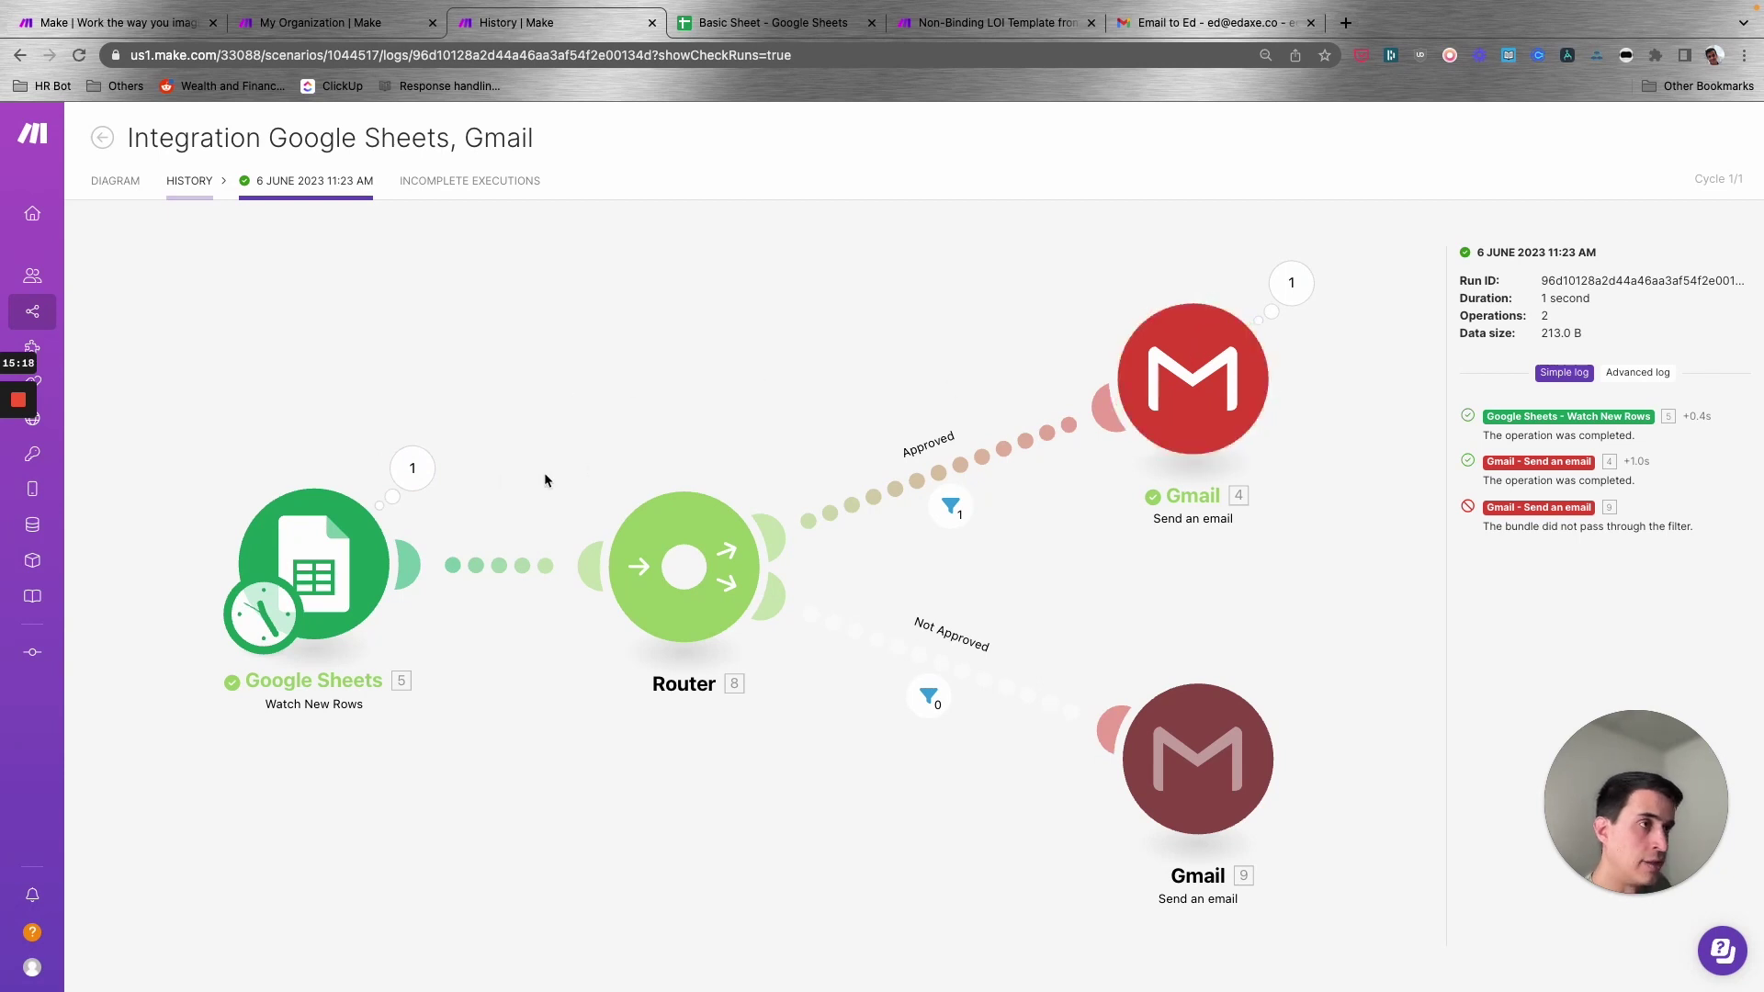
pyautogui.click(412, 469)
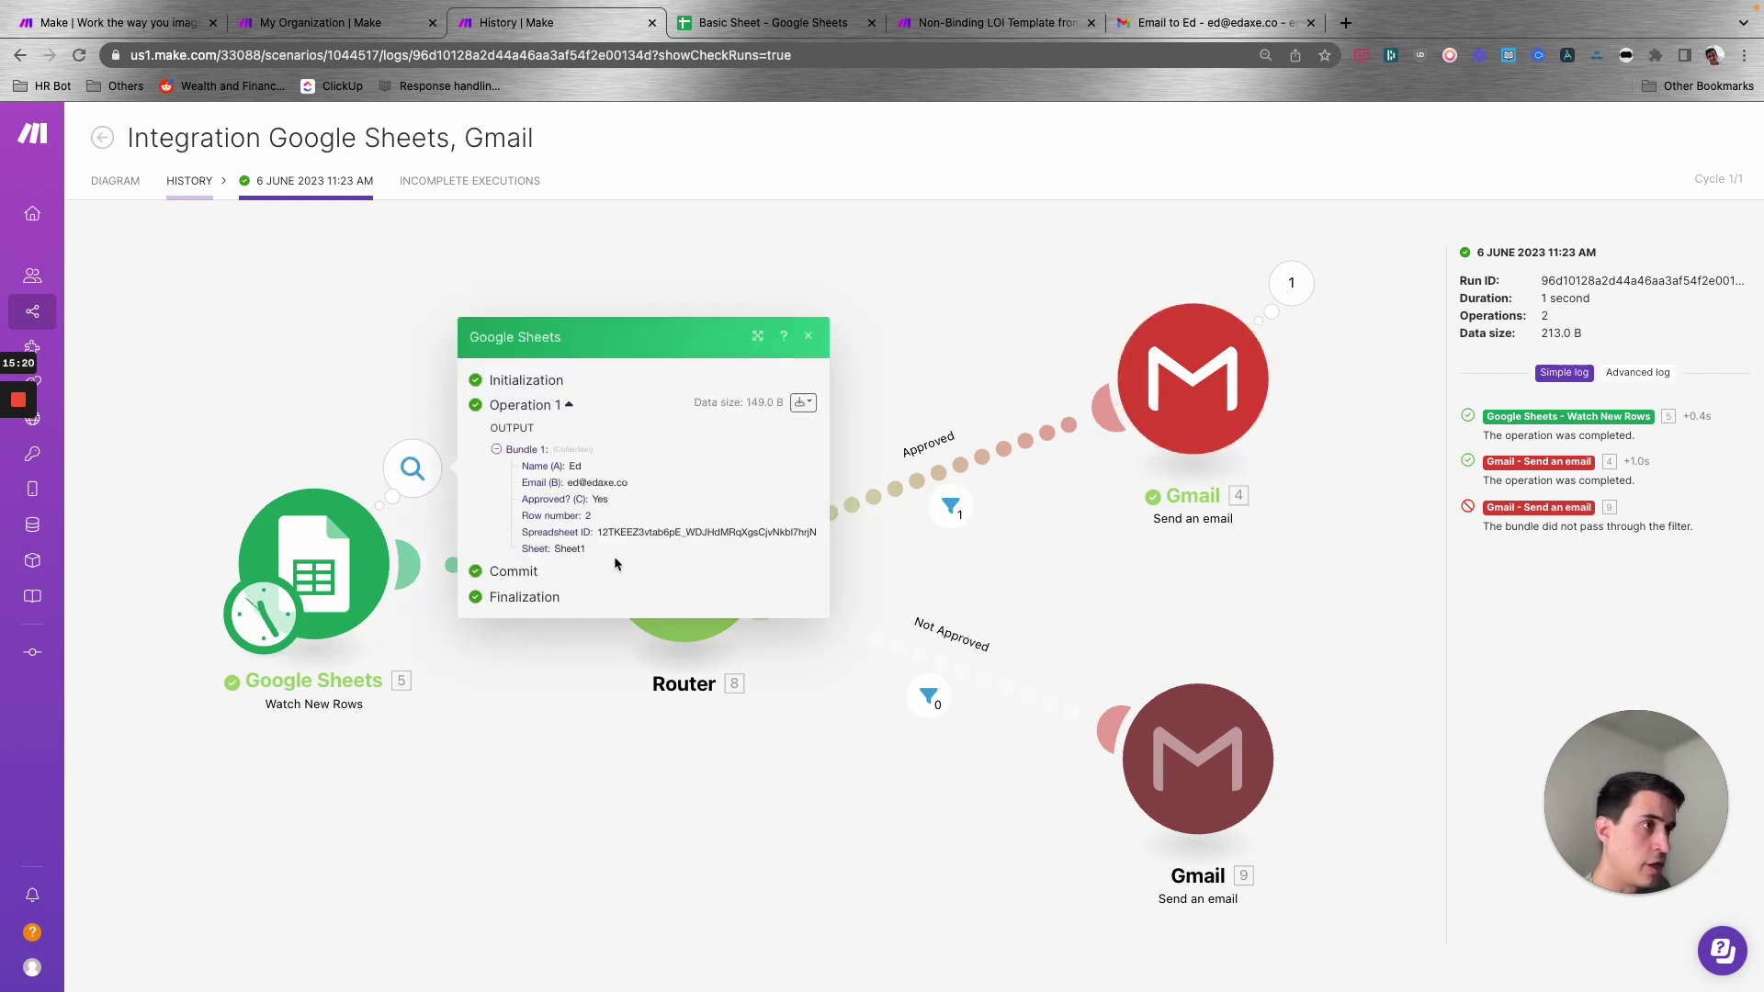
pyautogui.moveTo(616, 572); pyautogui.dragTo(486, 462)
pyautogui.click(979, 358)
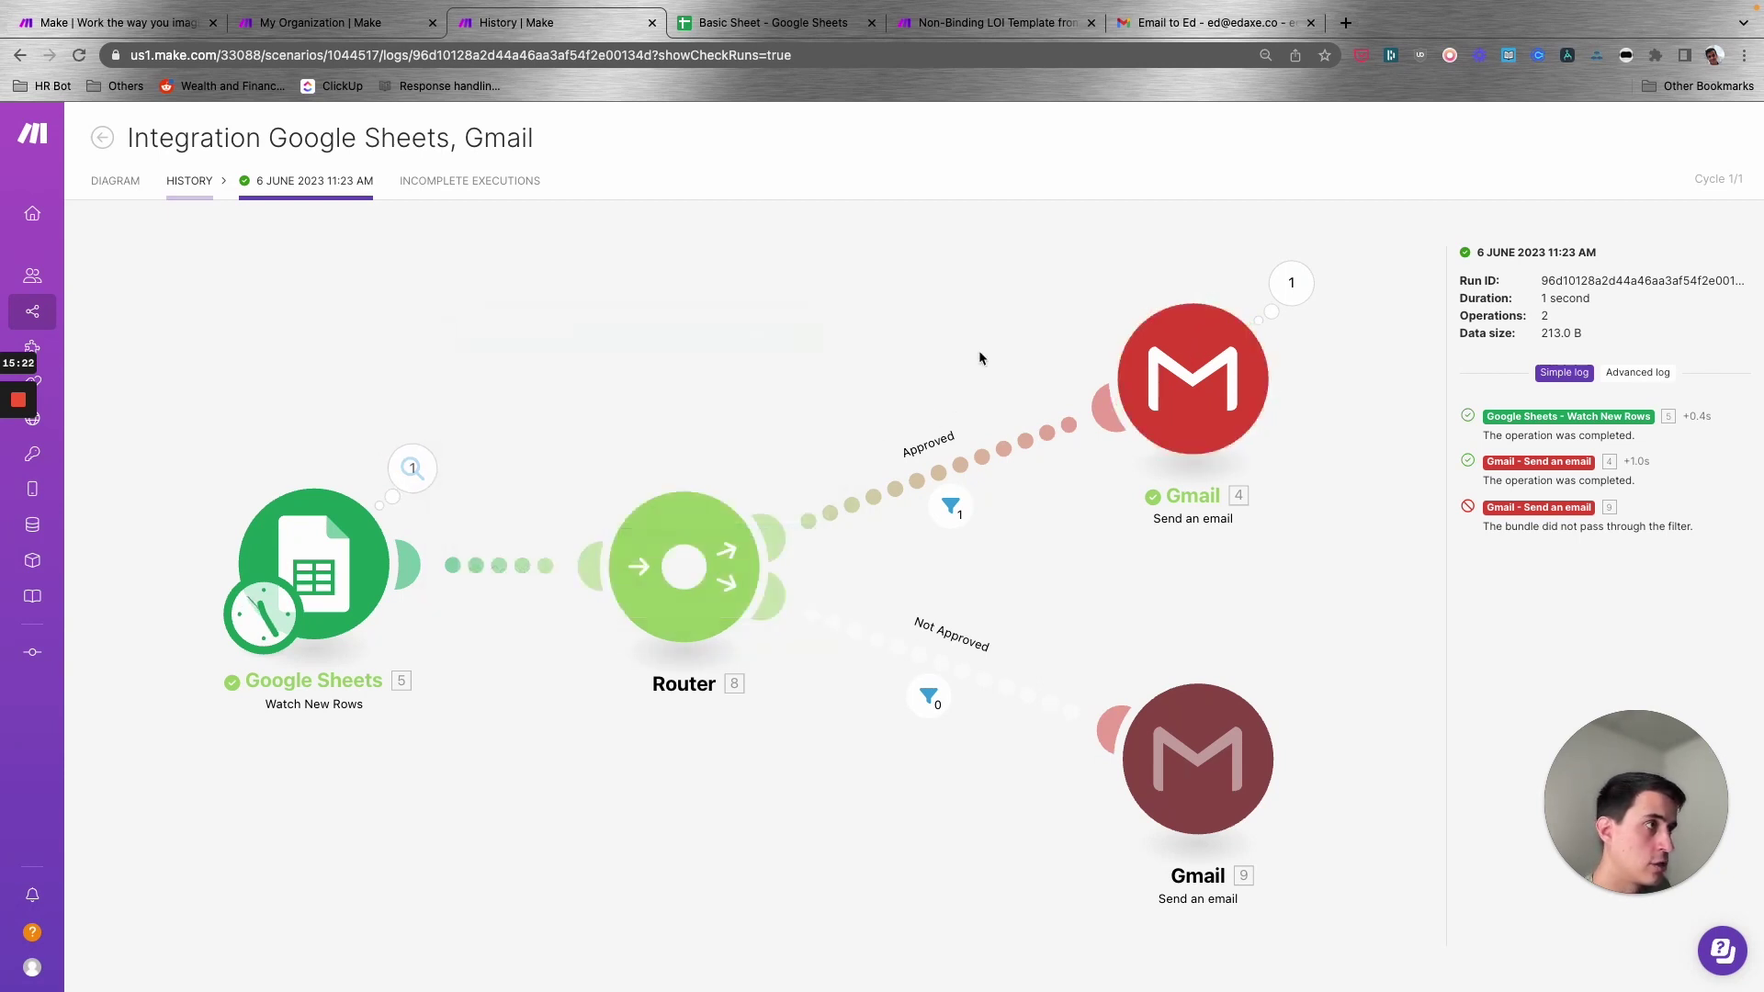
pyautogui.click(1290, 283)
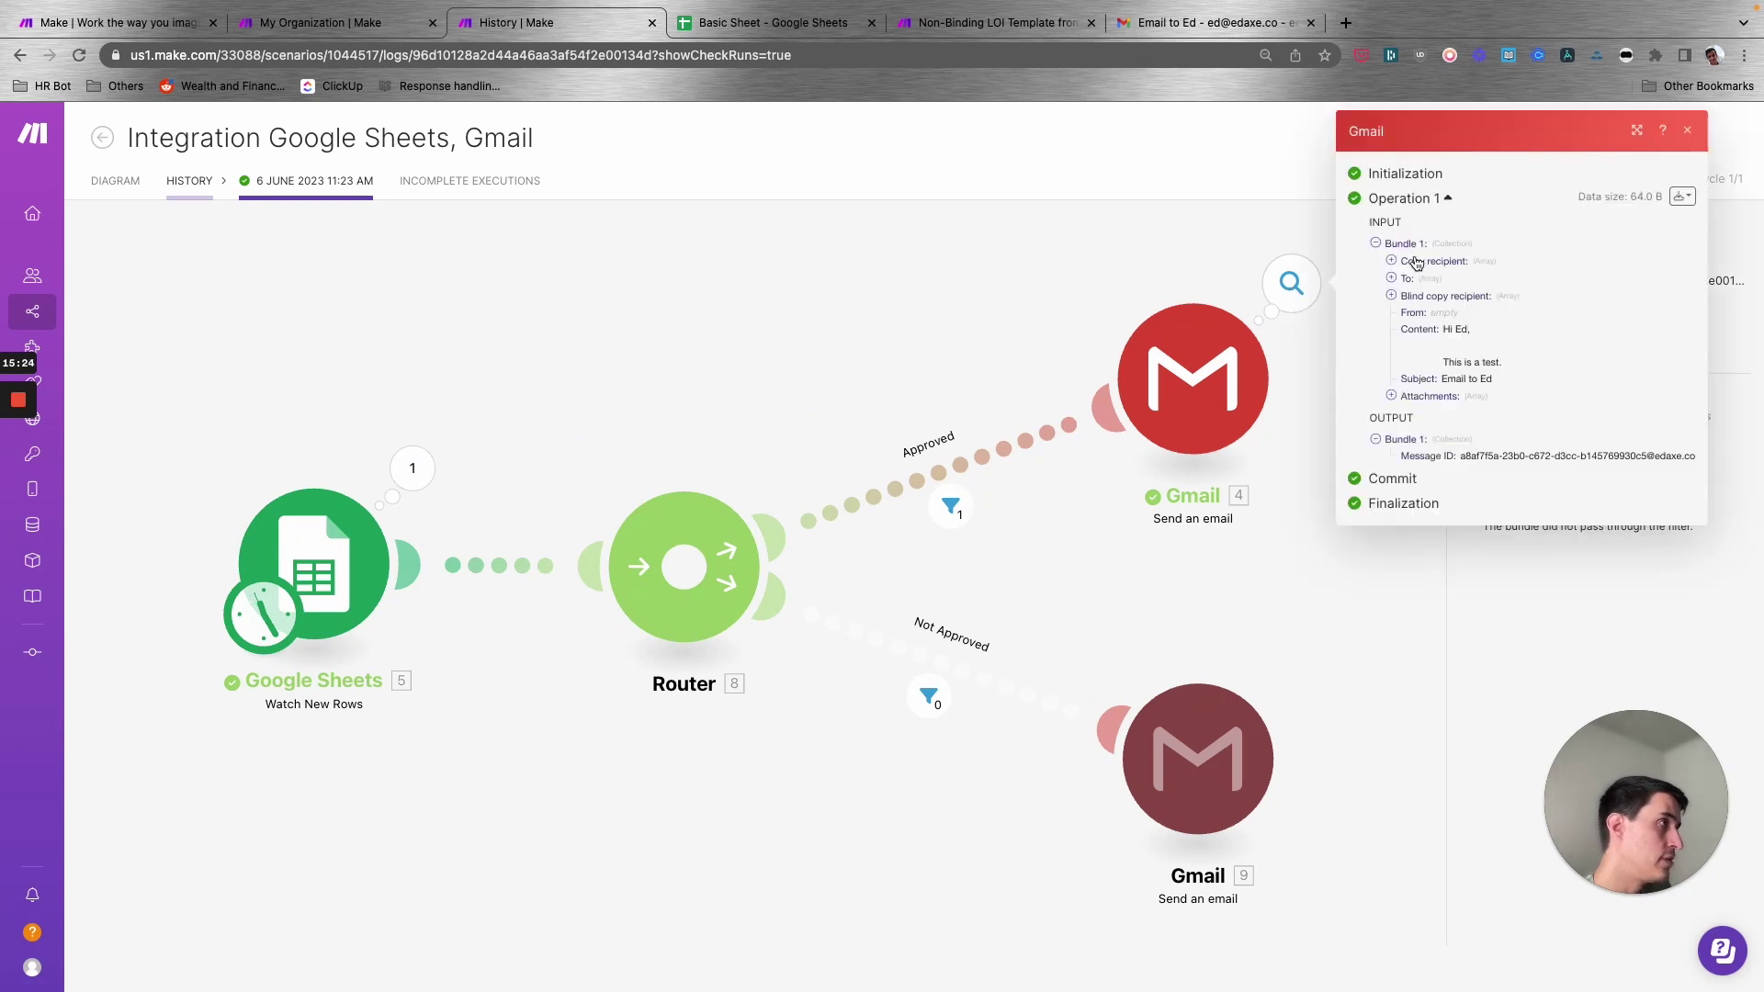
pyautogui.moveTo(1498, 386); pyautogui.dragTo(1430, 312)
pyautogui.click(697, 345)
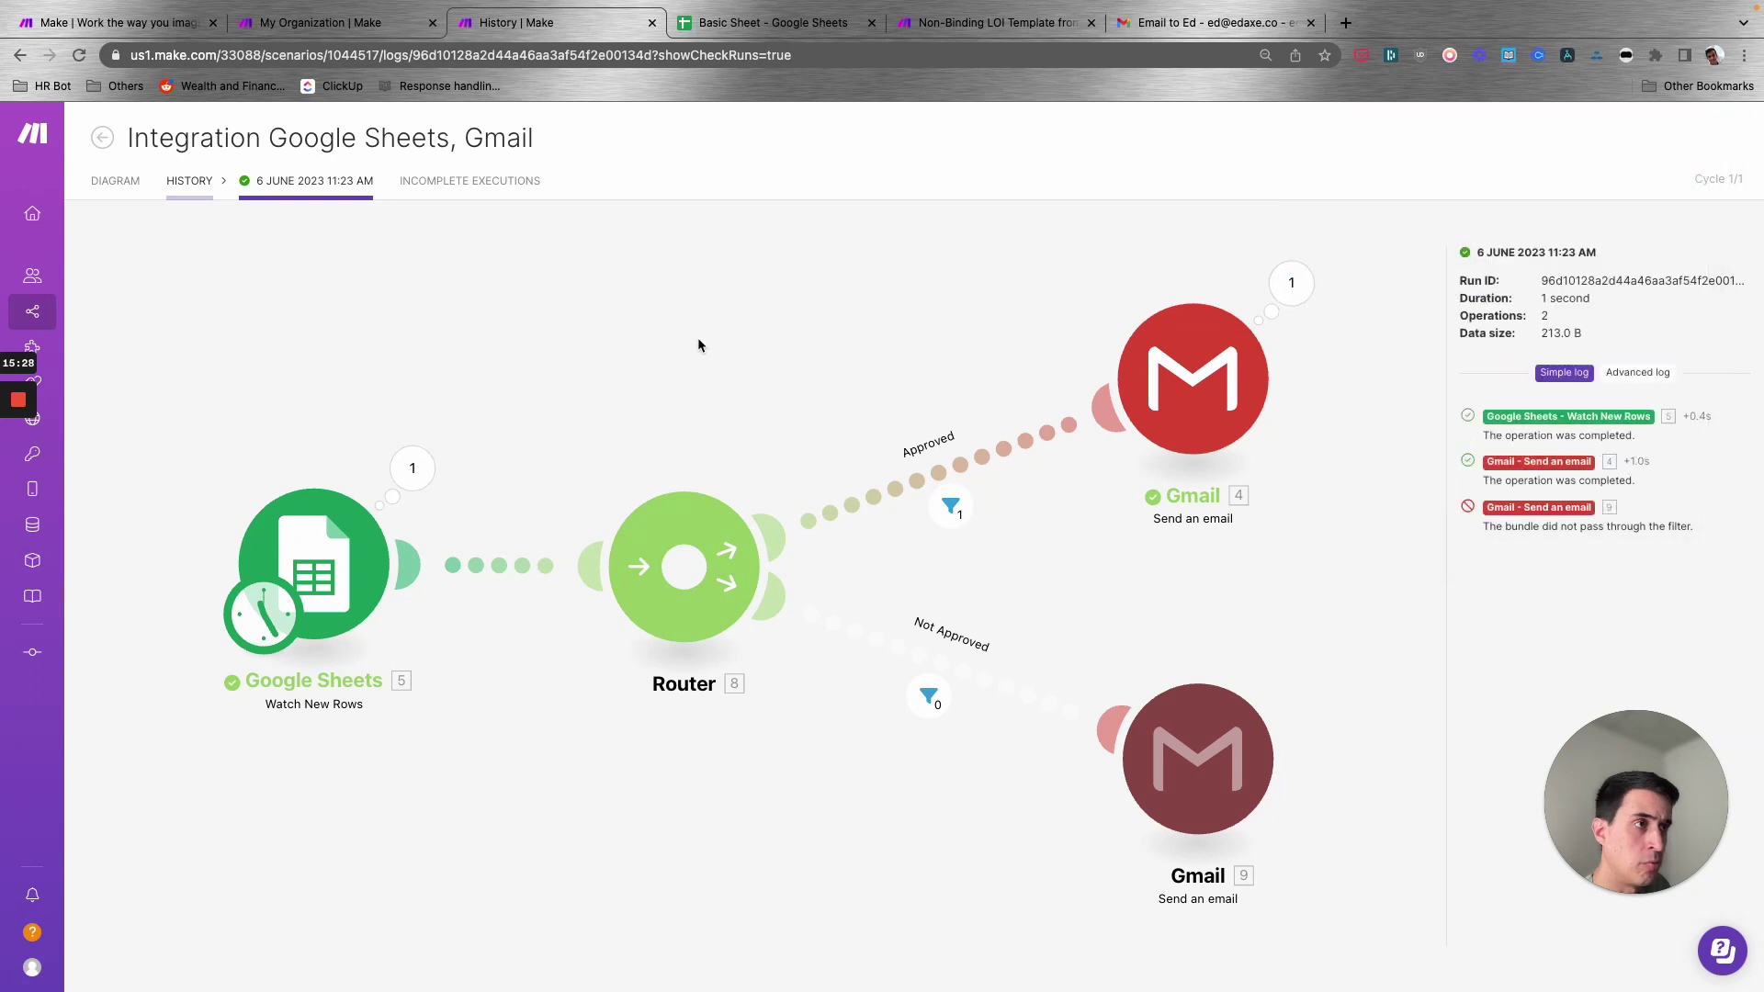
pyautogui.click(412, 468)
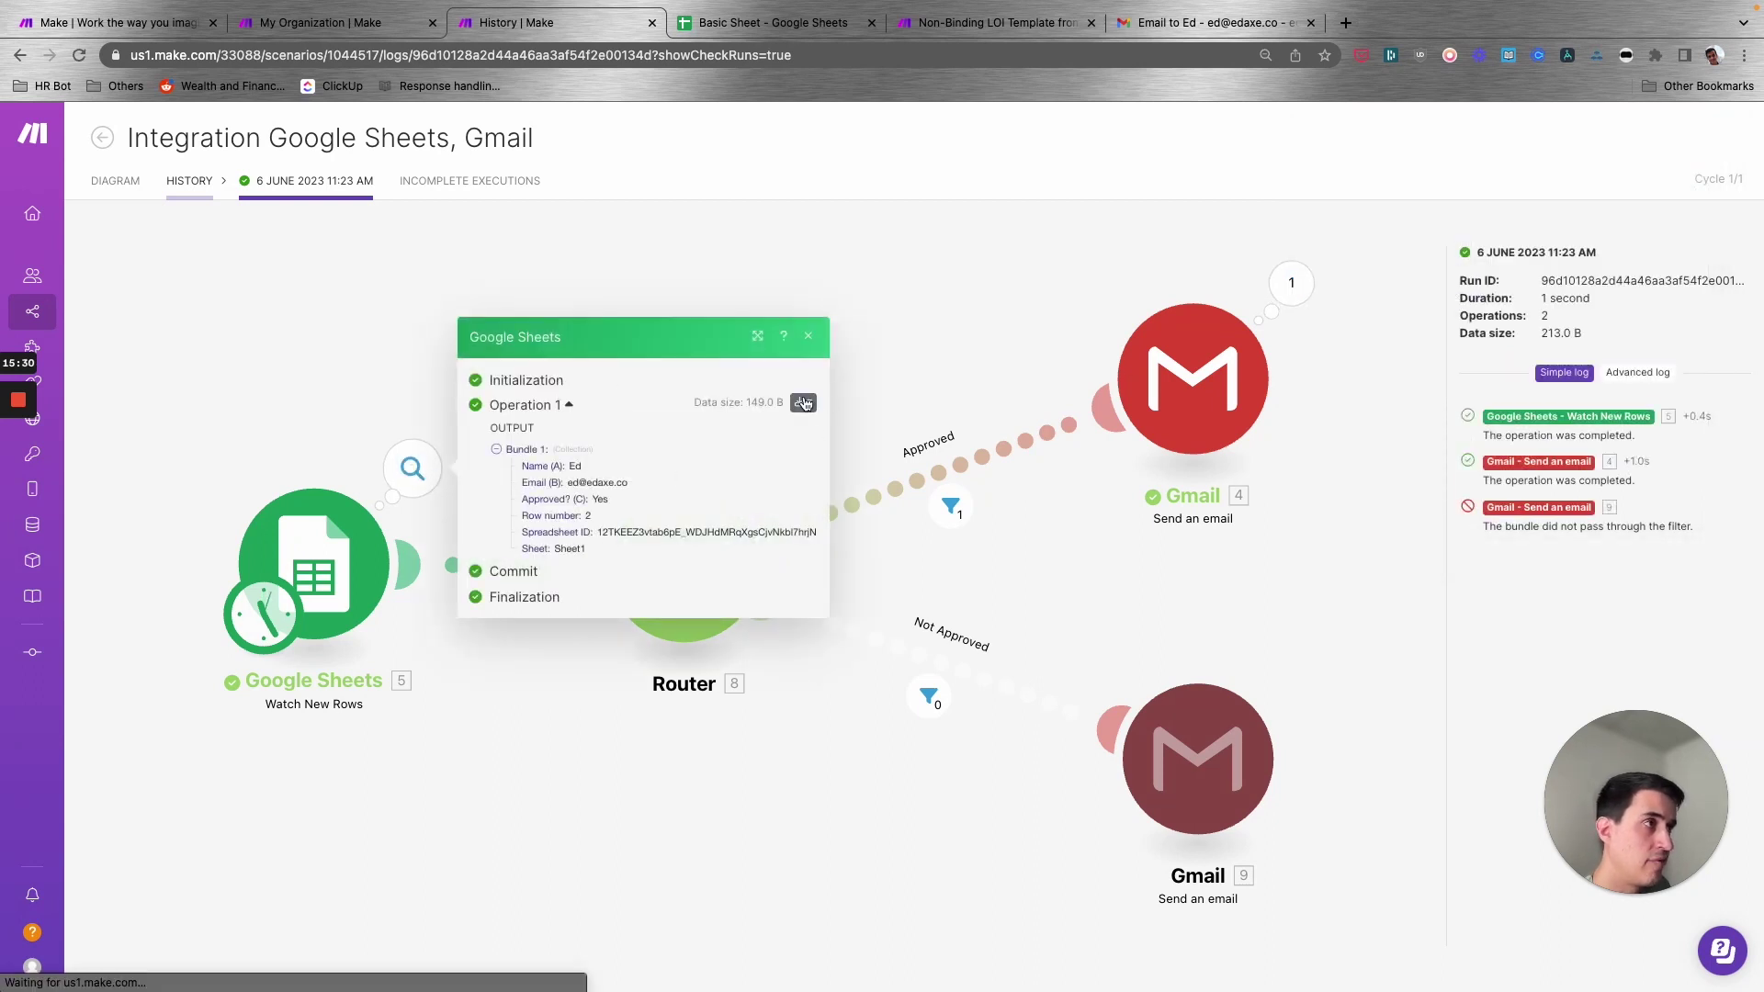
pyautogui.click(803, 403)
pyautogui.click(741, 461)
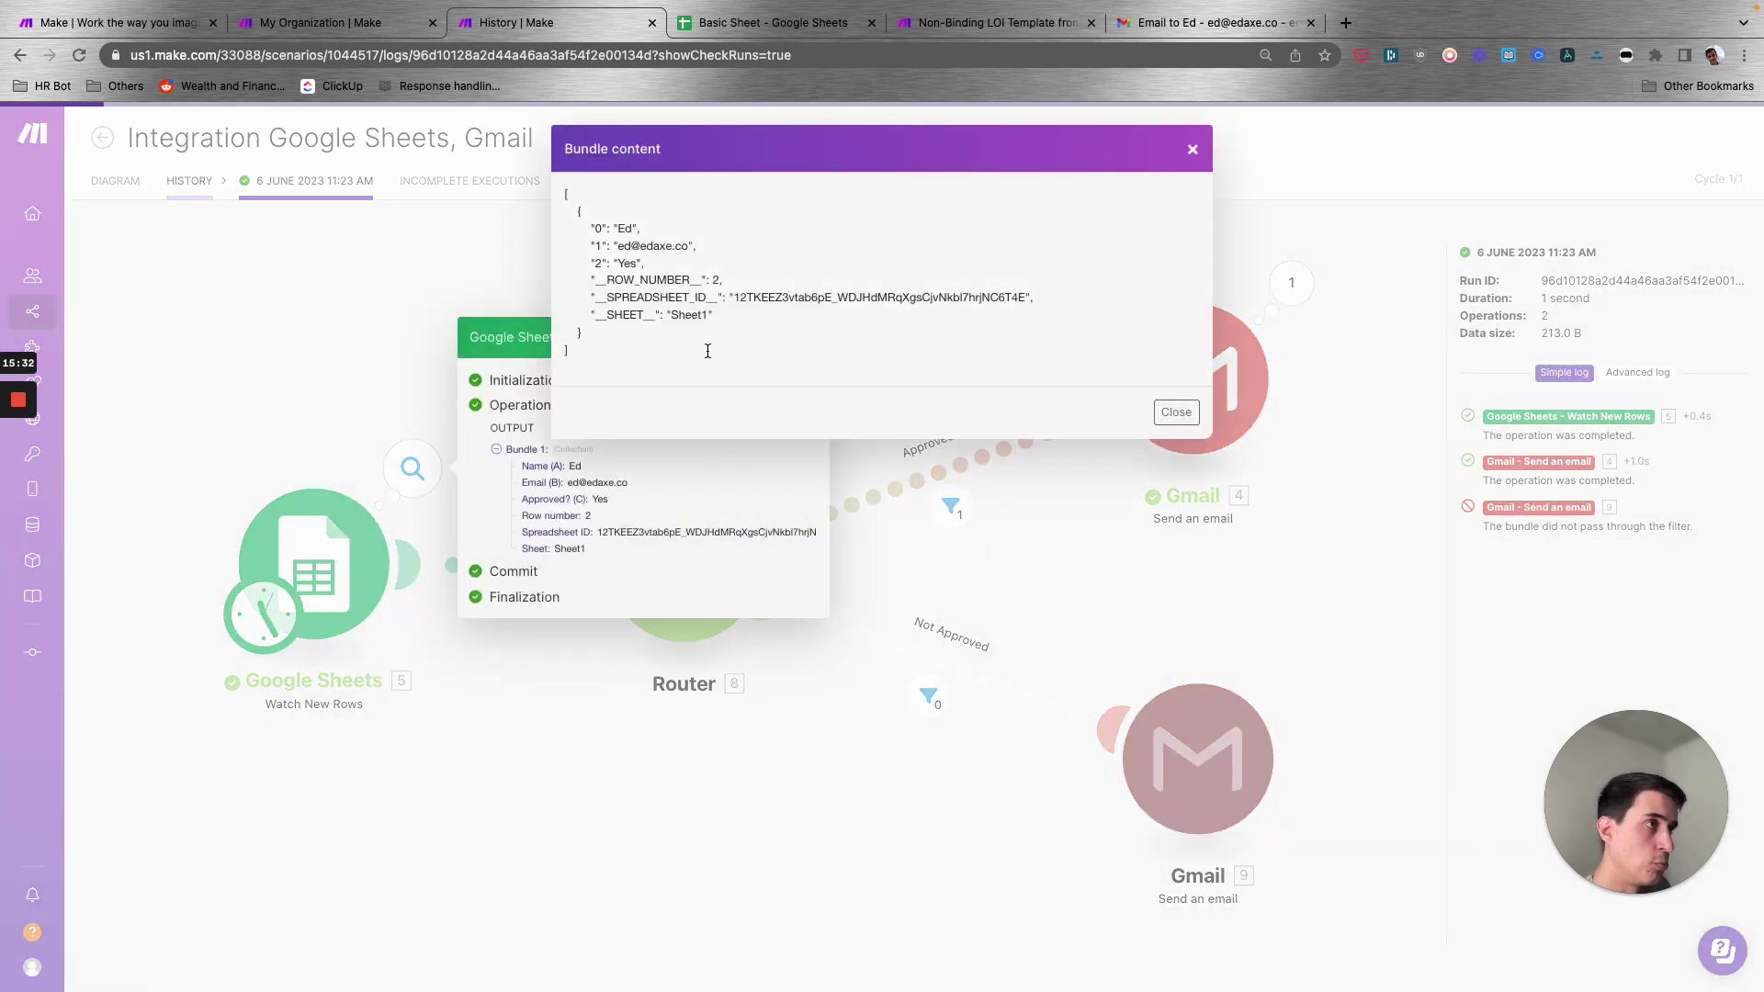
pyautogui.moveTo(672, 343); pyautogui.dragTo(584, 225)
pyautogui.click(613, 263)
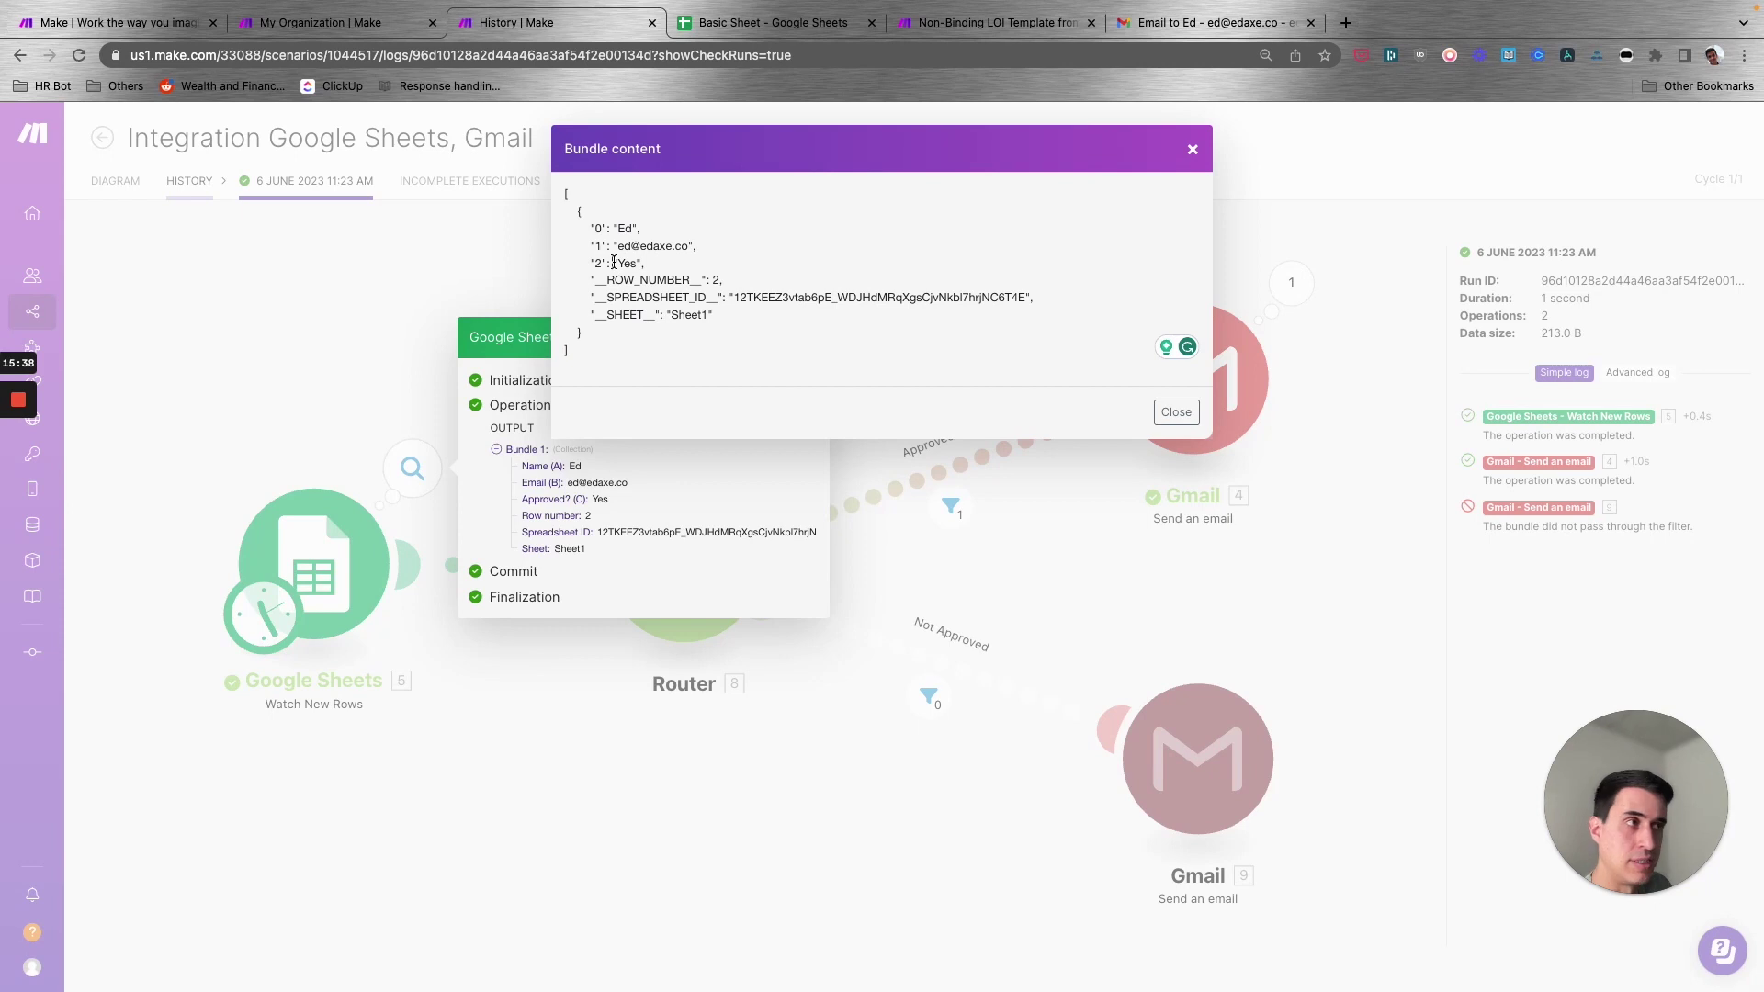
pyautogui.moveTo(679, 330); pyautogui.dragTo(575, 219)
pyautogui.click(602, 248)
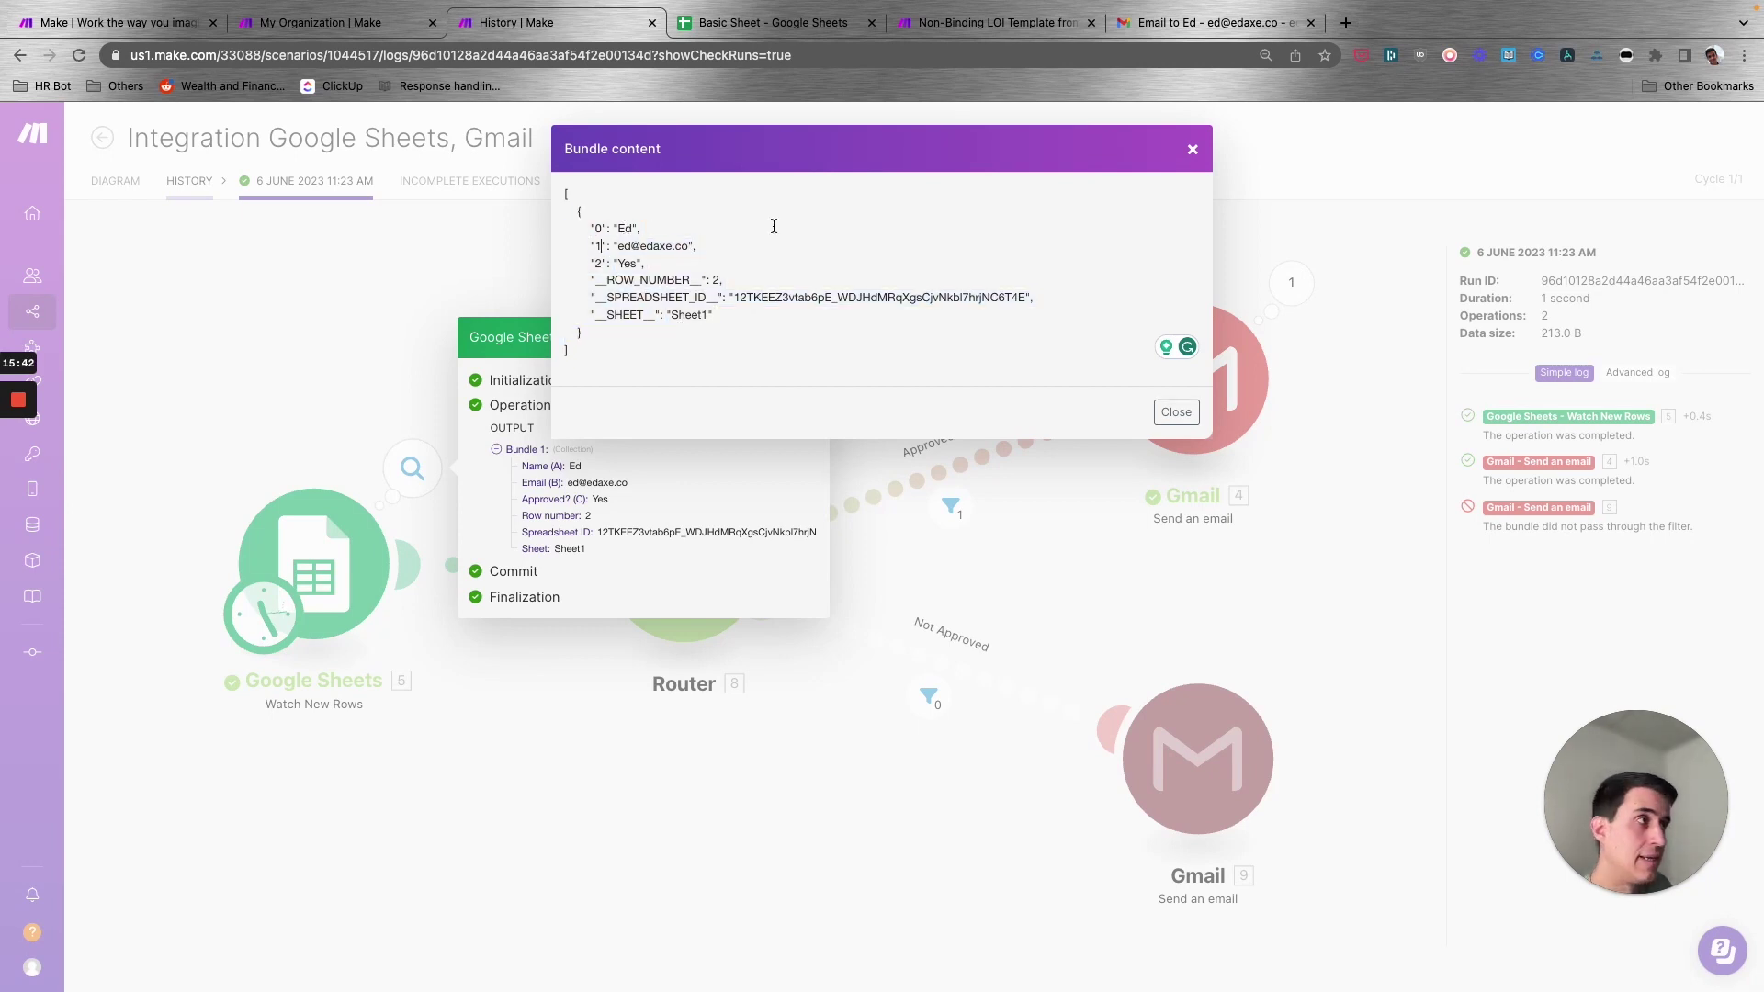
pyautogui.click(1192, 149)
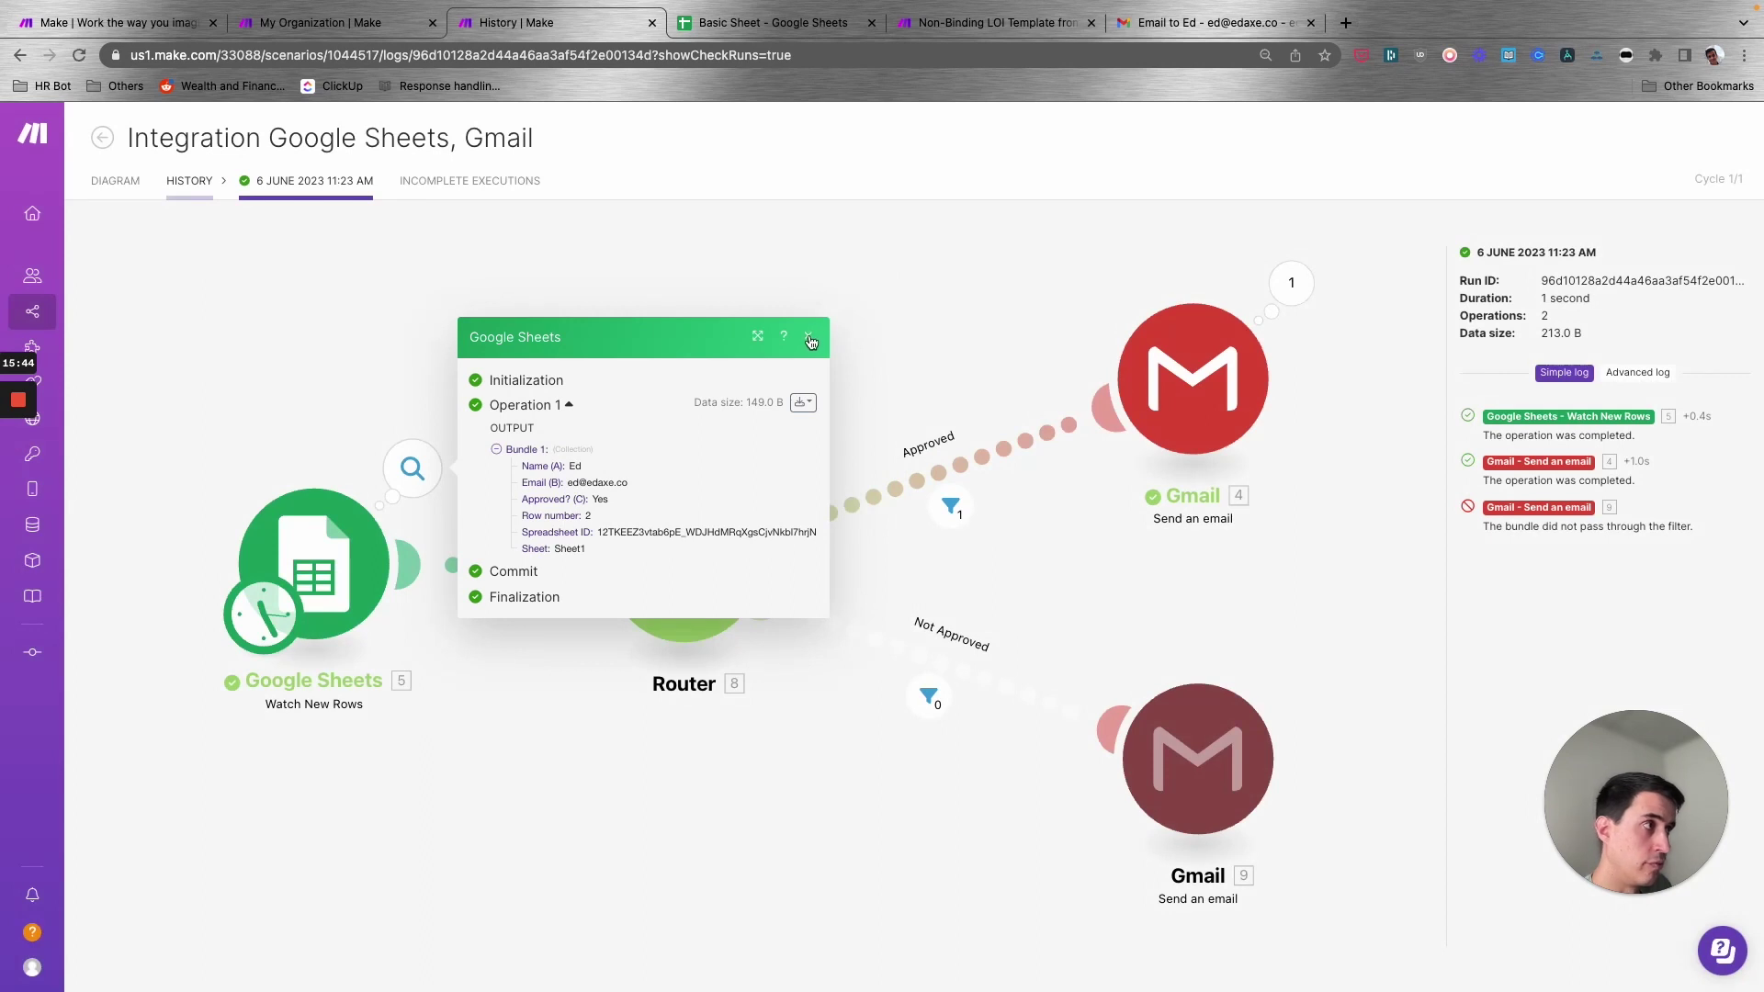
pyautogui.click(809, 336)
pyautogui.click(1211, 289)
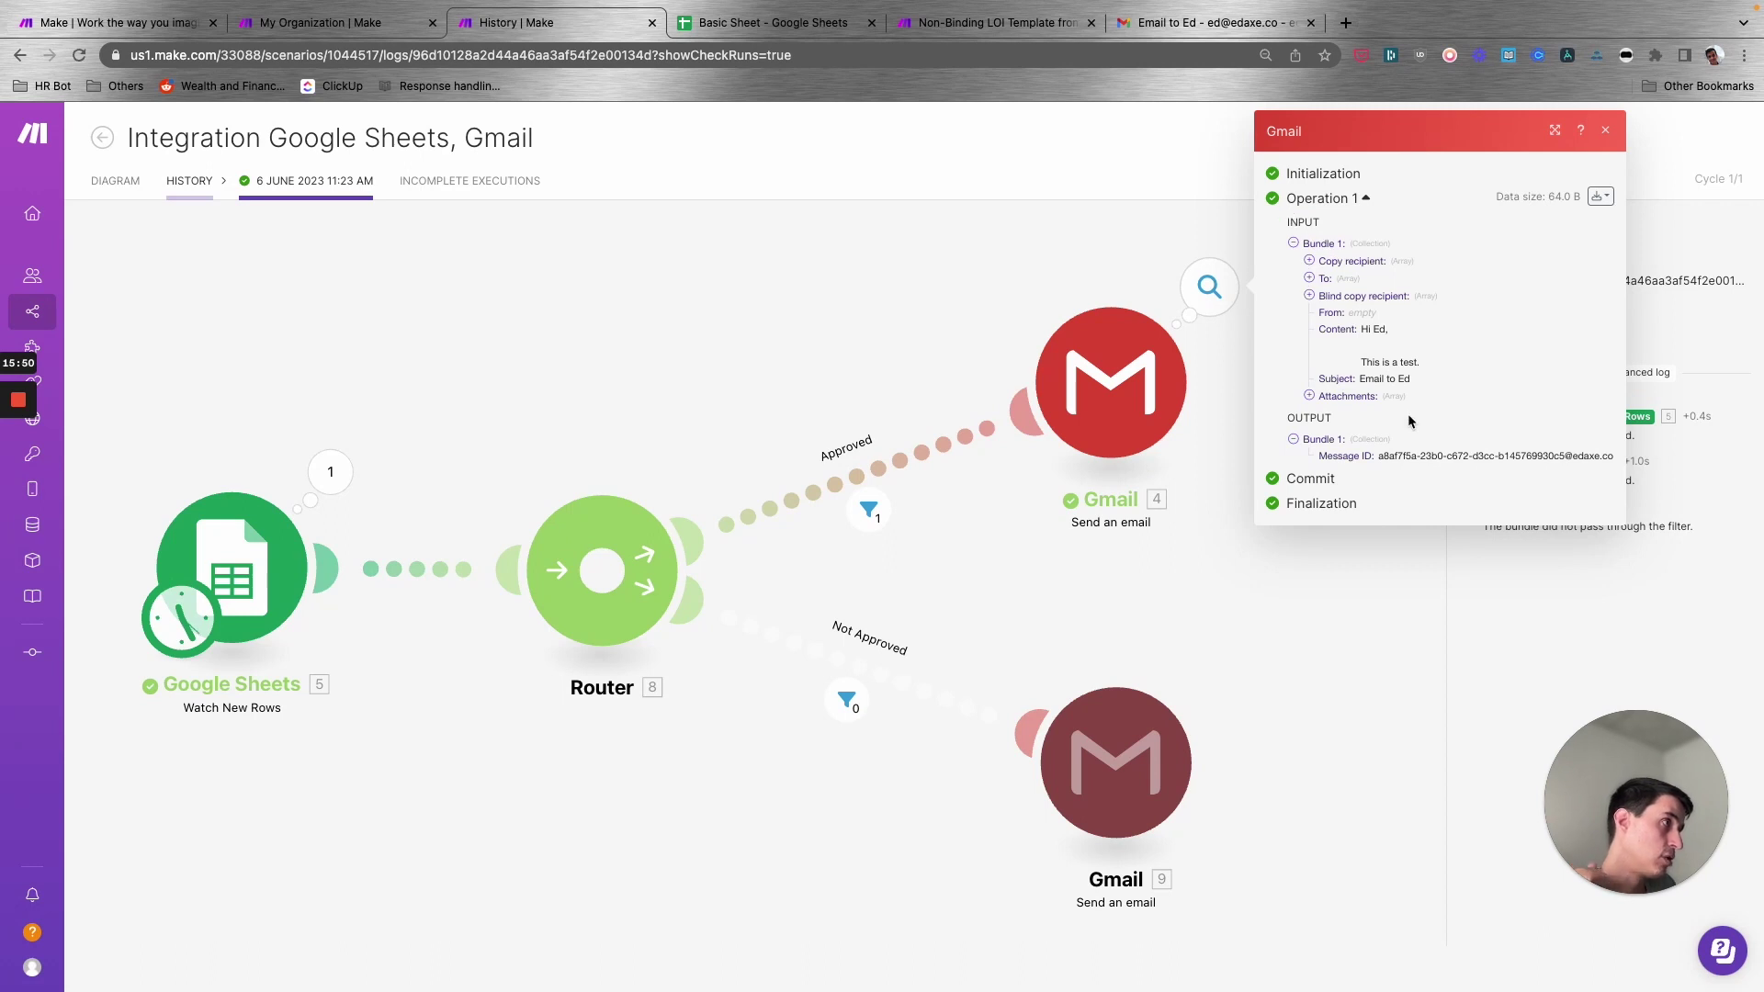
pyautogui.click(998, 233)
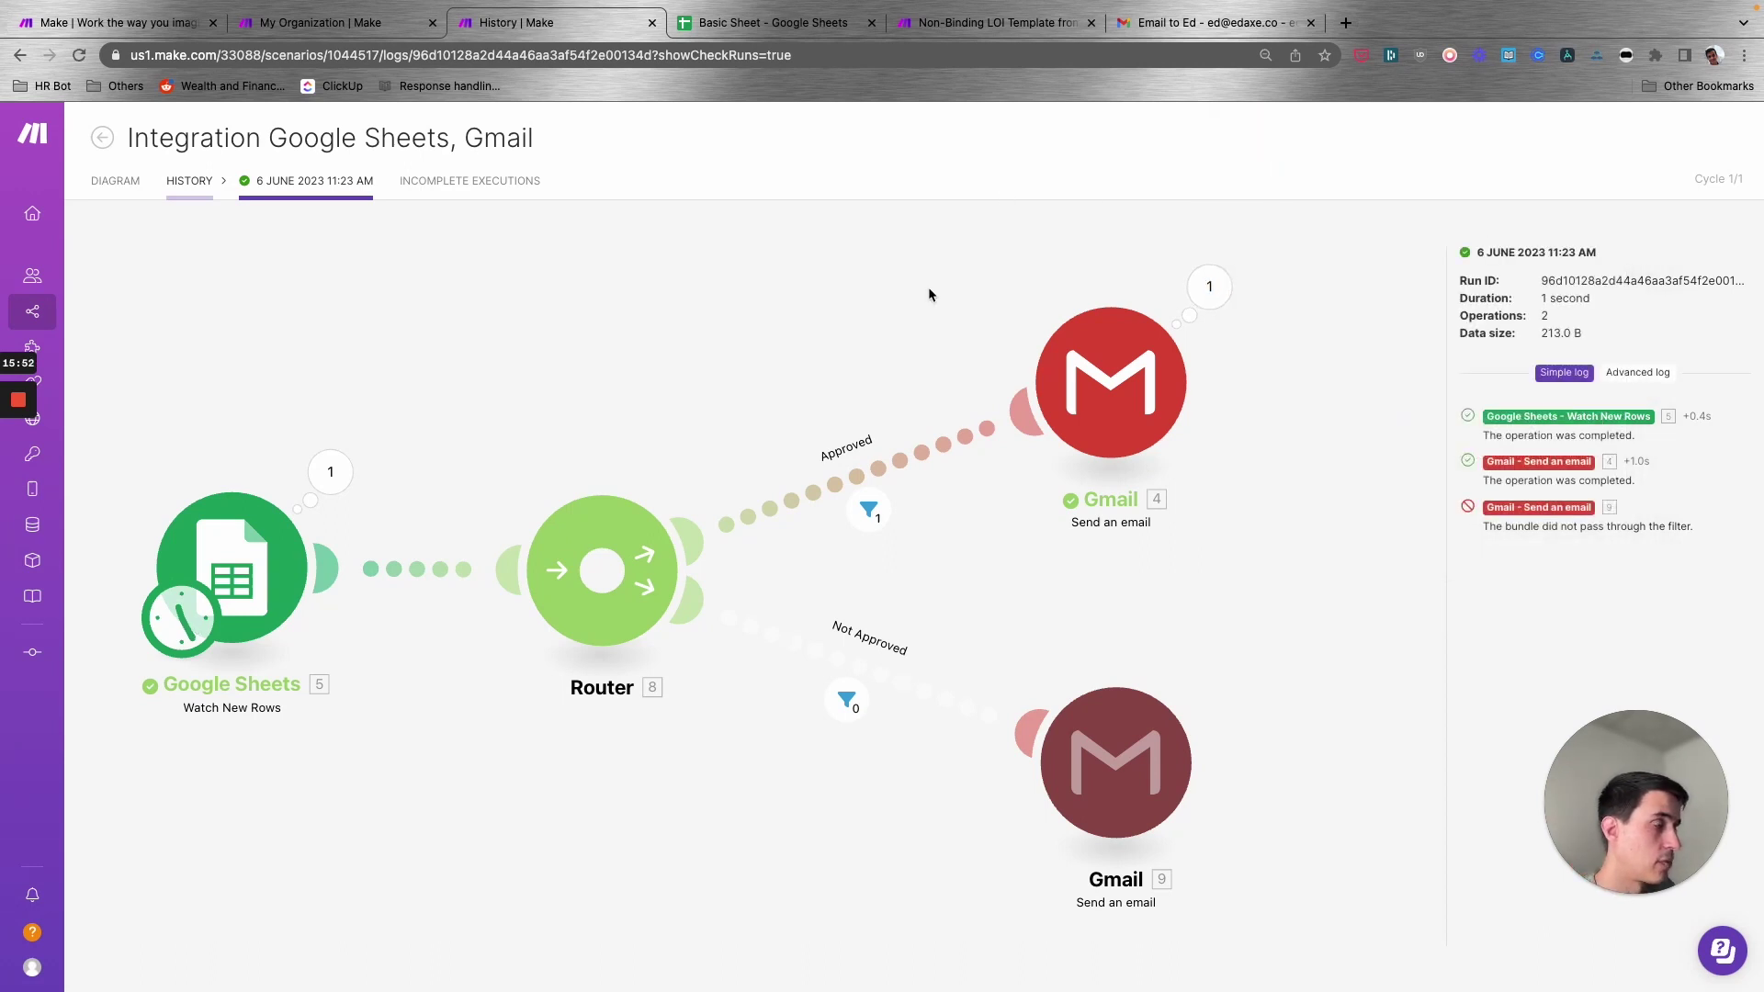
# - Go back via the History list to the scenario's Diagram editor
pyautogui.click(189, 181)
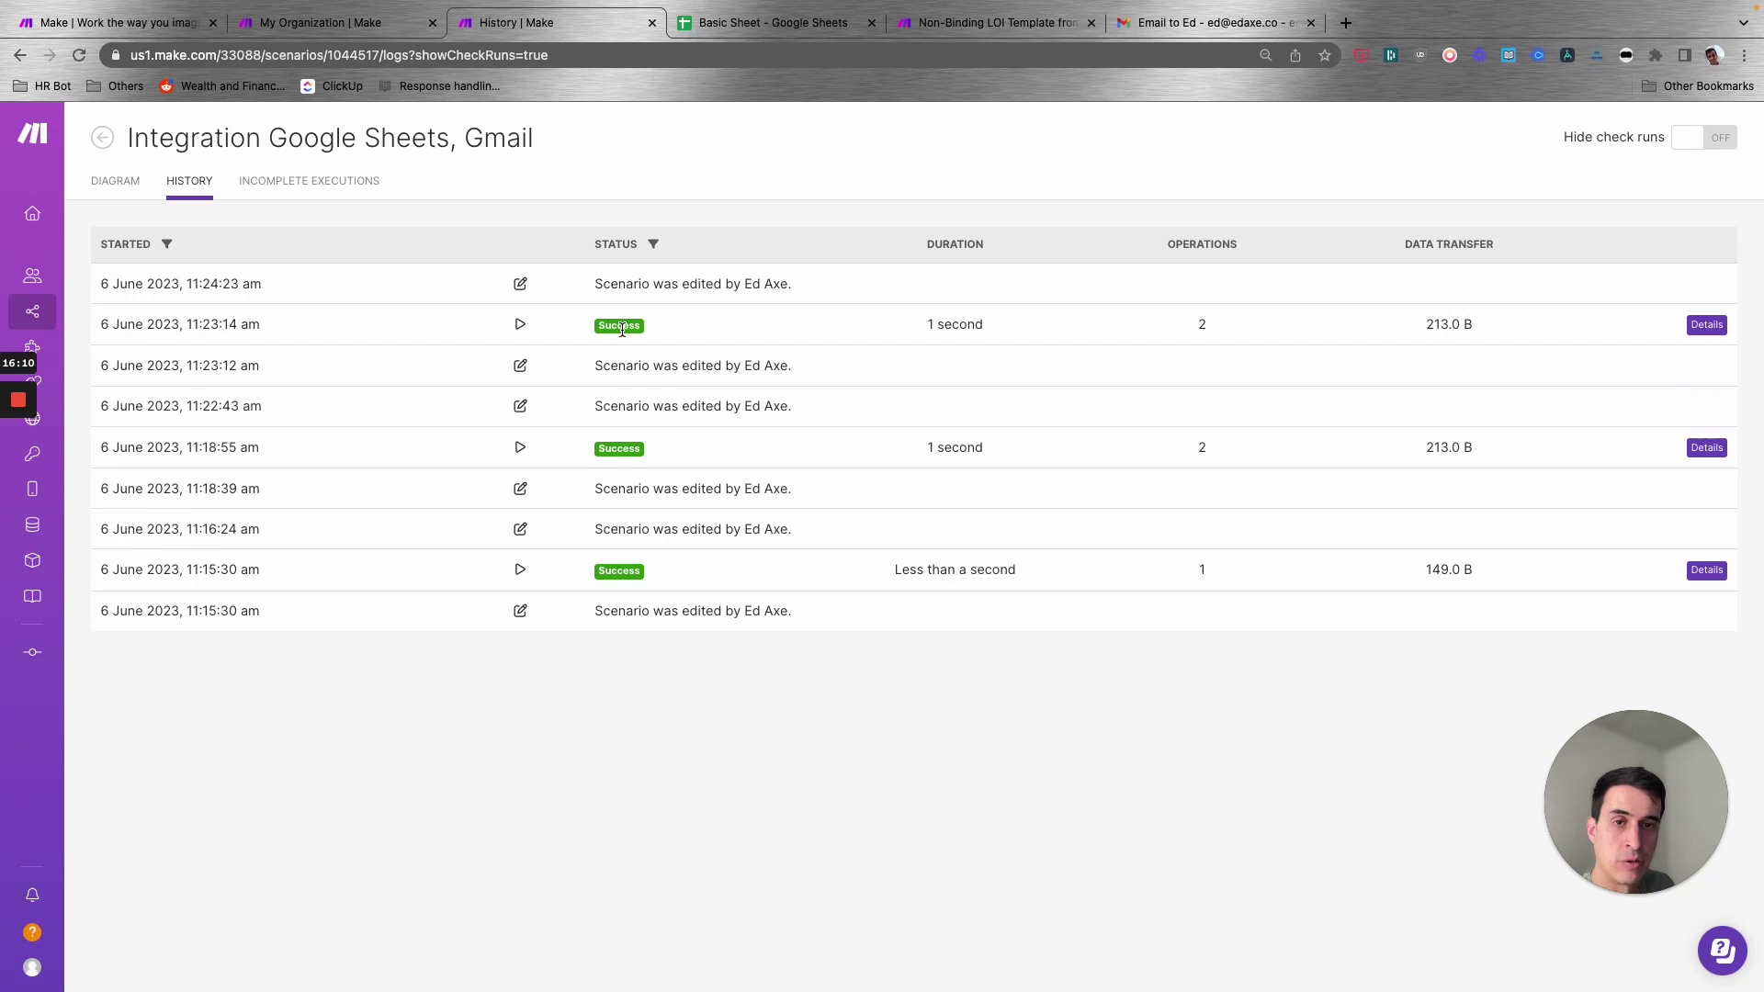
pyautogui.click(115, 181)
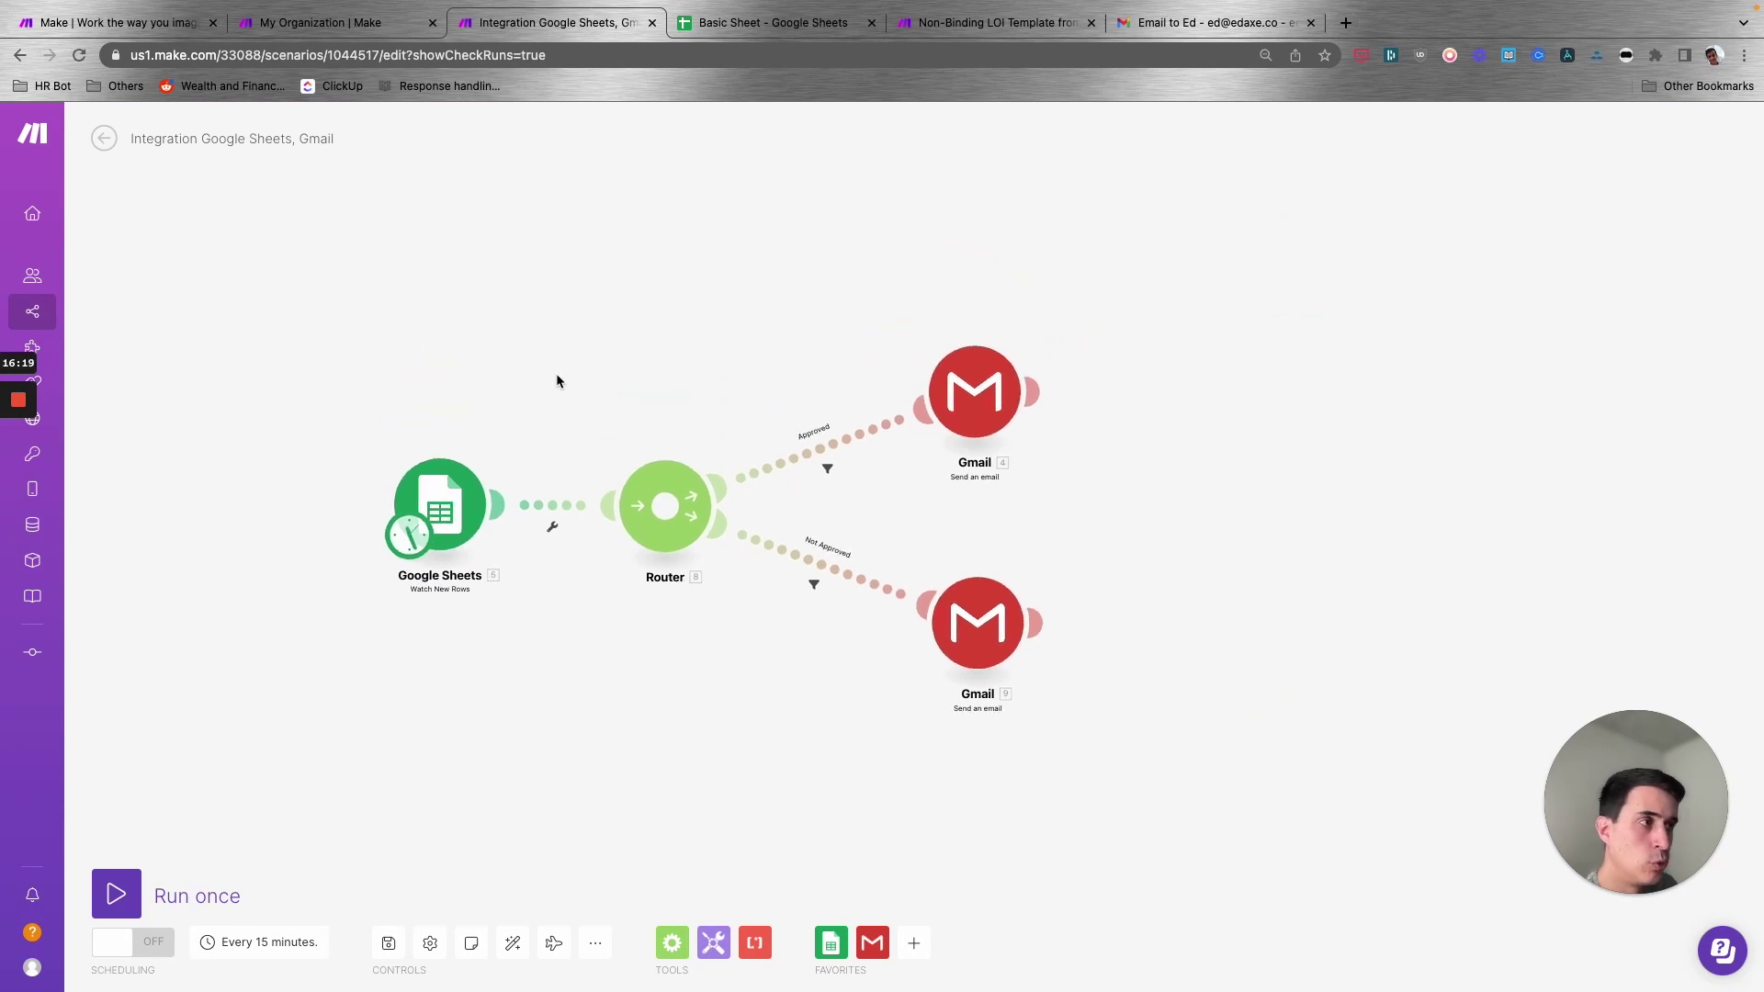
pyautogui.click(714, 942)
pyautogui.scroll(-1, 808, 368)
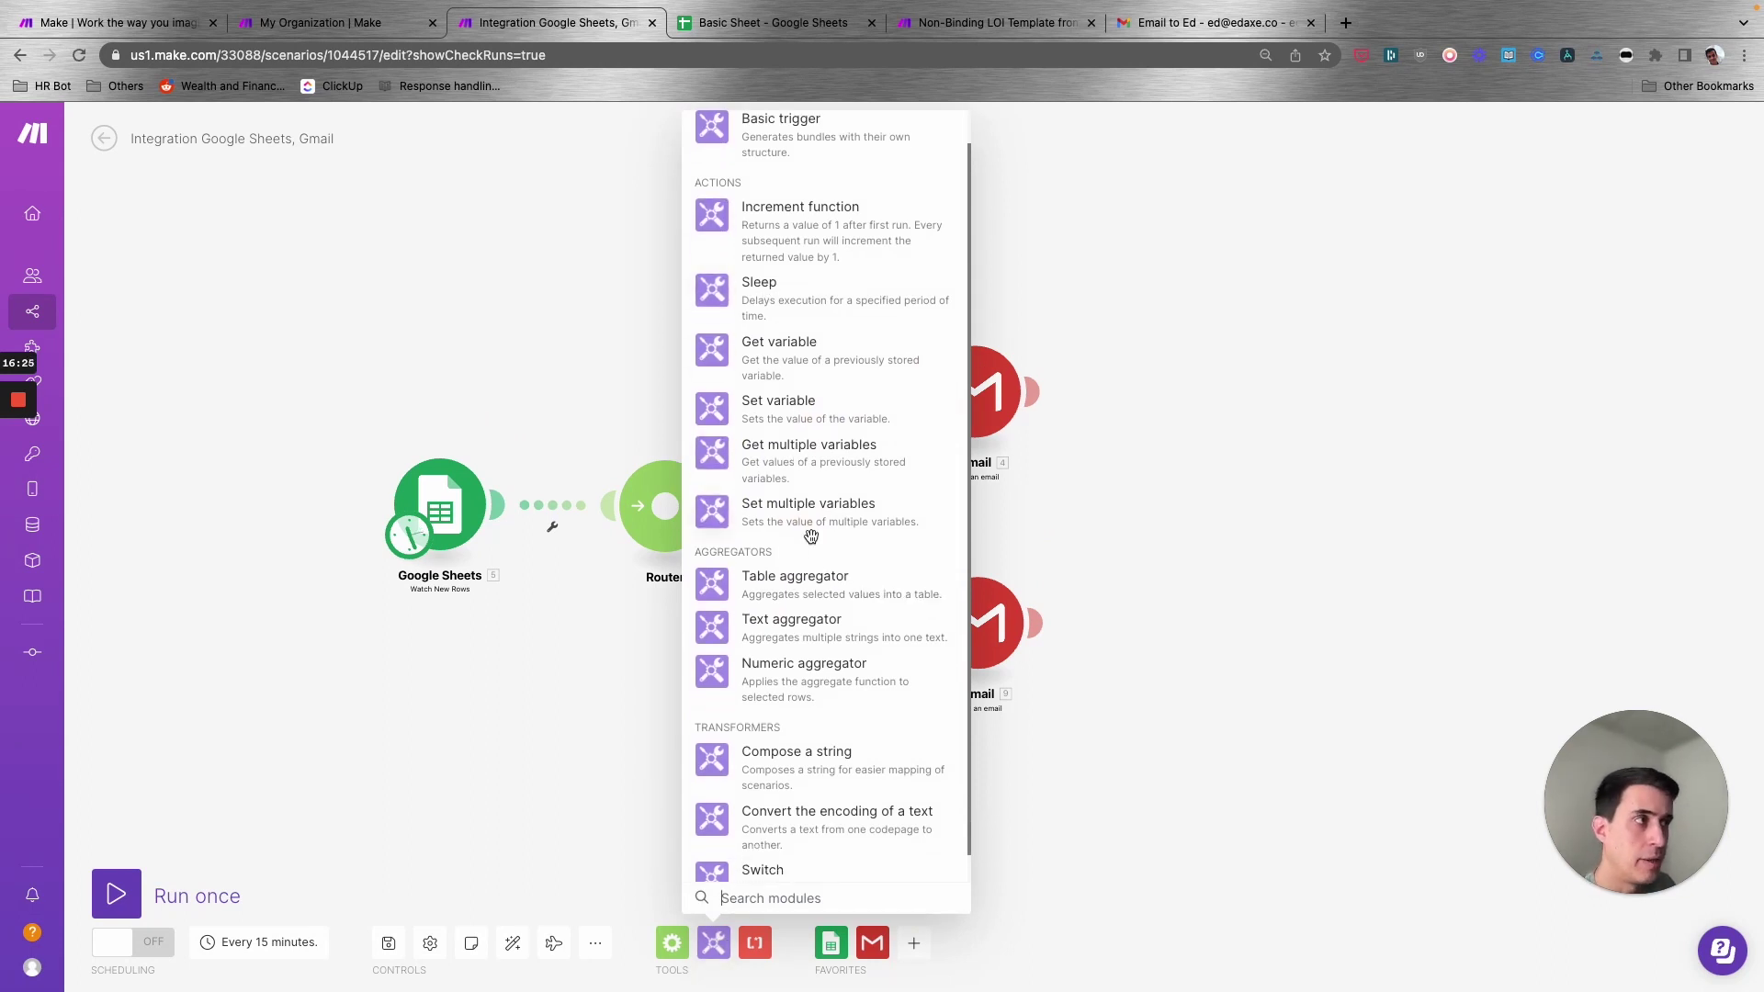
pyautogui.scroll(-1, 812, 552)
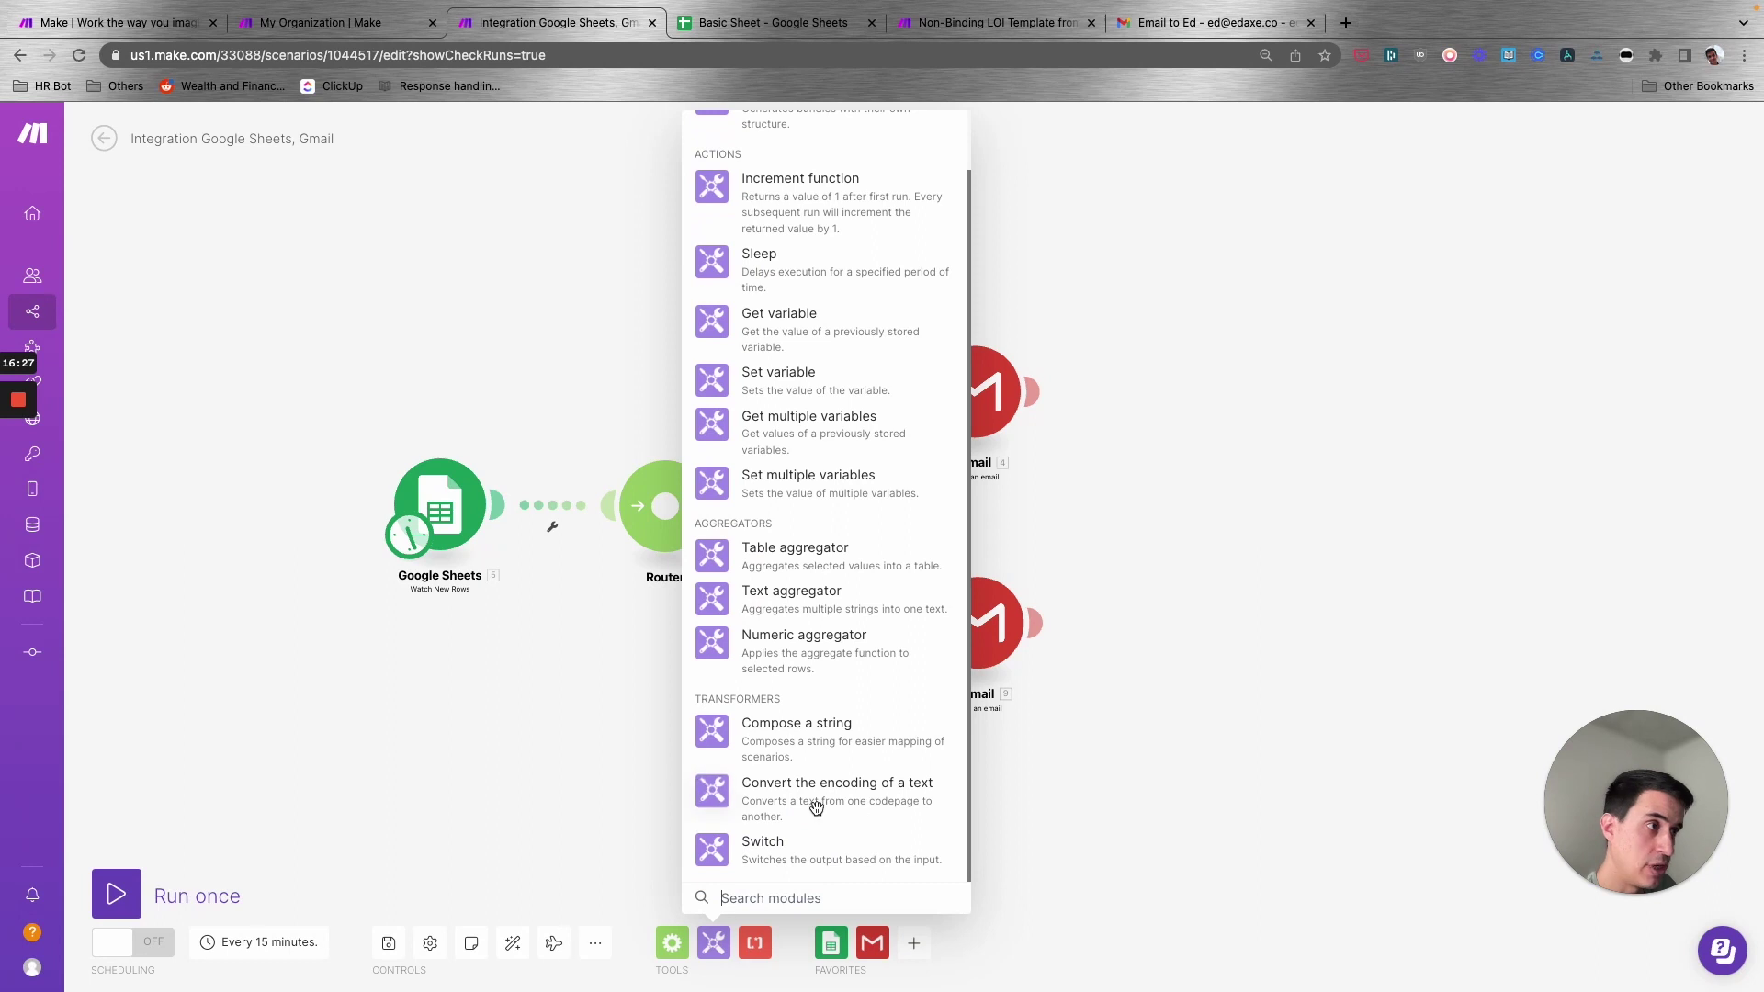
pyautogui.click(519, 700)
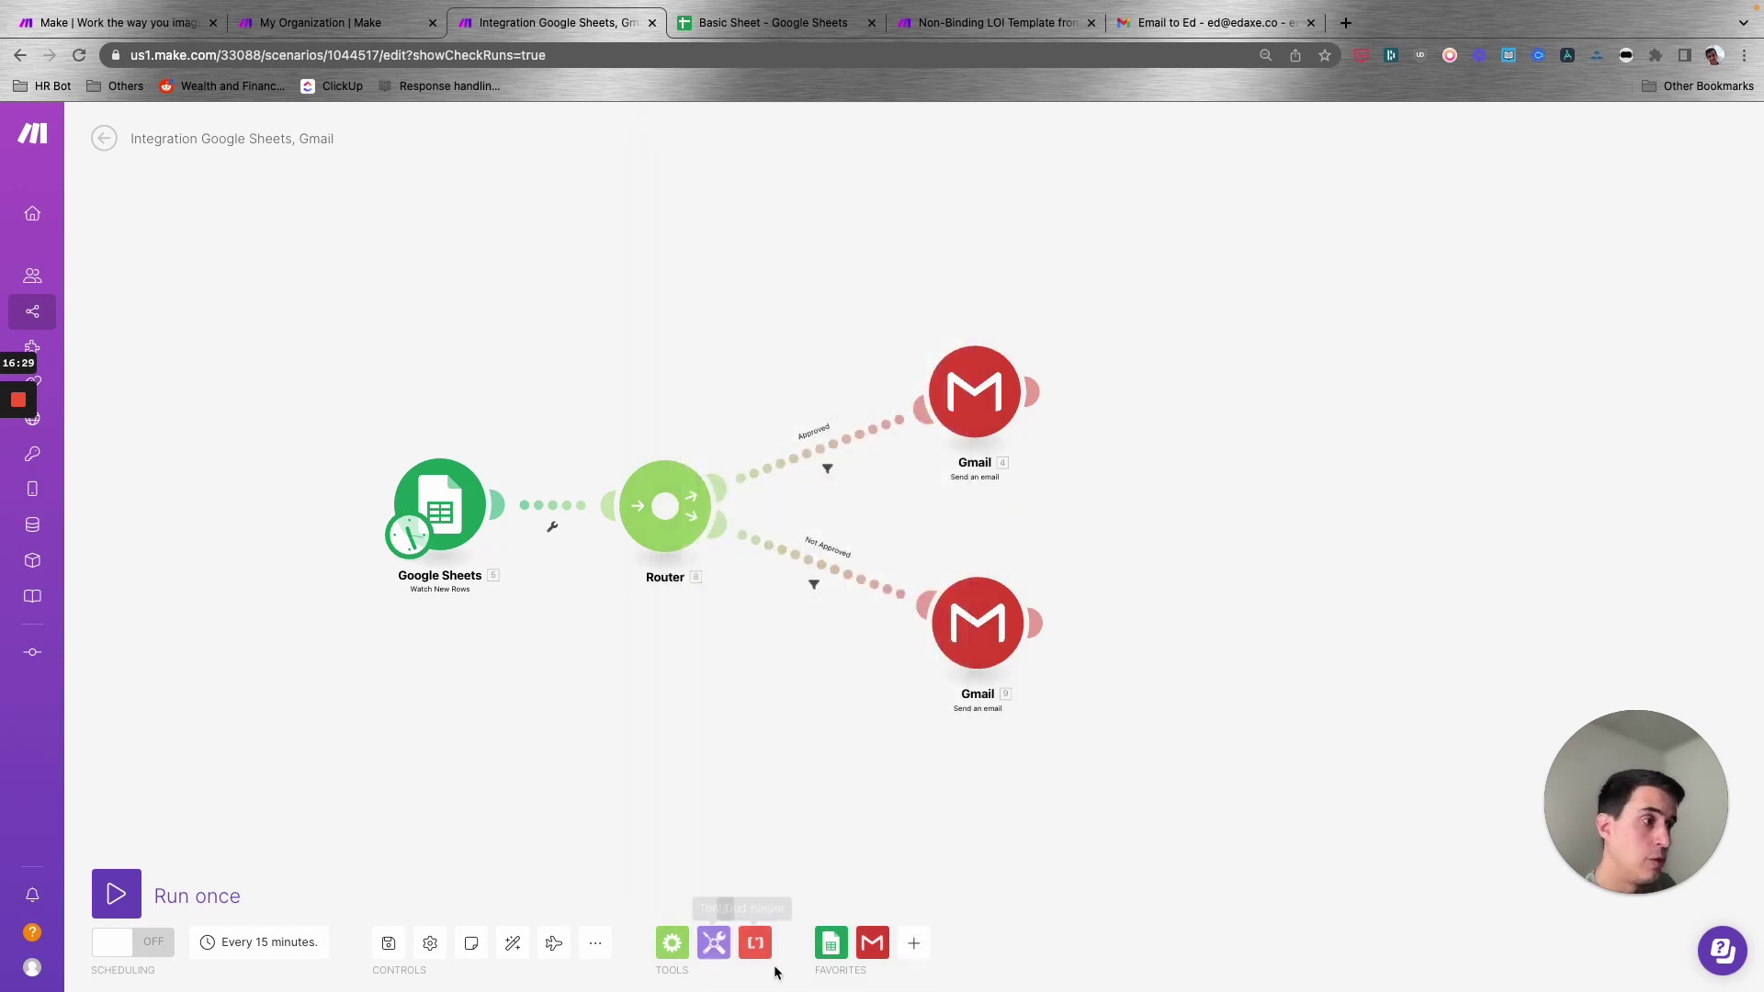
pyautogui.moveTo(48, 474)
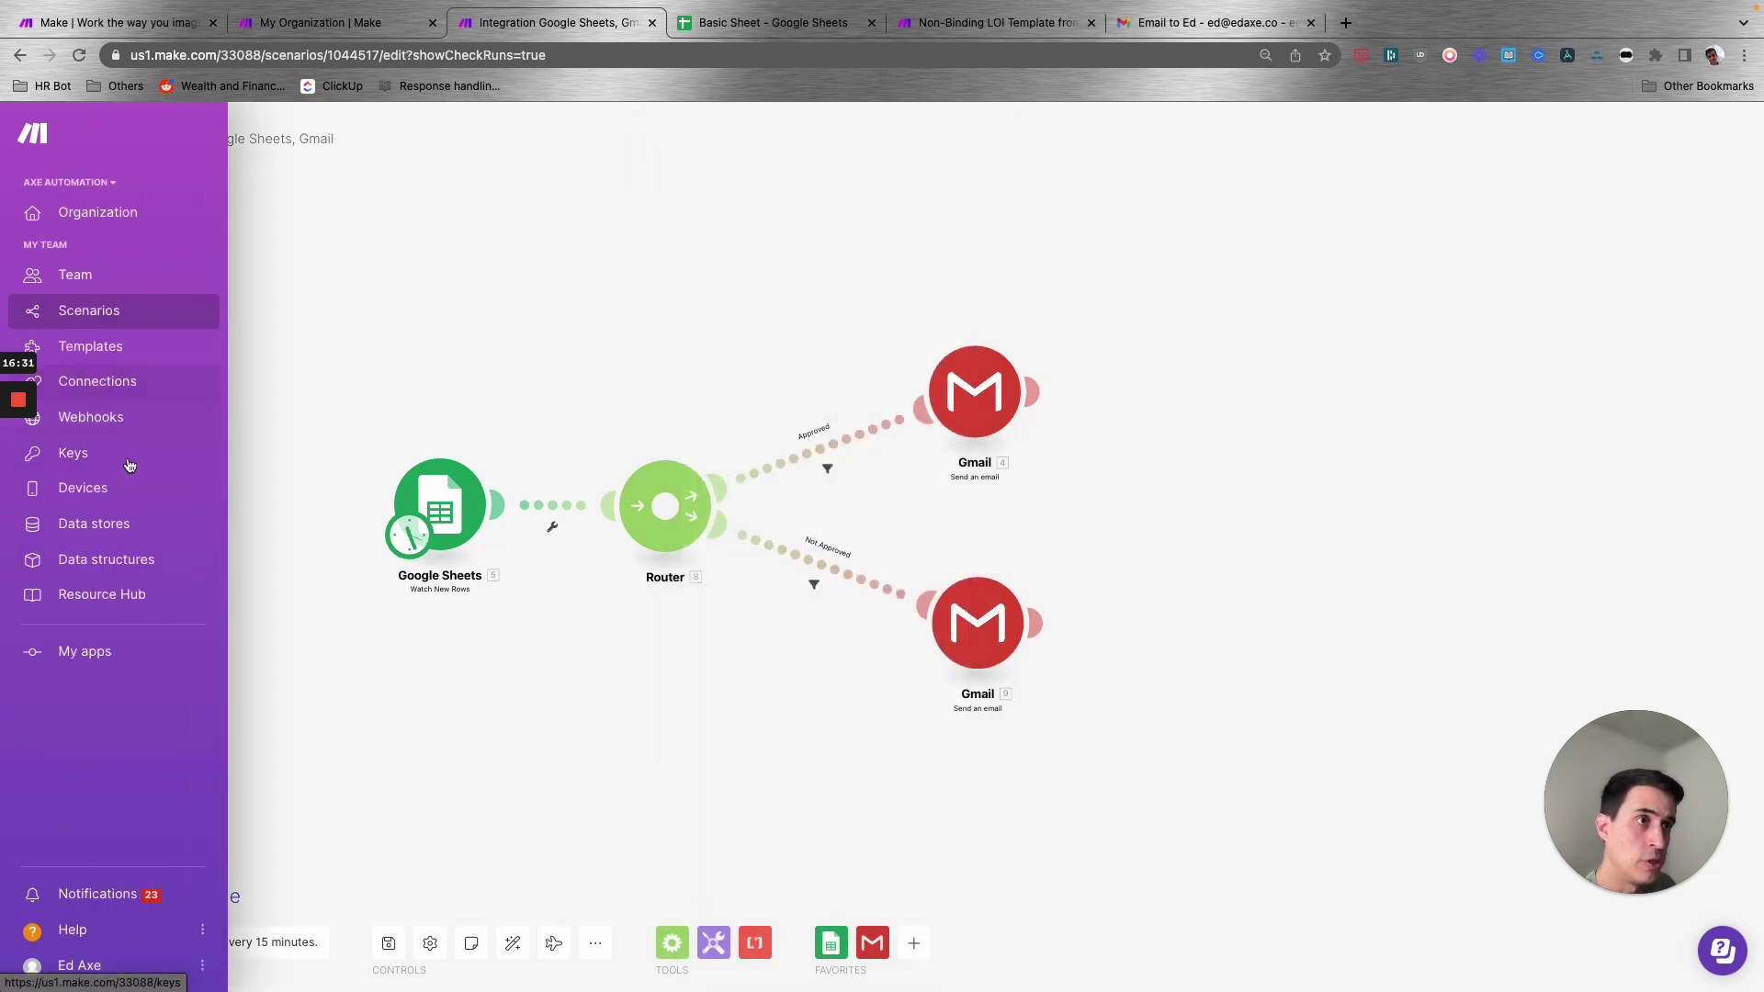